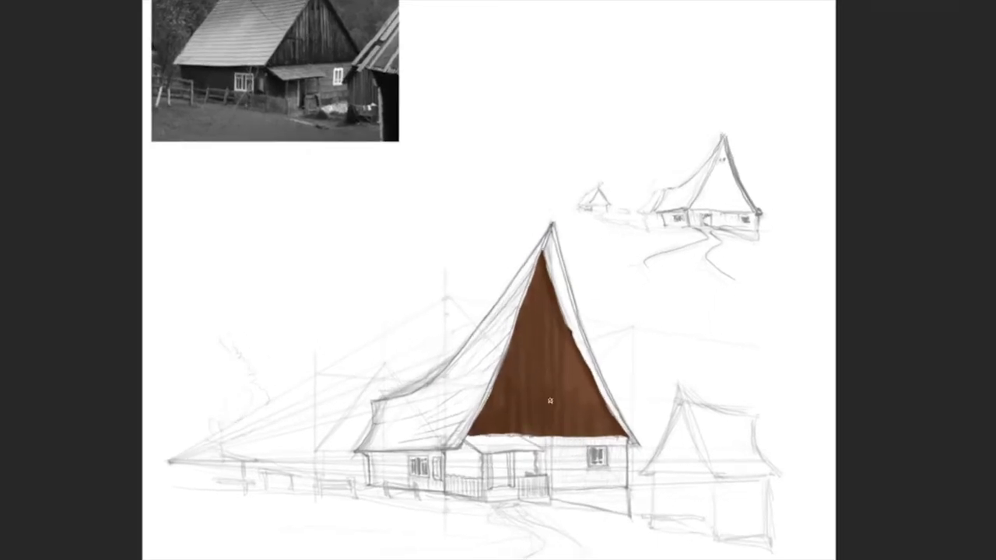
- Paint vertical wood-grain streaks in darker and lighter browns across the brown gable wall
{"action": "mouse_move", "coordinate": [545, 275]}
{"action": "left_mouse_down"}
{"action": "mouse_move", "coordinate": [571, 413]}
{"action": "mouse_move", "coordinate": [604, 436]}
{"action": "left_mouse_up"}
{"action": "mouse_move", "coordinate": [487, 424]}
{"action": "left_mouse_down"}
{"action": "mouse_move", "coordinate": [514, 389]}
{"action": "mouse_move", "coordinate": [556, 365]}
{"action": "left_mouse_up"}
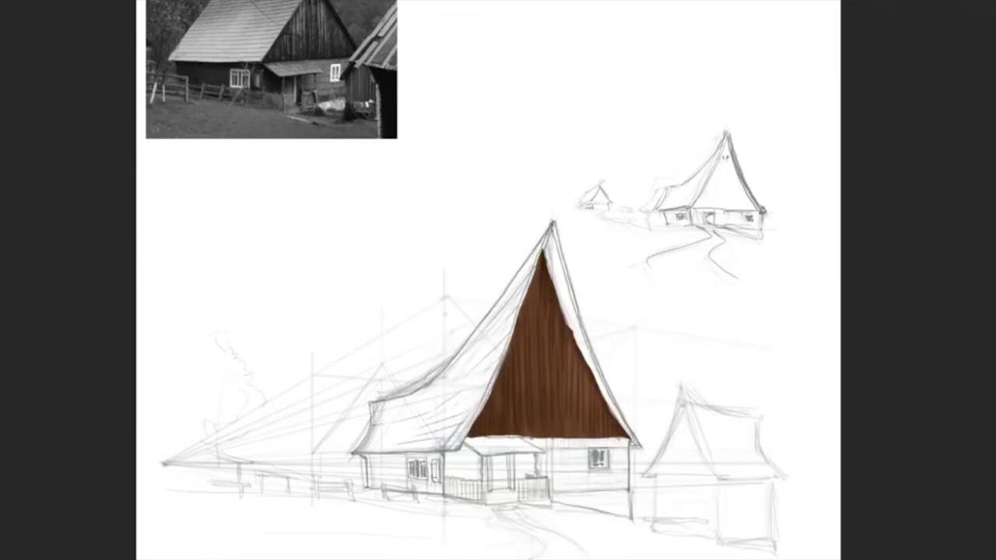
{"action": "mouse_move", "coordinate": [523, 413]}
{"action": "left_mouse_down"}
{"action": "mouse_move", "coordinate": [563, 400]}
{"action": "mouse_move", "coordinate": [613, 440]}
{"action": "left_mouse_up"}
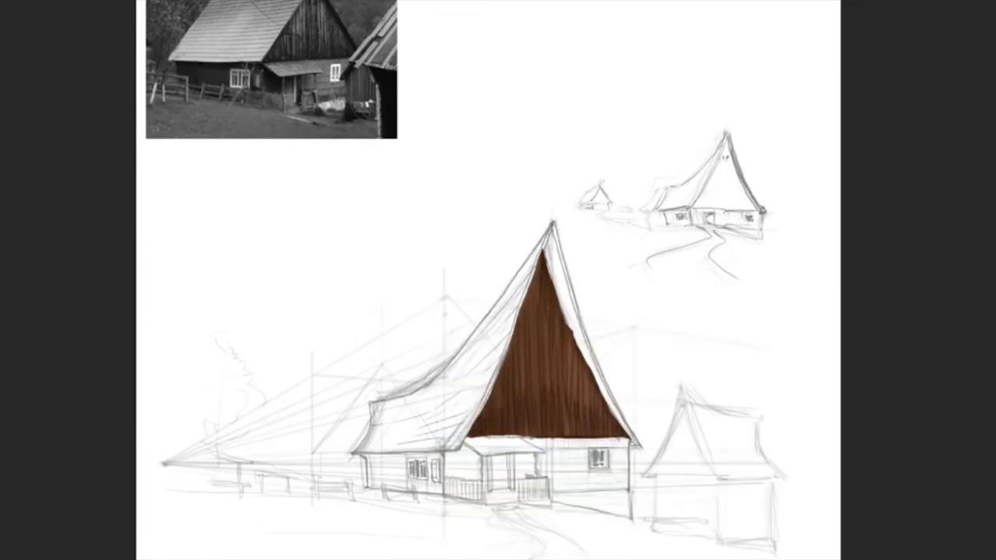
{"action": "mouse_move", "coordinate": [537, 268]}
{"action": "left_mouse_down"}
{"action": "mouse_move", "coordinate": [529, 389]}
{"action": "mouse_move", "coordinate": [540, 432]}
{"action": "mouse_move", "coordinate": [585, 427]}
{"action": "left_mouse_up"}
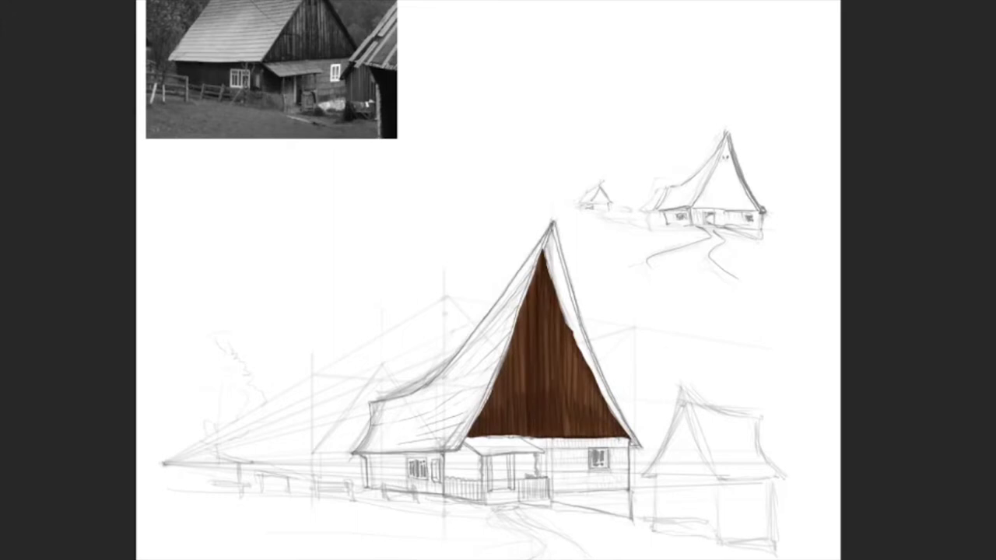
{"action": "left_click_drag", "start_coordinate": [571, 330], "coordinate": [569, 372]}
{"action": "mouse_move", "coordinate": [526, 405]}
{"action": "left_mouse_down"}
{"action": "mouse_move", "coordinate": [523, 438]}
{"action": "mouse_move", "coordinate": [570, 434]}
{"action": "left_mouse_up"}
{"action": "left_click_drag", "start_coordinate": [607, 417], "coordinate": [608, 434]}
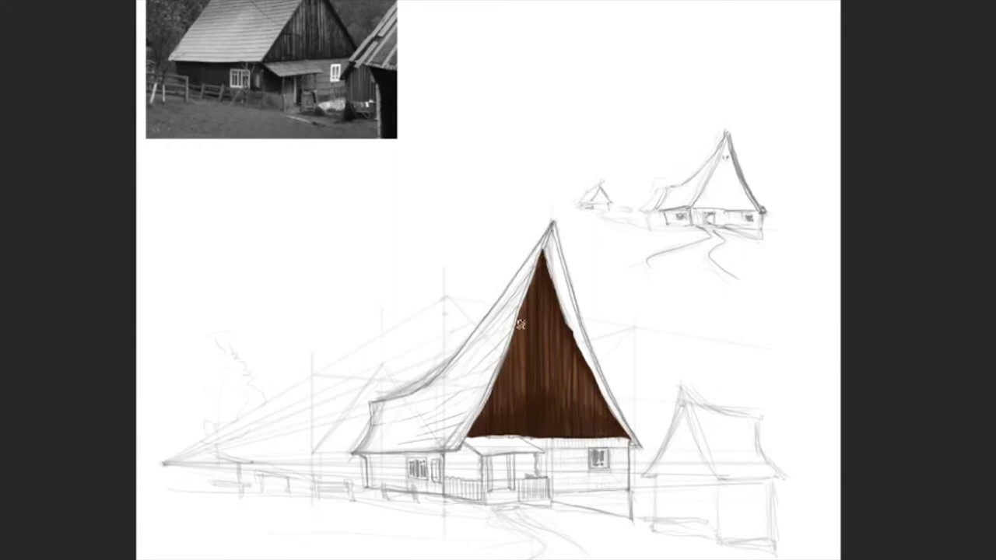
- Refine the gable planks with thin highlight and shadow strokes, and add two small dark openings below the peak
{"action": "key", "text": "Return"}
{"action": "left_click_drag", "start_coordinate": [509, 351], "coordinate": [509, 387]}
{"action": "left_click_drag", "start_coordinate": [531, 315], "coordinate": [533, 401]}
{"action": "left_click_drag", "start_coordinate": [555, 335], "coordinate": [554, 364]}
{"action": "left_click_drag", "start_coordinate": [555, 316], "coordinate": [556, 385]}
{"action": "left_click_drag", "start_coordinate": [562, 322], "coordinate": [579, 431]}
{"action": "left_click_drag", "start_coordinate": [600, 399], "coordinate": [600, 414]}
{"action": "key", "text": "Return"}
{"action": "left_click_drag", "start_coordinate": [560, 326], "coordinate": [561, 349]}
{"action": "left_click_drag", "start_coordinate": [566, 333], "coordinate": [565, 389]}
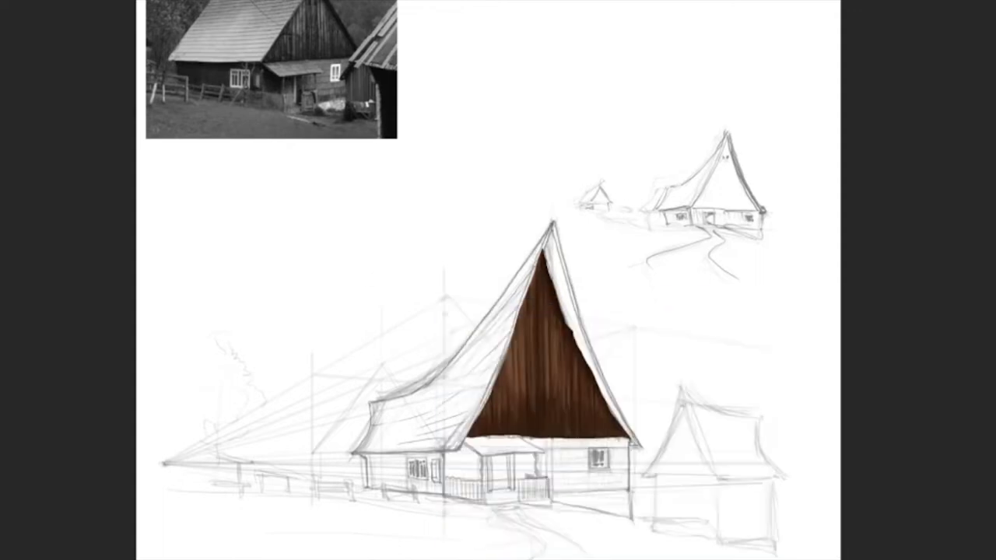
{"action": "left_click_drag", "start_coordinate": [478, 424], "coordinate": [523, 309]}
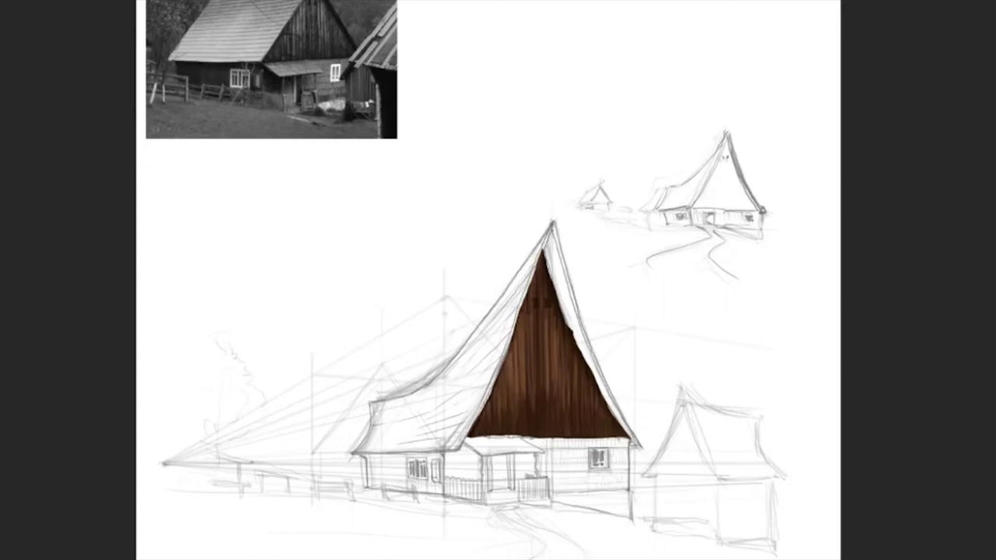
- Select the main roof, including the narrow strip along the gable's far edge, and paint it flat grey
{"action": "left_click_drag", "start_coordinate": [489, 485], "coordinate": [511, 462]}
{"action": "left_click", "coordinate": [811, 329]}
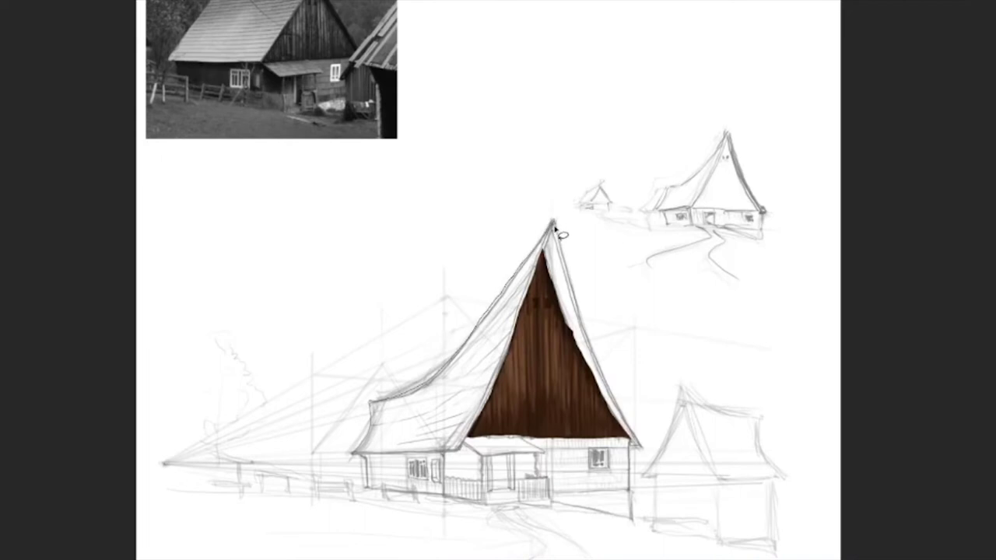
{"action": "mouse_move", "coordinate": [442, 455]}
{"action": "left_mouse_down"}
{"action": "mouse_move", "coordinate": [354, 453]}
{"action": "mouse_move", "coordinate": [371, 420]}
{"action": "mouse_move", "coordinate": [555, 237]}
{"action": "left_mouse_up"}
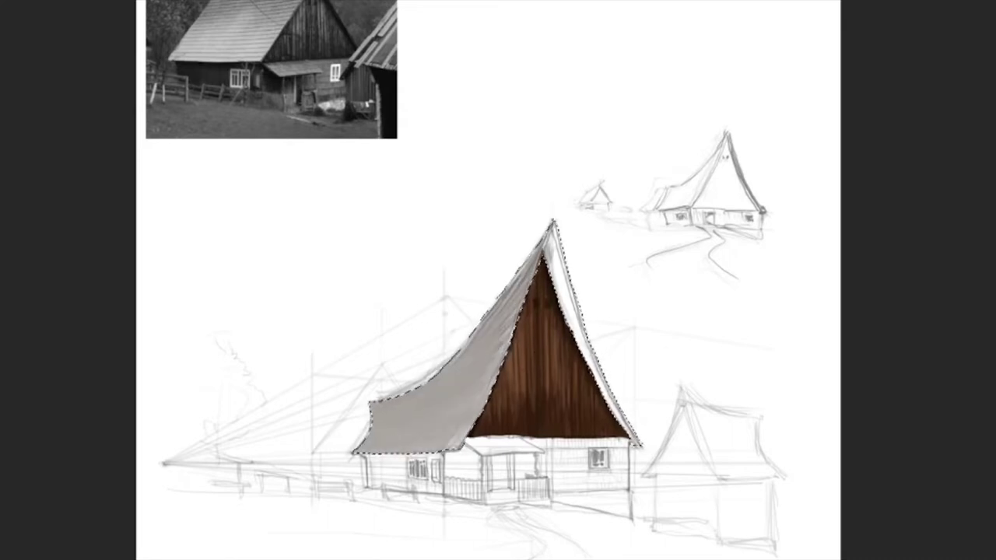
{"action": "left_click_drag", "start_coordinate": [551, 233], "coordinate": [622, 424]}
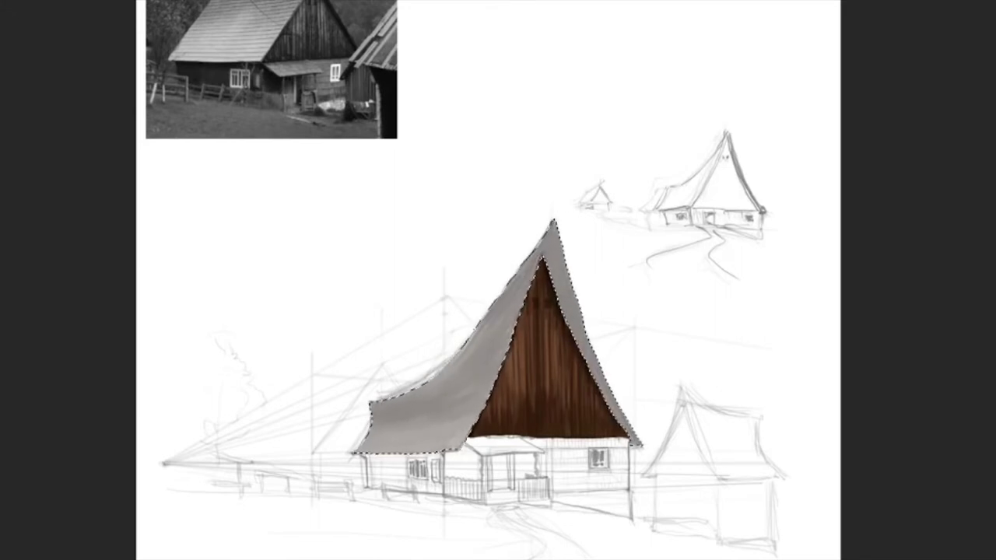
{"action": "left_click", "coordinate": [807, 329]}
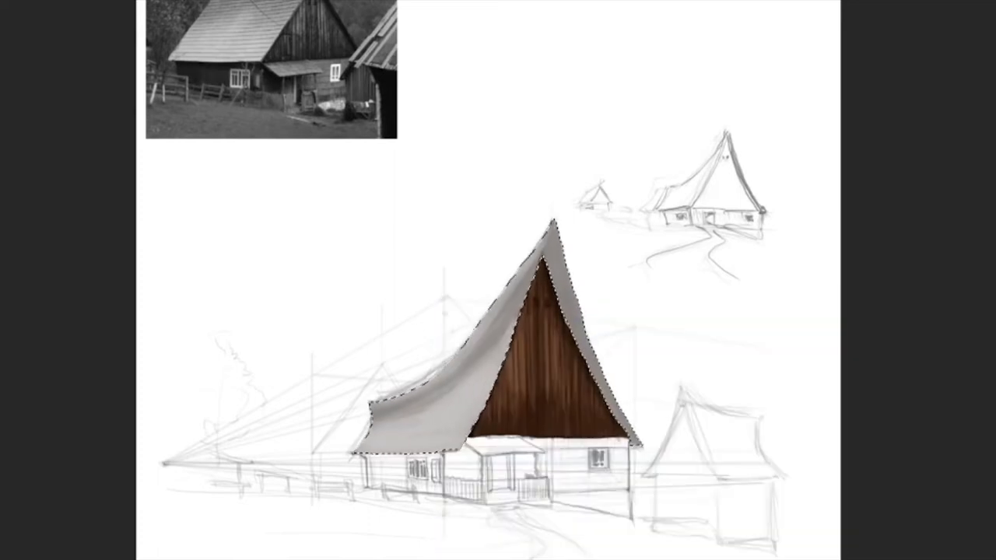
- Darken the roof strip beside the gable, paint thin shingle lines along the grey slope, and deselect the roof
{"action": "key", "text": "Return"}
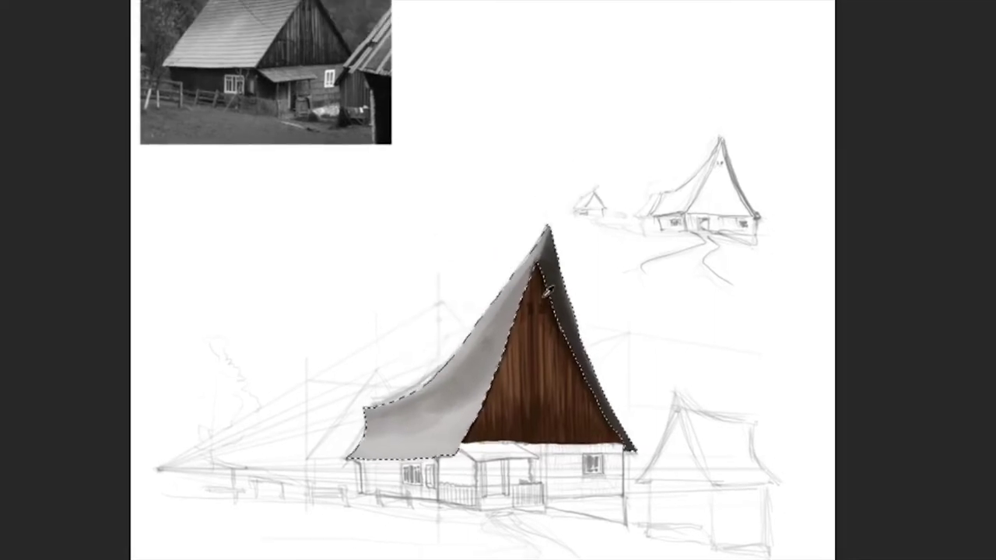
{"action": "key", "text": "F5"}
{"action": "key", "text": "F5"}
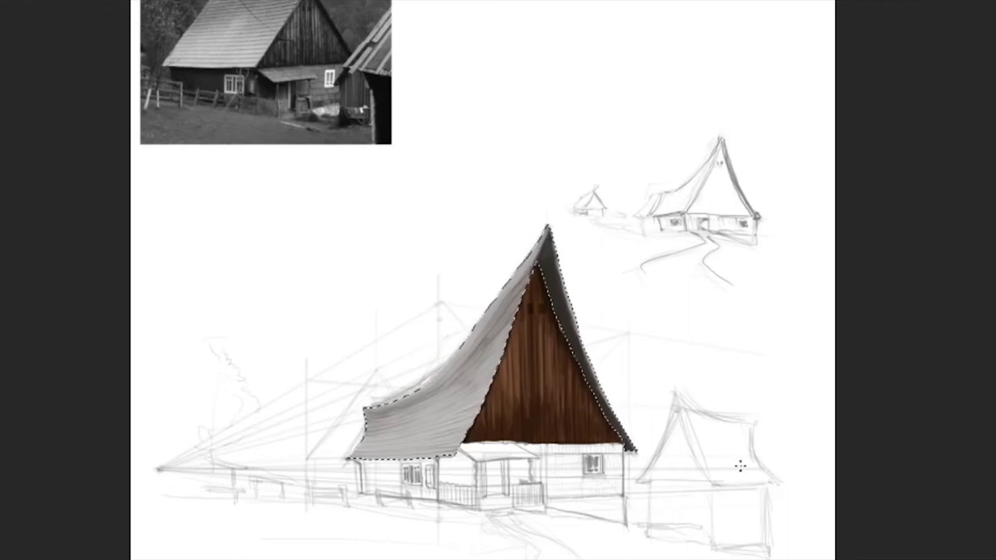
{"action": "key", "text": "ctrl+d"}
{"action": "scroll", "coordinate": [737, 447], "scroll_direction": "down", "scroll_amount": 1}
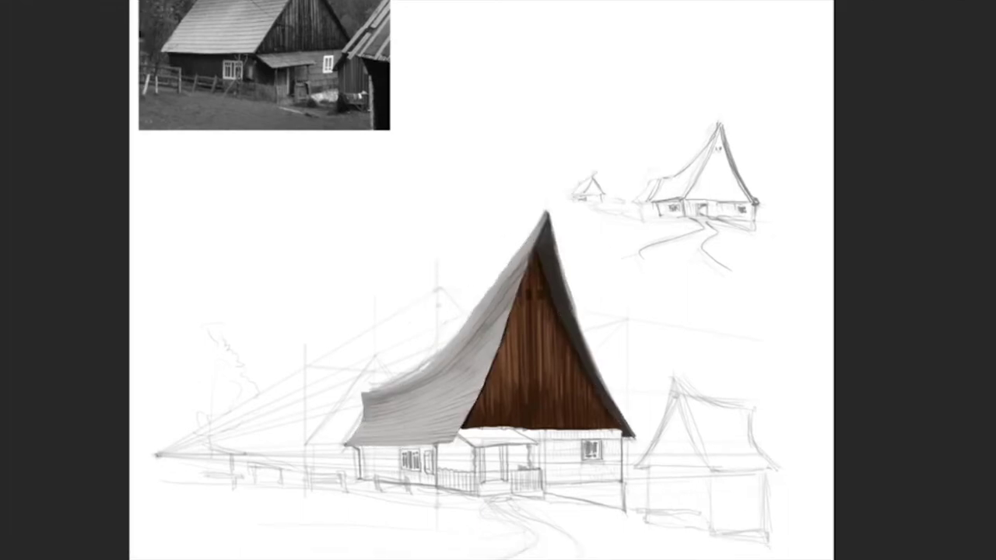
- Select the front wall areas below the gable and around the porch, paint them green, and deselect
{"action": "mouse_move", "coordinate": [536, 447]}
{"action": "left_mouse_down"}
{"action": "mouse_move", "coordinate": [620, 430]}
{"action": "mouse_move", "coordinate": [620, 480]}
{"action": "mouse_move", "coordinate": [545, 482]}
{"action": "mouse_move", "coordinate": [519, 430]}
{"action": "mouse_move", "coordinate": [484, 461]}
{"action": "mouse_move", "coordinate": [483, 481]}
{"action": "mouse_move", "coordinate": [447, 479]}
{"action": "mouse_move", "coordinate": [512, 486]}
{"action": "mouse_move", "coordinate": [508, 455]}
{"action": "mouse_move", "coordinate": [544, 467]}
{"action": "mouse_move", "coordinate": [605, 452]}
{"action": "mouse_move", "coordinate": [583, 455]}
{"action": "left_mouse_up"}
{"action": "left_click", "coordinate": [541, 462]}
{"action": "left_click", "coordinate": [522, 427]}
{"action": "key", "text": "Return"}
{"action": "mouse_move", "coordinate": [509, 435]}
{"action": "left_mouse_down"}
{"action": "mouse_move", "coordinate": [575, 467]}
{"action": "mouse_move", "coordinate": [614, 455]}
{"action": "mouse_move", "coordinate": [448, 445]}
{"action": "mouse_move", "coordinate": [522, 467]}
{"action": "mouse_move", "coordinate": [576, 447]}
{"action": "mouse_move", "coordinate": [611, 475]}
{"action": "left_mouse_up"}
{"action": "left_click_drag", "start_coordinate": [607, 433], "coordinate": [619, 443]}
{"action": "left_click_drag", "start_coordinate": [447, 459], "coordinate": [607, 459]}
{"action": "key", "text": "ctrl+d"}
{"action": "left_click_drag", "start_coordinate": [620, 432], "coordinate": [622, 480]}
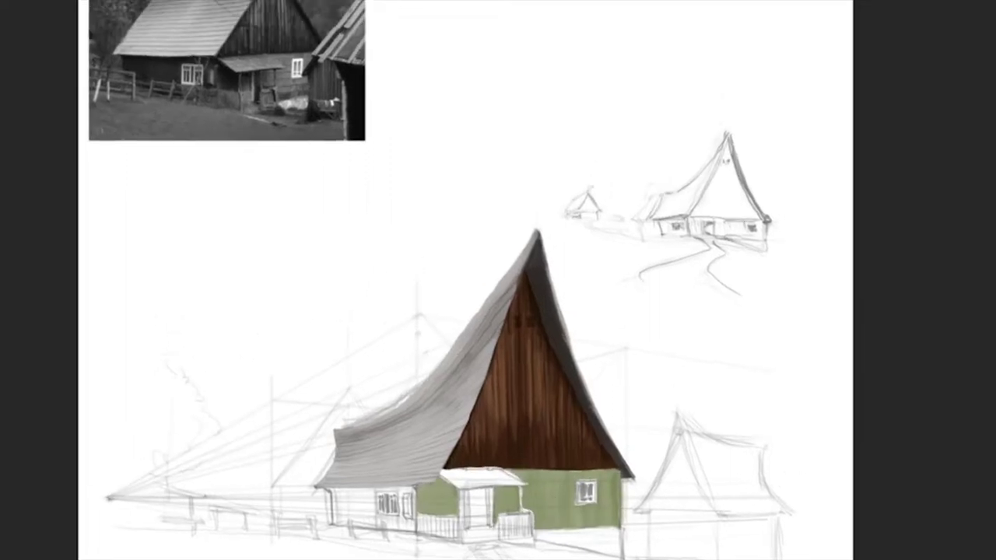
- Paint darker green board lines across the front wall and a cast shadow beside the porch
{"action": "left_click", "coordinate": [817, 329]}
{"action": "left_click_drag", "start_coordinate": [565, 519], "coordinate": [616, 517]}
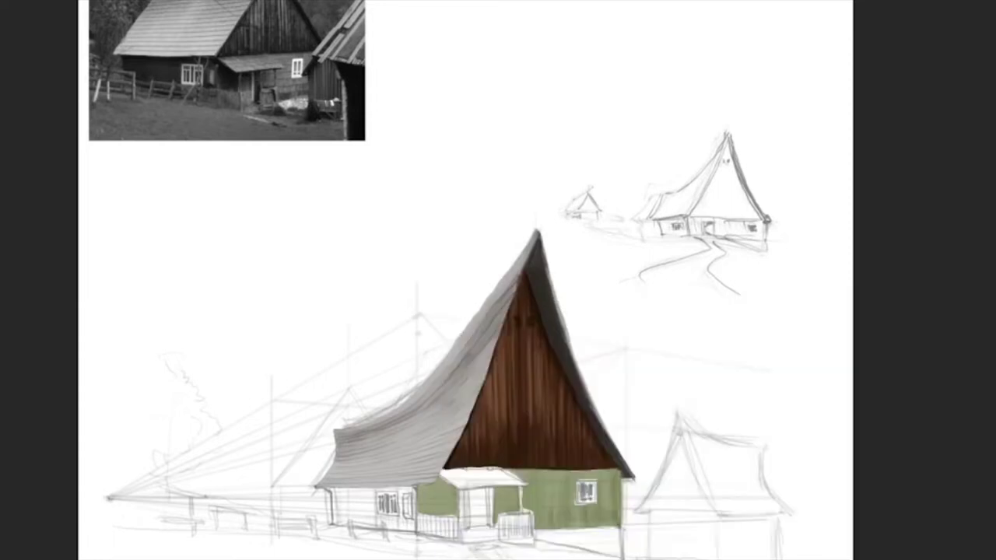
{"action": "left_click_drag", "start_coordinate": [521, 518], "coordinate": [622, 517]}
{"action": "key", "text": "F5"}
{"action": "key", "text": "F5"}
{"action": "left_click_drag", "start_coordinate": [537, 506], "coordinate": [615, 506]}
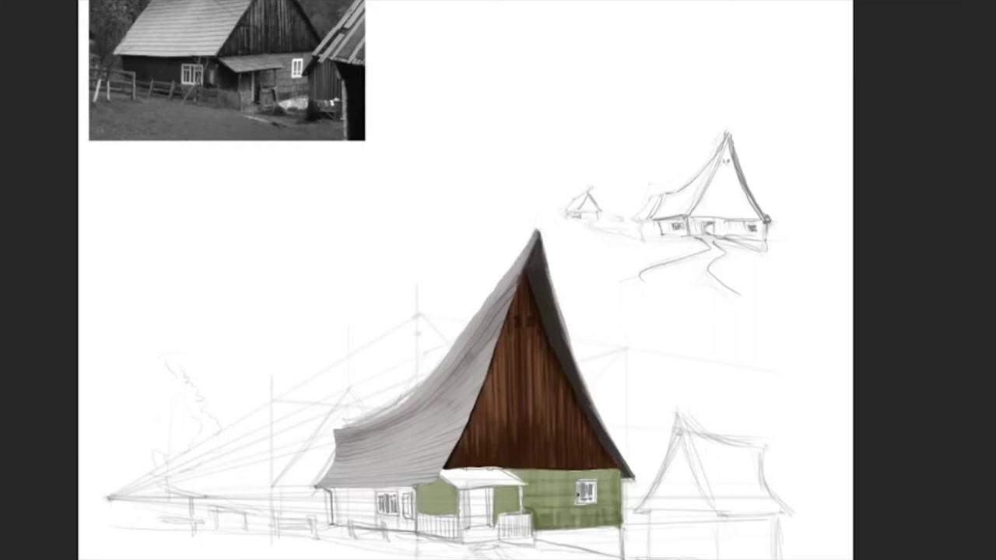
{"action": "mouse_move", "coordinate": [577, 501]}
{"action": "left_mouse_down"}
{"action": "mouse_move", "coordinate": [596, 480]}
{"action": "mouse_move", "coordinate": [514, 475]}
{"action": "mouse_move", "coordinate": [498, 526]}
{"action": "mouse_move", "coordinate": [509, 491]}
{"action": "mouse_move", "coordinate": [523, 515]}
{"action": "left_mouse_up"}
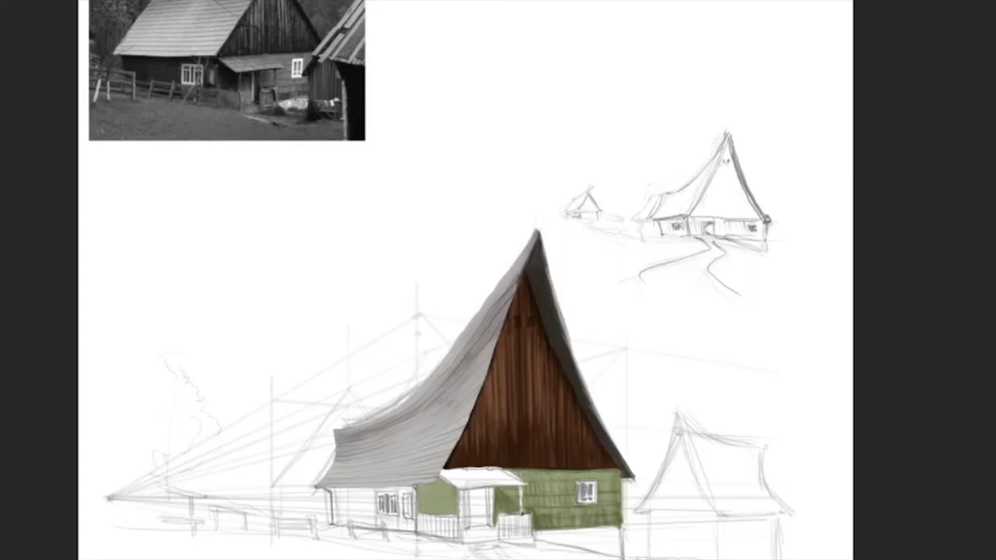
{"action": "mouse_move", "coordinate": [452, 494]}
{"action": "left_mouse_down"}
{"action": "mouse_move", "coordinate": [420, 509]}
{"action": "mouse_move", "coordinate": [454, 512]}
{"action": "left_mouse_up"}
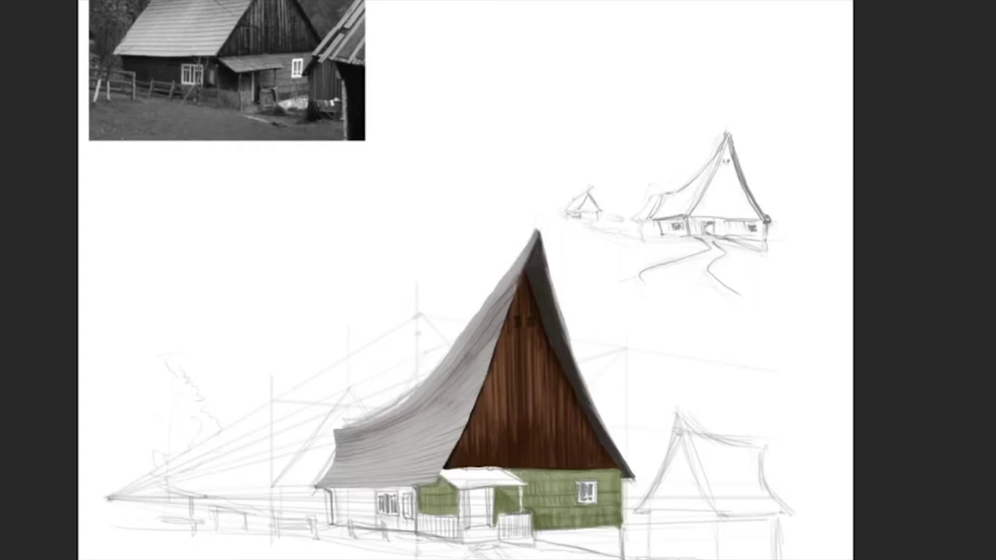
- Select the small porch roof, paint it grey, and deselect it
{"action": "scroll", "coordinate": [467, 311], "scroll_direction": "down", "scroll_amount": 1}
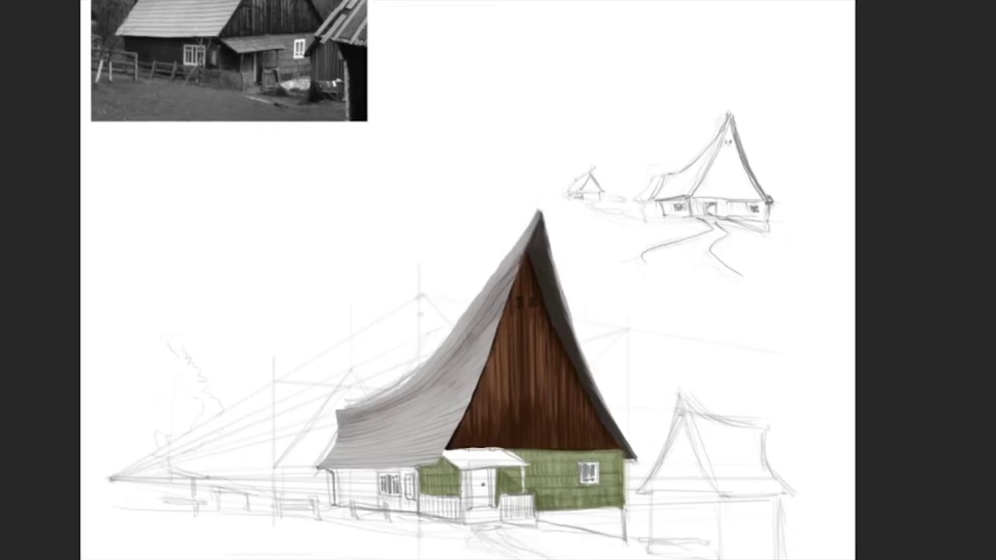
{"action": "scroll", "coordinate": [424, 424], "scroll_direction": "up", "scroll_amount": 2}
{"action": "scroll", "coordinate": [517, 463], "scroll_direction": "down", "scroll_amount": 2}
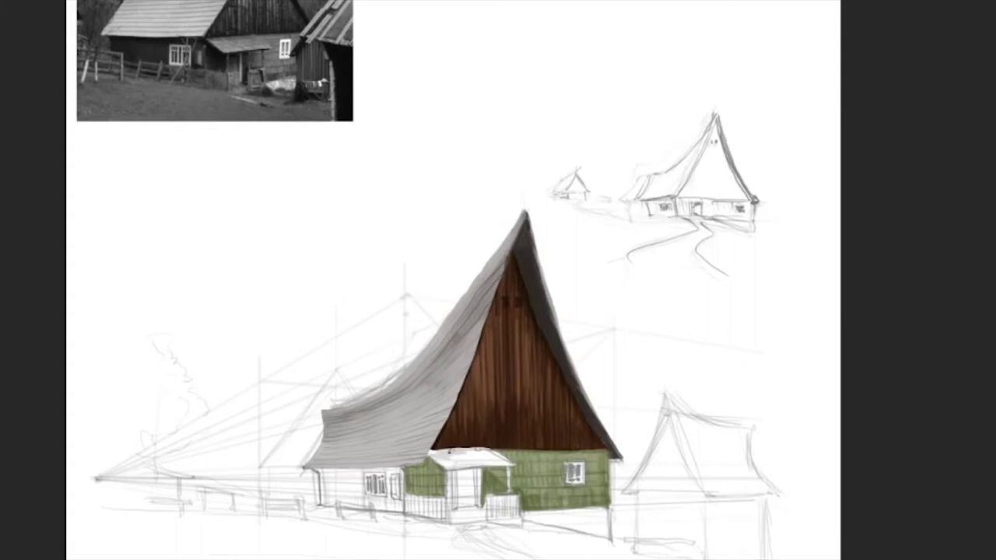
{"action": "left_click", "coordinate": [455, 459]}
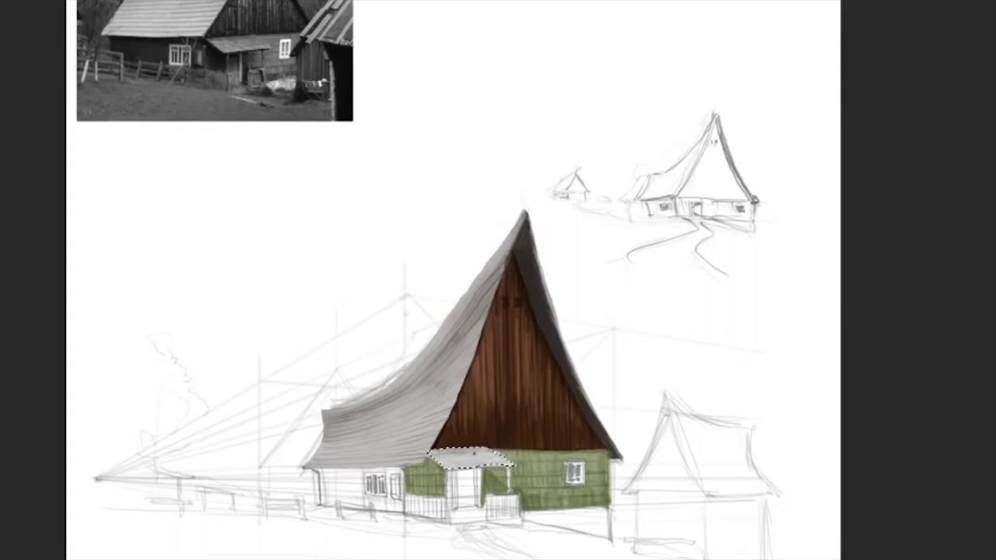
{"action": "key", "text": "ctrl+d"}
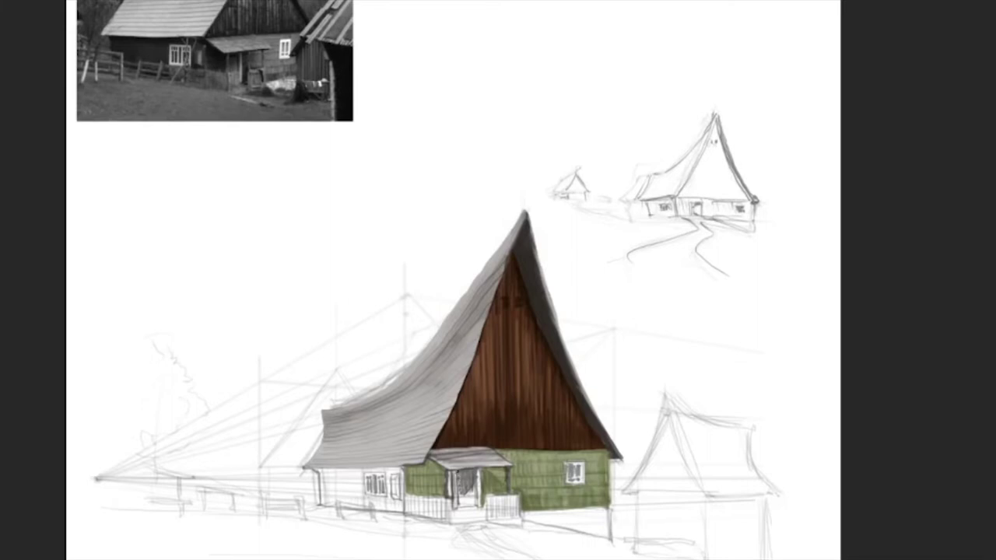
- Trace the main roof's eave, ridge curve and gable edges with thin dark lines
{"action": "left_click_drag", "start_coordinate": [303, 470], "coordinate": [417, 465]}
{"action": "left_click_drag", "start_coordinate": [383, 396], "coordinate": [523, 213]}
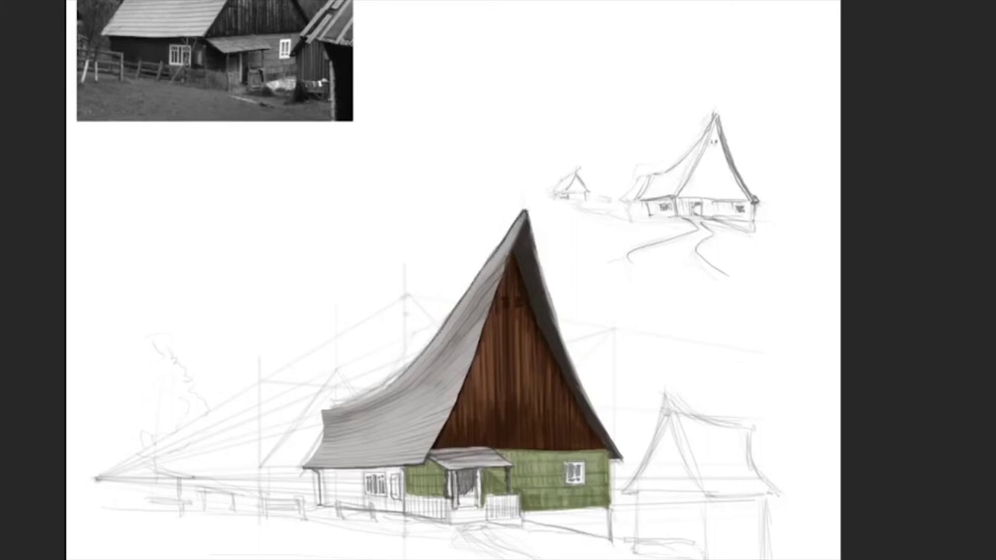
{"action": "mouse_move", "coordinate": [426, 458]}
{"action": "left_mouse_down"}
{"action": "mouse_move", "coordinate": [489, 269]}
{"action": "mouse_move", "coordinate": [524, 211]}
{"action": "left_mouse_up"}
{"action": "left_click_drag", "start_coordinate": [552, 319], "coordinate": [589, 404]}
{"action": "left_click_drag", "start_coordinate": [525, 210], "coordinate": [534, 238]}
{"action": "mouse_move", "coordinate": [554, 316]}
{"action": "left_mouse_down"}
{"action": "mouse_move", "coordinate": [620, 455]}
{"action": "mouse_move", "coordinate": [568, 355]}
{"action": "mouse_move", "coordinate": [534, 229]}
{"action": "left_mouse_up"}
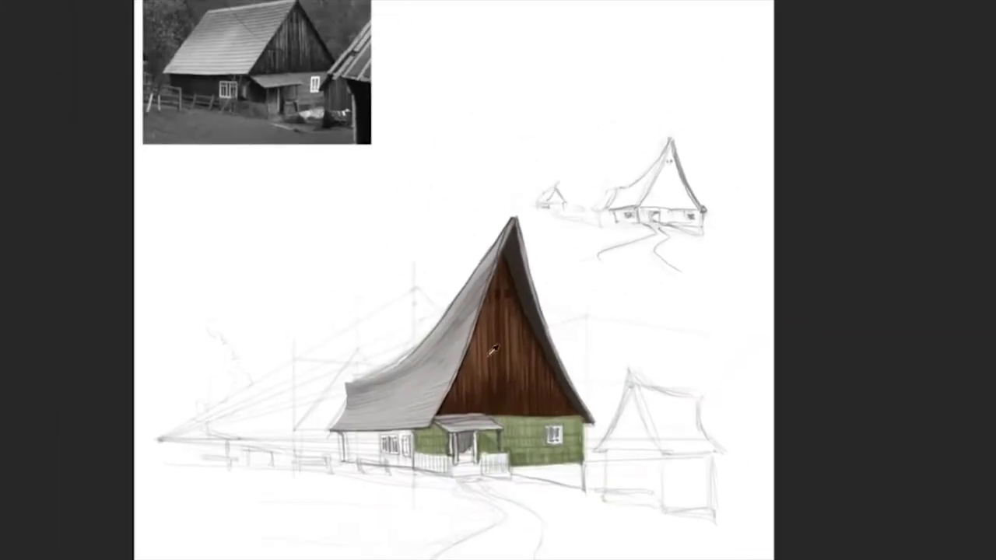
- Paint the side wall under the long eave with brown planks, and mute the gable wall with soft shading
{"action": "mouse_move", "coordinate": [344, 432]}
{"action": "left_mouse_down"}
{"action": "mouse_move", "coordinate": [350, 459]}
{"action": "mouse_move", "coordinate": [381, 463]}
{"action": "mouse_move", "coordinate": [416, 463]}
{"action": "mouse_move", "coordinate": [342, 434]}
{"action": "mouse_move", "coordinate": [350, 443]}
{"action": "mouse_move", "coordinate": [411, 436]}
{"action": "mouse_move", "coordinate": [413, 463]}
{"action": "mouse_move", "coordinate": [354, 459]}
{"action": "mouse_move", "coordinate": [412, 470]}
{"action": "mouse_move", "coordinate": [380, 440]}
{"action": "mouse_move", "coordinate": [360, 455]}
{"action": "mouse_move", "coordinate": [416, 465]}
{"action": "left_mouse_up"}
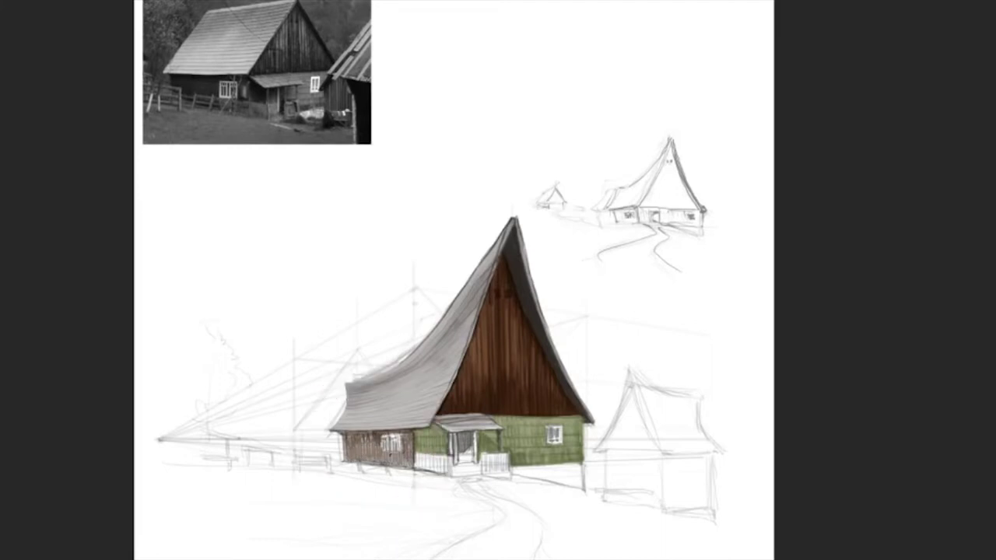
{"action": "left_click_drag", "start_coordinate": [370, 429], "coordinate": [393, 435]}
{"action": "key", "text": "F5"}
{"action": "key", "text": "F5"}
{"action": "mouse_move", "coordinate": [467, 295]}
{"action": "left_mouse_down"}
{"action": "mouse_move", "coordinate": [498, 404]}
{"action": "mouse_move", "coordinate": [568, 404]}
{"action": "left_mouse_up"}
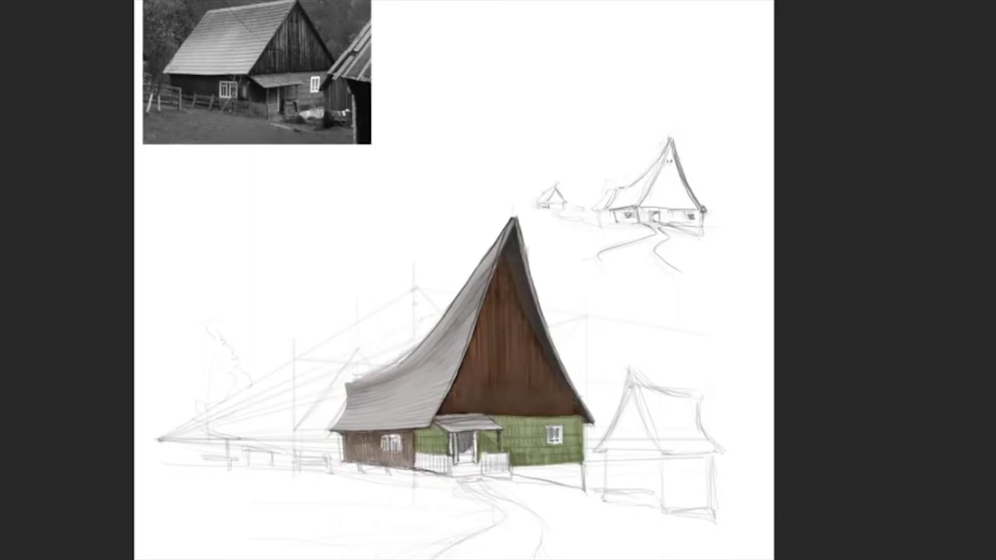
{"action": "mouse_move", "coordinate": [342, 459]}
{"action": "left_mouse_down"}
{"action": "mouse_move", "coordinate": [404, 443]}
{"action": "mouse_move", "coordinate": [408, 459]}
{"action": "mouse_move", "coordinate": [515, 476]}
{"action": "mouse_move", "coordinate": [548, 480]}
{"action": "mouse_move", "coordinate": [576, 467]}
{"action": "mouse_move", "coordinate": [517, 472]}
{"action": "mouse_move", "coordinate": [576, 464]}
{"action": "left_mouse_up"}
{"action": "key", "text": "ctrl+z"}
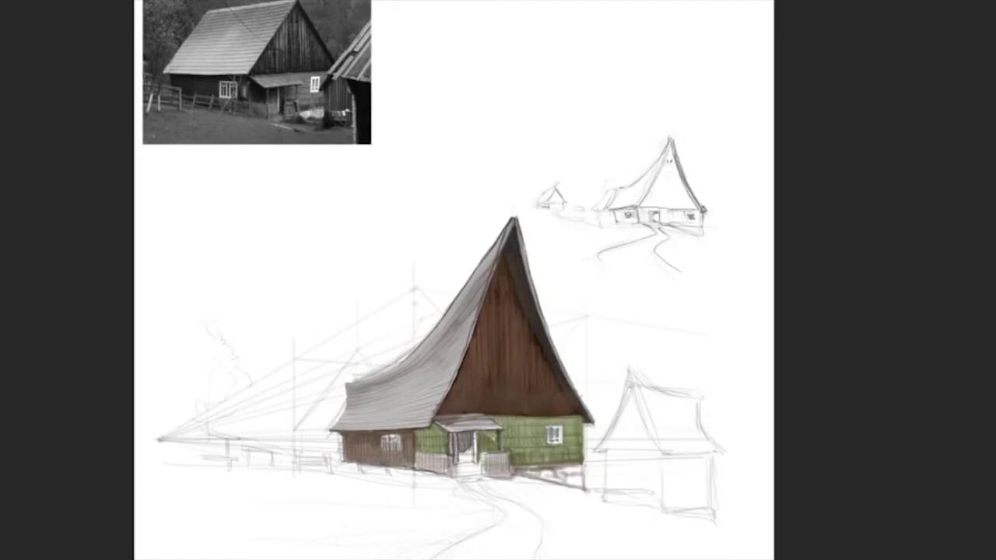
- Draw a dark brown wooden fence with posts and rails receding towards the house's side wall
{"action": "key", "text": "F5"}
{"action": "key", "text": "F5"}
{"action": "left_click_drag", "start_coordinate": [263, 445], "coordinate": [263, 467]}
{"action": "mouse_move", "coordinate": [230, 437]}
{"action": "left_mouse_down"}
{"action": "mouse_move", "coordinate": [230, 471]}
{"action": "mouse_move", "coordinate": [237, 436]}
{"action": "left_mouse_up"}
{"action": "mouse_move", "coordinate": [180, 392]}
{"action": "left_mouse_down"}
{"action": "mouse_move", "coordinate": [180, 433]}
{"action": "mouse_move", "coordinate": [237, 404]}
{"action": "mouse_move", "coordinate": [237, 416]}
{"action": "left_mouse_up"}
{"action": "left_click_drag", "start_coordinate": [181, 400], "coordinate": [240, 408]}
{"action": "mouse_move", "coordinate": [182, 419]}
{"action": "left_mouse_down"}
{"action": "mouse_move", "coordinate": [276, 428]}
{"action": "mouse_move", "coordinate": [272, 414]}
{"action": "left_mouse_up"}
{"action": "left_click_drag", "start_coordinate": [239, 414], "coordinate": [336, 430]}
{"action": "left_click_drag", "start_coordinate": [305, 432], "coordinate": [394, 435]}
{"action": "left_click_drag", "start_coordinate": [393, 436], "coordinate": [372, 432]}
- Outline the small shed's gable and roof edges in dark brown over the sketch
{"action": "left_click_drag", "start_coordinate": [607, 387], "coordinate": [598, 415]}
{"action": "left_click_drag", "start_coordinate": [615, 356], "coordinate": [608, 410]}
{"action": "mouse_move", "coordinate": [632, 358]}
{"action": "left_mouse_down"}
{"action": "mouse_move", "coordinate": [635, 406]}
{"action": "mouse_move", "coordinate": [647, 411]}
{"action": "mouse_move", "coordinate": [600, 456]}
{"action": "left_mouse_up"}
{"action": "mouse_move", "coordinate": [615, 411]}
{"action": "left_mouse_down"}
{"action": "mouse_move", "coordinate": [618, 457]}
{"action": "mouse_move", "coordinate": [641, 460]}
{"action": "left_mouse_up"}
{"action": "left_click_drag", "start_coordinate": [648, 417], "coordinate": [650, 471]}
{"action": "left_click_drag", "start_coordinate": [622, 347], "coordinate": [588, 409]}
{"action": "mouse_move", "coordinate": [617, 364]}
{"action": "left_mouse_down"}
{"action": "mouse_move", "coordinate": [601, 400]}
{"action": "mouse_move", "coordinate": [610, 388]}
{"action": "mouse_move", "coordinate": [641, 412]}
{"action": "left_mouse_up"}
- Draw the shed's side wall, vertical planks, low bench and roof ridge in dark brown
{"action": "mouse_move", "coordinate": [686, 361]}
{"action": "left_mouse_down"}
{"action": "mouse_move", "coordinate": [703, 414]}
{"action": "mouse_move", "coordinate": [691, 470]}
{"action": "left_mouse_up"}
{"action": "left_click_drag", "start_coordinate": [649, 476], "coordinate": [690, 467]}
{"action": "mouse_move", "coordinate": [650, 417]}
{"action": "left_mouse_down"}
{"action": "mouse_move", "coordinate": [649, 475]}
{"action": "mouse_move", "coordinate": [663, 465]}
{"action": "left_mouse_up"}
{"action": "left_click_drag", "start_coordinate": [669, 419], "coordinate": [677, 465]}
{"action": "left_click_drag", "start_coordinate": [683, 415], "coordinate": [685, 464]}
{"action": "left_click_drag", "start_coordinate": [652, 419], "coordinate": [654, 471]}
{"action": "mouse_move", "coordinate": [590, 447]}
{"action": "left_mouse_down"}
{"action": "mouse_move", "coordinate": [647, 457]}
{"action": "mouse_move", "coordinate": [645, 470]}
{"action": "left_mouse_up"}
{"action": "left_click_drag", "start_coordinate": [595, 454], "coordinate": [650, 467]}
{"action": "left_click_drag", "start_coordinate": [622, 350], "coordinate": [690, 359]}
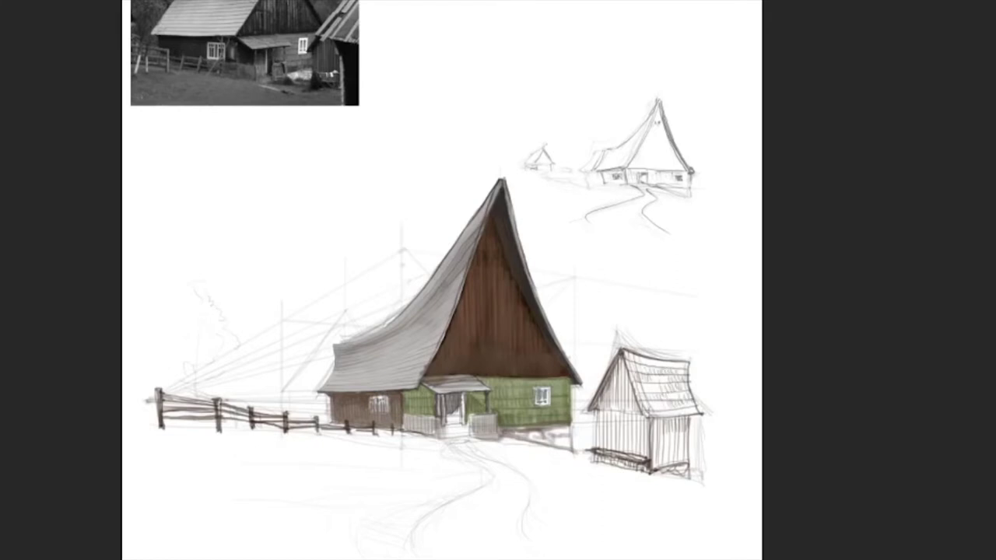
- Sketch overlapping hill contours on both sides behind the house, redoing the first slope
{"action": "scroll", "coordinate": [447, 280], "scroll_direction": "up", "scroll_amount": 1}
{"action": "left_click_drag", "start_coordinate": [174, 200], "coordinate": [433, 288]}
{"action": "key", "text": "ctrl+z"}
{"action": "left_click_drag", "start_coordinate": [187, 218], "coordinate": [442, 290]}
{"action": "left_click_drag", "start_coordinate": [548, 316], "coordinate": [754, 357]}
{"action": "left_click_drag", "start_coordinate": [381, 269], "coordinate": [761, 277]}
{"action": "left_click_drag", "start_coordinate": [571, 317], "coordinate": [761, 277]}
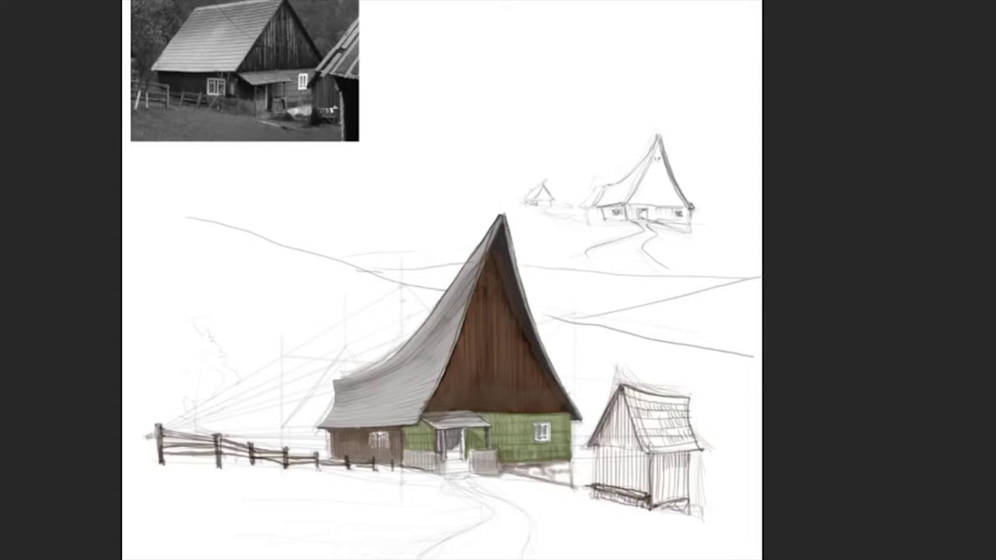
- Outline the winding path leading from the porch, and draw a T-shirt hanging on a line beside the shed
{"action": "scroll", "coordinate": [441, 280], "scroll_direction": "down", "scroll_amount": 1}
{"action": "left_click_drag", "start_coordinate": [482, 461], "coordinate": [410, 544]}
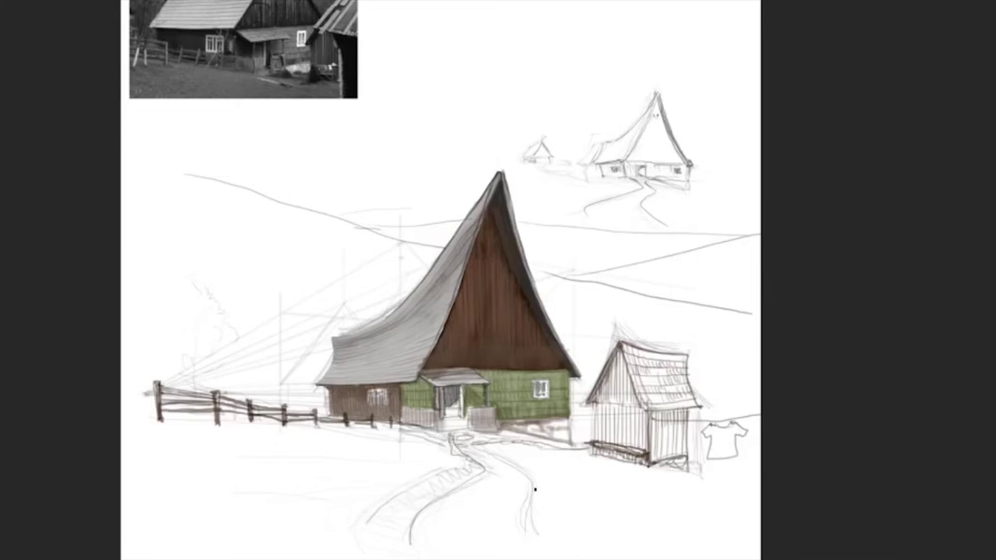
- Select the hillside behind the fence, paint it pale green based on the wall's green, and add faint fir trees
{"action": "left_click", "coordinate": [514, 382], "text": "alt"}
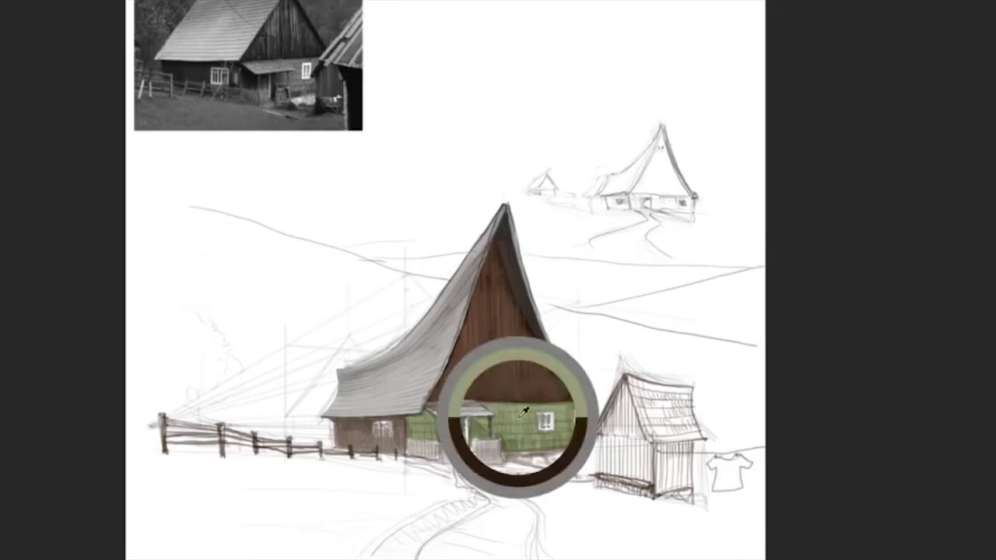
{"action": "mouse_move", "coordinate": [447, 279]}
{"action": "left_mouse_down"}
{"action": "mouse_move", "coordinate": [231, 215]}
{"action": "mouse_move", "coordinate": [196, 414]}
{"action": "mouse_move", "coordinate": [443, 282]}
{"action": "left_mouse_up"}
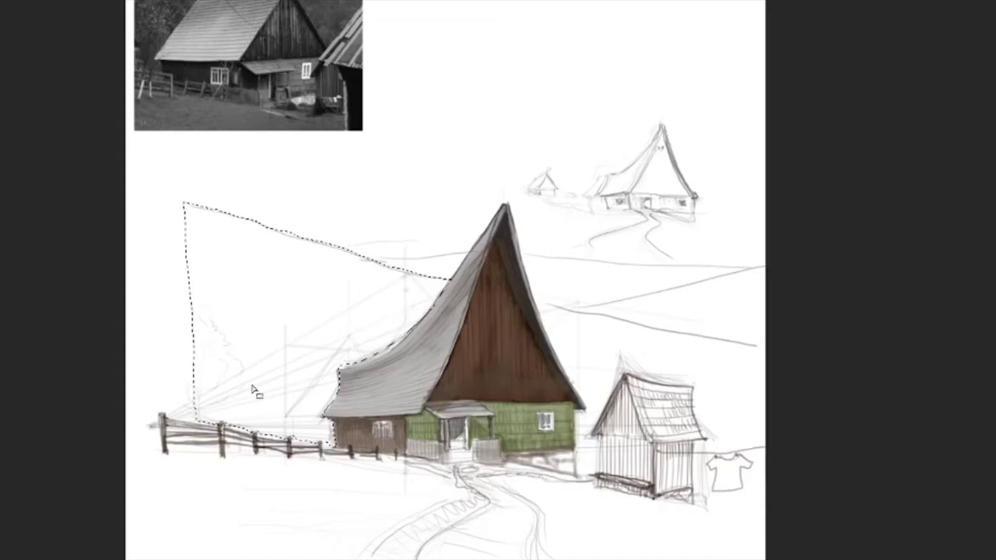
{"action": "left_click_drag", "start_coordinate": [296, 307], "coordinate": [262, 357]}
{"action": "mouse_move", "coordinate": [358, 366]}
{"action": "left_mouse_down"}
{"action": "mouse_move", "coordinate": [240, 259]}
{"action": "mouse_move", "coordinate": [243, 428]}
{"action": "mouse_move", "coordinate": [285, 389]}
{"action": "mouse_move", "coordinate": [165, 308]}
{"action": "mouse_move", "coordinate": [208, 306]}
{"action": "left_mouse_up"}
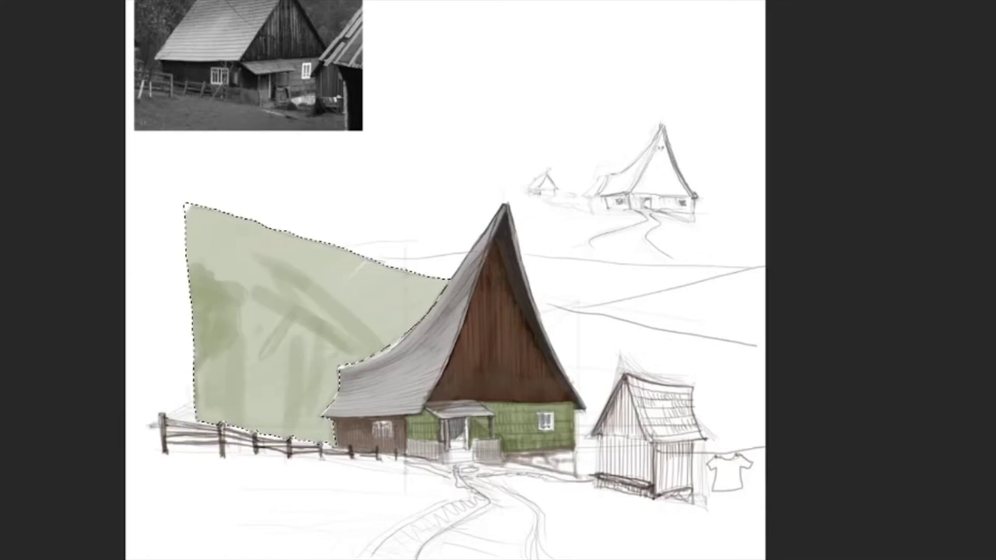
{"action": "left_click_drag", "start_coordinate": [420, 319], "coordinate": [351, 351]}
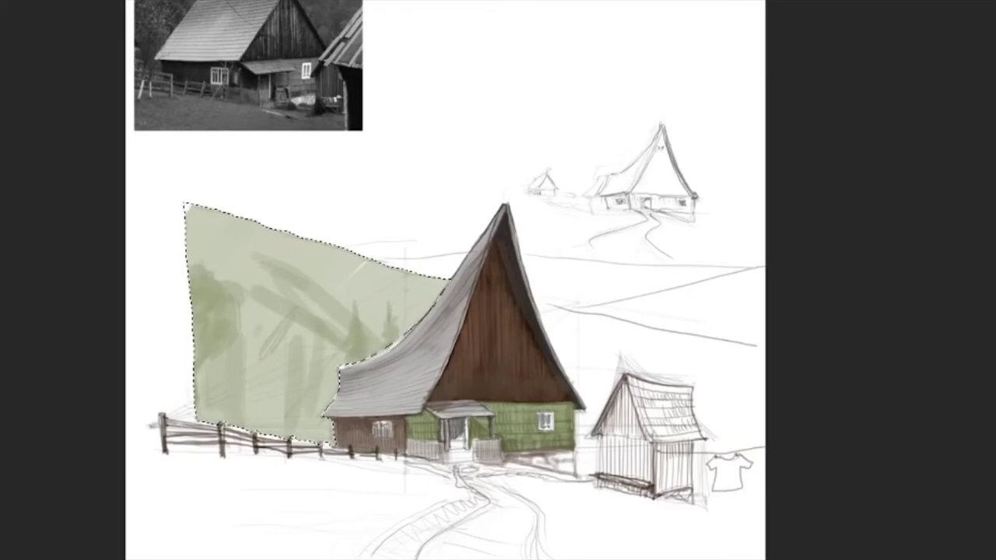
{"action": "left_click_drag", "start_coordinate": [340, 313], "coordinate": [281, 241]}
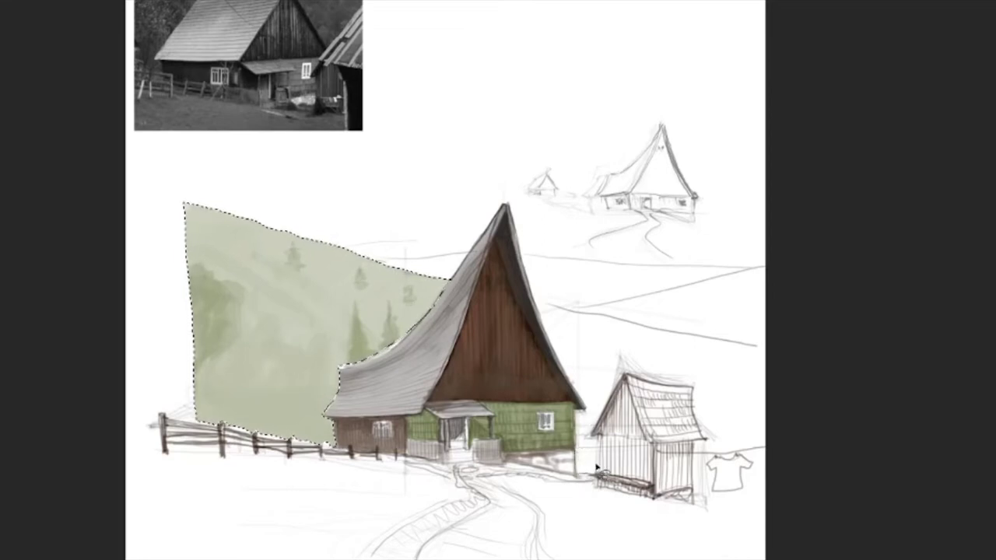
- Paint the near hillside between the house and the shed pale green within its selection, and remove the selection
{"action": "mouse_move", "coordinate": [699, 432]}
{"action": "left_mouse_down"}
{"action": "mouse_move", "coordinate": [702, 340]}
{"action": "mouse_move", "coordinate": [556, 350]}
{"action": "mouse_move", "coordinate": [638, 375]}
{"action": "mouse_move", "coordinate": [699, 432]}
{"action": "left_mouse_up"}
{"action": "mouse_move", "coordinate": [544, 319]}
{"action": "left_mouse_down"}
{"action": "mouse_move", "coordinate": [604, 316]}
{"action": "mouse_move", "coordinate": [548, 321]}
{"action": "mouse_move", "coordinate": [673, 423]}
{"action": "mouse_move", "coordinate": [673, 367]}
{"action": "mouse_move", "coordinate": [764, 363]}
{"action": "mouse_move", "coordinate": [713, 454]}
{"action": "mouse_move", "coordinate": [592, 483]}
{"action": "left_mouse_up"}
{"action": "key", "text": "ctrl+d"}
- Select the farther slope on the far side of the house, fill it with a lighter pale green, and deselect it
{"action": "key", "text": "l"}
{"action": "mouse_move", "coordinate": [569, 308]}
{"action": "left_mouse_down"}
{"action": "mouse_move", "coordinate": [670, 290]}
{"action": "mouse_move", "coordinate": [762, 307]}
{"action": "left_mouse_up"}
{"action": "left_click_drag", "start_coordinate": [660, 333], "coordinate": [572, 310]}
{"action": "key", "text": "alt+BackSpace"}
{"action": "key", "text": "b"}
{"action": "left_click_drag", "start_coordinate": [735, 281], "coordinate": [692, 283]}
{"action": "key", "text": "ctrl+d"}
- Select the most distant hills behind the roof peak, fill them with very pale blue, and deselect them
{"action": "mouse_move", "coordinate": [375, 257]}
{"action": "left_mouse_down"}
{"action": "mouse_move", "coordinate": [450, 256]}
{"action": "mouse_move", "coordinate": [747, 270]}
{"action": "mouse_move", "coordinate": [556, 311]}
{"action": "left_mouse_up"}
{"action": "left_click_drag", "start_coordinate": [372, 261], "coordinate": [374, 259]}
{"action": "left_click_drag", "start_coordinate": [748, 268], "coordinate": [611, 278]}
{"action": "left_click_drag", "start_coordinate": [751, 272], "coordinate": [753, 272]}
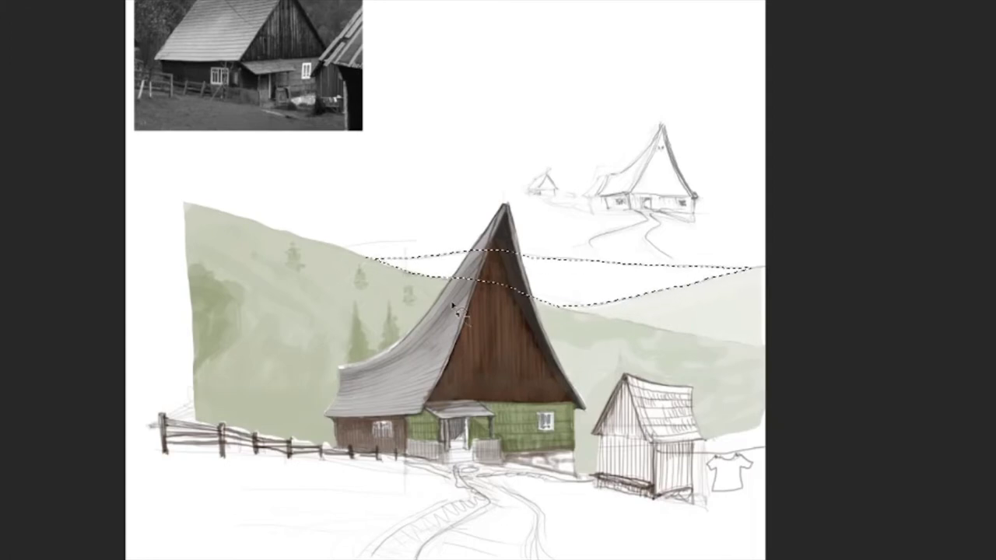
{"action": "mouse_move", "coordinate": [523, 249]}
{"action": "left_mouse_down"}
{"action": "mouse_move", "coordinate": [537, 290]}
{"action": "mouse_move", "coordinate": [467, 256]}
{"action": "left_mouse_up"}
{"action": "key", "text": "Return"}
{"action": "left_click_drag", "start_coordinate": [612, 295], "coordinate": [611, 267]}
{"action": "key", "text": "ctrl+d"}
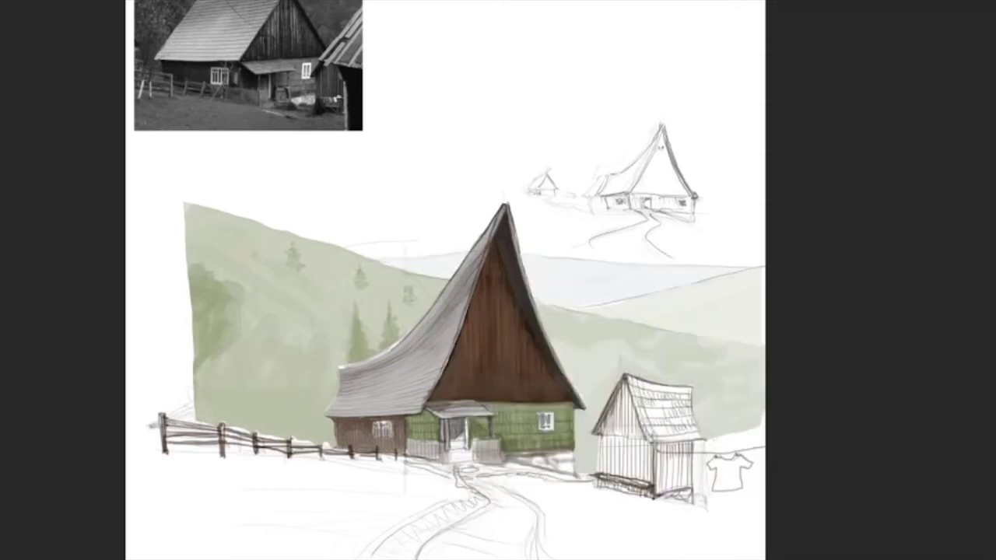
- Paint a foliage mass at the outer hillside and lay in the foreground meadow with muted and darker green strokes
{"action": "mouse_move", "coordinate": [194, 289]}
{"action": "left_mouse_down"}
{"action": "mouse_move", "coordinate": [177, 338]}
{"action": "mouse_move", "coordinate": [182, 407]}
{"action": "left_mouse_up"}
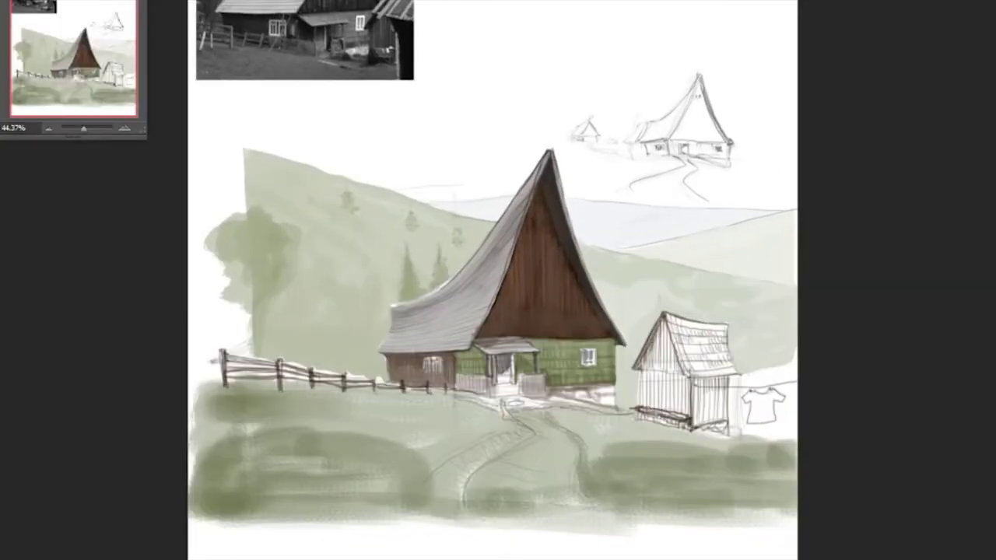
{"action": "mouse_move", "coordinate": [684, 507]}
{"action": "left_mouse_down"}
{"action": "mouse_move", "coordinate": [599, 482]}
{"action": "mouse_move", "coordinate": [801, 351]}
{"action": "mouse_move", "coordinate": [702, 438]}
{"action": "left_mouse_up"}
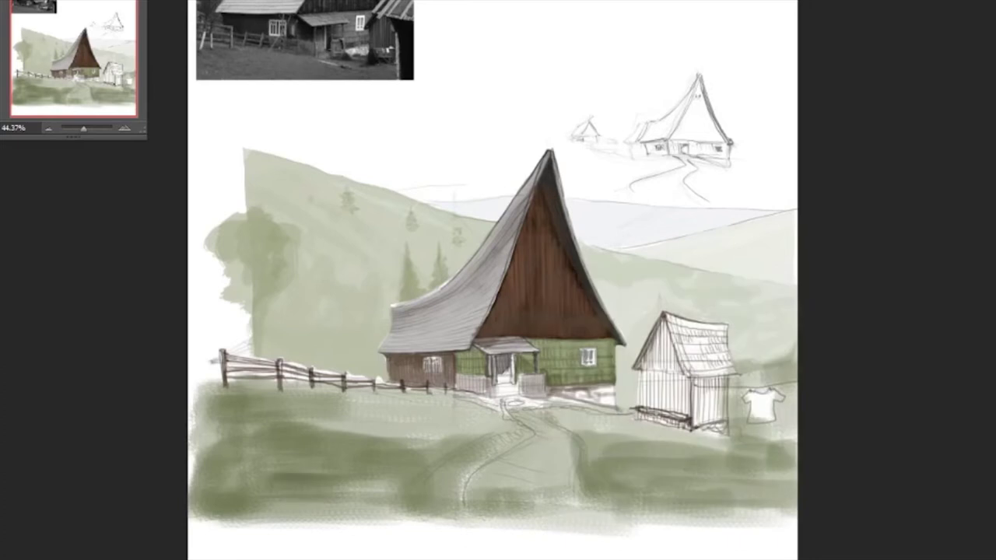
{"action": "left_click_drag", "start_coordinate": [249, 474], "coordinate": [467, 467]}
{"action": "mouse_move", "coordinate": [607, 498]}
{"action": "left_mouse_down"}
{"action": "mouse_move", "coordinate": [731, 490]}
{"action": "mouse_move", "coordinate": [764, 517]}
{"action": "left_mouse_up"}
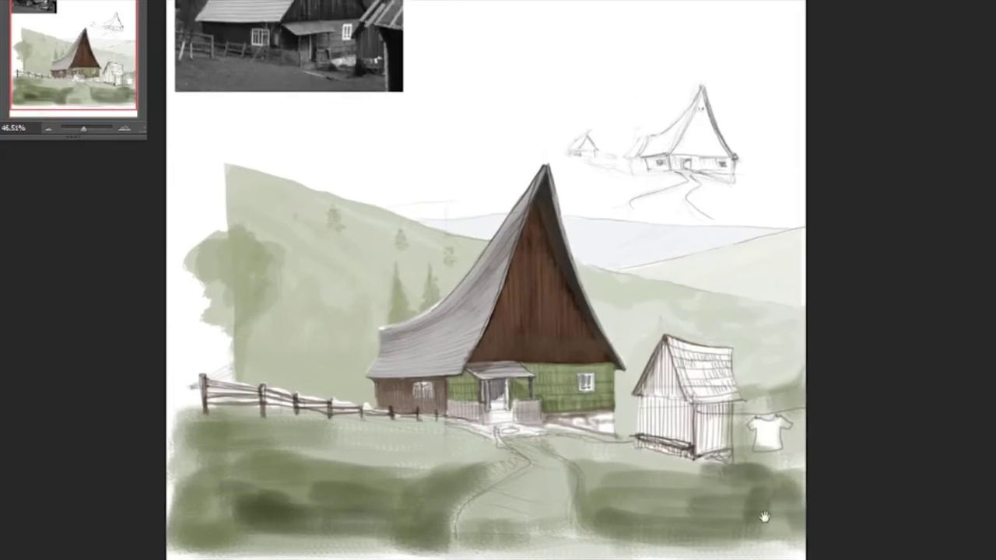
{"action": "left_click_drag", "start_coordinate": [234, 537], "coordinate": [466, 482]}
- Add brighter yellow-green strokes to the meadow around the path, and colour the shed with brown walls and a grey roof
{"action": "left_click_drag", "start_coordinate": [218, 389], "coordinate": [389, 412]}
{"action": "key", "text": "Return"}
{"action": "left_click_drag", "start_coordinate": [326, 451], "coordinate": [684, 459]}
{"action": "left_click_drag", "start_coordinate": [342, 466], "coordinate": [718, 469]}
{"action": "mouse_move", "coordinate": [319, 428]}
{"action": "left_mouse_down"}
{"action": "mouse_move", "coordinate": [628, 459]}
{"action": "mouse_move", "coordinate": [609, 450]}
{"action": "left_mouse_up"}
{"action": "mouse_move", "coordinate": [682, 404]}
{"action": "left_mouse_down"}
{"action": "mouse_move", "coordinate": [700, 431]}
{"action": "mouse_move", "coordinate": [669, 424]}
{"action": "mouse_move", "coordinate": [633, 370]}
{"action": "mouse_move", "coordinate": [653, 418]}
{"action": "mouse_move", "coordinate": [705, 397]}
{"action": "mouse_move", "coordinate": [654, 347]}
{"action": "mouse_move", "coordinate": [689, 385]}
{"action": "mouse_move", "coordinate": [672, 355]}
{"action": "mouse_move", "coordinate": [710, 384]}
{"action": "mouse_move", "coordinate": [684, 435]}
{"action": "left_mouse_up"}
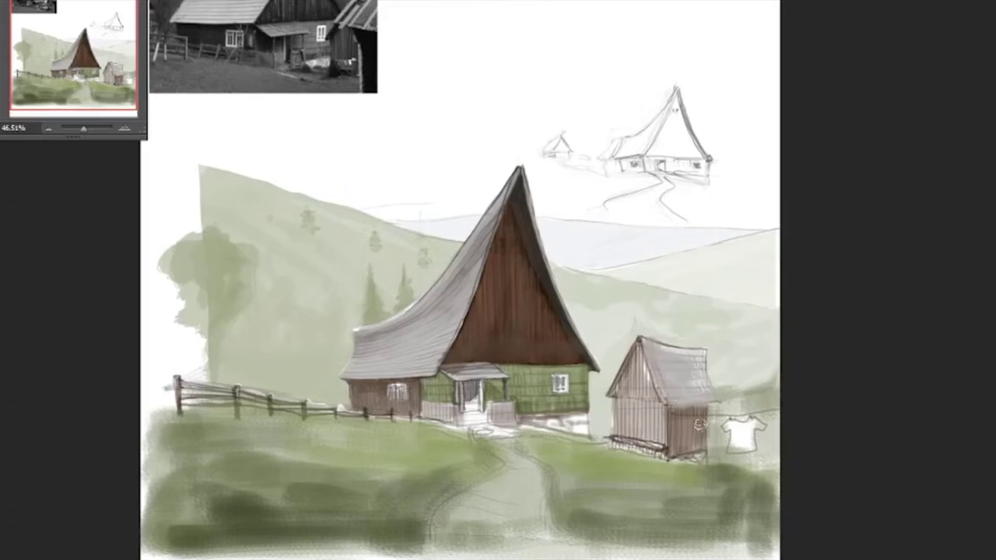
- Try textured brush tips on the meadow and path, and choose the hard round 30 brush tip
{"action": "key", "text": "F5"}
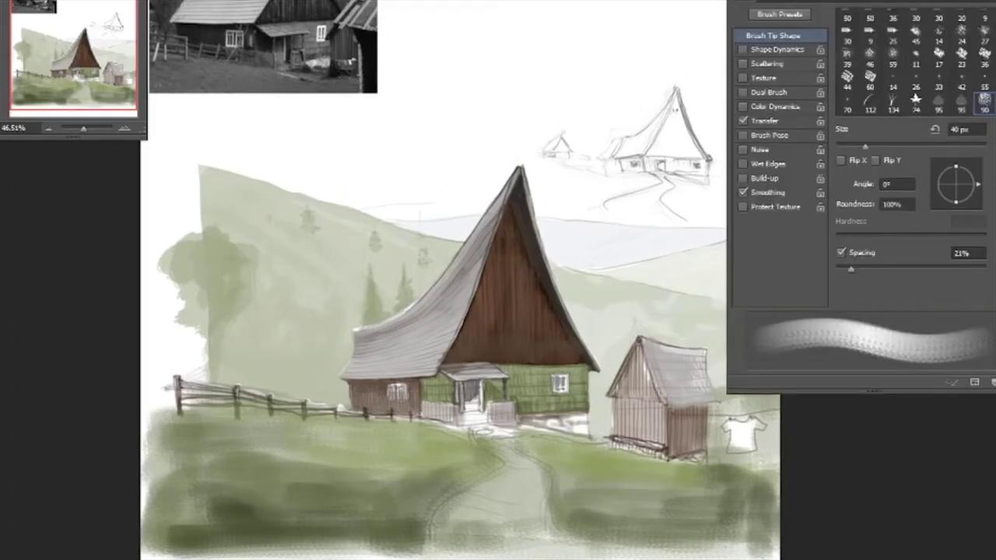
{"action": "left_click", "coordinate": [870, 77]}
{"action": "scroll", "coordinate": [869, 62], "scroll_direction": "down", "scroll_amount": 5}
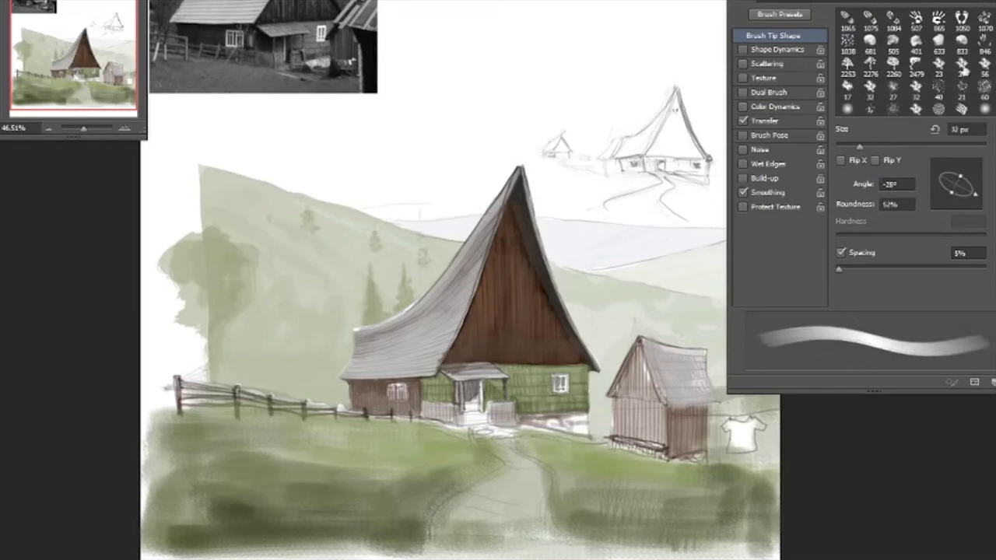
{"action": "left_click", "coordinate": [870, 74]}
{"action": "scroll", "coordinate": [870, 75], "scroll_direction": "up", "scroll_amount": 5}
{"action": "left_click", "coordinate": [977, 58]}
{"action": "left_click", "coordinate": [915, 62]}
{"action": "left_click", "coordinate": [895, 52]}
{"action": "left_click", "coordinate": [985, 24]}
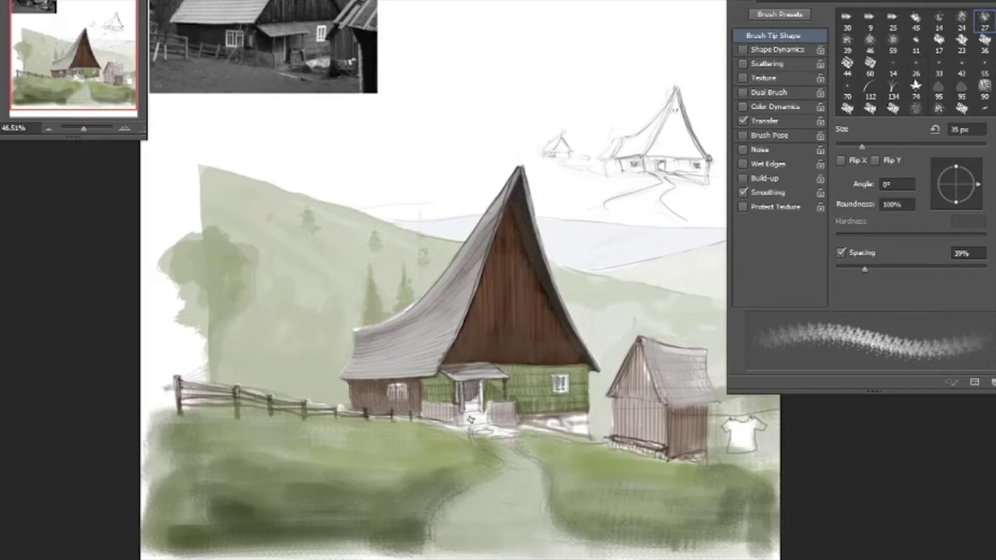
{"action": "scroll", "coordinate": [910, 63], "scroll_direction": "down", "scroll_amount": 5}
{"action": "left_click", "coordinate": [916, 100]}
{"action": "scroll", "coordinate": [910, 62], "scroll_direction": "up", "scroll_amount": 3}
{"action": "left_click", "coordinate": [869, 14]}
- Paint two brown tree trunks at the fence with a 15 px brush, and build their crowns with grey-green leaf strokes
{"action": "left_click_drag", "start_coordinate": [239, 441], "coordinate": [248, 351]}
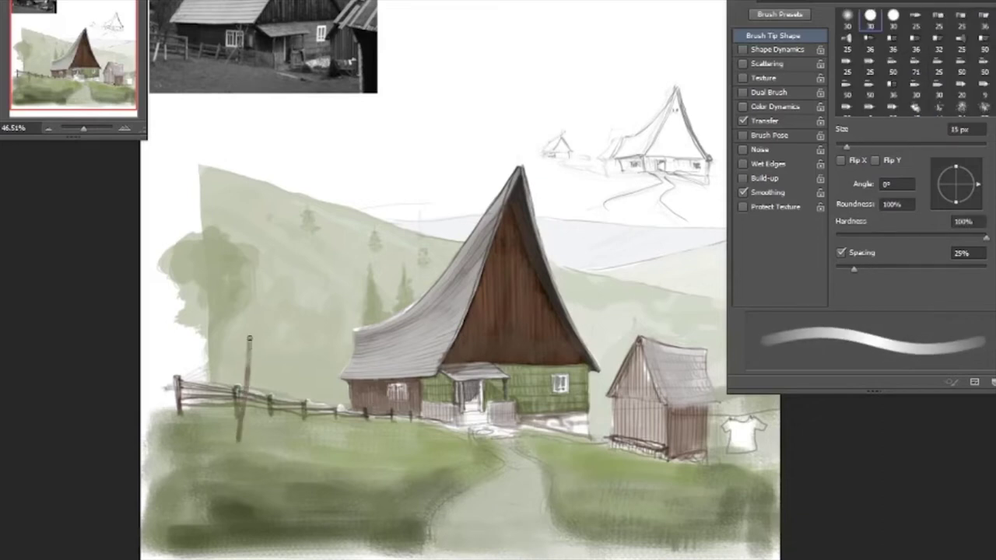
{"action": "left_click_drag", "start_coordinate": [232, 313], "coordinate": [254, 333]}
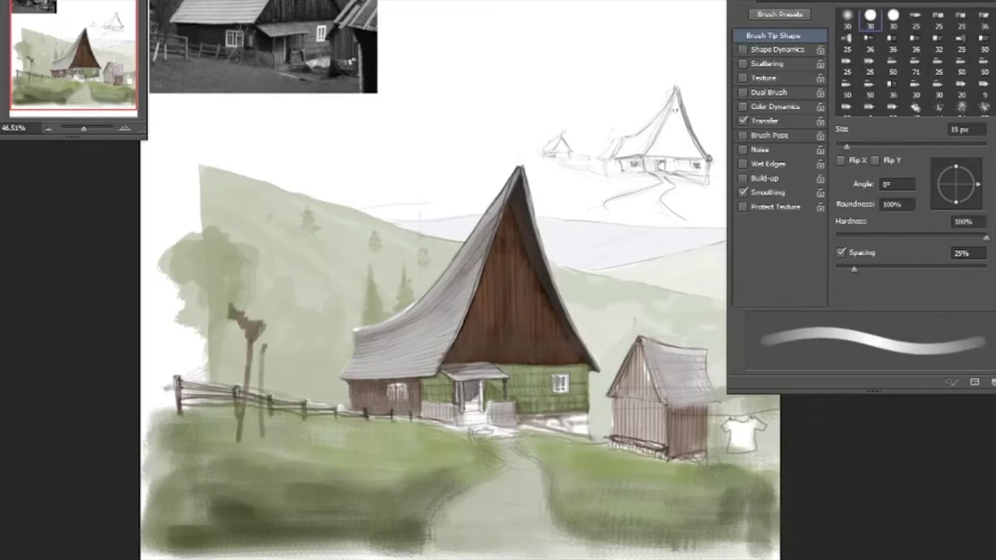
{"action": "mouse_move", "coordinate": [244, 218]}
{"action": "left_mouse_down"}
{"action": "mouse_move", "coordinate": [264, 302]}
{"action": "mouse_move", "coordinate": [257, 233]}
{"action": "left_mouse_up"}
{"action": "left_click_drag", "start_coordinate": [234, 319], "coordinate": [235, 206]}
{"action": "left_click_drag", "start_coordinate": [229, 288], "coordinate": [269, 218]}
{"action": "left_click_drag", "start_coordinate": [280, 342], "coordinate": [296, 292]}
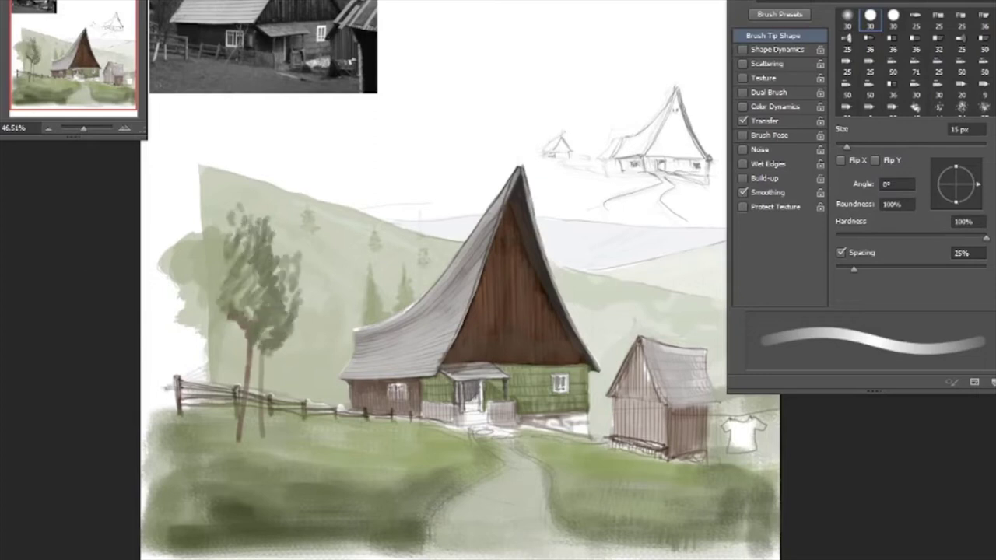
- Strengthen the two tree trunks, whiten their lower halves, and dab dark shadow patches onto the grass around them
{"action": "left_click_drag", "start_coordinate": [263, 356], "coordinate": [262, 438]}
{"action": "left_click_drag", "start_coordinate": [249, 342], "coordinate": [243, 440]}
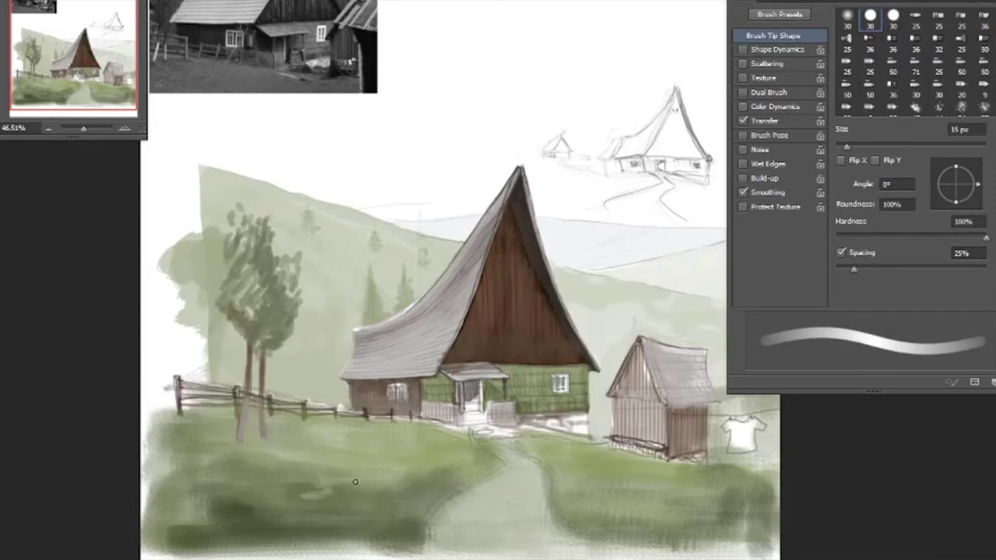
{"action": "left_click_drag", "start_coordinate": [243, 439], "coordinate": [336, 441]}
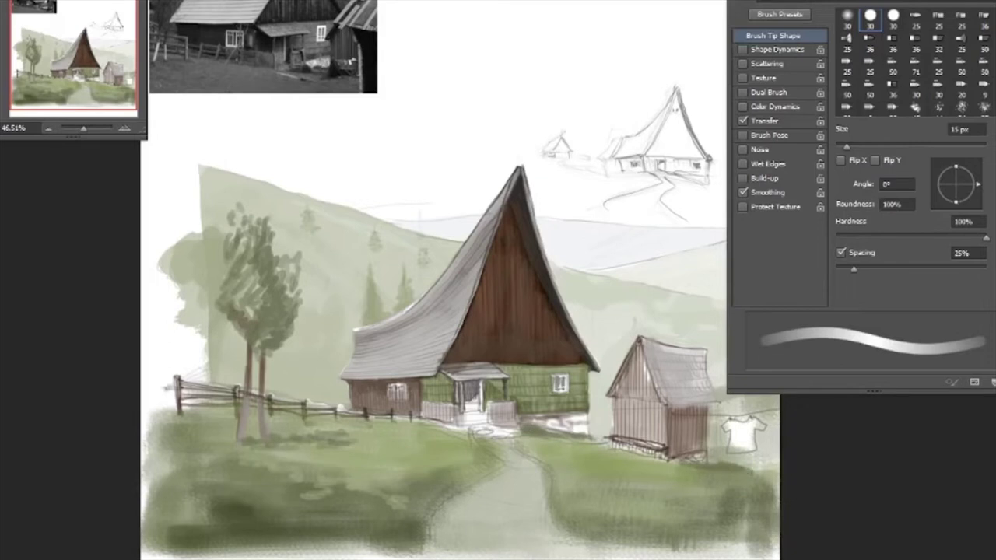
{"action": "mouse_move", "coordinate": [245, 441]}
{"action": "left_mouse_down"}
{"action": "mouse_move", "coordinate": [262, 397]}
{"action": "mouse_move", "coordinate": [250, 353]}
{"action": "left_mouse_up"}
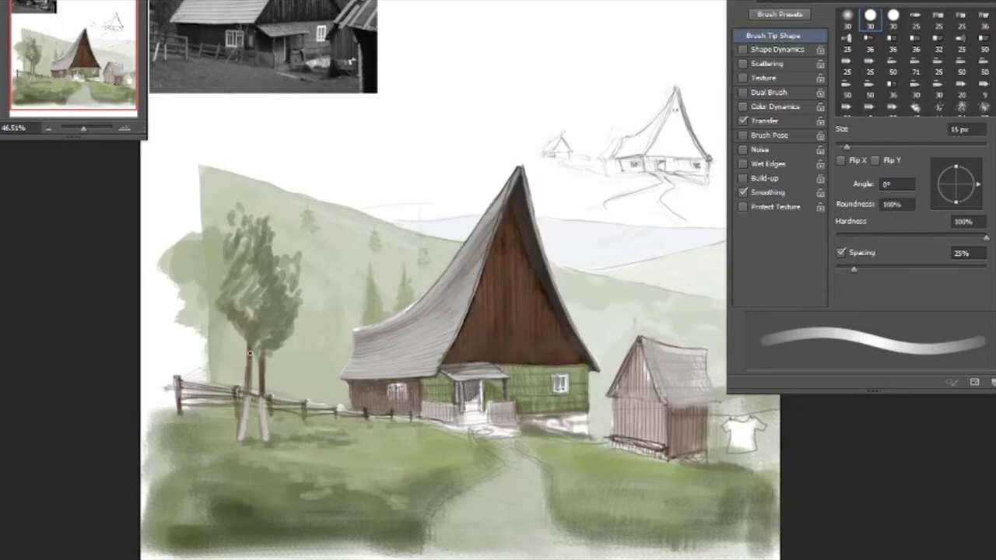
- Enlarge the brush to 60 px and darken the foreground grass on both sides of the path with broad green strokes
{"action": "key", "text": "bracketright"}
{"action": "key", "text": "bracketright"}
{"action": "left_click_drag", "start_coordinate": [599, 529], "coordinate": [708, 549]}
{"action": "key", "text": "bracketright"}
{"action": "key", "text": "bracketright"}
{"action": "key", "text": "bracketright"}
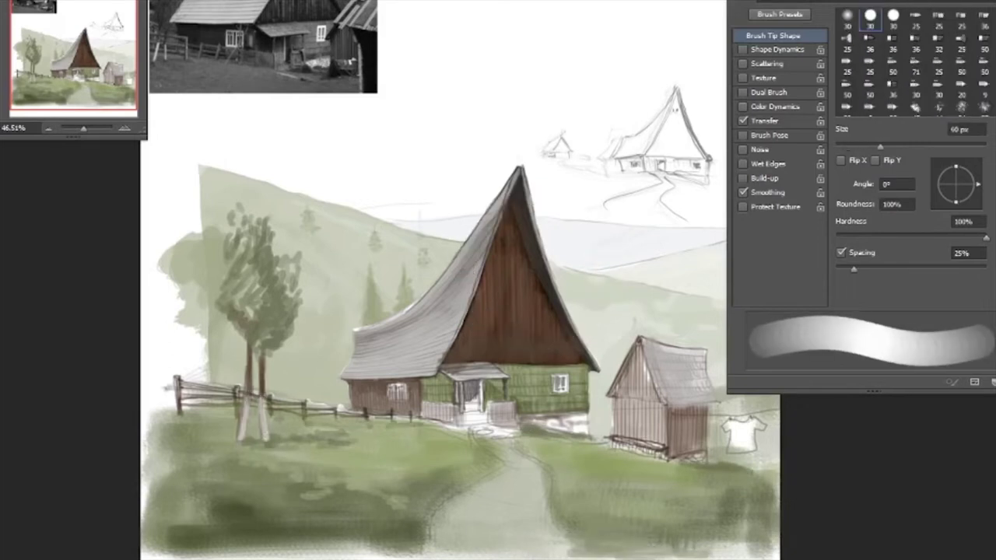
{"action": "left_click_drag", "start_coordinate": [584, 544], "coordinate": [759, 535]}
{"action": "mouse_move", "coordinate": [155, 523]}
{"action": "left_mouse_down"}
{"action": "mouse_move", "coordinate": [420, 549]}
{"action": "mouse_move", "coordinate": [516, 533]}
{"action": "mouse_move", "coordinate": [575, 548]}
{"action": "left_mouse_up"}
{"action": "left_click_drag", "start_coordinate": [261, 475], "coordinate": [382, 460]}
{"action": "left_click", "coordinate": [728, 467]}
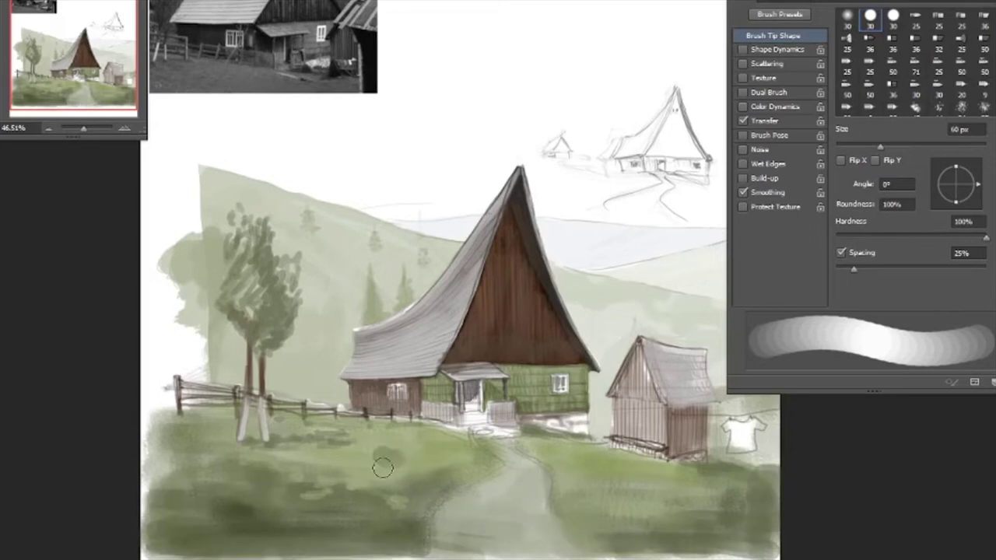
- Switch to the 25 px brush tip and break up the meadow on both sides of the path with short green grass strokes
{"action": "key", "text": "period"}
{"action": "left_click_drag", "start_coordinate": [151, 420], "coordinate": [163, 533]}
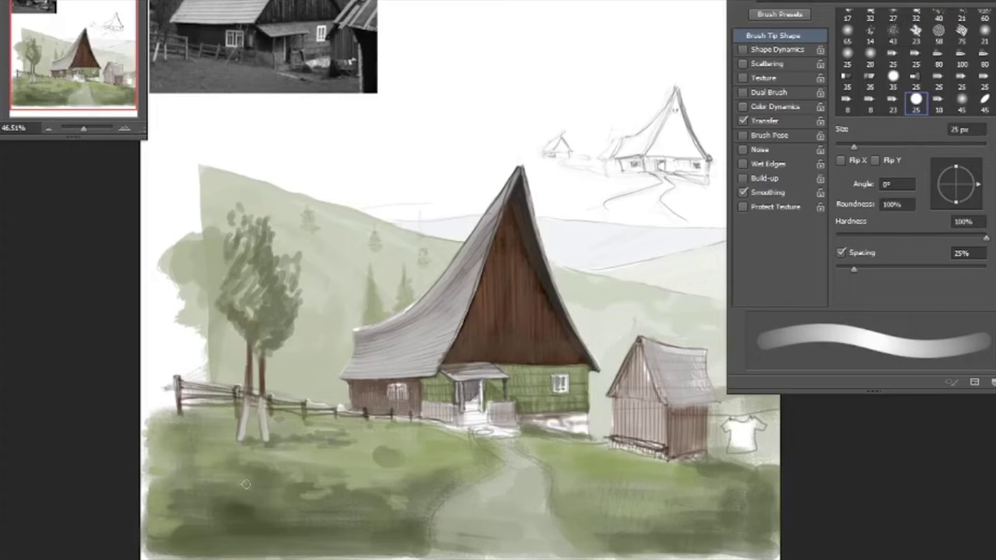
{"action": "left_click_drag", "start_coordinate": [342, 498], "coordinate": [410, 482]}
{"action": "left_click_drag", "start_coordinate": [376, 452], "coordinate": [432, 478]}
{"action": "left_click_drag", "start_coordinate": [631, 487], "coordinate": [601, 465]}
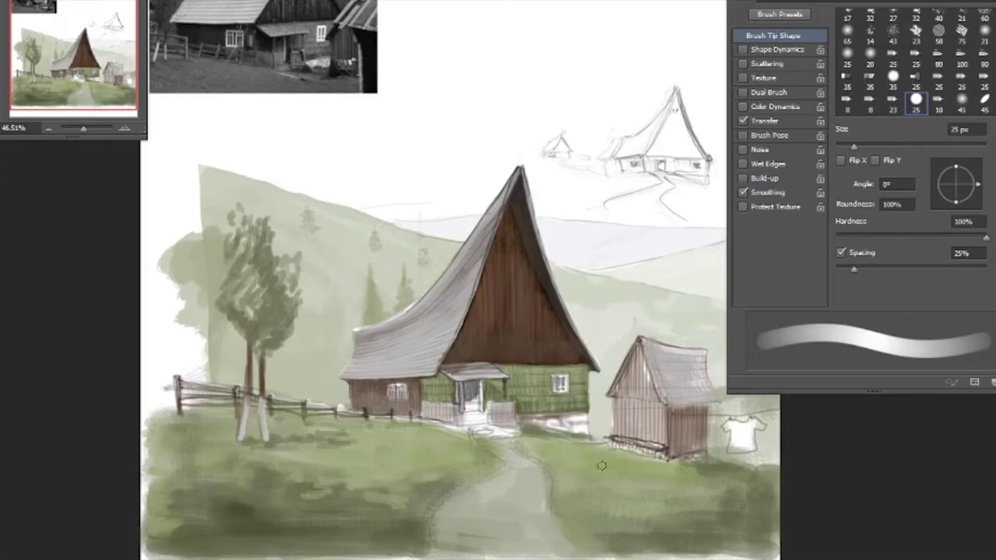
{"action": "left_click_drag", "start_coordinate": [685, 521], "coordinate": [748, 477]}
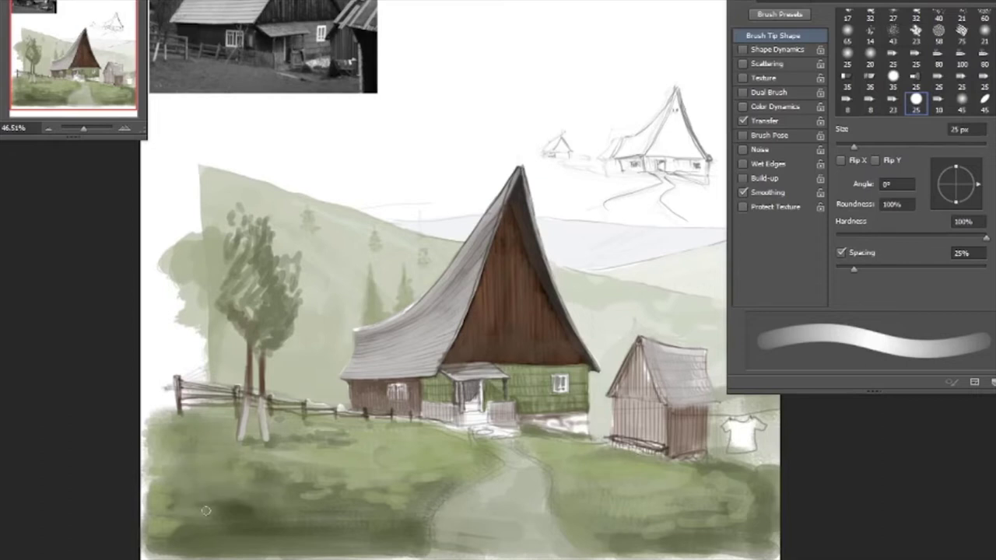
- Extend the dark green foreground to the canvas edges with a 70 px hard round brush, blending in sampled greens
{"action": "key", "text": "period"}
{"action": "left_click_drag", "start_coordinate": [142, 542], "coordinate": [774, 545]}
{"action": "left_click_drag", "start_coordinate": [374, 537], "coordinate": [249, 467]}
{"action": "left_click_drag", "start_coordinate": [148, 435], "coordinate": [319, 554]}
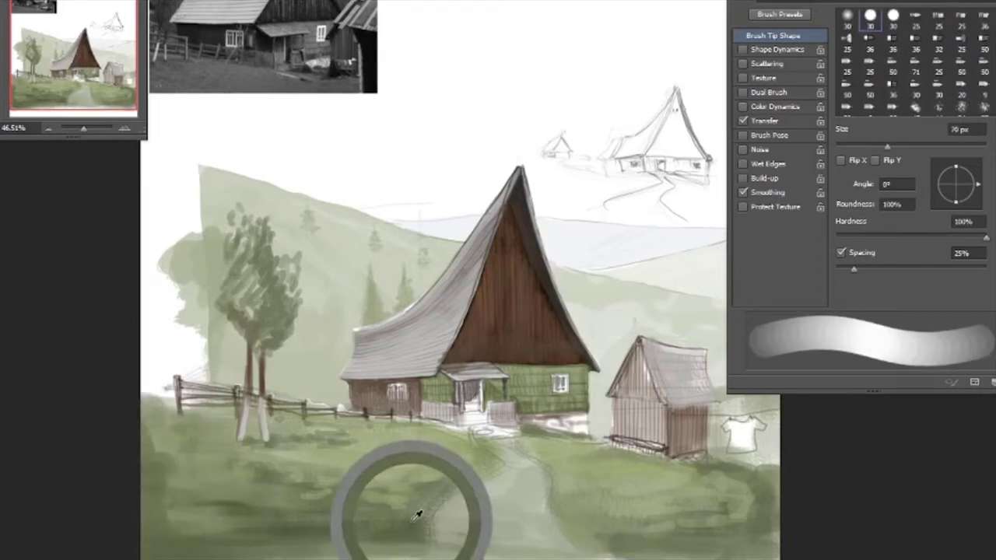
{"action": "mouse_move", "coordinate": [416, 527]}
{"action": "left_mouse_down"}
{"action": "mouse_move", "coordinate": [231, 493]}
{"action": "mouse_move", "coordinate": [265, 506]}
{"action": "left_mouse_up"}
{"action": "left_click_drag", "start_coordinate": [412, 544], "coordinate": [167, 498]}
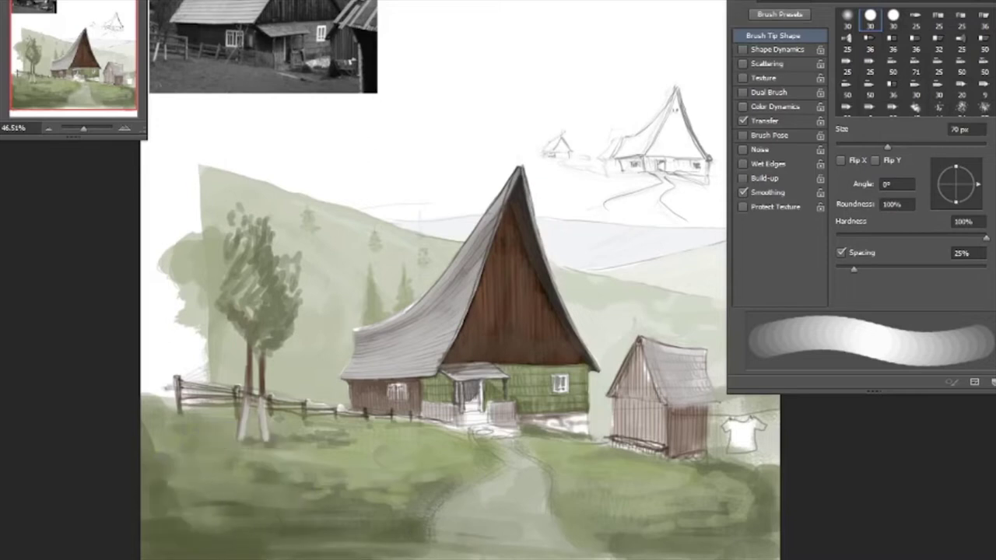
- Reduce the brush to 9 px and add dark accents to the tree trunks and the first fence post
{"action": "key", "text": "bracketleft"}
{"action": "key", "text": "bracketleft"}
{"action": "key", "text": "bracketleft"}
{"action": "key", "text": "bracketleft"}
{"action": "key", "text": "bracketleft"}
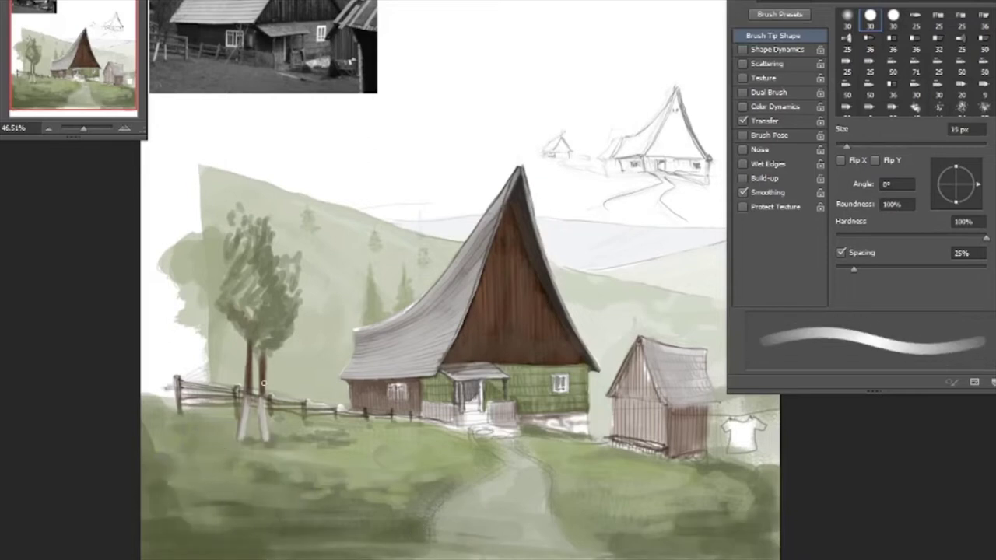
{"action": "key", "text": "bracketleft"}
{"action": "key", "text": "bracketleft"}
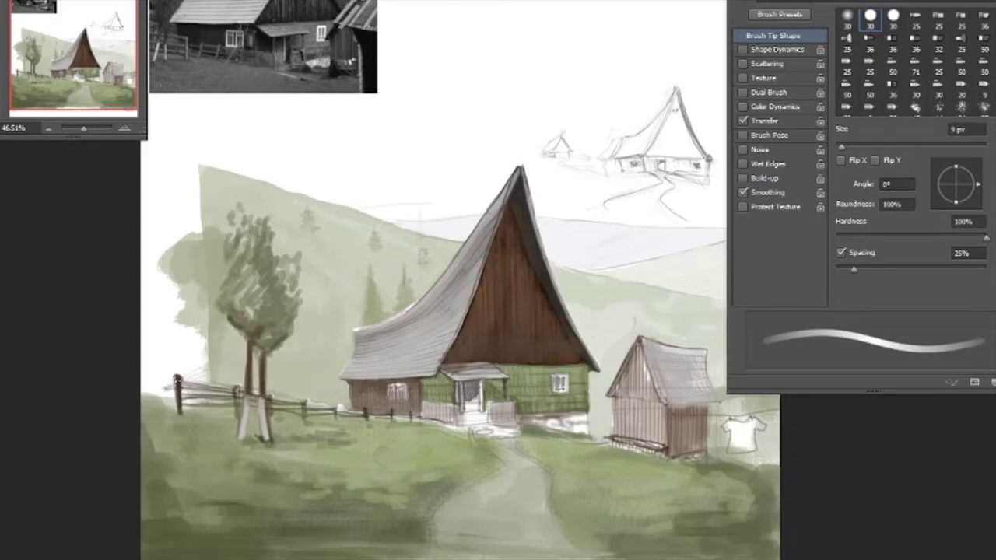
- Set a soft 200 px brush with 0% hardness and haze the outer hillside, fence end, shed and T-shirt with pale green
{"action": "key", "text": "shift+bracketleft"}
{"action": "key", "text": "shift+bracketleft"}
{"action": "key", "text": "shift+bracketleft"}
{"action": "key", "text": "shift+bracketleft"}
{"action": "key", "text": "bracketright"}
{"action": "key", "text": "bracketright"}
{"action": "key", "text": "bracketright"}
{"action": "key", "text": "bracketright"}
{"action": "key", "text": "bracketright"}
{"action": "key", "text": "bracketright"}
{"action": "key", "text": "bracketright"}
{"action": "key", "text": "bracketright"}
{"action": "key", "text": "bracketright"}
{"action": "key", "text": "bracketright"}
{"action": "key", "text": "bracketright"}
{"action": "key", "text": "bracketright"}
{"action": "key", "text": "bracketright"}
{"action": "key", "text": "bracketright"}
{"action": "mouse_move", "coordinate": [176, 389]}
{"action": "left_mouse_down"}
{"action": "mouse_move", "coordinate": [178, 182]}
{"action": "mouse_move", "coordinate": [174, 329]}
{"action": "left_mouse_up"}
{"action": "left_click_drag", "start_coordinate": [761, 377], "coordinate": [578, 365]}
{"action": "left_click_drag", "start_coordinate": [456, 329], "coordinate": [582, 334]}
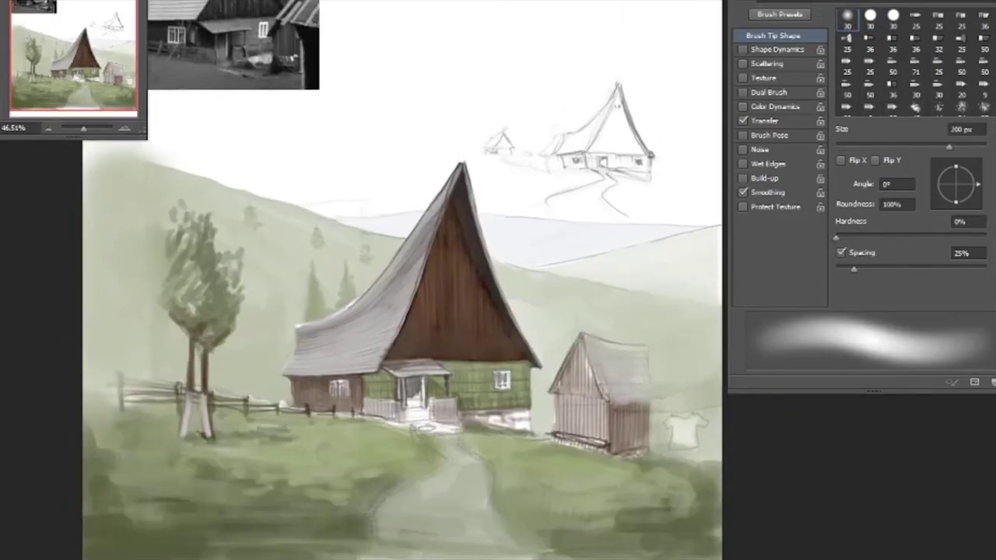
{"action": "left_click_drag", "start_coordinate": [116, 195], "coordinate": [156, 208]}
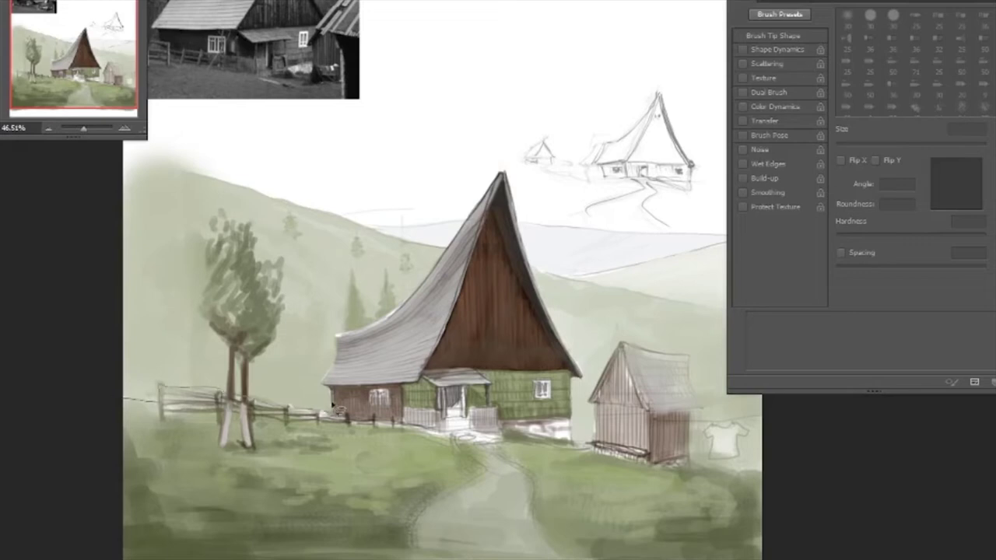
- Select the near hillsides on both sides of the house, tint them with a cooler blue-green wash, and deselect them
{"action": "left_click_drag", "start_coordinate": [447, 251], "coordinate": [448, 252]}
{"action": "left_click_drag", "start_coordinate": [534, 274], "coordinate": [366, 269]}
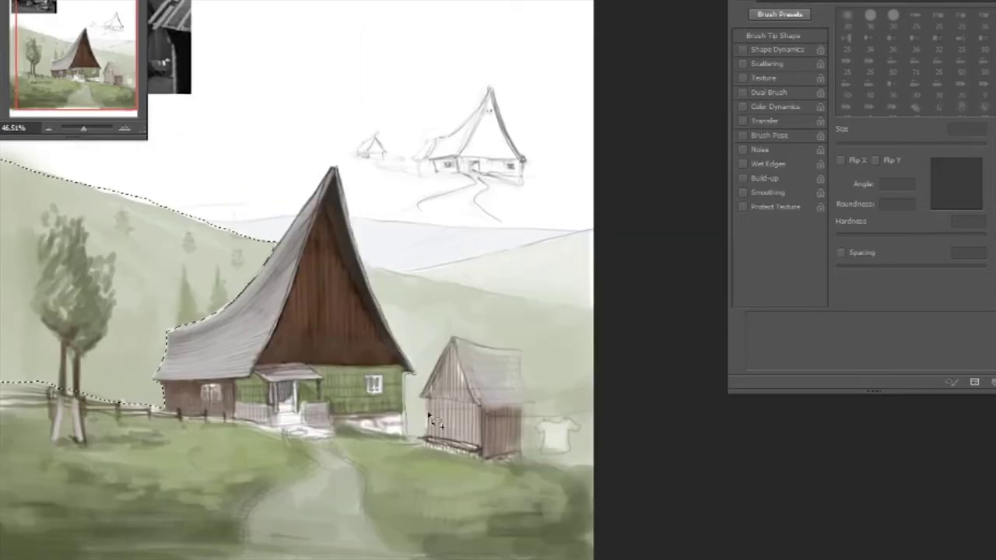
{"action": "key", "text": "b"}
{"action": "mouse_move", "coordinate": [436, 283]}
{"action": "left_mouse_down"}
{"action": "mouse_move", "coordinate": [534, 362]}
{"action": "mouse_move", "coordinate": [556, 343]}
{"action": "left_mouse_up"}
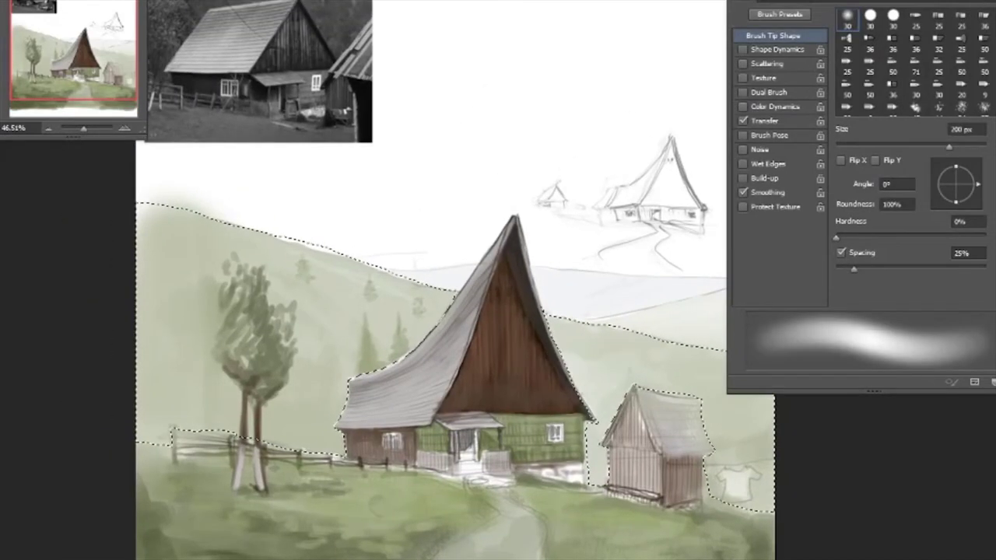
{"action": "key", "text": "alt+shift+c"}
{"action": "left_click_drag", "start_coordinate": [763, 459], "coordinate": [763, 424]}
{"action": "key", "text": "Return"}
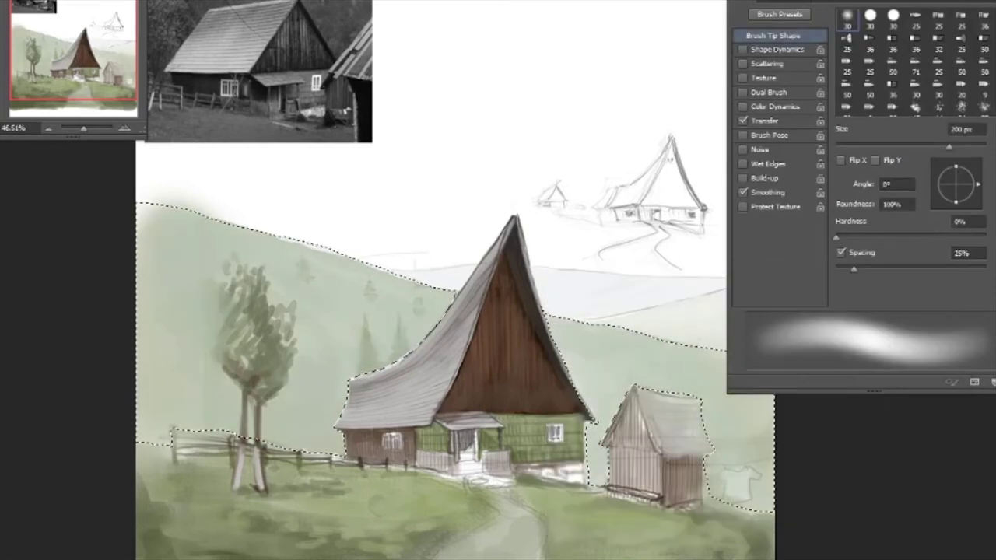
{"action": "left_click_drag", "start_coordinate": [724, 472], "coordinate": [603, 450]}
{"action": "key", "text": "ctrl+d"}
- Choose the hard round brush tip and paint the porch roof and railings brown, and refine the shed's roof and walls
{"action": "left_click_drag", "start_coordinate": [582, 415], "coordinate": [716, 416]}
{"action": "key", "text": "bracketleft"}
{"action": "key", "text": "bracketleft"}
{"action": "left_click", "coordinate": [870, 17]}
{"action": "mouse_move", "coordinate": [429, 422]}
{"action": "left_mouse_down"}
{"action": "mouse_move", "coordinate": [436, 441]}
{"action": "mouse_move", "coordinate": [467, 397]}
{"action": "left_mouse_up"}
{"action": "mouse_move", "coordinate": [521, 424]}
{"action": "left_mouse_down"}
{"action": "mouse_move", "coordinate": [486, 437]}
{"action": "mouse_move", "coordinate": [513, 451]}
{"action": "left_mouse_up"}
{"action": "left_click_drag", "start_coordinate": [627, 378], "coordinate": [648, 411]}
{"action": "mouse_move", "coordinate": [621, 464]}
{"action": "left_mouse_down"}
{"action": "mouse_move", "coordinate": [672, 479]}
{"action": "mouse_move", "coordinate": [707, 475]}
{"action": "left_mouse_up"}
{"action": "left_click_drag", "start_coordinate": [684, 475], "coordinate": [657, 479]}
- Paint a faint grey-green tree behind the fence's outer end, and touch up the fence with a 10 px brush
{"action": "key", "text": "bracketright"}
{"action": "key", "text": "bracketright"}
{"action": "left_click_drag", "start_coordinate": [156, 248], "coordinate": [187, 389]}
{"action": "key", "text": "bracketleft"}
{"action": "key", "text": "bracketleft"}
{"action": "key", "text": "bracketleft"}
{"action": "left_click_drag", "start_coordinate": [154, 487], "coordinate": [119, 475]}
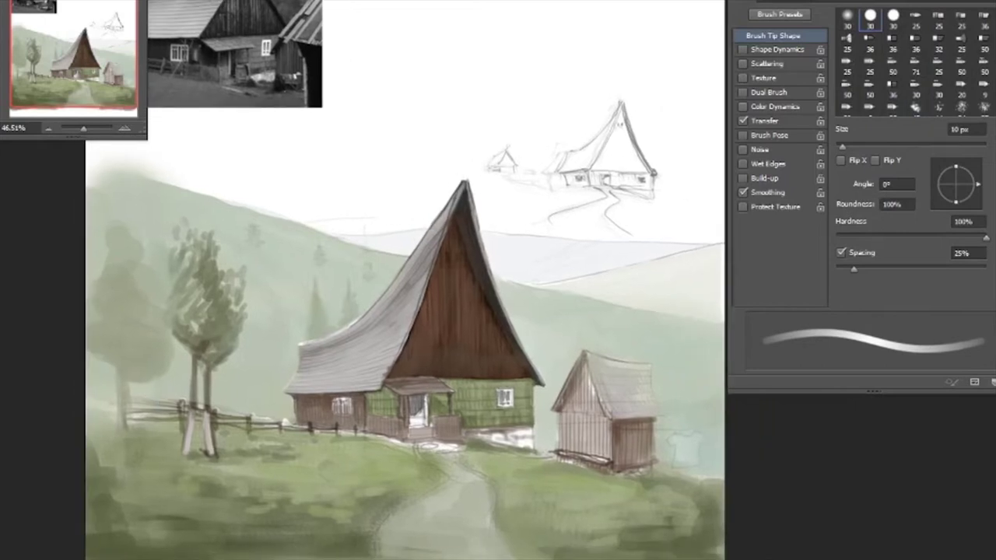
- Shade the small thumbnail sketch's house, hut and winding path with a translucent warm grey, using a 30 px brush
{"action": "key", "text": "bracketright"}
{"action": "key", "text": "bracketright"}
{"action": "mouse_move", "coordinate": [595, 198]}
{"action": "left_mouse_down"}
{"action": "mouse_move", "coordinate": [560, 225]}
{"action": "mouse_move", "coordinate": [621, 238]}
{"action": "mouse_move", "coordinate": [611, 198]}
{"action": "left_mouse_up"}
{"action": "left_click_drag", "start_coordinate": [556, 231], "coordinate": [607, 226]}
{"action": "left_click_drag", "start_coordinate": [491, 155], "coordinate": [500, 162]}
{"action": "mouse_move", "coordinate": [567, 167]}
{"action": "left_mouse_down"}
{"action": "mouse_move", "coordinate": [615, 124]}
{"action": "mouse_move", "coordinate": [646, 175]}
{"action": "left_mouse_up"}
{"action": "left_click_drag", "start_coordinate": [623, 112], "coordinate": [653, 179]}
- Paint over the plank texture on the house's gable with an even dark brown
{"action": "mouse_move", "coordinate": [437, 297]}
{"action": "left_mouse_down"}
{"action": "mouse_move", "coordinate": [459, 257]}
{"action": "mouse_move", "coordinate": [467, 357]}
{"action": "mouse_move", "coordinate": [415, 369]}
{"action": "left_mouse_up"}
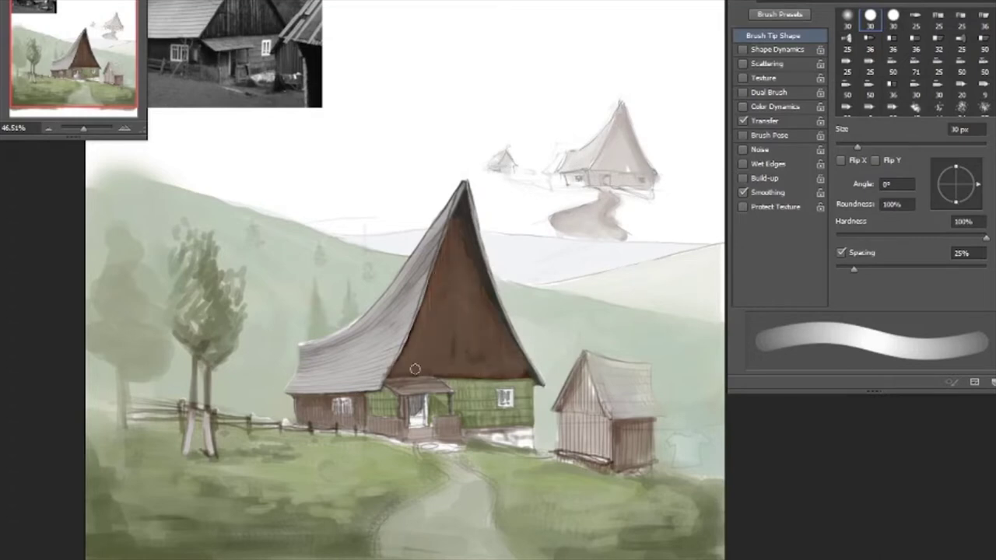
{"action": "key", "text": "bracketleft"}
{"action": "key", "text": "bracketleft"}
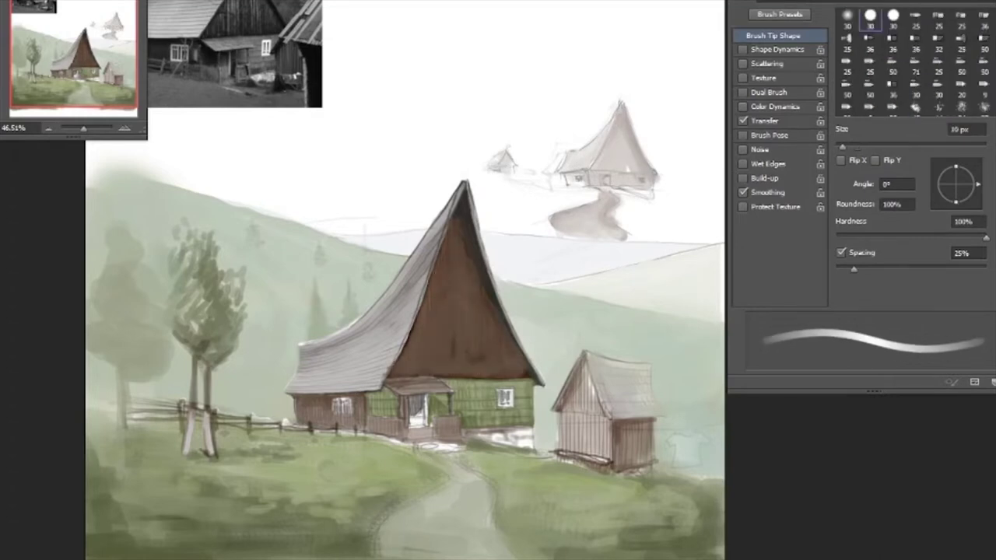
{"action": "key", "text": "bracketleft"}
{"action": "key", "text": "bracketleft"}
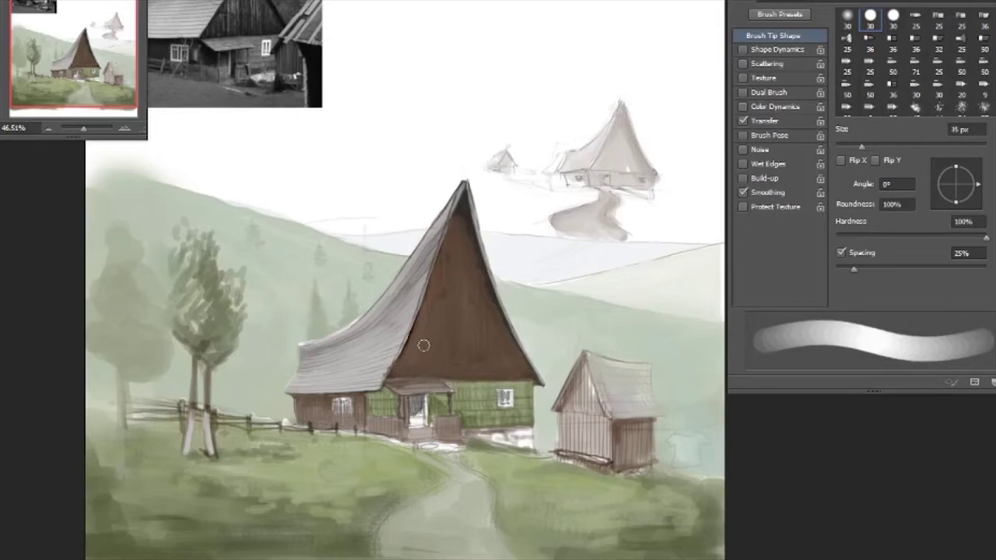
- Repaint the shed's side wall in dark brown and its front wall in a sampled lighter brown with vertical strokes
{"action": "left_click_drag", "start_coordinate": [616, 438], "coordinate": [617, 465]}
{"action": "left_click_drag", "start_coordinate": [627, 425], "coordinate": [643, 463]}
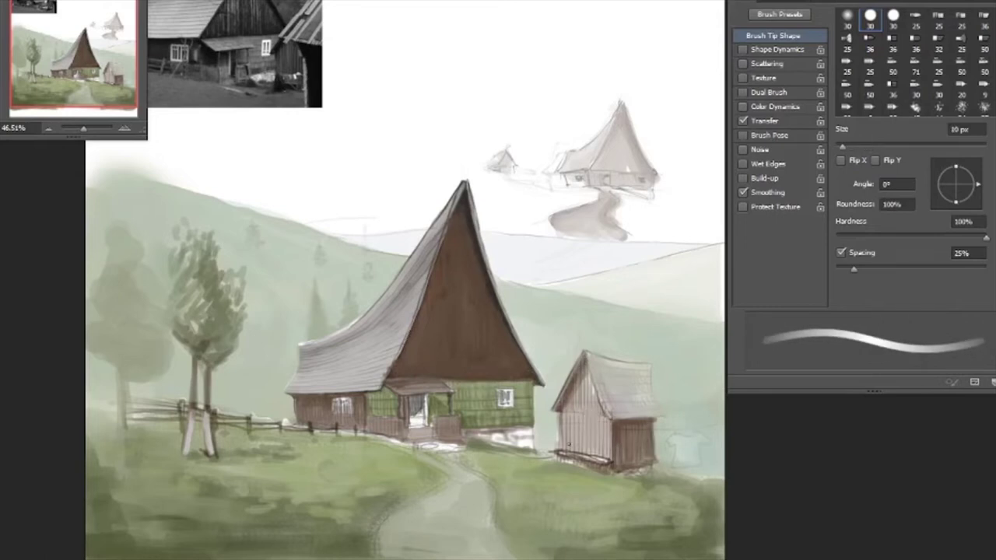
{"action": "left_click", "coordinate": [585, 396], "text": "alt"}
{"action": "left_click_drag", "start_coordinate": [608, 420], "coordinate": [605, 460]}
{"action": "mouse_move", "coordinate": [592, 407]}
{"action": "left_mouse_down"}
{"action": "mouse_move", "coordinate": [584, 456]}
{"action": "mouse_move", "coordinate": [571, 452]}
{"action": "left_mouse_up"}
{"action": "left_click_drag", "start_coordinate": [568, 421], "coordinate": [568, 457]}
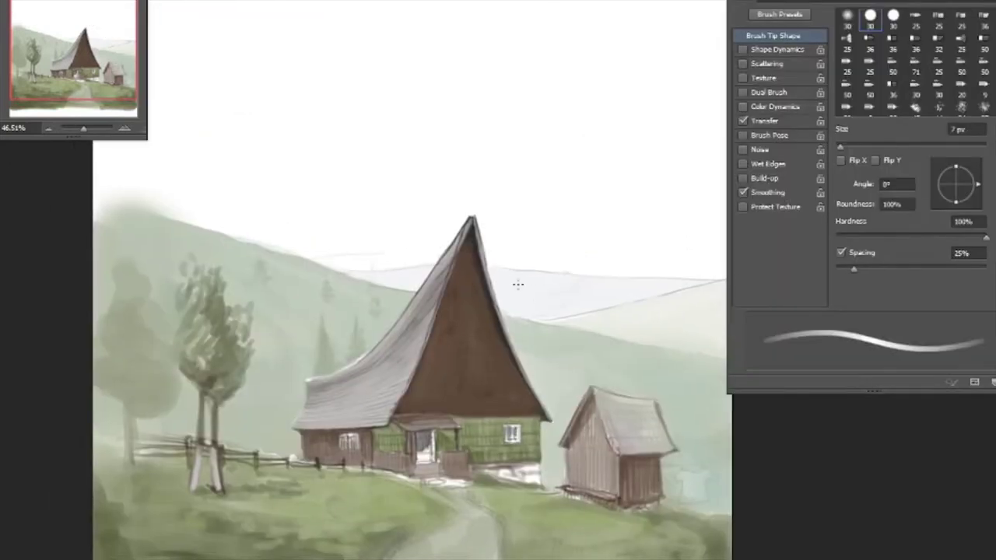
- Paint a large pale warm-grey distant hill behind the house with a 125 px brush at 15% spacing
{"action": "left_click_drag", "start_coordinate": [854, 269], "coordinate": [846, 269]}
{"action": "left_click_drag", "start_coordinate": [842, 147], "coordinate": [920, 147]}
{"action": "left_click_drag", "start_coordinate": [418, 272], "coordinate": [442, 342]}
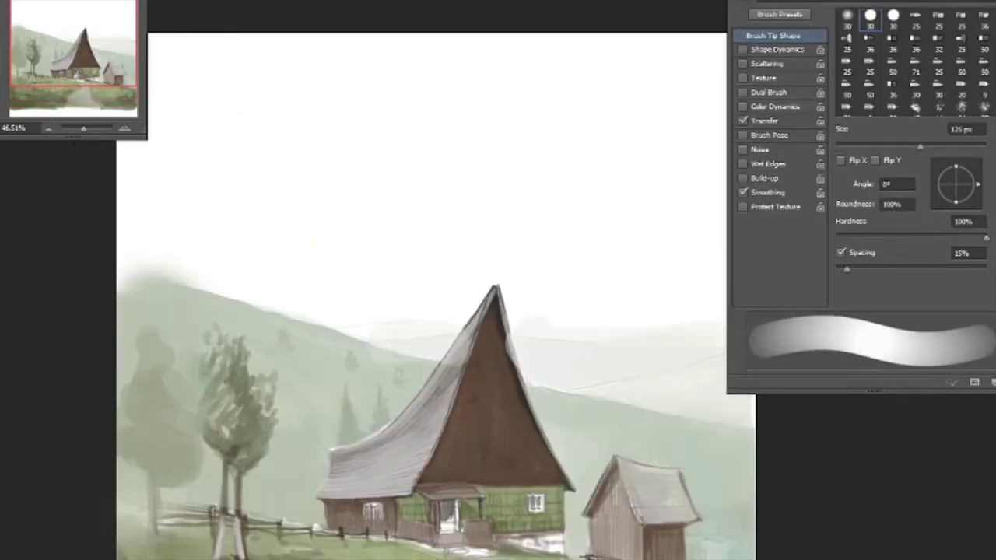
{"action": "left_click_drag", "start_coordinate": [179, 280], "coordinate": [716, 109]}
{"action": "mouse_move", "coordinate": [203, 330]}
{"action": "left_mouse_down"}
{"action": "mouse_move", "coordinate": [348, 267]}
{"action": "mouse_move", "coordinate": [586, 309]}
{"action": "left_mouse_up"}
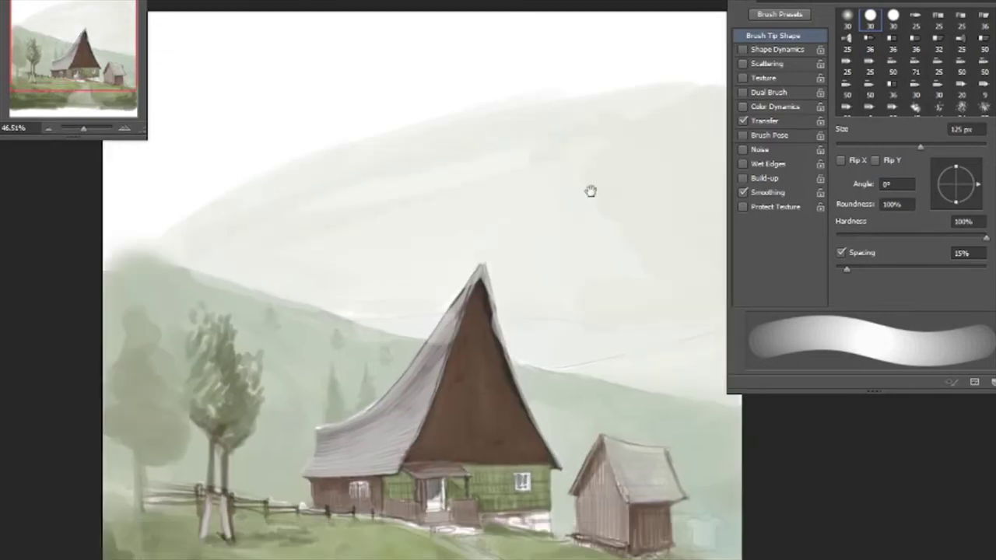
- Select around the distant hill's upper outline with the Lasso and trim it to a clean, smooth slope
{"action": "key", "text": "l"}
{"action": "left_click", "coordinate": [104, 242]}
{"action": "mouse_move", "coordinate": [187, 262]}
{"action": "left_mouse_down"}
{"action": "mouse_move", "coordinate": [733, 85]}
{"action": "mouse_move", "coordinate": [109, 117]}
{"action": "left_mouse_up"}
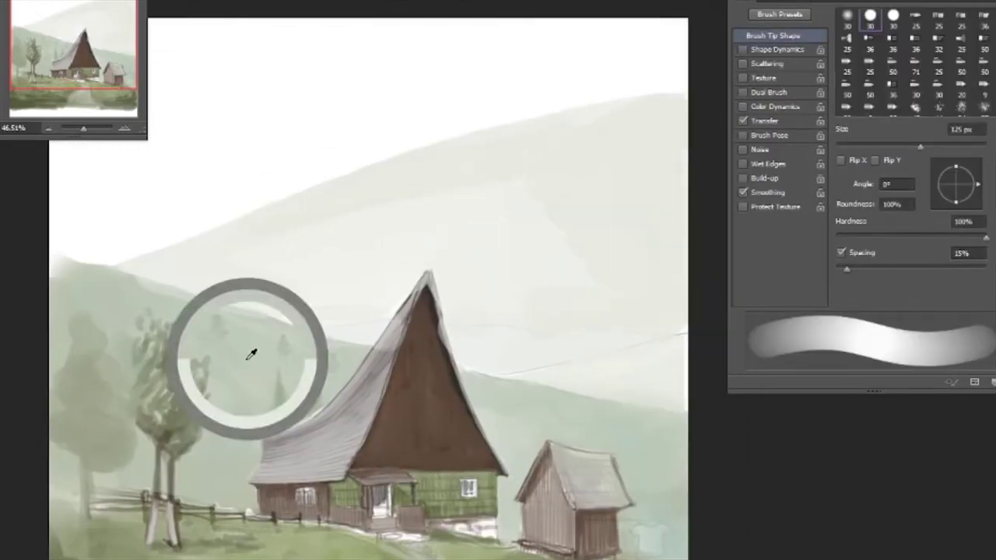
- Tint the distant hill and the slope behind the shed with a translucent pale green
{"action": "left_click", "coordinate": [575, 351]}
{"action": "left_click", "coordinate": [900, 306]}
{"action": "mouse_move", "coordinate": [233, 226]}
{"action": "left_mouse_down"}
{"action": "mouse_move", "coordinate": [451, 249]}
{"action": "mouse_move", "coordinate": [642, 233]}
{"action": "left_mouse_up"}
{"action": "left_click_drag", "start_coordinate": [506, 335], "coordinate": [685, 389]}
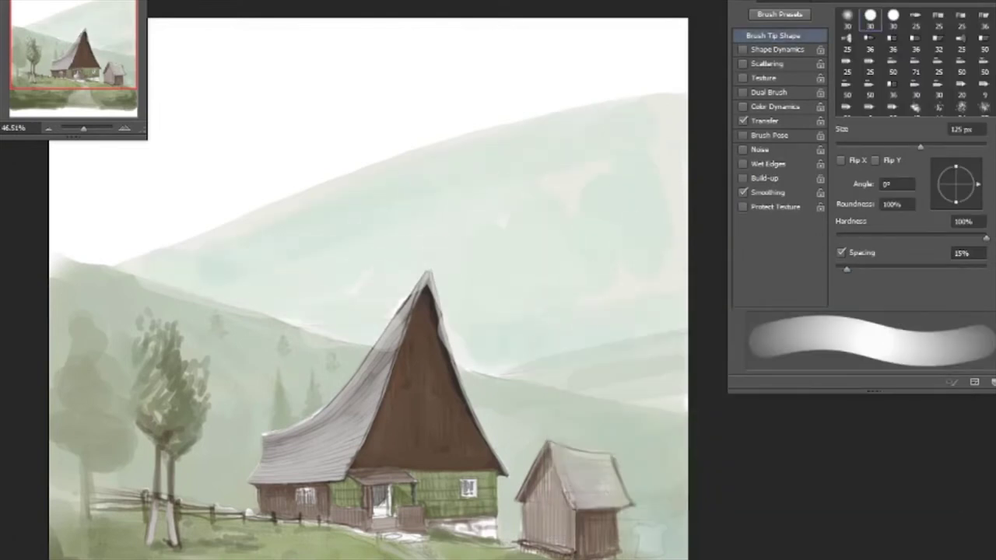
- Blend the middle hills around the house's roof with soft green strokes from a smaller brush
{"action": "key", "text": "bracketleft"}
{"action": "key", "text": "bracketleft"}
{"action": "key", "text": "bracketleft"}
{"action": "key", "text": "bracketleft"}
{"action": "key", "text": "bracketleft"}
{"action": "key", "text": "bracketleft"}
{"action": "key", "text": "bracketleft"}
{"action": "key", "text": "bracketleft"}
{"action": "left_click_drag", "start_coordinate": [360, 340], "coordinate": [519, 375]}
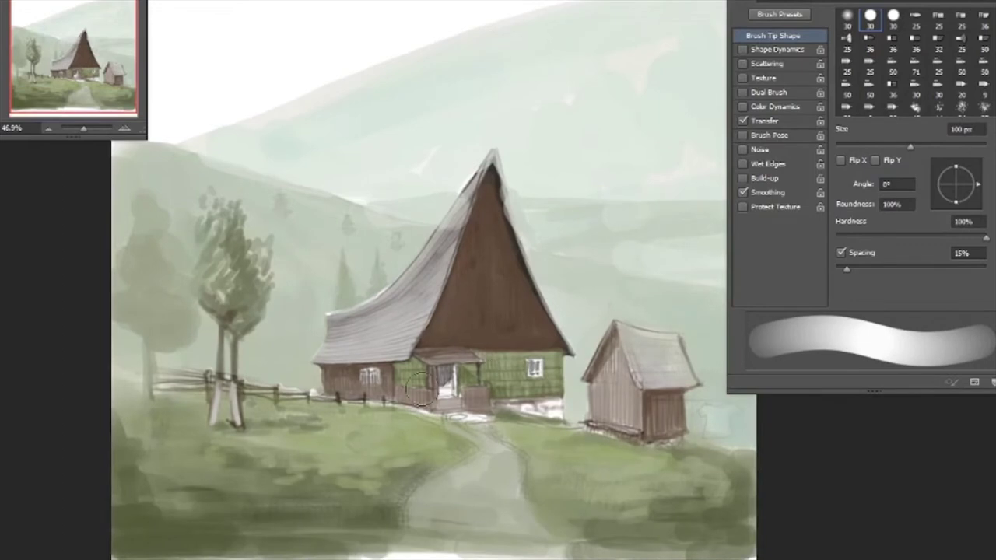
- Add darker foliage clumps to the faint tree by the fence and paint small conifers on the hillside behind the house
{"action": "mouse_move", "coordinate": [203, 267]}
{"action": "left_mouse_down"}
{"action": "mouse_move", "coordinate": [187, 291]}
{"action": "mouse_move", "coordinate": [179, 342]}
{"action": "left_mouse_up"}
{"action": "key", "text": "bracketleft"}
{"action": "key", "text": "bracketleft"}
{"action": "key", "text": "bracketleft"}
{"action": "key", "text": "bracketleft"}
{"action": "key", "text": "bracketleft"}
{"action": "left_click_drag", "start_coordinate": [611, 283], "coordinate": [680, 349]}
{"action": "key", "text": "F5"}
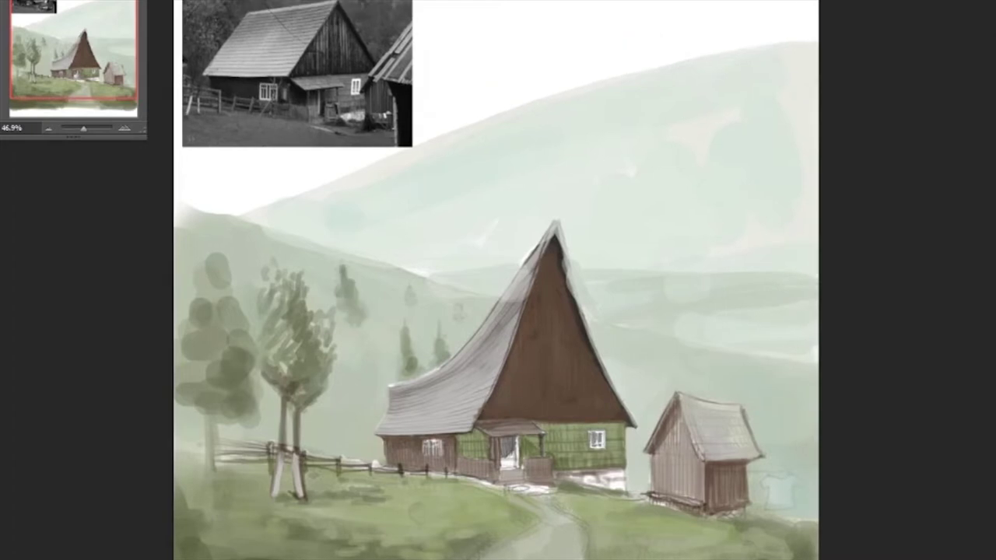
{"action": "left_click_drag", "start_coordinate": [345, 318], "coordinate": [361, 363]}
{"action": "mouse_move", "coordinate": [327, 402]}
{"action": "left_mouse_down"}
{"action": "mouse_move", "coordinate": [349, 451]}
{"action": "mouse_move", "coordinate": [378, 466]}
{"action": "left_mouse_up"}
{"action": "left_click_drag", "start_coordinate": [257, 377], "coordinate": [222, 416]}
{"action": "left_click_drag", "start_coordinate": [206, 260], "coordinate": [230, 309]}
{"action": "key", "text": "F5"}
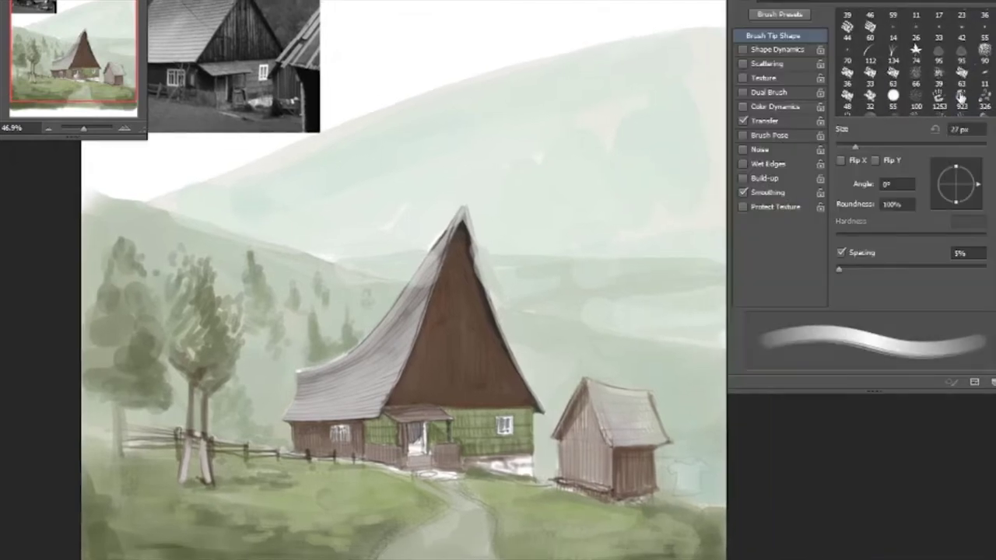
- Paint hazy forest texture around the trees behind the fence with the bristly 39 brush tip
{"action": "left_click", "coordinate": [938, 72]}
{"action": "left_click_drag", "start_coordinate": [248, 385], "coordinate": [302, 305]}
{"action": "left_click_drag", "start_coordinate": [94, 222], "coordinate": [132, 424]}
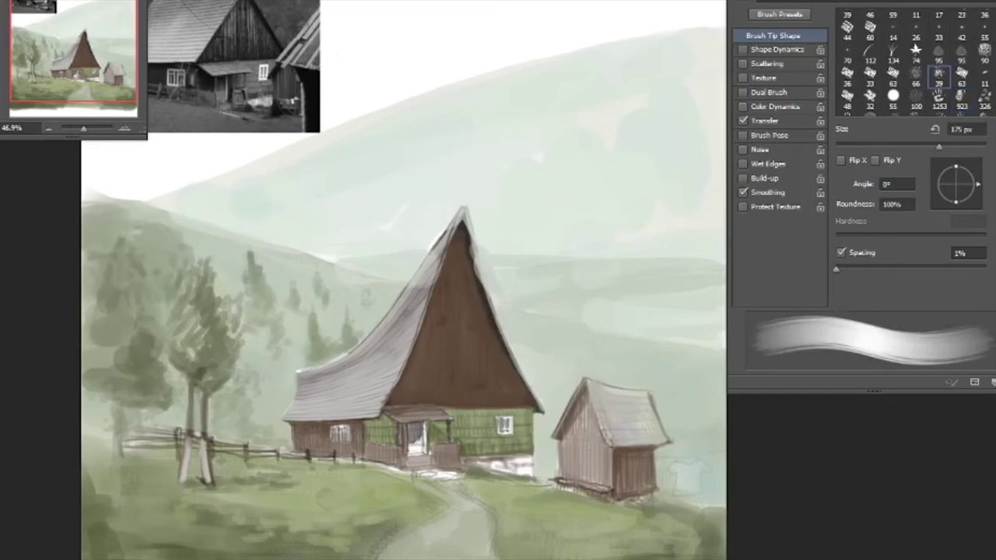
{"action": "left_click_drag", "start_coordinate": [233, 265], "coordinate": [256, 436]}
- Paint a misty grey-green band of trees behind the shed with the textured brush
{"action": "key", "text": "bracketright"}
{"action": "key", "text": "bracketright"}
{"action": "key", "text": "bracketright"}
{"action": "key", "text": "bracketright"}
{"action": "key", "text": "bracketright"}
{"action": "mouse_move", "coordinate": [576, 366]}
{"action": "left_mouse_down"}
{"action": "mouse_move", "coordinate": [690, 441]}
{"action": "mouse_move", "coordinate": [704, 474]}
{"action": "left_mouse_up"}
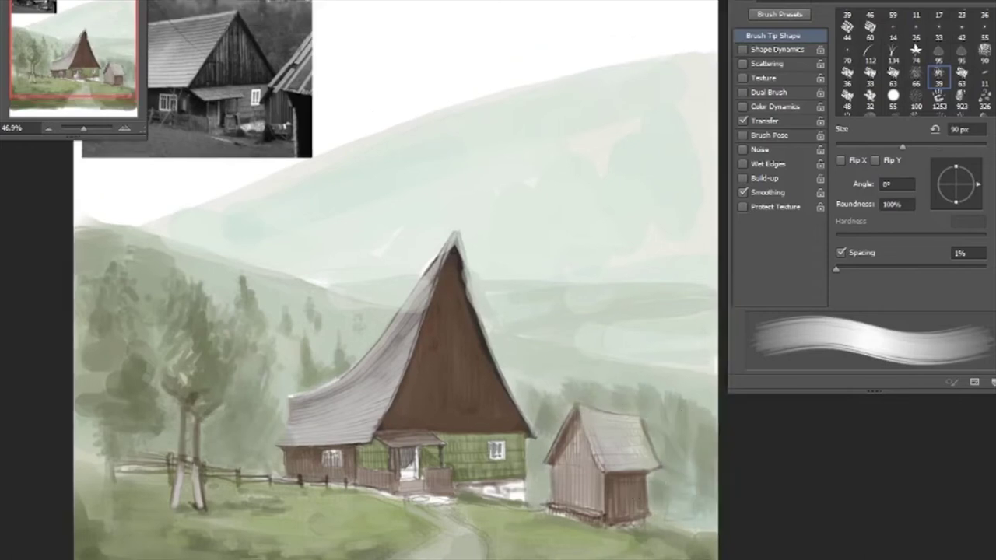
{"action": "left_click_drag", "start_coordinate": [684, 404], "coordinate": [668, 473]}
- Define the middle hills and the left ridge with deeper green strokes, using the textured brush at 40 px
{"action": "left_click_drag", "start_coordinate": [576, 347], "coordinate": [658, 331]}
{"action": "mouse_move", "coordinate": [498, 346]}
{"action": "left_mouse_down"}
{"action": "mouse_move", "coordinate": [689, 360]}
{"action": "mouse_move", "coordinate": [568, 396]}
{"action": "left_mouse_up"}
{"action": "key", "text": "bracketleft"}
{"action": "key", "text": "bracketleft"}
{"action": "key", "text": "bracketleft"}
{"action": "key", "text": "bracketleft"}
{"action": "key", "text": "bracketleft"}
{"action": "left_click_drag", "start_coordinate": [491, 372], "coordinate": [705, 432]}
{"action": "left_click_drag", "start_coordinate": [606, 385], "coordinate": [491, 424]}
{"action": "left_click_drag", "start_coordinate": [70, 256], "coordinate": [272, 319]}
{"action": "left_click_drag", "start_coordinate": [364, 269], "coordinate": [381, 324]}
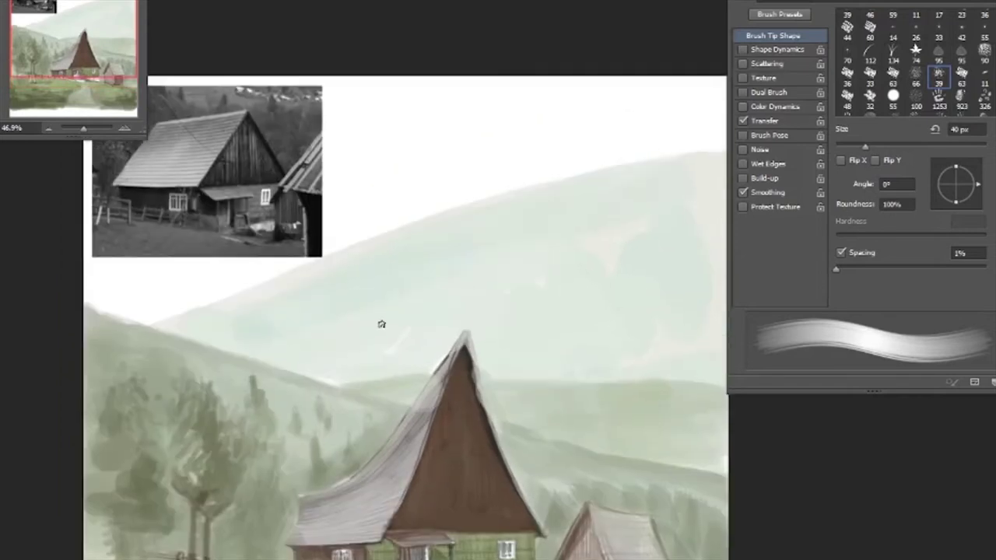
- Smooth the distant hill into an even pale green with an enlarged textured brush
{"action": "key", "text": "bracketright"}
{"action": "key", "text": "bracketright"}
{"action": "key", "text": "bracketright"}
{"action": "key", "text": "bracketright"}
{"action": "key", "text": "bracketright"}
{"action": "key", "text": "bracketright"}
{"action": "key", "text": "bracketright"}
{"action": "key", "text": "bracketright"}
{"action": "mouse_move", "coordinate": [638, 377]}
{"action": "left_mouse_down"}
{"action": "mouse_move", "coordinate": [614, 209]}
{"action": "mouse_move", "coordinate": [635, 355]}
{"action": "left_mouse_up"}
- Paint over the line texture on the house and shed roofs with smooth light grey, using a 60 px brush
{"action": "key", "text": "bracketleft"}
{"action": "key", "text": "bracketleft"}
{"action": "key", "text": "bracketleft"}
{"action": "key", "text": "bracketleft"}
{"action": "key", "text": "bracketleft"}
{"action": "key", "text": "bracketleft"}
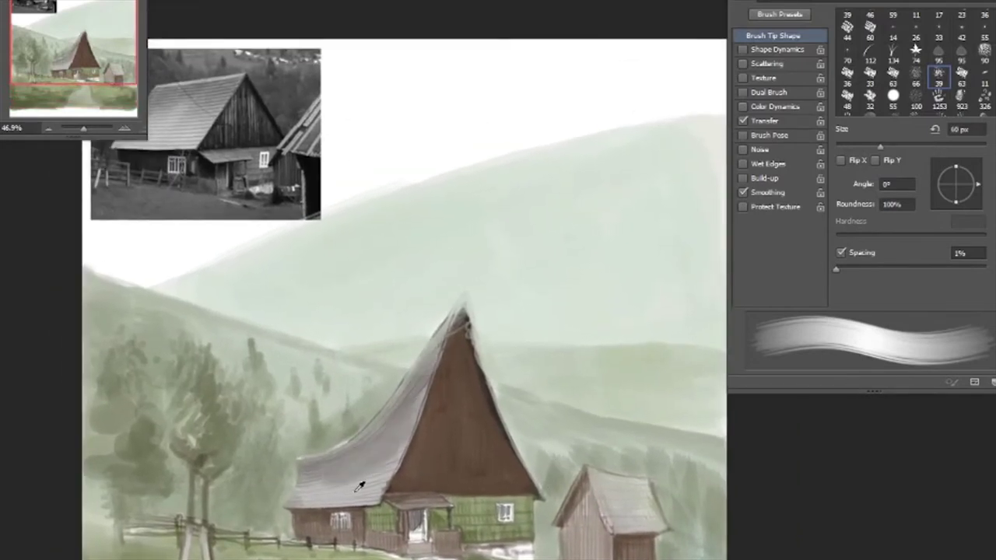
{"action": "mouse_move", "coordinate": [374, 450]}
{"action": "left_mouse_down"}
{"action": "mouse_move", "coordinate": [333, 498]}
{"action": "mouse_move", "coordinate": [314, 451]}
{"action": "left_mouse_up"}
{"action": "left_click_drag", "start_coordinate": [582, 458], "coordinate": [607, 445]}
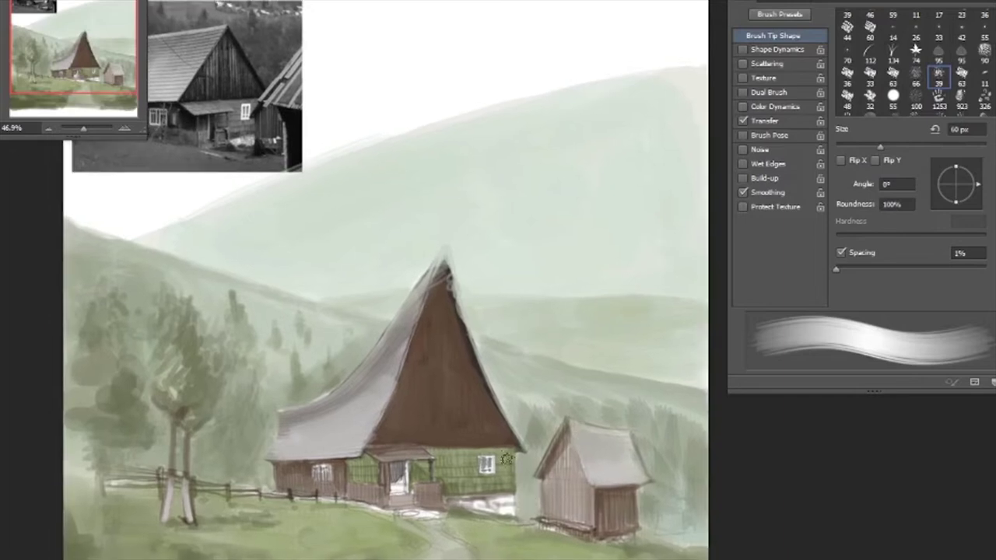
- Sharpen the house's roof peak and the upper gable edge with a different brush preset
{"action": "key", "text": "period"}
{"action": "key", "text": "period"}
{"action": "left_click_drag", "start_coordinate": [440, 248], "coordinate": [471, 351]}
{"action": "key", "text": "period"}
{"action": "key", "text": "period"}
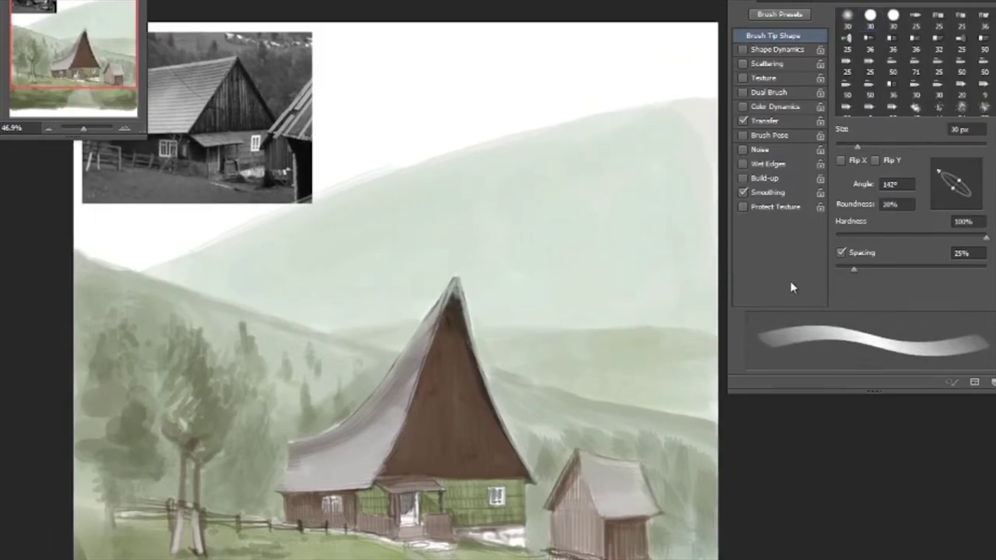
- Touch up the small hillside conifers and add tiny distant huts on the hills with a narrow angled brush
{"action": "key", "text": "period"}
{"action": "left_click_drag", "start_coordinate": [243, 328], "coordinate": [249, 354]}
{"action": "left_click_drag", "start_coordinate": [285, 356], "coordinate": [288, 369]}
{"action": "left_click_drag", "start_coordinate": [308, 344], "coordinate": [311, 357]}
{"action": "left_click_drag", "start_coordinate": [276, 335], "coordinate": [278, 340]}
{"action": "key", "text": "bracketleft"}
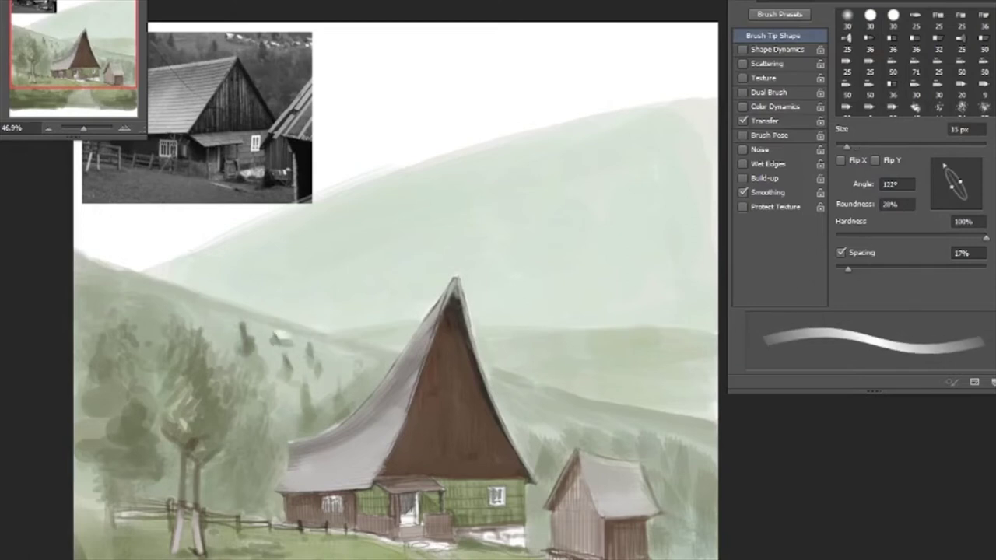
{"action": "key", "text": "bracketleft"}
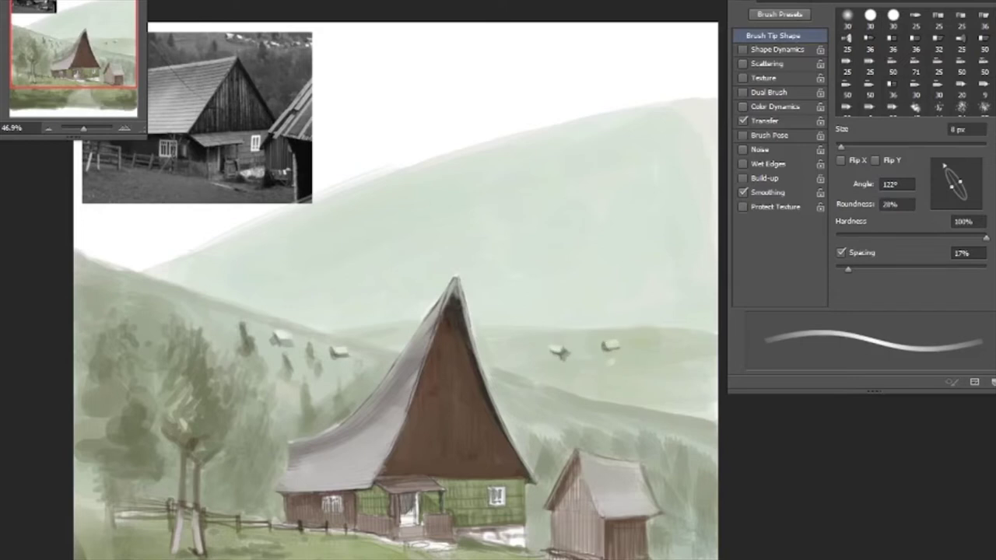
- Rework the foliage behind the fence with a 45 px textured brush and cover the house's white base with pale green
{"action": "scroll", "coordinate": [608, 368], "scroll_direction": "down", "scroll_amount": 2}
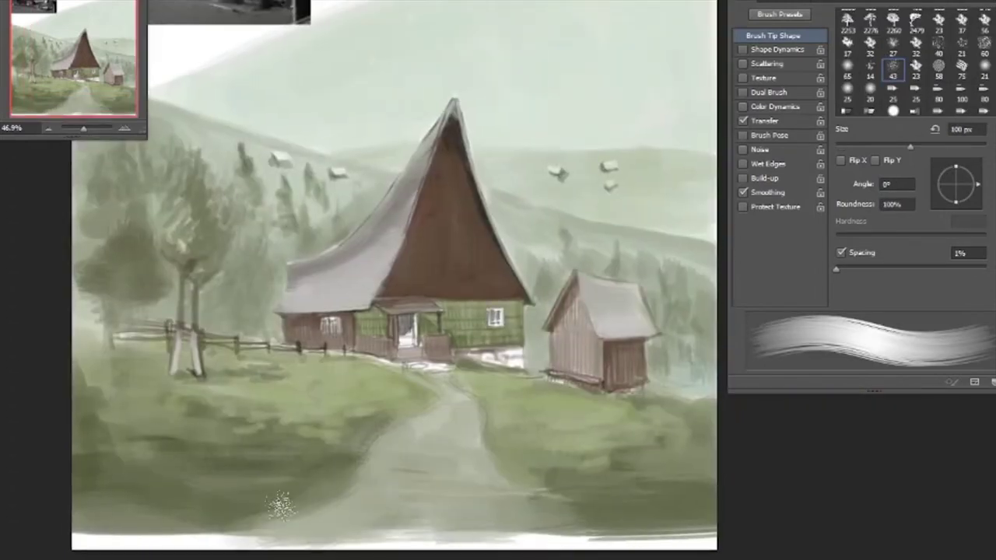
{"action": "key", "text": "bracketleft"}
{"action": "key", "text": "bracketleft"}
{"action": "key", "text": "bracketleft"}
{"action": "key", "text": "bracketleft"}
{"action": "key", "text": "bracketleft"}
{"action": "key", "text": "bracketleft"}
{"action": "key", "text": "bracketleft"}
{"action": "key", "text": "bracketleft"}
{"action": "key", "text": "bracketleft"}
{"action": "key", "text": "bracketleft"}
{"action": "key", "text": "bracketleft"}
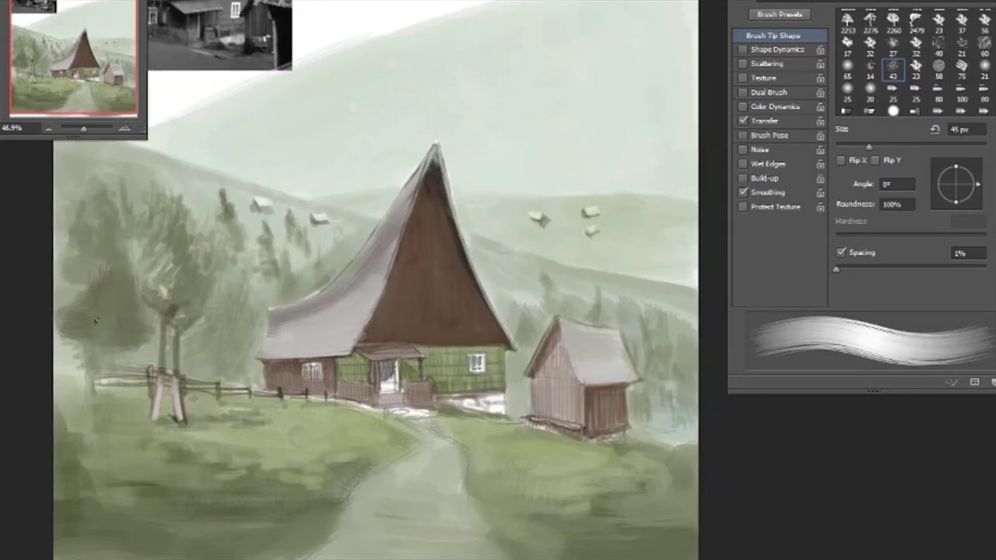
{"action": "left_click_drag", "start_coordinate": [96, 321], "coordinate": [74, 292]}
{"action": "left_click_drag", "start_coordinate": [156, 327], "coordinate": [167, 218]}
{"action": "mouse_move", "coordinate": [362, 391]}
{"action": "left_mouse_down"}
{"action": "mouse_move", "coordinate": [325, 386]}
{"action": "mouse_move", "coordinate": [365, 406]}
{"action": "mouse_move", "coordinate": [467, 401]}
{"action": "left_mouse_up"}
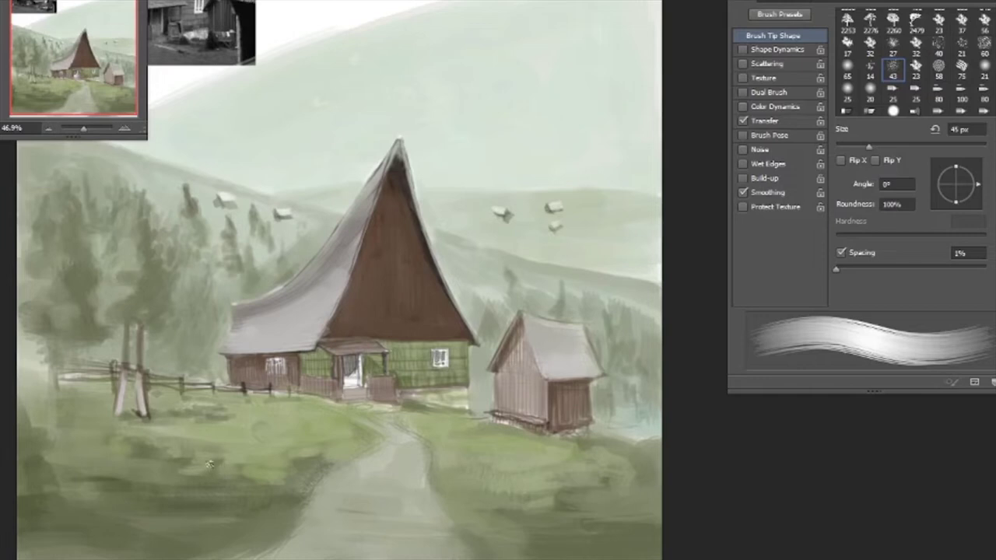
- Darken the foreground grass on both sides of the path with deep green strokes
{"action": "key", "text": "bracketright"}
{"action": "key", "text": "bracketright"}
{"action": "key", "text": "bracketright"}
{"action": "key", "text": "bracketright"}
{"action": "mouse_move", "coordinate": [466, 536]}
{"action": "left_mouse_down"}
{"action": "mouse_move", "coordinate": [537, 525]}
{"action": "mouse_move", "coordinate": [563, 545]}
{"action": "left_mouse_up"}
{"action": "mouse_move", "coordinate": [202, 525]}
{"action": "left_mouse_down"}
{"action": "mouse_move", "coordinate": [35, 542]}
{"action": "mouse_move", "coordinate": [233, 552]}
{"action": "left_mouse_up"}
{"action": "key", "text": "bracketleft"}
{"action": "key", "text": "bracketleft"}
{"action": "key", "text": "bracketleft"}
{"action": "key", "text": "bracketleft"}
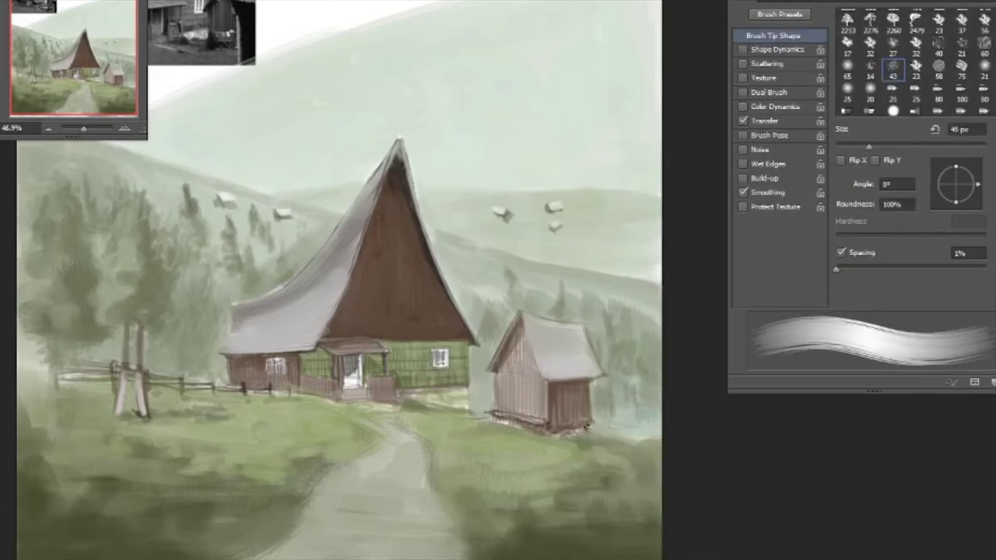
{"action": "left_click_drag", "start_coordinate": [552, 540], "coordinate": [585, 469]}
{"action": "left_click_drag", "start_coordinate": [692, 502], "coordinate": [54, 506]}
- Extend the dark foreground grass with the 58 px textured brush and fill the white strip at the path's near end
{"action": "key", "text": "period"}
{"action": "key", "text": "period"}
{"action": "left_click_drag", "start_coordinate": [541, 516], "coordinate": [144, 485]}
{"action": "scroll", "coordinate": [374, 280], "scroll_direction": "up", "scroll_amount": 2}
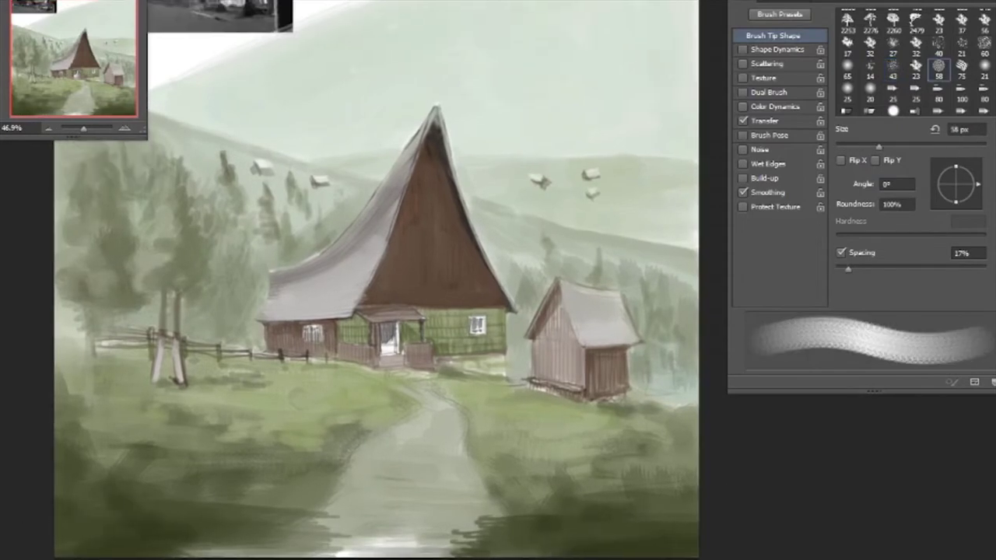
{"action": "left_click_drag", "start_coordinate": [335, 545], "coordinate": [482, 537]}
{"action": "mouse_move", "coordinate": [269, 544]}
{"action": "left_mouse_down"}
{"action": "mouse_move", "coordinate": [529, 529]}
{"action": "mouse_move", "coordinate": [540, 536]}
{"action": "mouse_move", "coordinate": [459, 528]}
{"action": "mouse_move", "coordinate": [536, 548]}
{"action": "left_mouse_up"}
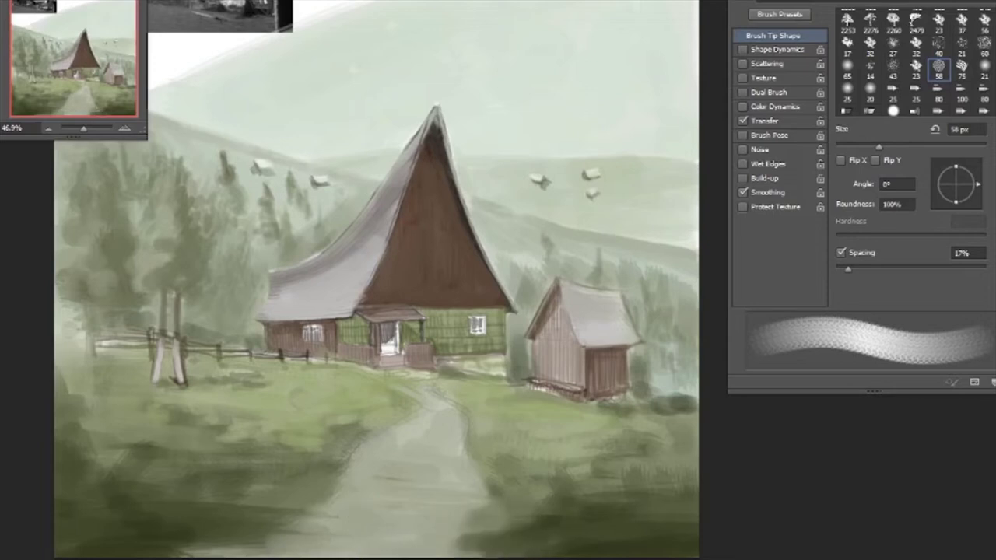
- Deepen the forest behind the fence with tall dark-green strokes and shade the left ridge
{"action": "left_click_drag", "start_coordinate": [187, 179], "coordinate": [198, 303]}
{"action": "left_click_drag", "start_coordinate": [109, 218], "coordinate": [117, 342]}
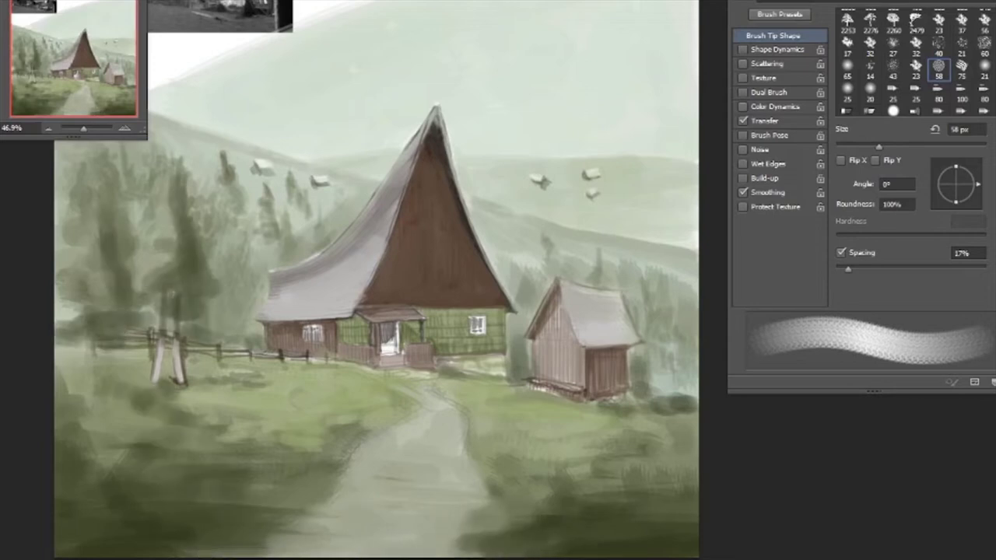
{"action": "left_click_drag", "start_coordinate": [78, 132], "coordinate": [109, 233]}
{"action": "mouse_move", "coordinate": [195, 202]}
{"action": "left_mouse_down"}
{"action": "mouse_move", "coordinate": [109, 436]}
{"action": "mouse_move", "coordinate": [96, 360]}
{"action": "mouse_move", "coordinate": [146, 326]}
{"action": "mouse_move", "coordinate": [80, 240]}
{"action": "left_mouse_up"}
{"action": "left_click_drag", "start_coordinate": [583, 467], "coordinate": [623, 509]}
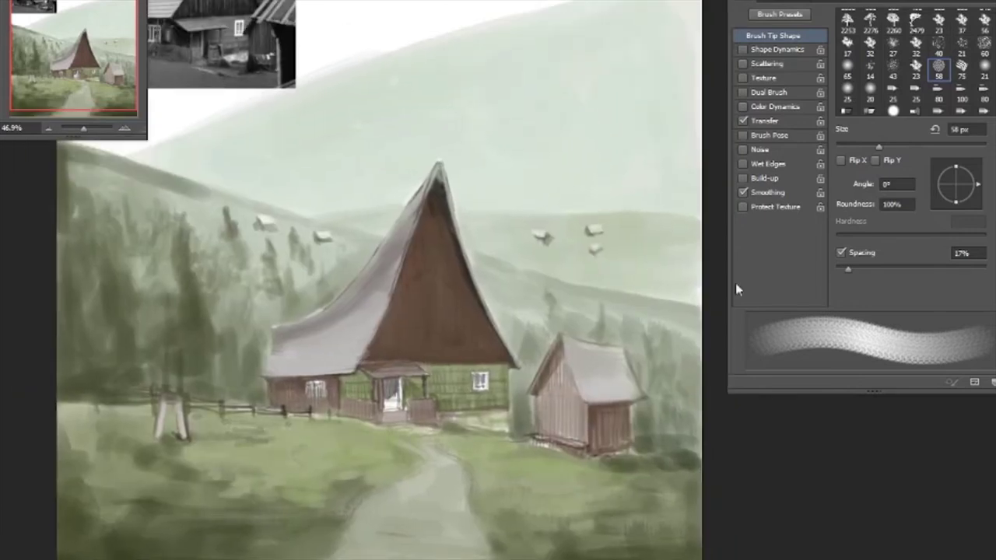
- Brighten the meadow on both sides of the path with light green strokes, using the 17 brush tip at 35 px
{"action": "left_click", "coordinate": [847, 43]}
{"action": "scroll", "coordinate": [915, 62], "scroll_direction": "down", "scroll_amount": 3}
{"action": "left_click", "coordinate": [938, 20]}
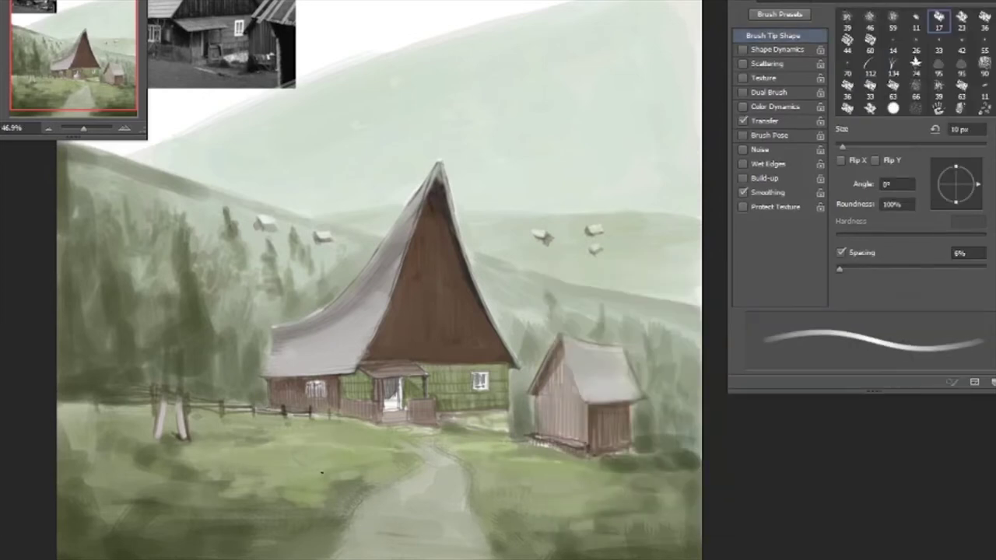
{"action": "key", "text": "bracketright"}
{"action": "key", "text": "bracketright"}
{"action": "key", "text": "bracketright"}
{"action": "key", "text": "bracketright"}
{"action": "key", "text": "bracketright"}
{"action": "left_click_drag", "start_coordinate": [319, 441], "coordinate": [405, 471]}
{"action": "left_click_drag", "start_coordinate": [471, 463], "coordinate": [605, 492]}
{"action": "left_click_drag", "start_coordinate": [296, 457], "coordinate": [556, 494]}
{"action": "left_click_drag", "start_coordinate": [486, 497], "coordinate": [605, 467]}
{"action": "left_click_drag", "start_coordinate": [334, 482], "coordinate": [405, 455]}
- Darken the trees between the house and shed and beyond the shed, and touch up the grass in front of it
{"action": "left_click_drag", "start_coordinate": [506, 432], "coordinate": [533, 397]}
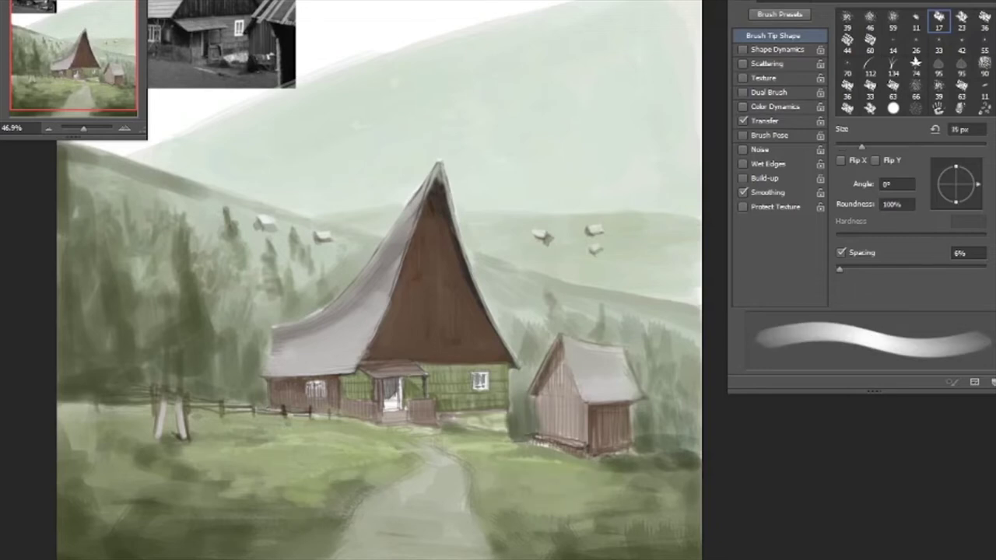
{"action": "left_click_drag", "start_coordinate": [630, 440], "coordinate": [675, 414]}
{"action": "left_click_drag", "start_coordinate": [685, 452], "coordinate": [638, 374]}
{"action": "left_click_drag", "start_coordinate": [519, 411], "coordinate": [523, 370]}
{"action": "scroll", "coordinate": [521, 374], "scroll_direction": "down", "scroll_amount": 2}
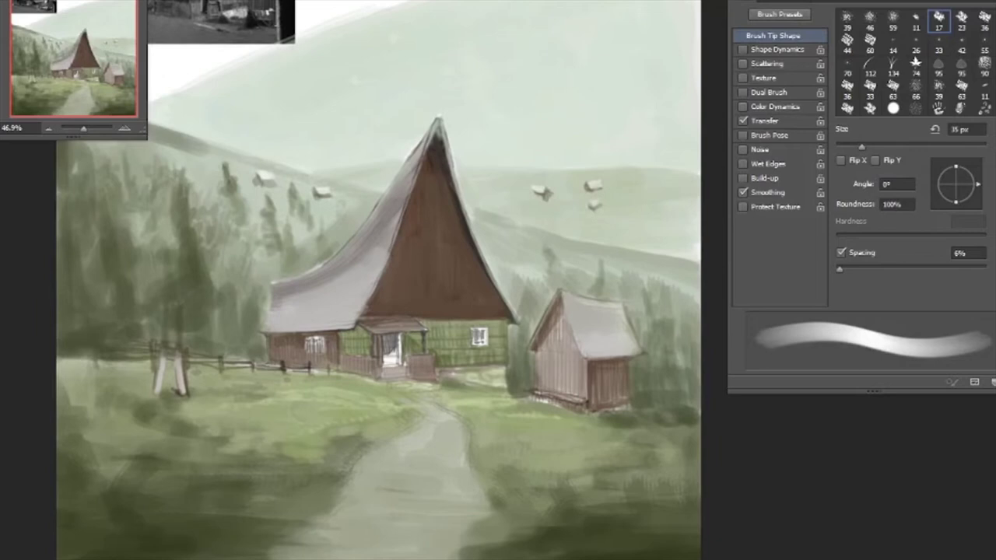
{"action": "left_click_drag", "start_coordinate": [610, 432], "coordinate": [628, 449]}
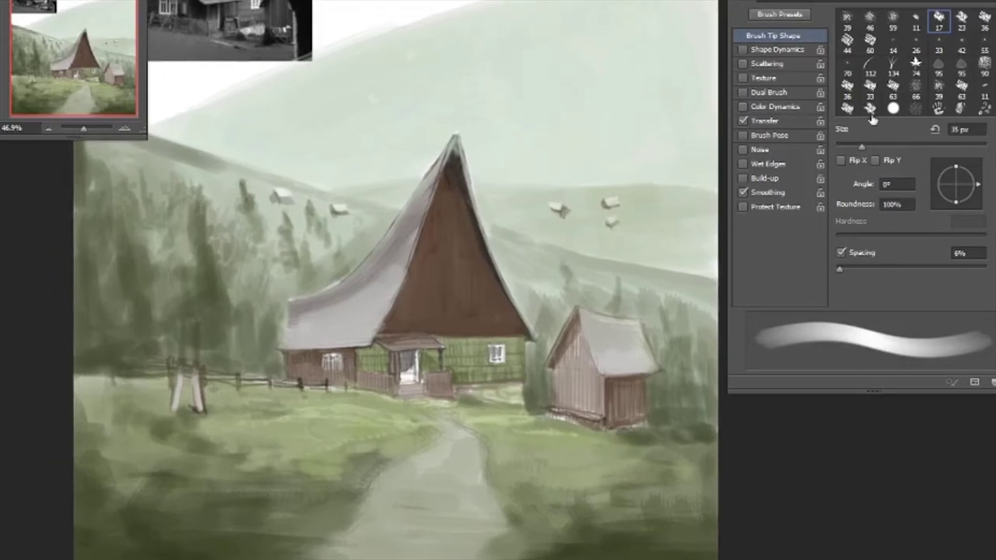
- Repaint the fence rails beside the house in dark brown with another brush preset
{"action": "key", "text": "comma"}
{"action": "left_click_drag", "start_coordinate": [238, 385], "coordinate": [303, 383]}
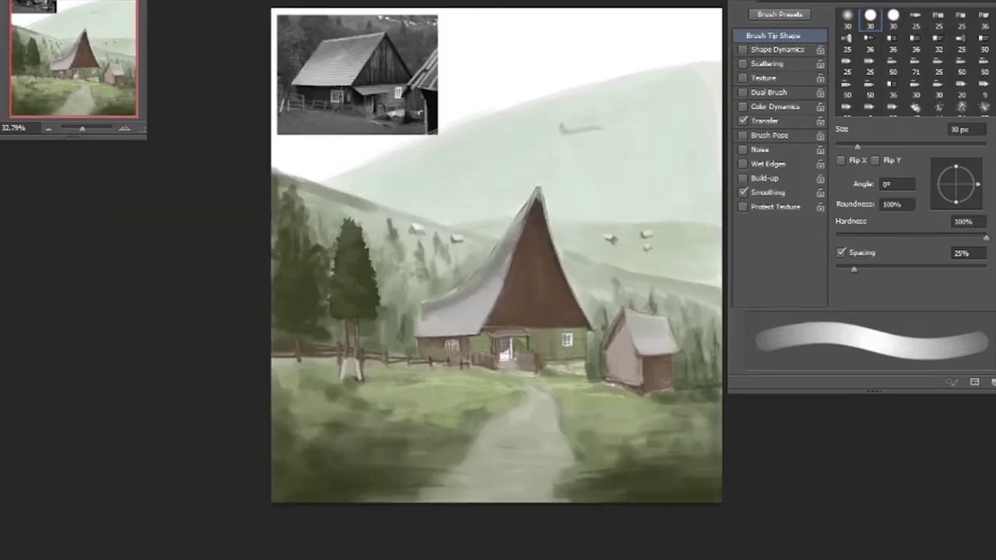
- Paint lighter brown vertical plank strokes across the house's brown gable, varying the brush size
{"action": "left_click_drag", "start_coordinate": [533, 217], "coordinate": [544, 235]}
{"action": "key", "text": "bracketleft"}
{"action": "key", "text": "bracketleft"}
{"action": "mouse_move", "coordinate": [502, 319]}
{"action": "left_mouse_down"}
{"action": "mouse_move", "coordinate": [517, 276]}
{"action": "mouse_move", "coordinate": [529, 302]}
{"action": "mouse_move", "coordinate": [537, 228]}
{"action": "left_mouse_up"}
{"action": "mouse_move", "coordinate": [543, 319]}
{"action": "left_mouse_down"}
{"action": "mouse_move", "coordinate": [561, 288]}
{"action": "mouse_move", "coordinate": [576, 323]}
{"action": "mouse_move", "coordinate": [490, 319]}
{"action": "left_mouse_up"}
{"action": "key", "text": "bracketright"}
{"action": "key", "text": "bracketright"}
{"action": "key", "text": "bracketright"}
{"action": "mouse_move", "coordinate": [561, 261]}
{"action": "left_mouse_down"}
{"action": "mouse_move", "coordinate": [491, 323]}
{"action": "mouse_move", "coordinate": [535, 274]}
{"action": "left_mouse_up"}
{"action": "left_click_drag", "start_coordinate": [545, 313], "coordinate": [568, 246]}
{"action": "left_click_drag", "start_coordinate": [518, 289], "coordinate": [532, 206]}
{"action": "left_click_drag", "start_coordinate": [560, 319], "coordinate": [551, 205]}
{"action": "left_click_drag", "start_coordinate": [531, 310], "coordinate": [537, 235]}
{"action": "left_click_drag", "start_coordinate": [576, 327], "coordinate": [568, 276]}
{"action": "left_click_drag", "start_coordinate": [545, 257], "coordinate": [538, 194]}
- Touch up the dark grass in the meadow's left foreground with the 30 brush tip at 35 px
{"action": "key", "text": "bracketleft"}
{"action": "key", "text": "bracketleft"}
{"action": "key", "text": "bracketleft"}
{"action": "key", "text": "bracketleft"}
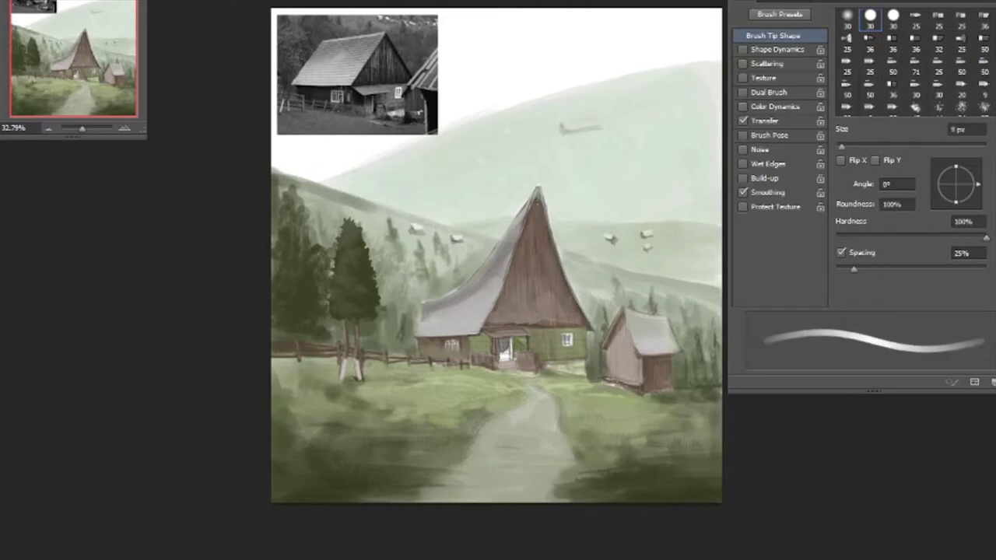
{"action": "scroll", "coordinate": [746, 372], "scroll_direction": "up", "scroll_amount": 3}
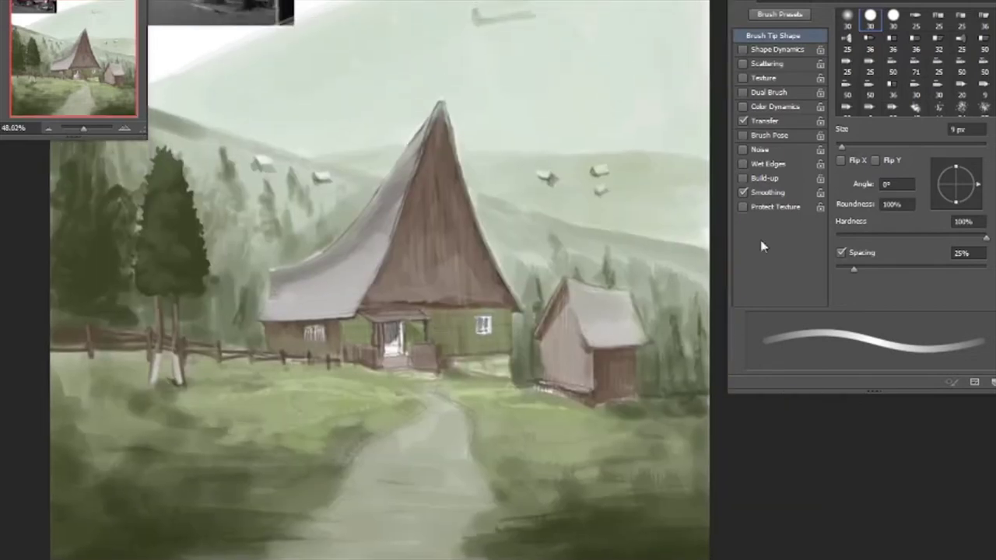
{"action": "left_click", "coordinate": [744, 49]}
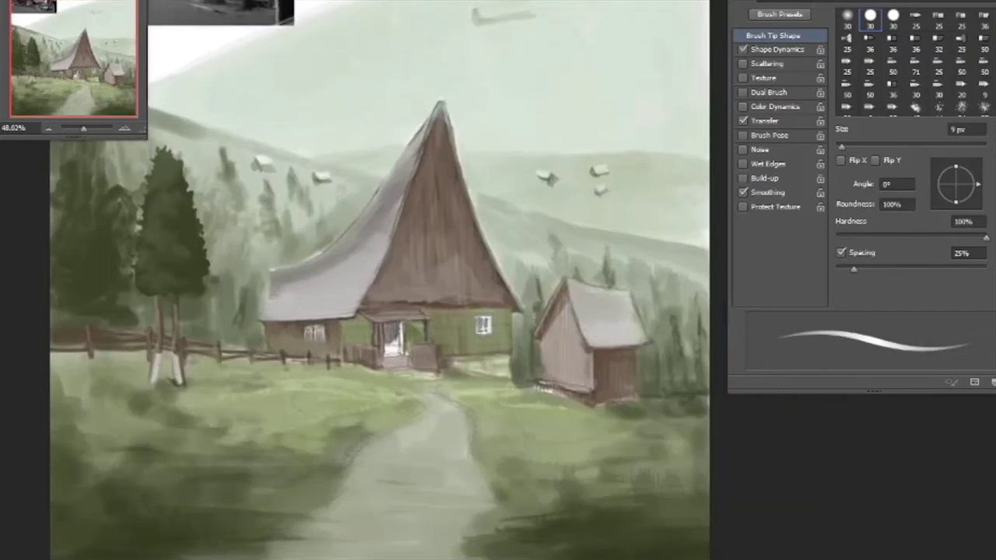
{"action": "key", "text": "period"}
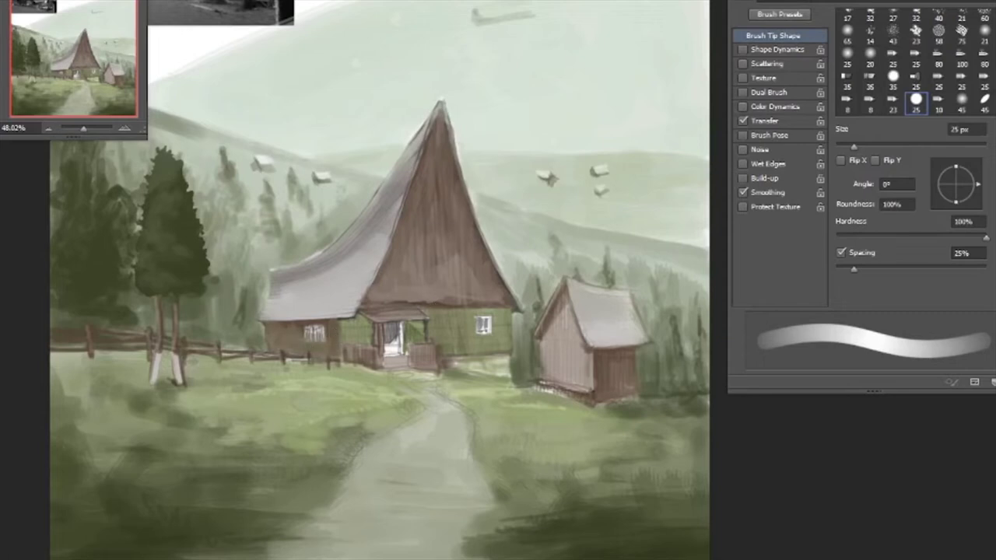
{"action": "key", "text": "comma"}
{"action": "key", "text": "period"}
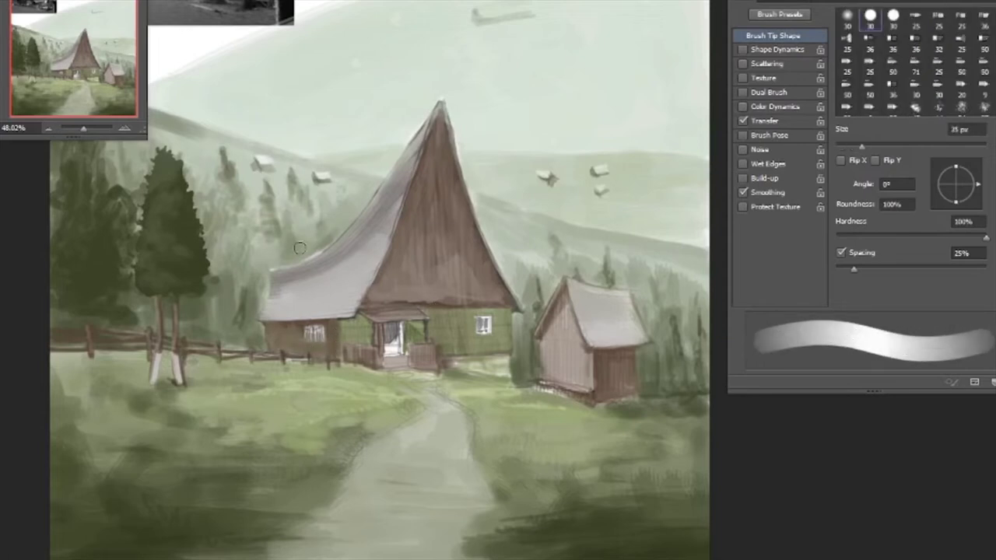
{"action": "mouse_move", "coordinate": [241, 474]}
{"action": "left_mouse_down"}
{"action": "mouse_move", "coordinate": [87, 443]}
{"action": "mouse_move", "coordinate": [63, 412]}
{"action": "left_mouse_up"}
- Refine the gable planks with vertical 10 px strokes and shade the gable's right edge beneath the roof in dark brown
{"action": "key", "text": "comma"}
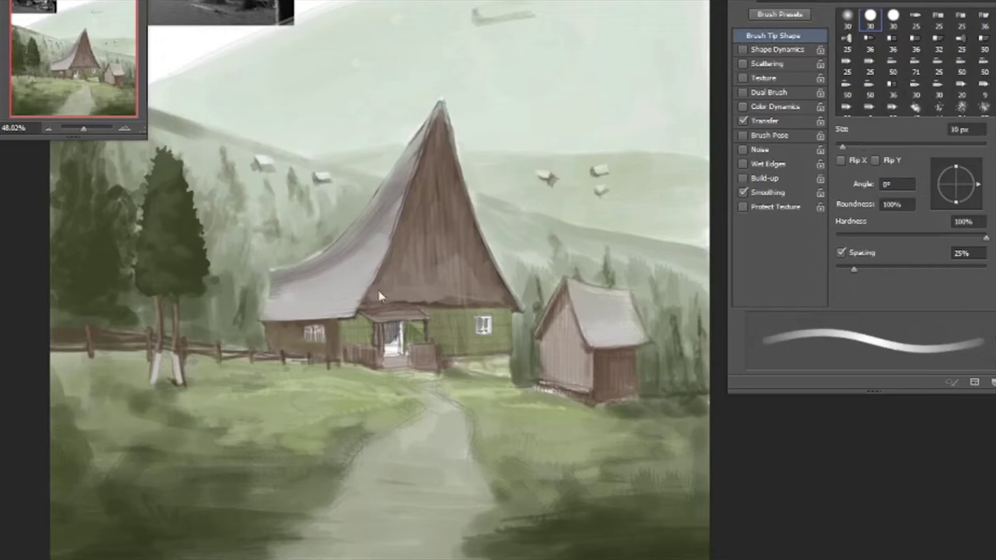
{"action": "scroll", "coordinate": [381, 280], "scroll_direction": "up", "scroll_amount": 3}
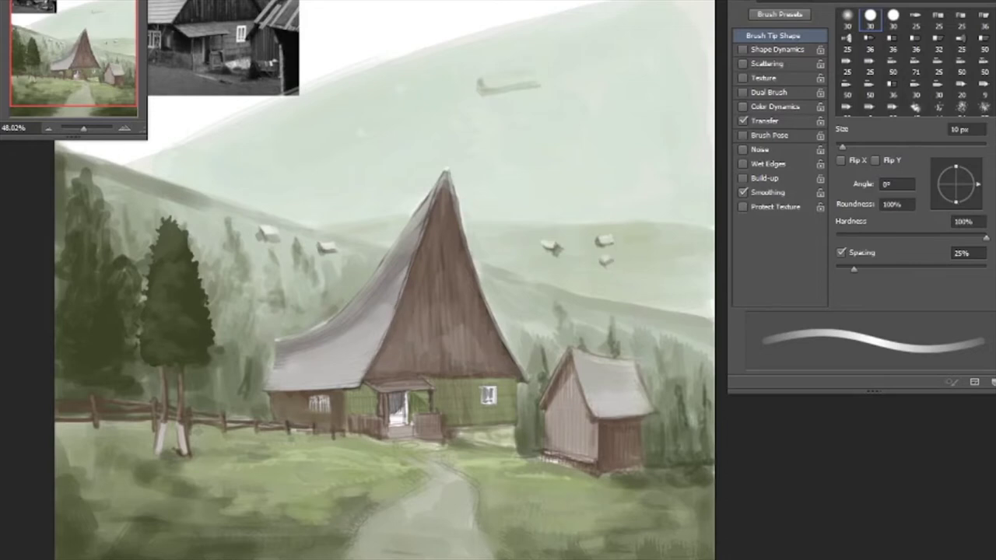
{"action": "left_click_drag", "start_coordinate": [392, 371], "coordinate": [386, 342]}
{"action": "left_click_drag", "start_coordinate": [403, 364], "coordinate": [401, 319]}
{"action": "left_click_drag", "start_coordinate": [415, 342], "coordinate": [413, 313]}
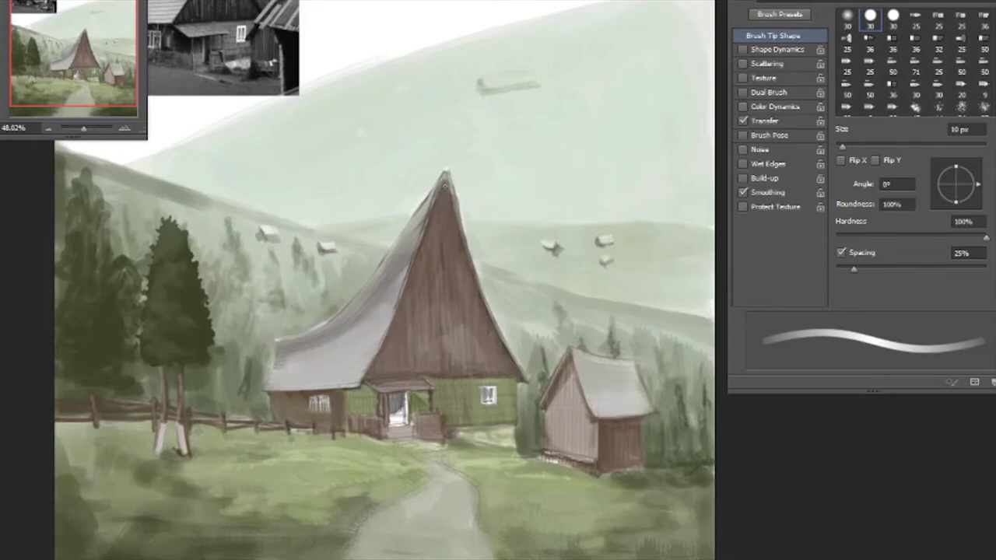
{"action": "left_click", "coordinate": [506, 340], "text": "alt"}
{"action": "mouse_move", "coordinate": [519, 377]}
{"action": "left_mouse_down"}
{"action": "mouse_move", "coordinate": [485, 318]}
{"action": "mouse_move", "coordinate": [448, 204]}
{"action": "left_mouse_up"}
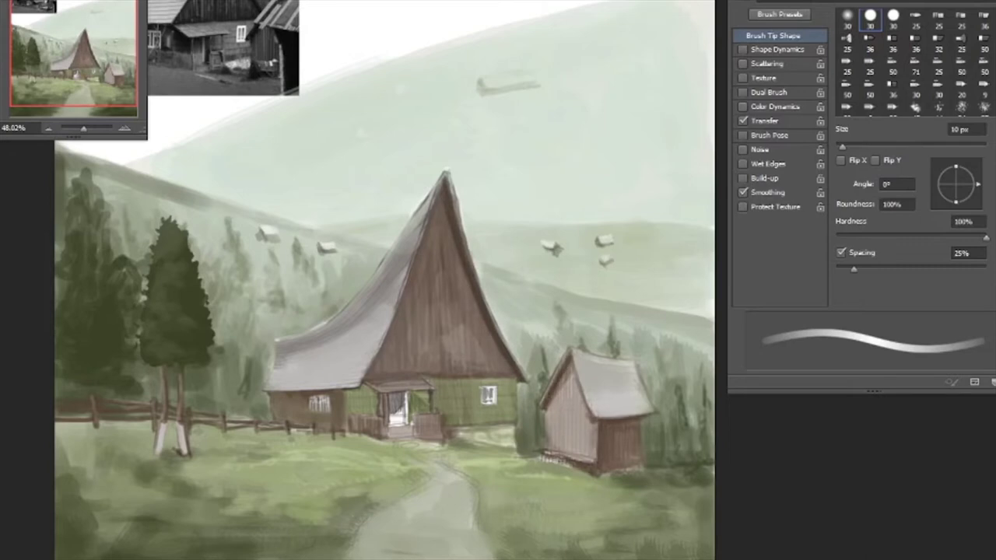
- Darken both porch posts and the railing panel right of the door with brown 10 px strokes
{"action": "scroll", "coordinate": [428, 439], "scroll_direction": "up", "scroll_amount": 5}
{"action": "left_click_drag", "start_coordinate": [433, 327], "coordinate": [433, 381]}
{"action": "left_click_drag", "start_coordinate": [323, 328], "coordinate": [327, 435]}
{"action": "left_click_drag", "start_coordinate": [393, 378], "coordinate": [429, 428]}
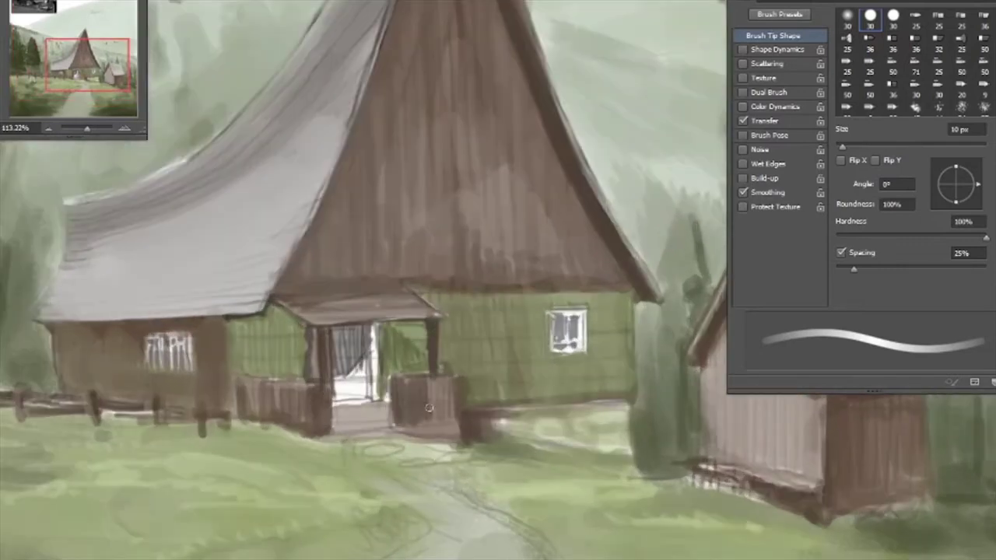
{"action": "left_click_drag", "start_coordinate": [432, 375], "coordinate": [451, 424]}
- Repaint the house door and both windows in light grey tones with the brush at 6 px
{"action": "left_click", "coordinate": [357, 311], "text": "alt"}
{"action": "key", "text": "bracketleft"}
{"action": "key", "text": "bracketleft"}
{"action": "key", "text": "bracketleft"}
{"action": "key", "text": "bracketleft"}
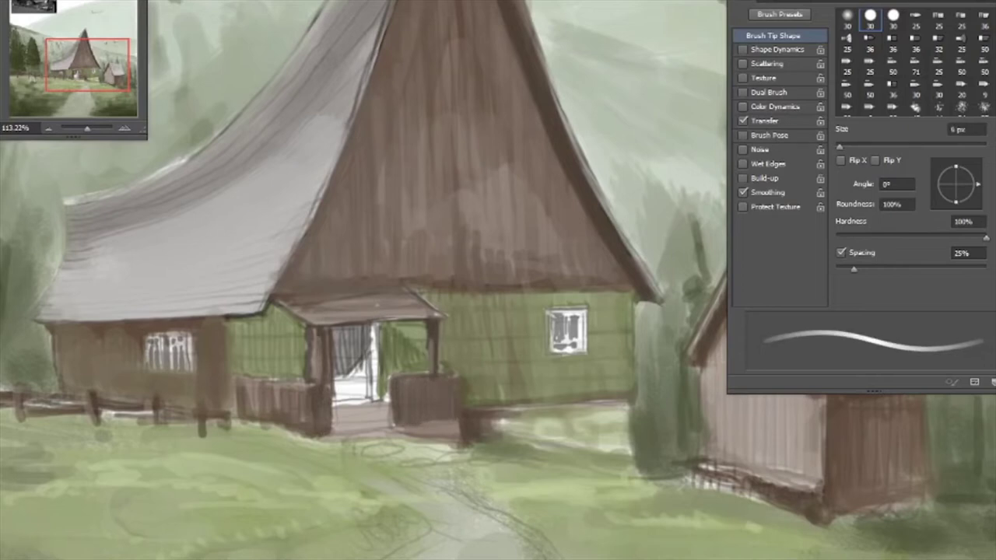
{"action": "mouse_move", "coordinate": [336, 328]}
{"action": "left_mouse_down"}
{"action": "mouse_move", "coordinate": [355, 386]}
{"action": "mouse_move", "coordinate": [367, 379]}
{"action": "left_mouse_up"}
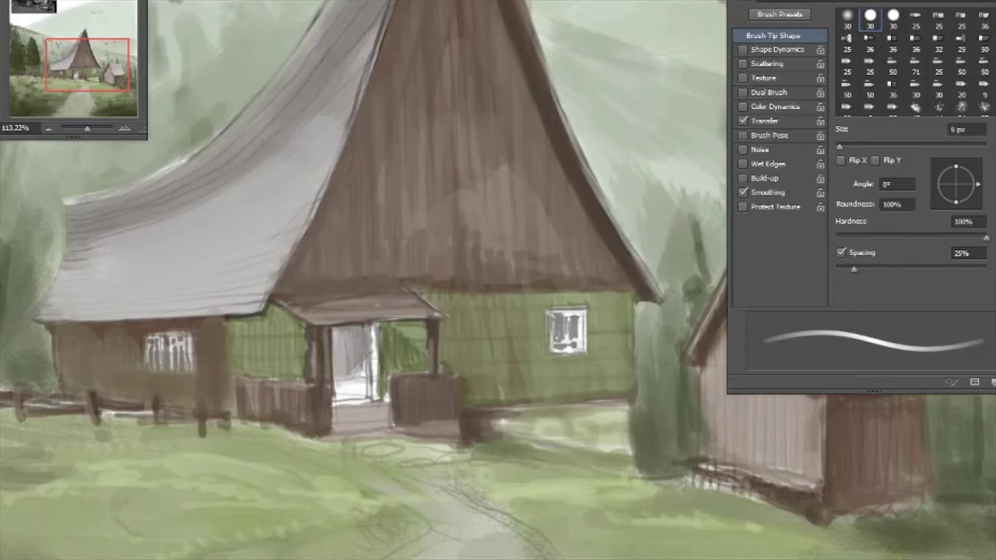
{"action": "left_click_drag", "start_coordinate": [373, 330], "coordinate": [375, 397]}
{"action": "left_click_drag", "start_coordinate": [335, 394], "coordinate": [376, 398]}
{"action": "left_click_drag", "start_coordinate": [557, 315], "coordinate": [562, 350]}
{"action": "left_click_drag", "start_coordinate": [576, 315], "coordinate": [585, 352]}
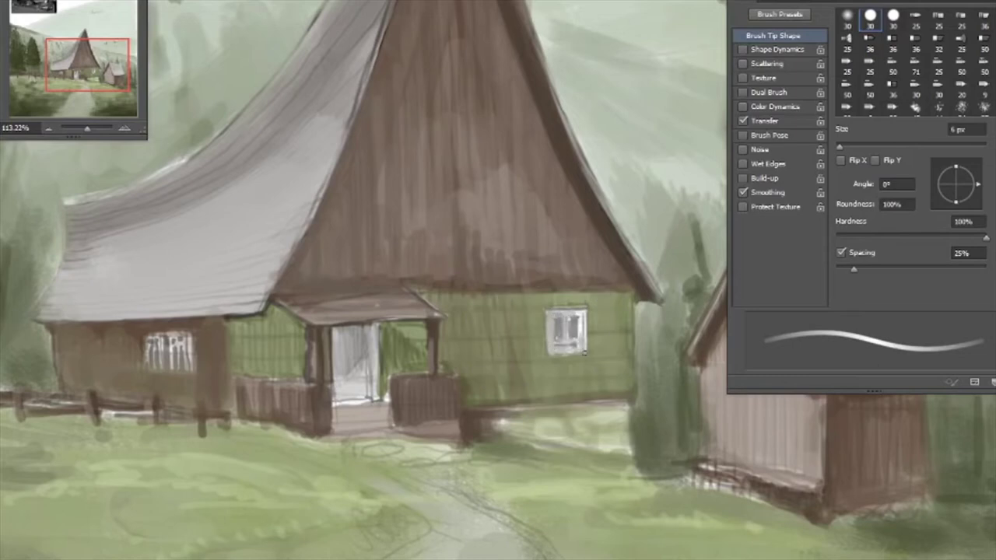
{"action": "left_click_drag", "start_coordinate": [156, 339], "coordinate": [187, 370]}
{"action": "mouse_move", "coordinate": [155, 339]}
{"action": "left_mouse_down"}
{"action": "mouse_move", "coordinate": [183, 367]}
{"action": "mouse_move", "coordinate": [191, 362]}
{"action": "mouse_move", "coordinate": [162, 362]}
{"action": "left_mouse_up"}
{"action": "left_click_drag", "start_coordinate": [336, 327], "coordinate": [347, 378]}
- Paint a pair of dark hourglass-shaped openings high on the gable and adjust them with Free Transform
{"action": "key", "text": "ctrl+0"}
{"action": "scroll", "coordinate": [467, 194], "scroll_direction": "up", "scroll_amount": 5}
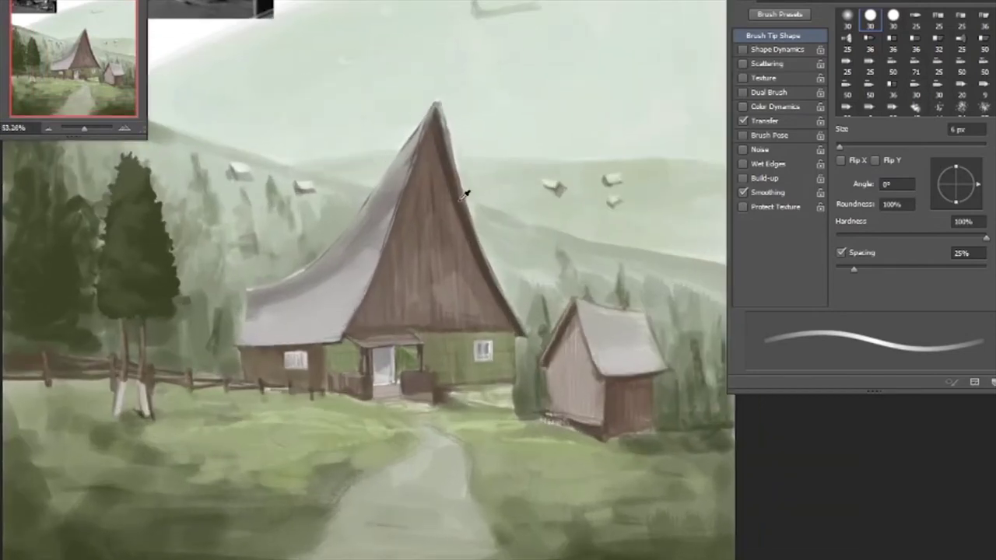
{"action": "scroll", "coordinate": [554, 182], "scroll_direction": "up", "scroll_amount": 2}
{"action": "left_click_drag", "start_coordinate": [369, 192], "coordinate": [365, 247]}
{"action": "left_click_drag", "start_coordinate": [408, 193], "coordinate": [435, 196]}
{"action": "mouse_move", "coordinate": [419, 204]}
{"action": "left_mouse_down"}
{"action": "mouse_move", "coordinate": [420, 254]}
{"action": "mouse_move", "coordinate": [441, 253]}
{"action": "left_mouse_up"}
{"action": "mouse_move", "coordinate": [420, 200]}
{"action": "left_mouse_down"}
{"action": "mouse_move", "coordinate": [435, 221]}
{"action": "mouse_move", "coordinate": [456, 178]}
{"action": "left_mouse_up"}
{"action": "key", "text": "ctrl+0"}
{"action": "key", "text": "ctrl+t"}
{"action": "scroll", "coordinate": [427, 167], "scroll_direction": "up", "scroll_amount": 3}
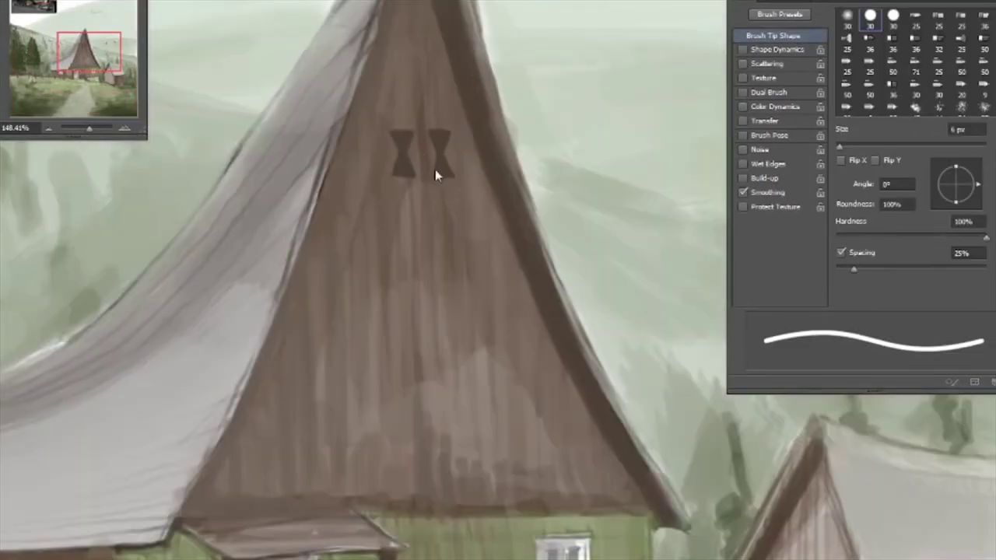
{"action": "key", "text": "Return"}
- Paint over the sketchy lines along the base of the shed's front wall in dark brown at 9 px, with Transfer enabled
{"action": "key", "text": "ctrl+0"}
{"action": "scroll", "coordinate": [496, 349], "scroll_direction": "up", "scroll_amount": 2}
{"action": "scroll", "coordinate": [697, 409], "scroll_direction": "up", "scroll_amount": 2}
{"action": "left_click", "coordinate": [743, 121]}
{"action": "key", "text": "bracketright"}
{"action": "key", "text": "bracketright"}
{"action": "key", "text": "bracketright"}
{"action": "key", "text": "bracketright"}
{"action": "key", "text": "bracketright"}
{"action": "key", "text": "bracketright"}
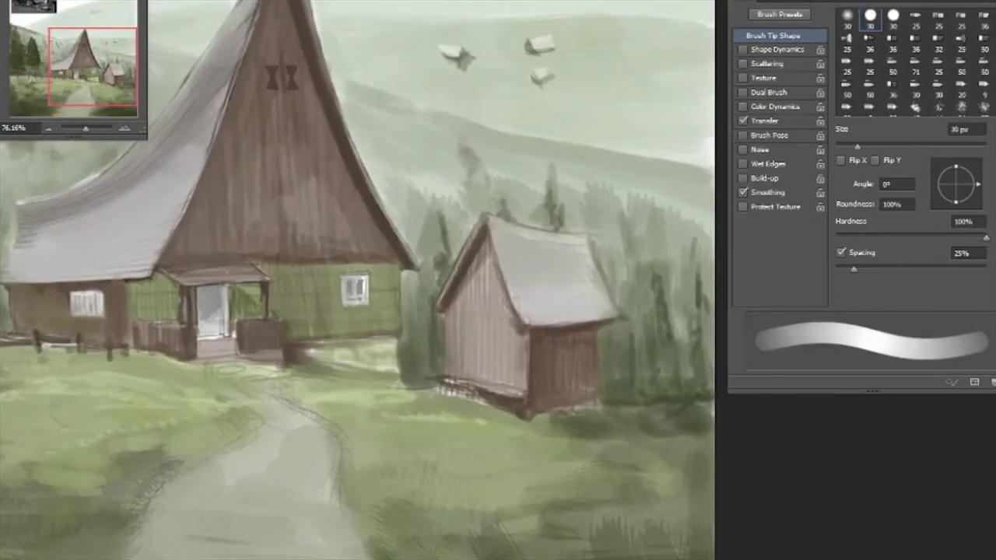
{"action": "key", "text": "bracketleft"}
{"action": "key", "text": "bracketleft"}
{"action": "key", "text": "bracketleft"}
{"action": "left_click_drag", "start_coordinate": [441, 388], "coordinate": [522, 421]}
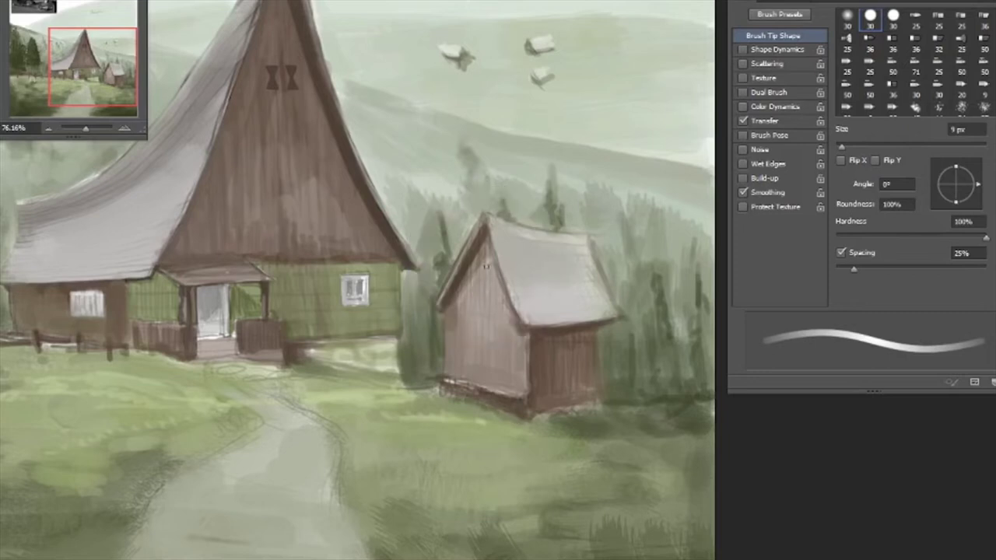
- Paint a low wooden bench along the shed's front wall, with a light seat and legs drawn at 6 px
{"action": "mouse_move", "coordinate": [434, 382]}
{"action": "left_mouse_down"}
{"action": "mouse_move", "coordinate": [520, 398]}
{"action": "mouse_move", "coordinate": [506, 422]}
{"action": "left_mouse_up"}
{"action": "key", "text": "bracketleft"}
{"action": "key", "text": "bracketleft"}
{"action": "key", "text": "bracketleft"}
{"action": "left_click", "coordinate": [492, 389], "text": "alt"}
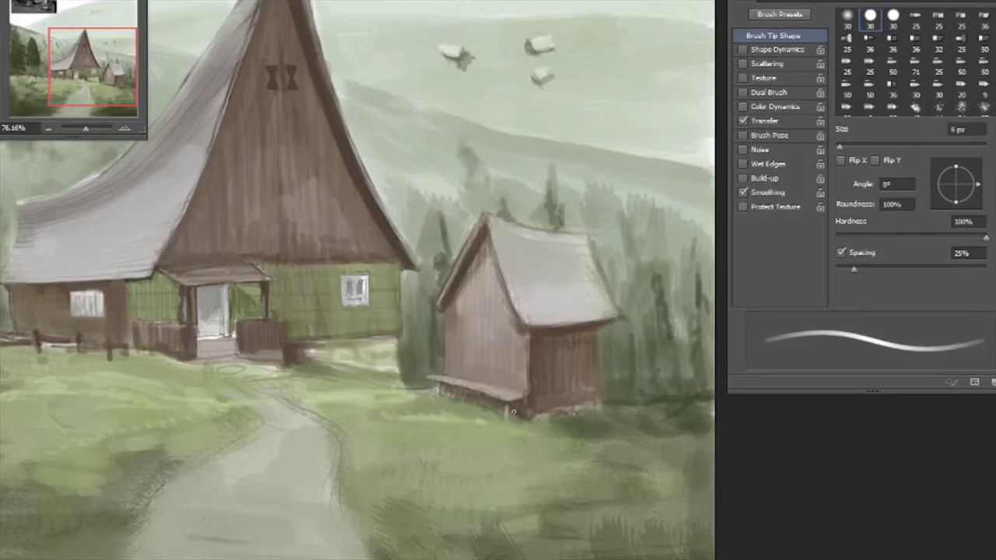
{"action": "left_click_drag", "start_coordinate": [433, 396], "coordinate": [470, 396]}
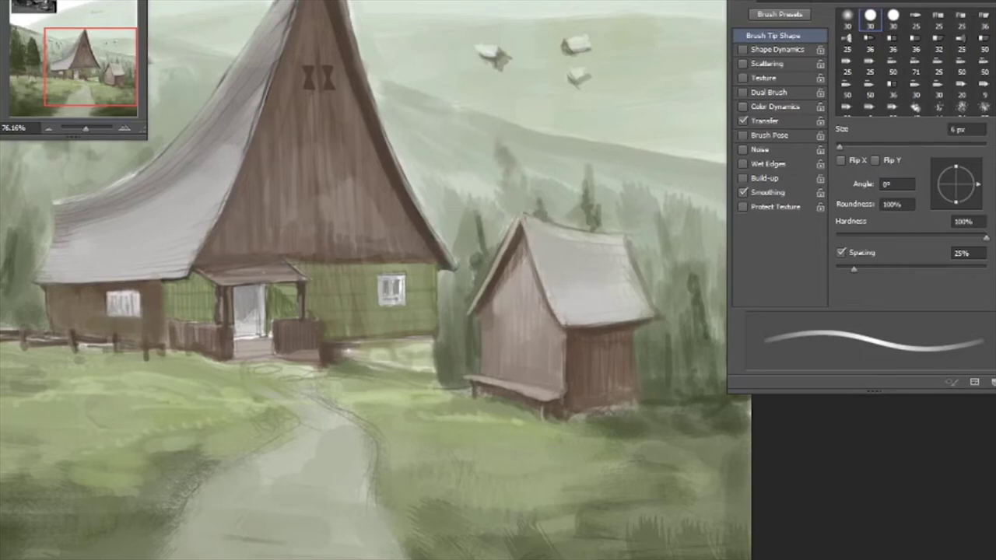
- Draw two dark clotheslines from the shed to the picture's right edge and hang light-coloured clothes on them at 6 px
{"action": "left_click_drag", "start_coordinate": [574, 357], "coordinate": [420, 338]}
{"action": "left_click", "coordinate": [270, 204], "text": "alt"}
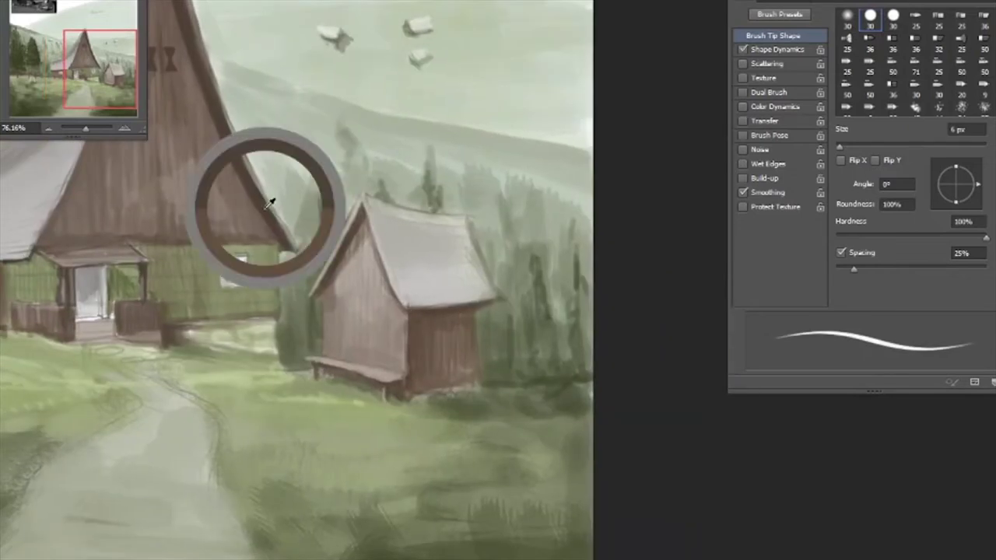
{"action": "left_click_drag", "start_coordinate": [467, 316], "coordinate": [593, 294]}
{"action": "left_click_drag", "start_coordinate": [472, 317], "coordinate": [593, 307]}
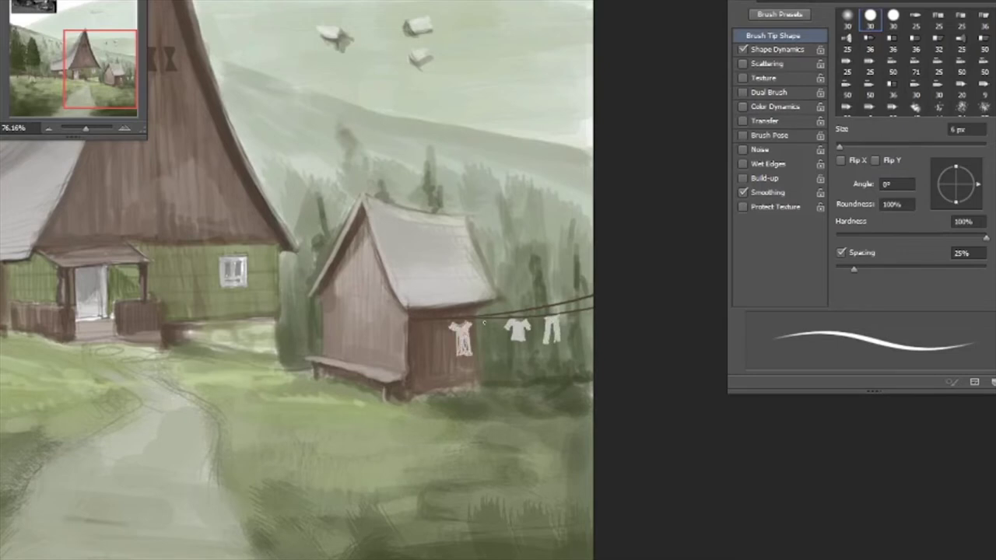
{"action": "scroll", "coordinate": [278, 267], "scroll_direction": "down", "scroll_amount": 3}
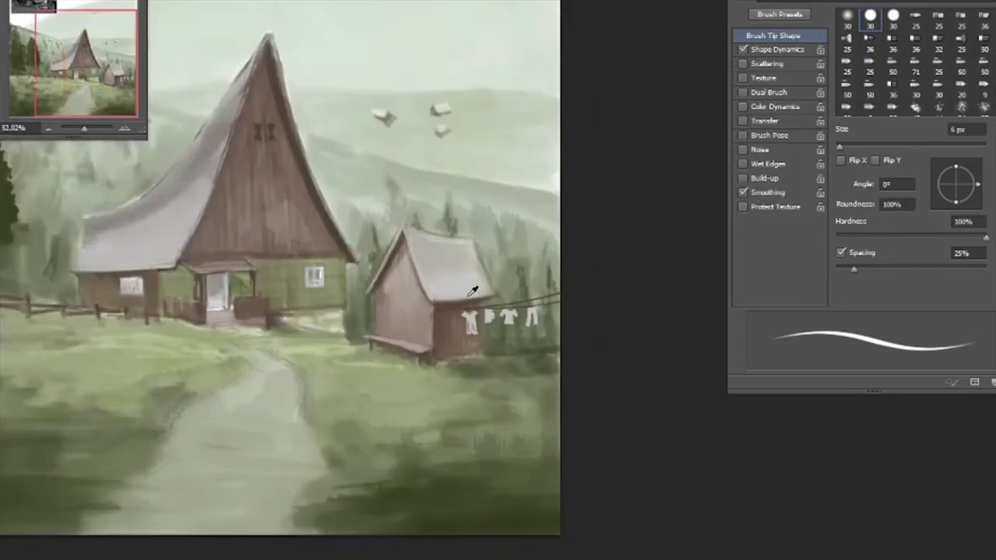
{"action": "scroll", "coordinate": [277, 267], "scroll_direction": "up", "scroll_amount": 1}
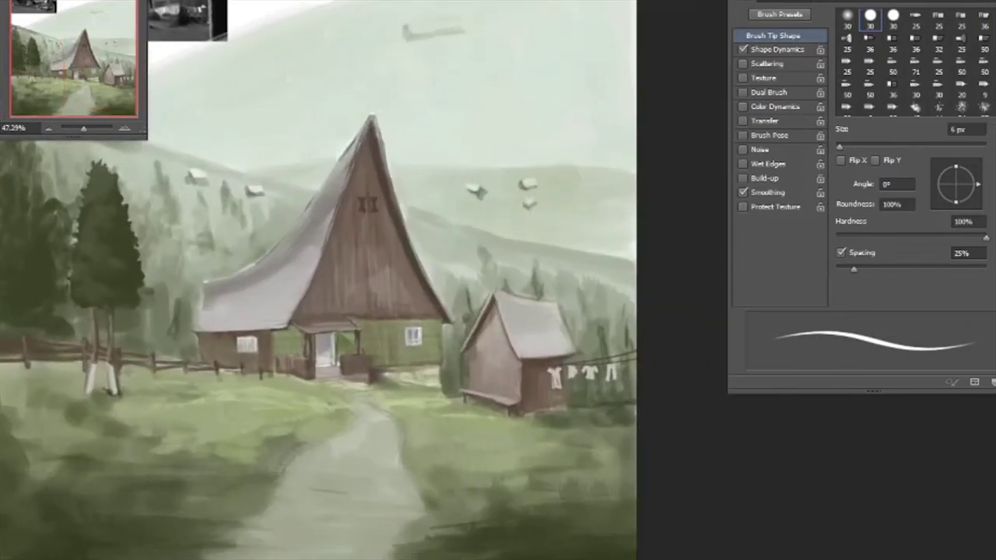
{"action": "scroll", "coordinate": [467, 340], "scroll_direction": "up", "scroll_amount": 1}
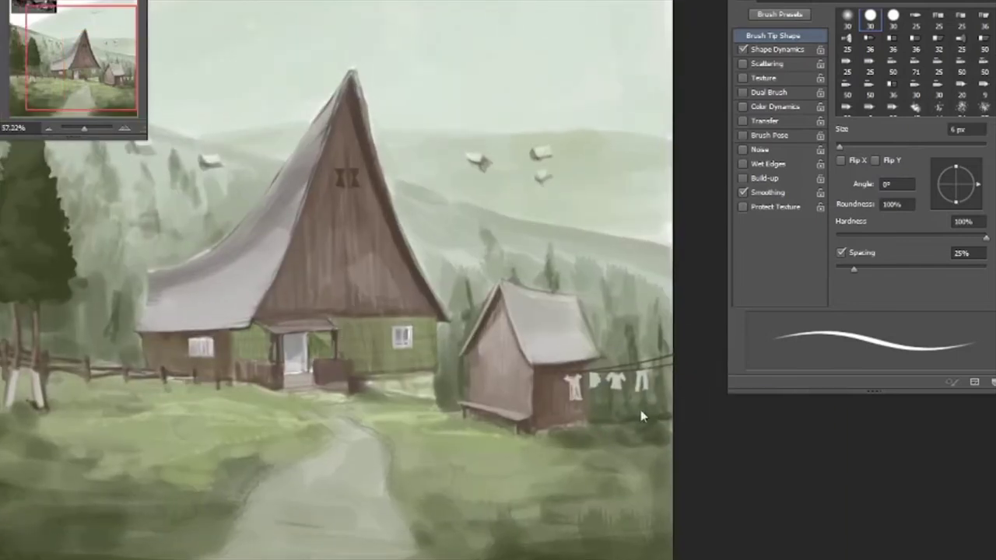
- Darken the trees around the shed and paint light stone foundations under the green house wall and the shed's side
{"action": "left_click", "coordinate": [743, 121]}
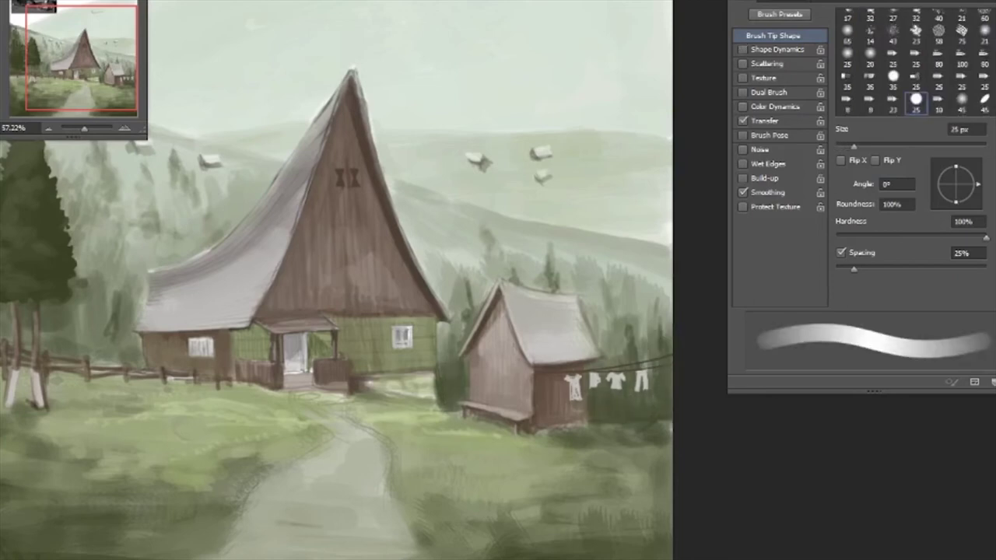
{"action": "key", "text": "comma"}
{"action": "left_click_drag", "start_coordinate": [406, 385], "coordinate": [372, 380]}
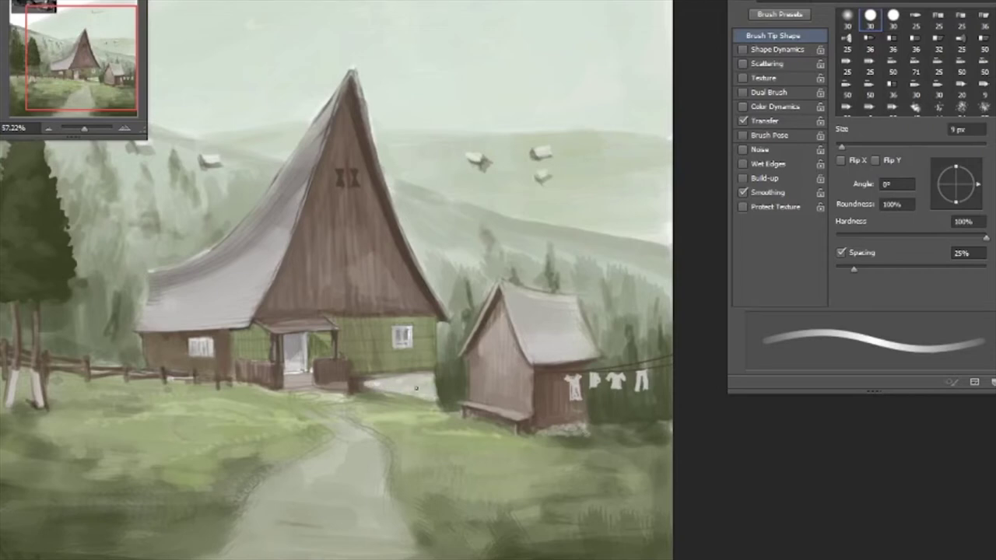
{"action": "mouse_move", "coordinate": [424, 379]}
{"action": "left_mouse_down"}
{"action": "mouse_move", "coordinate": [400, 389]}
{"action": "mouse_move", "coordinate": [427, 392]}
{"action": "left_mouse_up"}
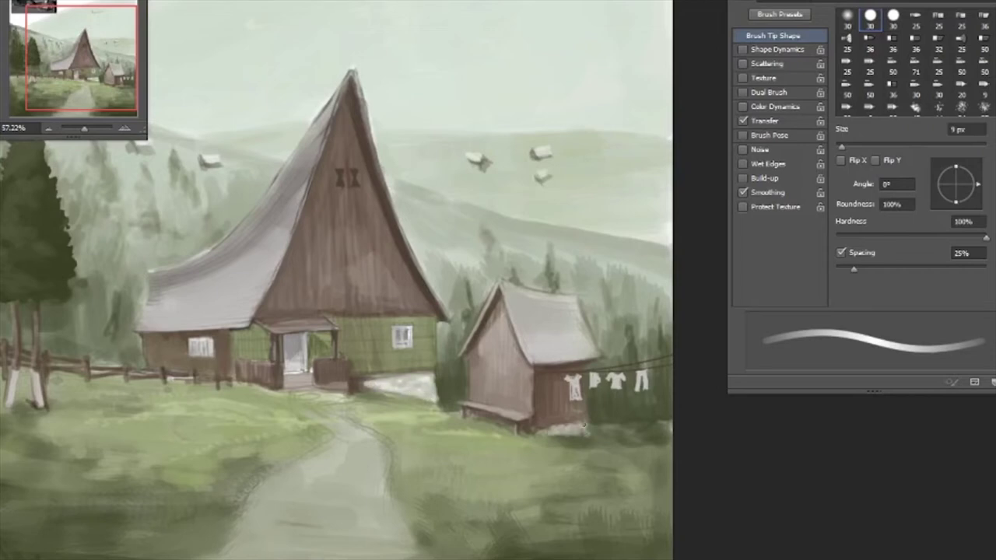
- Touch up the path's left edge at 15 px and repaint the green house wall with board strokes at 8 px
{"action": "scroll", "coordinate": [334, 280], "scroll_direction": "down", "scroll_amount": 1}
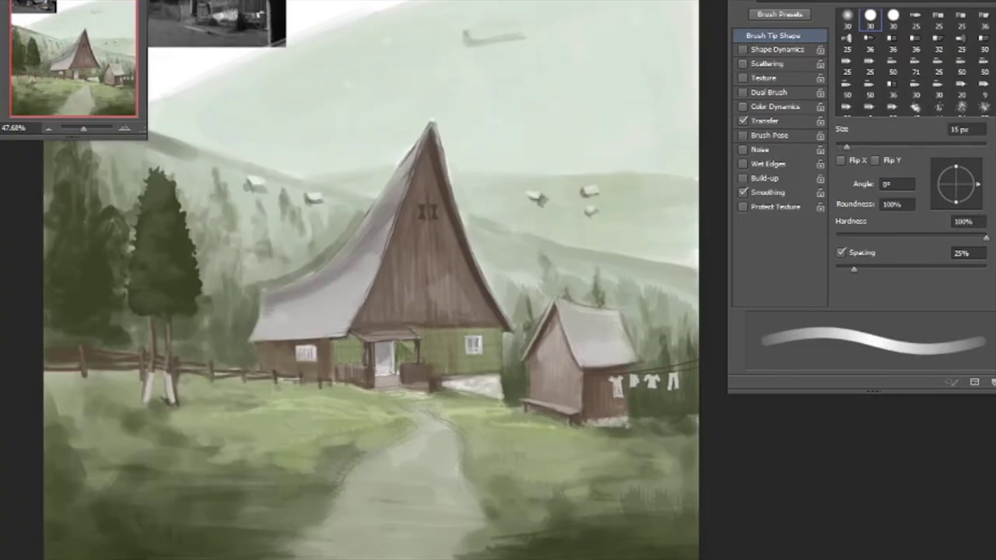
{"action": "left_click_drag", "start_coordinate": [408, 462], "coordinate": [340, 453]}
{"action": "key", "text": "bracketleft"}
{"action": "key", "text": "bracketleft"}
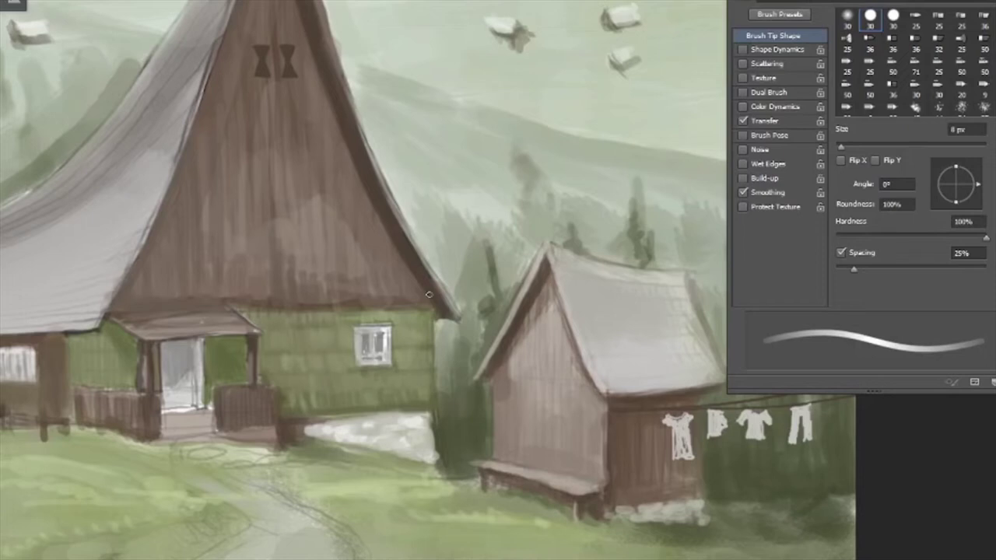
- Sharpen the white frames and bars of both house windows at 6 px, with Shape Dynamics enabled
{"action": "scroll", "coordinate": [429, 294], "scroll_direction": "down", "scroll_amount": 3}
{"action": "scroll", "coordinate": [428, 294], "scroll_direction": "up", "scroll_amount": 1}
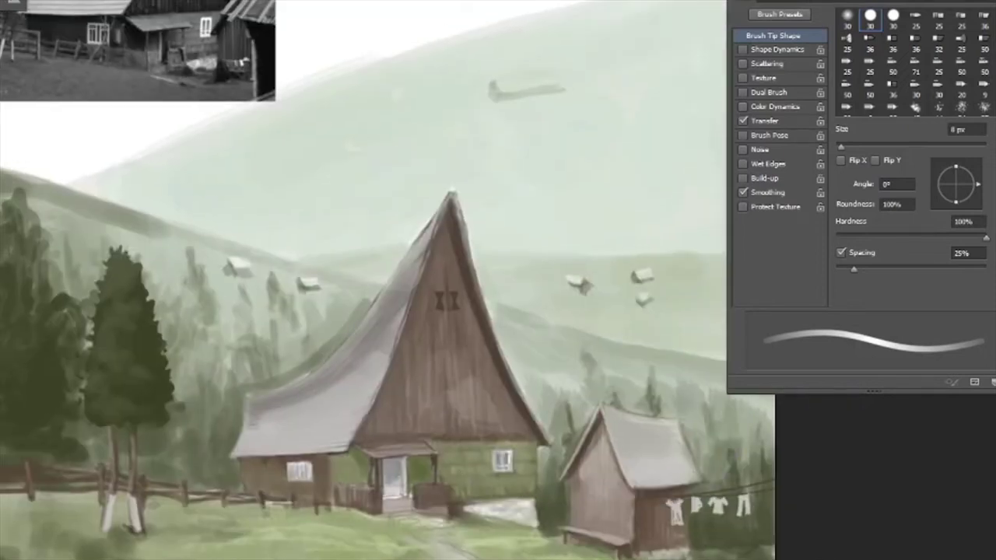
{"action": "key", "text": "Return"}
{"action": "scroll", "coordinate": [429, 294], "scroll_direction": "up", "scroll_amount": 2}
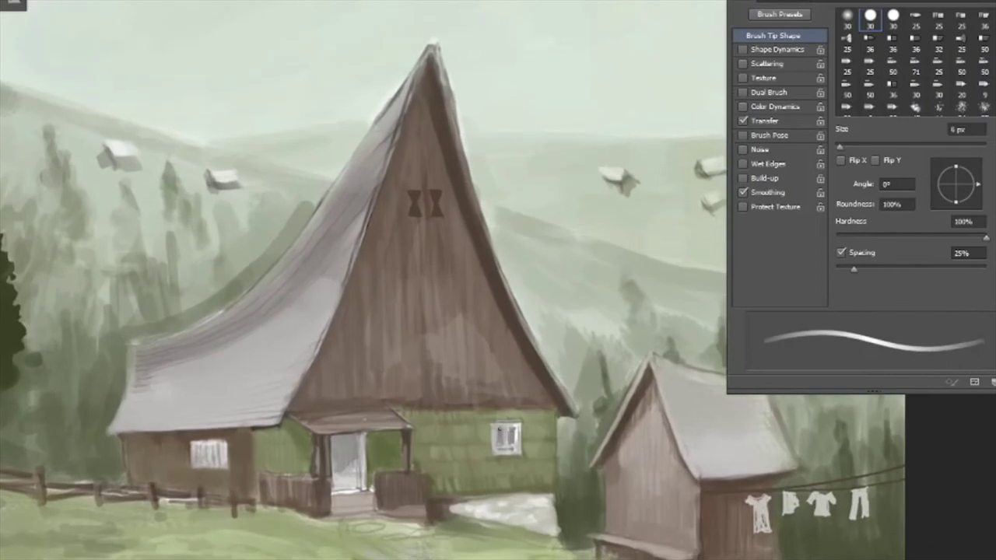
{"action": "key", "text": "e"}
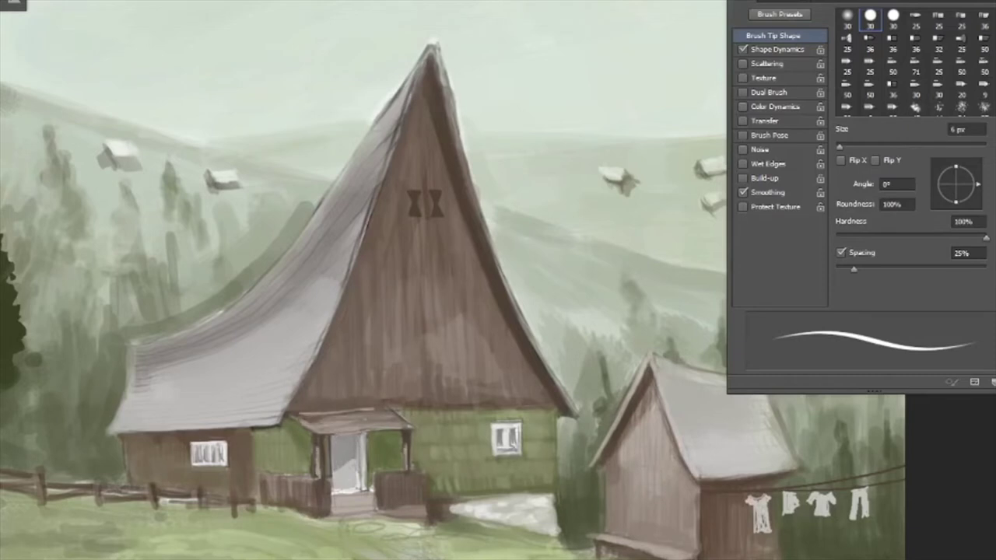
- Add thin, light vertical plank highlights to the middle of the gable with the brush at 10 px
{"action": "key", "text": "bracketright"}
{"action": "key", "text": "bracketright"}
{"action": "key", "text": "bracketright"}
{"action": "key", "text": "bracketright"}
{"action": "left_click_drag", "start_coordinate": [400, 297], "coordinate": [400, 373]}
{"action": "left_click_drag", "start_coordinate": [386, 322], "coordinate": [386, 374]}
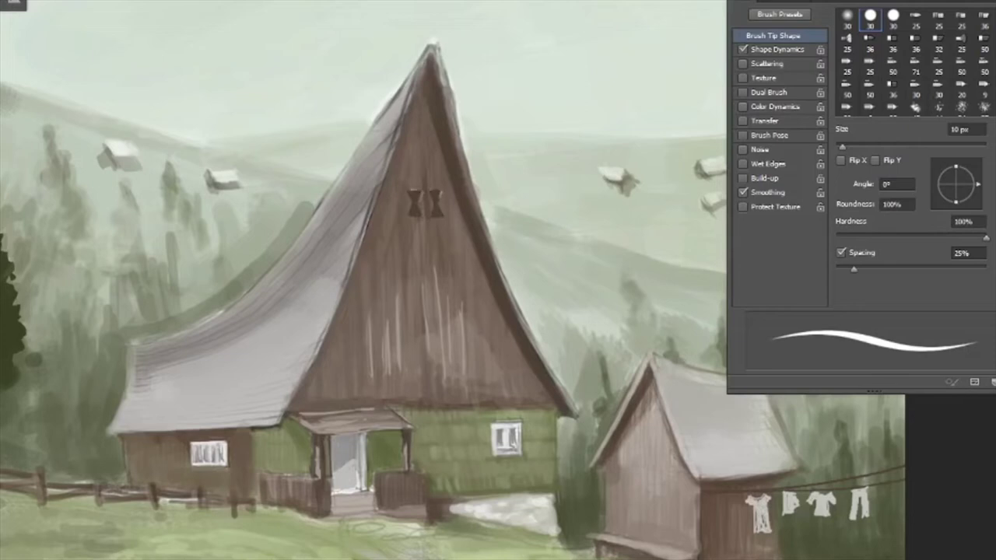
- Touch up the green wall left of the porch and its dark corner edge at 10 px, using Transfer instead of Shape Dynamics
{"action": "left_click", "coordinate": [743, 49]}
{"action": "left_click", "coordinate": [743, 121]}
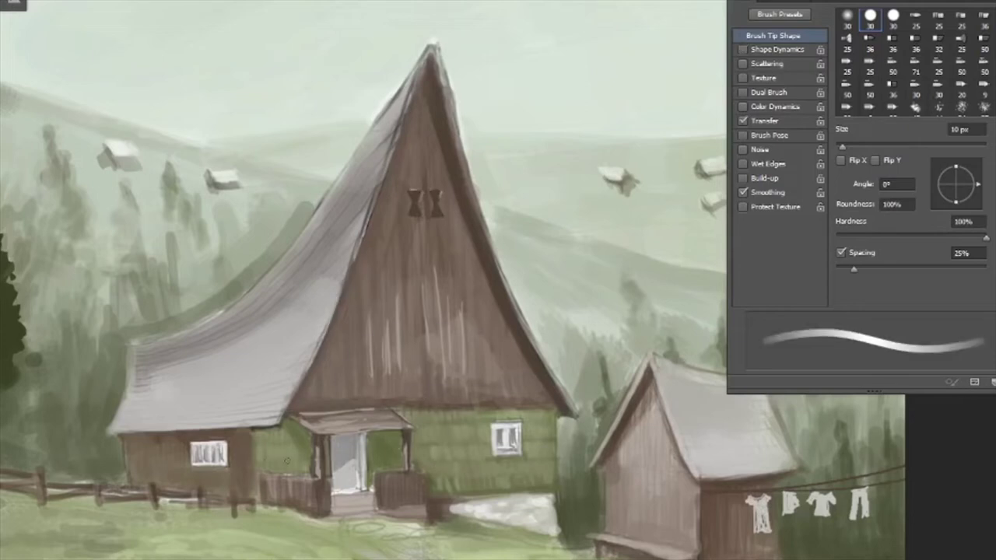
{"action": "key", "text": "e"}
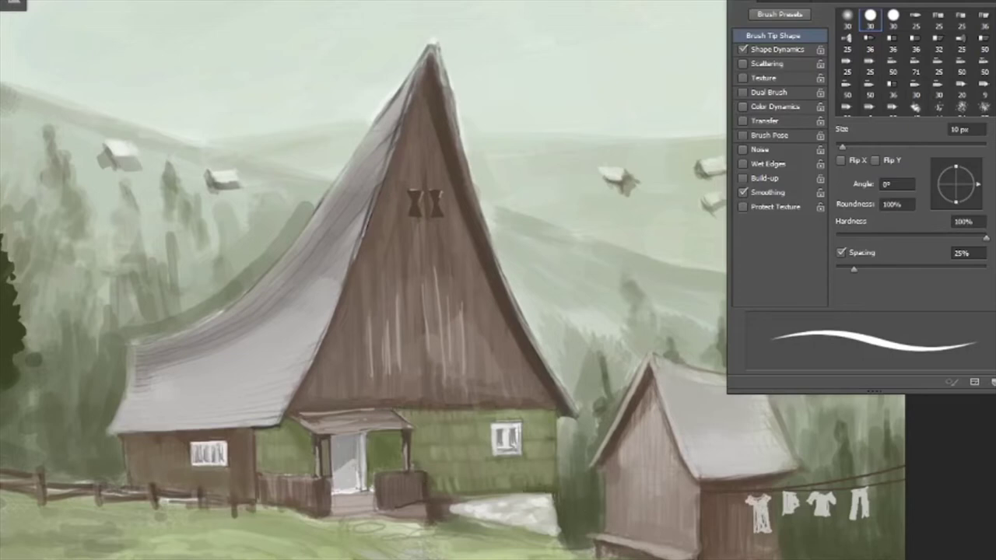
- Touch up the path in front of the house, reshaping its left bank and adding light strokes to its surface
{"action": "key", "text": "b"}
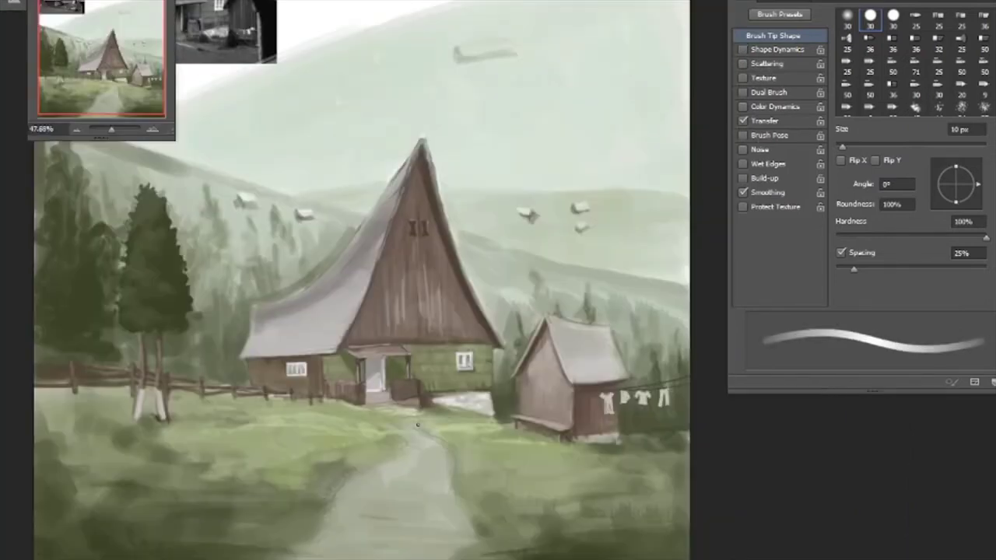
{"action": "key", "text": "v"}
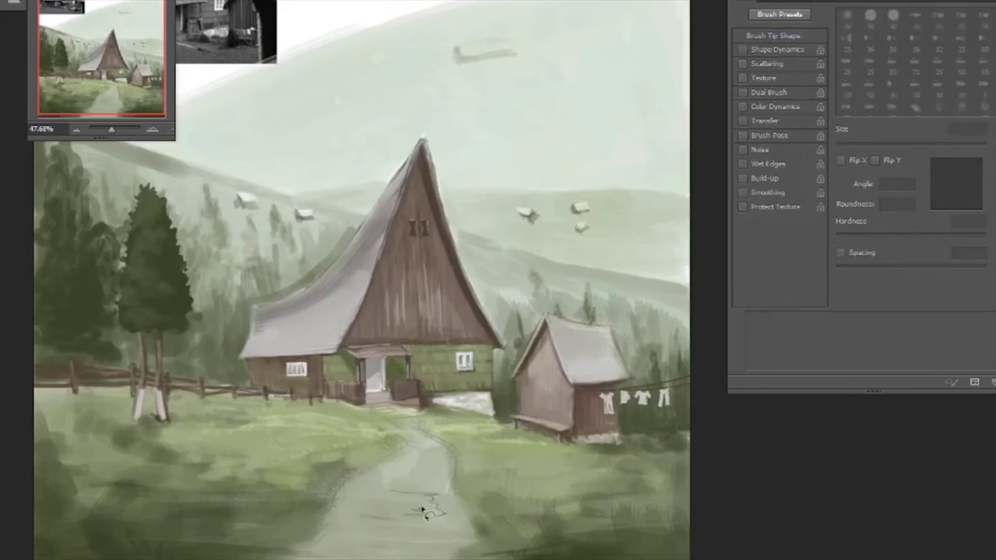
{"action": "key", "text": "b"}
{"action": "left_click", "coordinate": [417, 417], "text": "alt"}
{"action": "key", "text": "bracketright"}
{"action": "key", "text": "bracketright"}
{"action": "key", "text": "bracketright"}
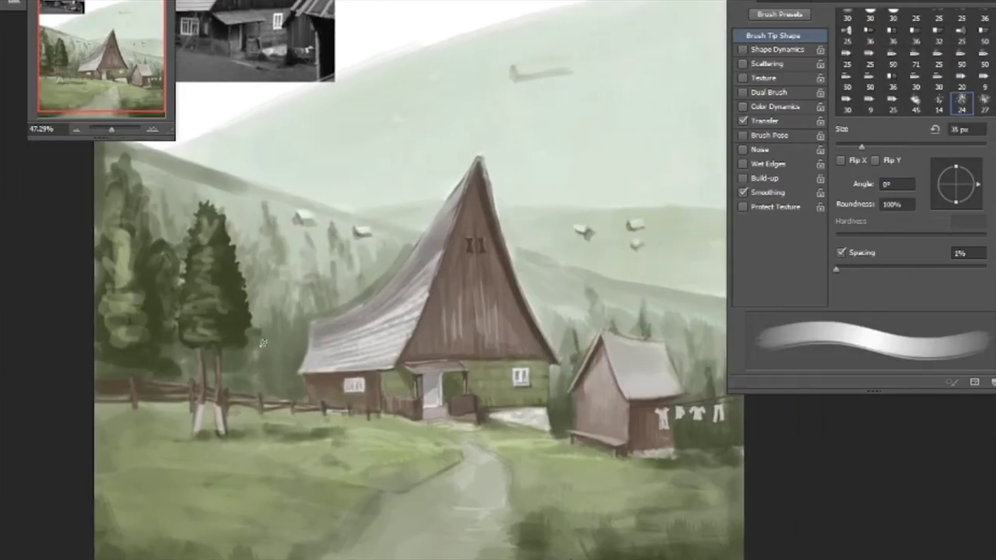
- Darken the forested hillside between the left trees and the roof with broad textured strokes, using an enlarged brush
{"action": "mouse_move", "coordinate": [271, 395]}
{"action": "left_mouse_down"}
{"action": "mouse_move", "coordinate": [327, 311]}
{"action": "mouse_move", "coordinate": [389, 256]}
{"action": "mouse_move", "coordinate": [342, 296]}
{"action": "mouse_move", "coordinate": [375, 282]}
{"action": "mouse_move", "coordinate": [335, 288]}
{"action": "mouse_move", "coordinate": [350, 257]}
{"action": "mouse_move", "coordinate": [405, 225]}
{"action": "mouse_move", "coordinate": [389, 234]}
{"action": "left_mouse_up"}
{"action": "mouse_move", "coordinate": [329, 299]}
{"action": "left_mouse_down"}
{"action": "mouse_move", "coordinate": [386, 354]}
{"action": "mouse_move", "coordinate": [387, 371]}
{"action": "left_mouse_up"}
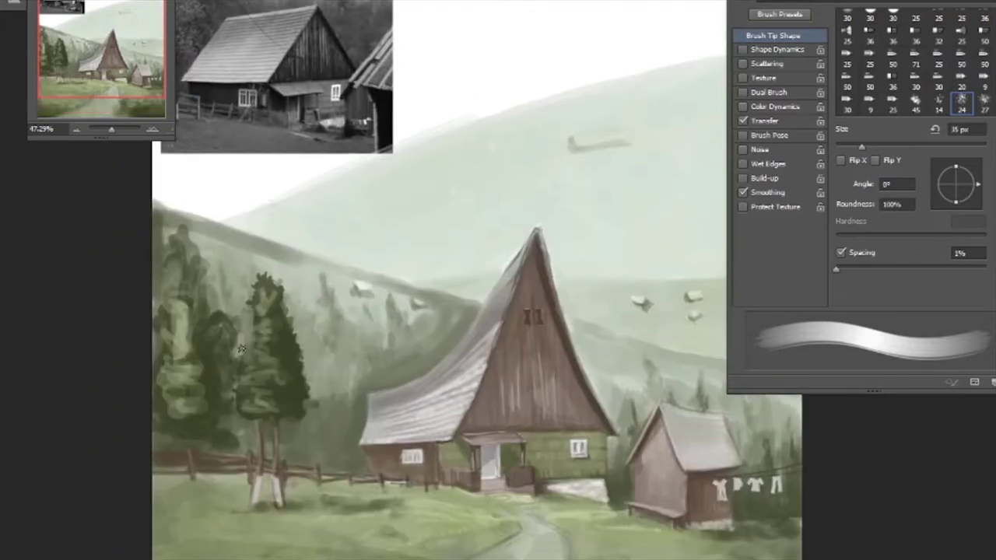
{"action": "key", "text": "bracketright"}
{"action": "key", "text": "bracketright"}
{"action": "key", "text": "bracketright"}
{"action": "key", "text": "bracketright"}
{"action": "key", "text": "bracketright"}
{"action": "key", "text": "bracketright"}
{"action": "key", "text": "bracketright"}
{"action": "key", "text": "bracketright"}
{"action": "key", "text": "bracketright"}
{"action": "mouse_move", "coordinate": [303, 327]}
{"action": "left_mouse_down"}
{"action": "mouse_move", "coordinate": [233, 386]}
{"action": "mouse_move", "coordinate": [272, 311]}
{"action": "mouse_move", "coordinate": [203, 313]}
{"action": "left_mouse_up"}
- Repaint the left trees and the slope around the small distant hut in muted greens with the textured brush at 40 px
{"action": "key", "text": "bracketleft"}
{"action": "key", "text": "bracketleft"}
{"action": "key", "text": "bracketleft"}
{"action": "key", "text": "bracketleft"}
{"action": "key", "text": "bracketleft"}
{"action": "key", "text": "bracketleft"}
{"action": "key", "text": "bracketleft"}
{"action": "mouse_move", "coordinate": [202, 389]}
{"action": "left_mouse_down"}
{"action": "mouse_move", "coordinate": [207, 327]}
{"action": "mouse_move", "coordinate": [218, 425]}
{"action": "left_mouse_up"}
{"action": "left_click_drag", "start_coordinate": [175, 331], "coordinate": [125, 436]}
{"action": "mouse_move", "coordinate": [228, 420]}
{"action": "left_mouse_down"}
{"action": "mouse_move", "coordinate": [232, 293]}
{"action": "mouse_move", "coordinate": [241, 393]}
{"action": "mouse_move", "coordinate": [228, 428]}
{"action": "left_mouse_up"}
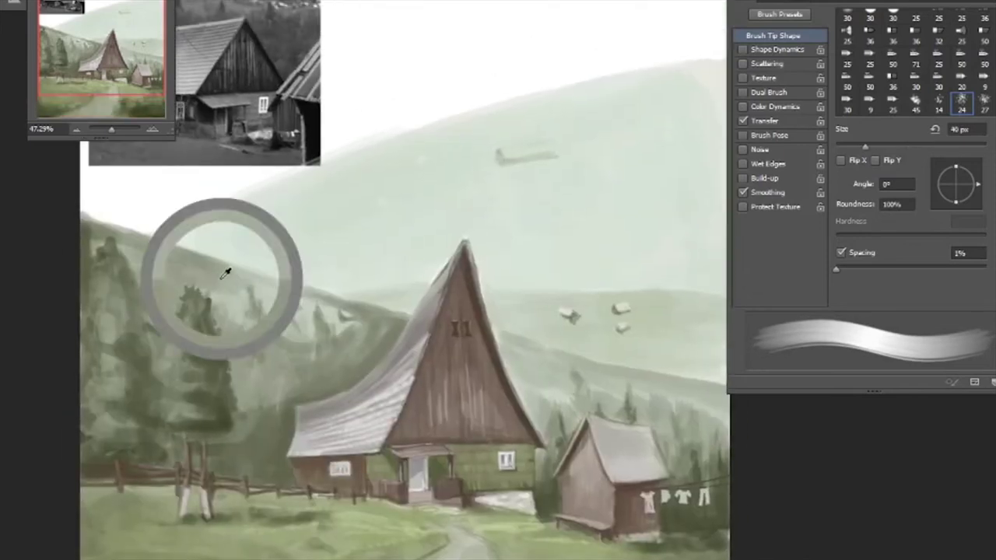
{"action": "mouse_move", "coordinate": [306, 325]}
{"action": "left_mouse_down"}
{"action": "mouse_move", "coordinate": [327, 314]}
{"action": "mouse_move", "coordinate": [228, 338]}
{"action": "mouse_move", "coordinate": [278, 418]}
{"action": "mouse_move", "coordinate": [299, 385]}
{"action": "left_mouse_up"}
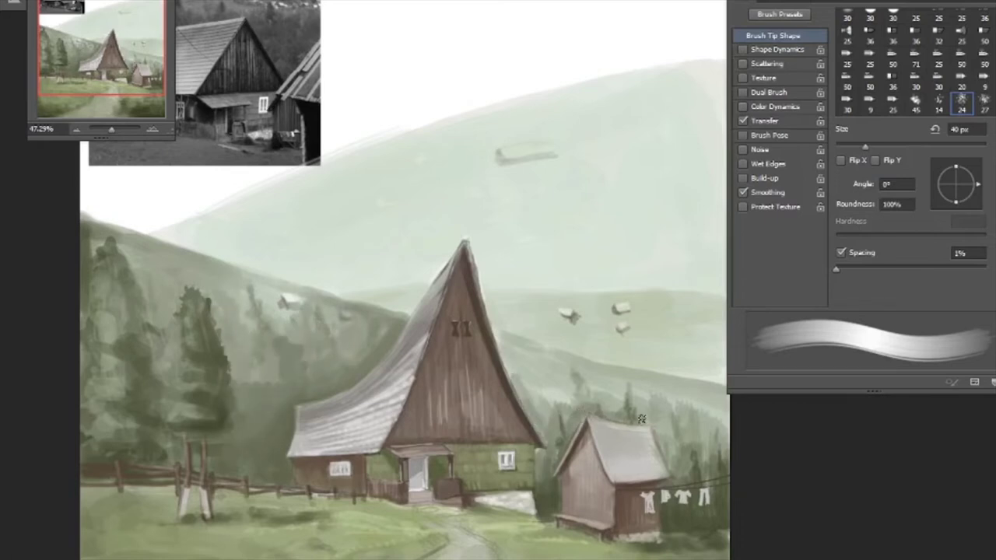
- Smooth the streaks on the house's long left roof slope with soft grey strokes, using the textured brush at 20 px
{"action": "scroll", "coordinate": [469, 382], "scroll_direction": "down", "scroll_amount": 3}
{"action": "scroll", "coordinate": [506, 288], "scroll_direction": "up", "scroll_amount": 4}
{"action": "mouse_move", "coordinate": [521, 292]}
{"action": "left_mouse_down"}
{"action": "mouse_move", "coordinate": [529, 159]}
{"action": "mouse_move", "coordinate": [455, 292]}
{"action": "mouse_move", "coordinate": [400, 333]}
{"action": "mouse_move", "coordinate": [459, 320]}
{"action": "mouse_move", "coordinate": [525, 199]}
{"action": "mouse_move", "coordinate": [399, 331]}
{"action": "left_mouse_up"}
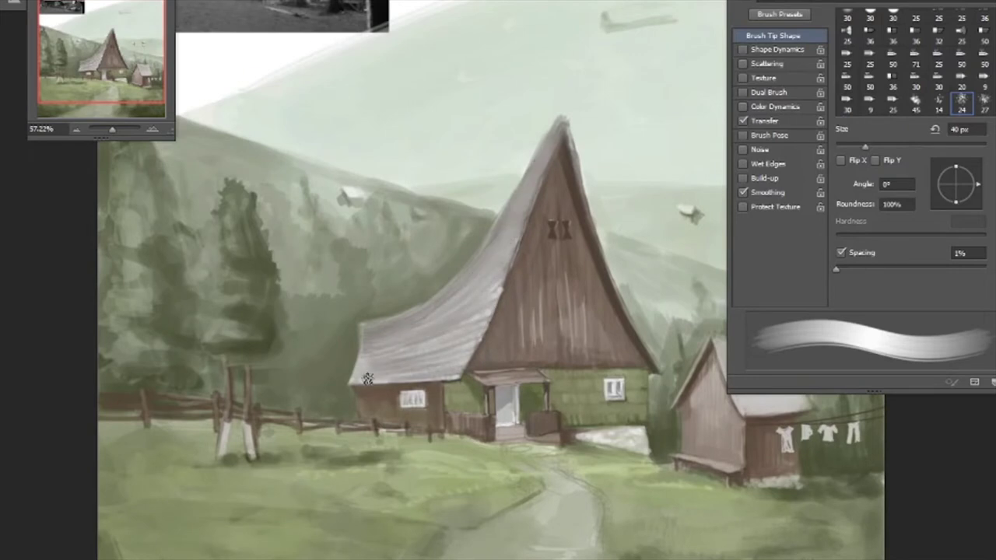
{"action": "left_click_drag", "start_coordinate": [378, 382], "coordinate": [412, 460]}
{"action": "mouse_move", "coordinate": [434, 398]}
{"action": "left_mouse_down"}
{"action": "mouse_move", "coordinate": [576, 225]}
{"action": "mouse_move", "coordinate": [481, 374]}
{"action": "mouse_move", "coordinate": [405, 459]}
{"action": "mouse_move", "coordinate": [498, 424]}
{"action": "left_mouse_up"}
{"action": "left_click_drag", "start_coordinate": [412, 436], "coordinate": [518, 381]}
{"action": "mouse_move", "coordinate": [466, 400]}
{"action": "left_mouse_down"}
{"action": "mouse_move", "coordinate": [537, 331]}
{"action": "mouse_move", "coordinate": [467, 404]}
{"action": "mouse_move", "coordinate": [529, 366]}
{"action": "mouse_move", "coordinate": [467, 328]}
{"action": "left_mouse_up"}
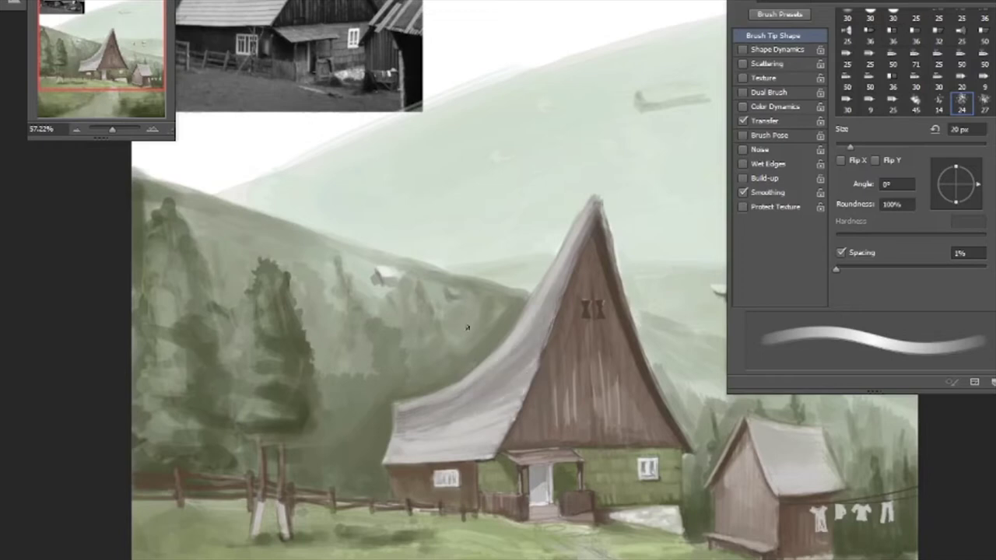
- Blend the hazy trees left of the house into softer forest masses with a textured brush tip at 100 px
{"action": "scroll", "coordinate": [467, 328], "scroll_direction": "down", "scroll_amount": 3}
{"action": "scroll", "coordinate": [419, 187], "scroll_direction": "up", "scroll_amount": 3}
{"action": "scroll", "coordinate": [914, 62], "scroll_direction": "down", "scroll_amount": 5}
{"action": "left_click", "coordinate": [962, 99]}
{"action": "mouse_move", "coordinate": [327, 280]}
{"action": "left_mouse_down"}
{"action": "mouse_move", "coordinate": [349, 366]}
{"action": "mouse_move", "coordinate": [311, 265]}
{"action": "mouse_move", "coordinate": [260, 378]}
{"action": "mouse_move", "coordinate": [276, 323]}
{"action": "mouse_move", "coordinate": [226, 327]}
{"action": "mouse_move", "coordinate": [238, 355]}
{"action": "mouse_move", "coordinate": [335, 366]}
{"action": "mouse_move", "coordinate": [339, 401]}
{"action": "mouse_move", "coordinate": [266, 347]}
{"action": "mouse_move", "coordinate": [370, 389]}
{"action": "left_mouse_up"}
{"action": "scroll", "coordinate": [455, 333], "scroll_direction": "down", "scroll_amount": 3}
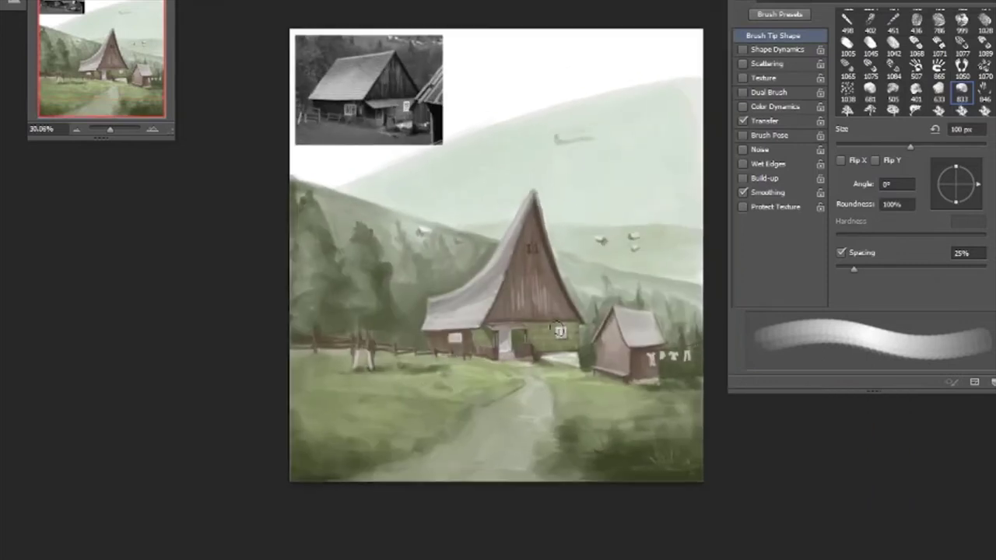
- Repaint the tree left of the house as dark green foliage sampled from the foreground, and select the 23 px leaf-shaped brush tip
{"action": "key", "text": "v"}
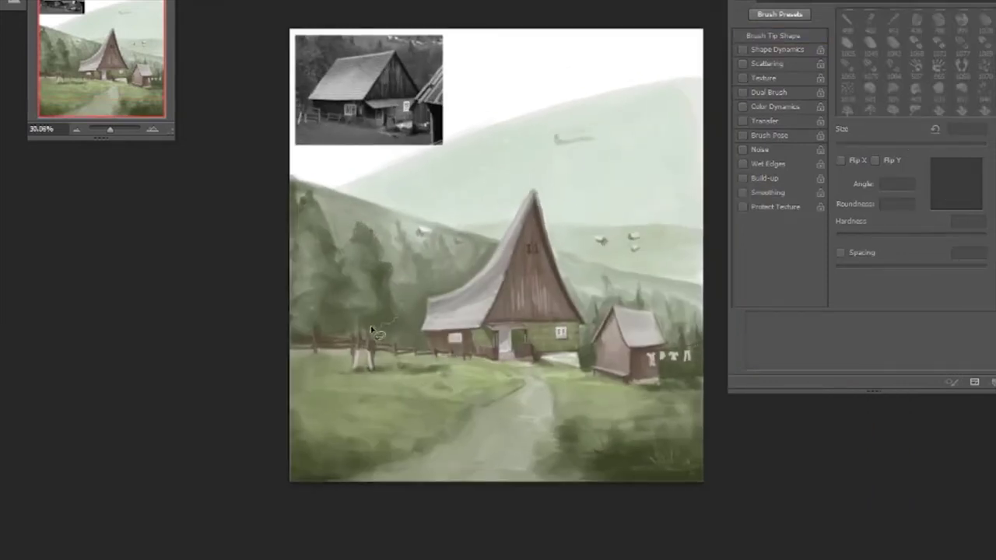
{"action": "key", "text": "b"}
{"action": "left_click", "coordinate": [633, 434], "text": "alt"}
{"action": "mouse_move", "coordinate": [362, 227]}
{"action": "left_mouse_down"}
{"action": "mouse_move", "coordinate": [372, 320]}
{"action": "mouse_move", "coordinate": [393, 318]}
{"action": "left_mouse_up"}
{"action": "left_click", "coordinate": [848, 94]}
{"action": "scroll", "coordinate": [914, 58], "scroll_direction": "down", "scroll_amount": 3}
{"action": "left_click", "coordinate": [938, 17]}
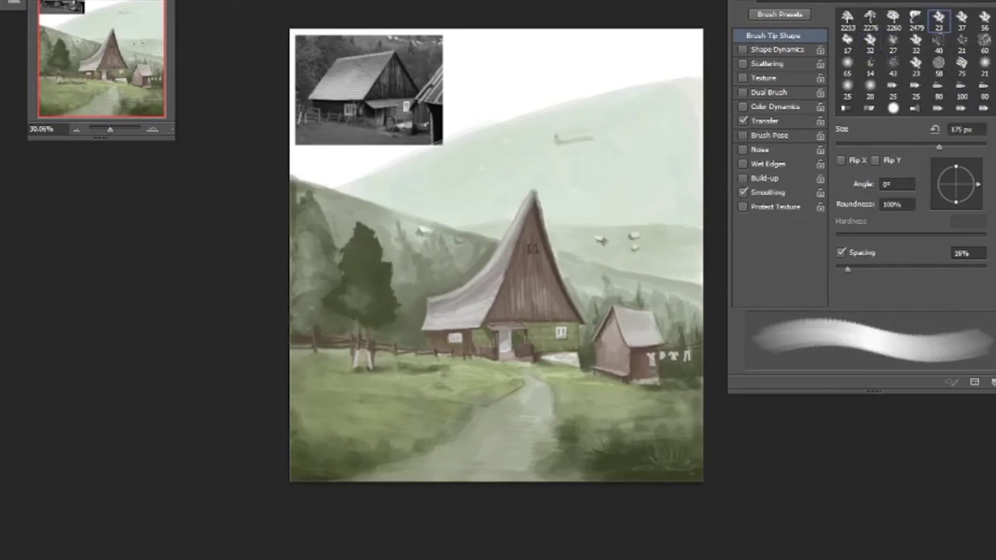
- Paint a pale blue sky and blend the far hill into a warm haze with the brush at 175 px
{"action": "scroll", "coordinate": [334, 340], "scroll_direction": "up", "scroll_amount": 2}
{"action": "scroll", "coordinate": [334, 340], "scroll_direction": "up", "scroll_amount": 2}
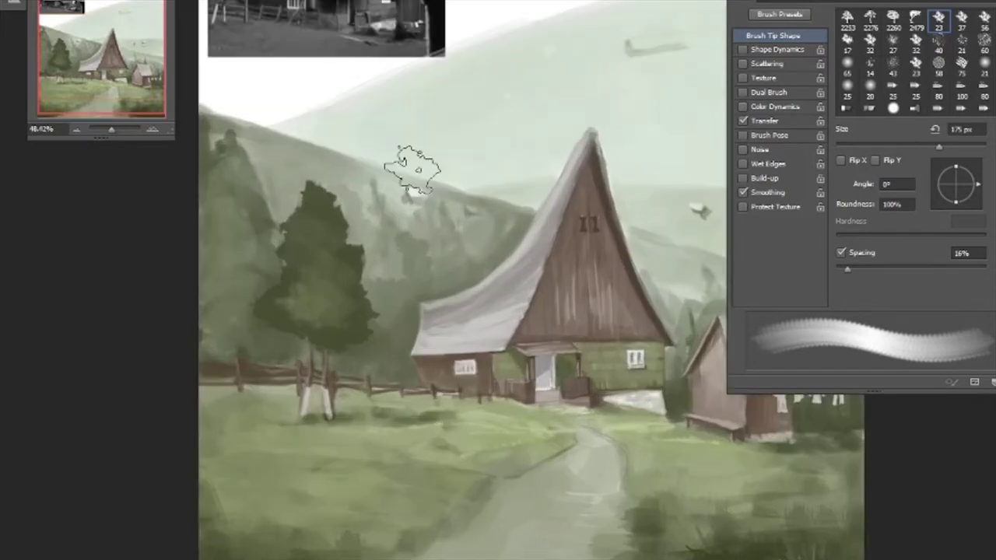
{"action": "scroll", "coordinate": [498, 280], "scroll_direction": "down", "scroll_amount": 3}
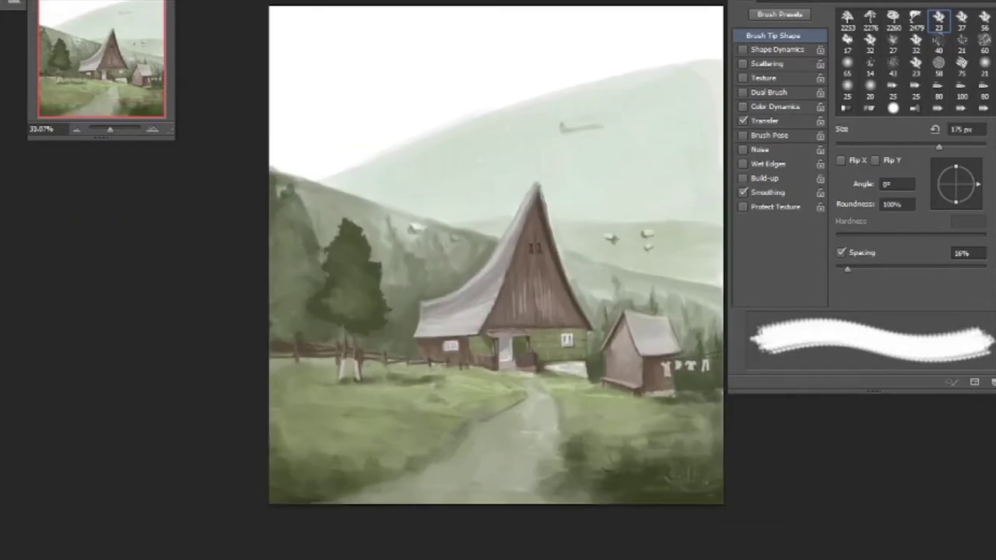
{"action": "key", "text": "shift+c"}
{"action": "left_click", "coordinate": [603, 349]}
{"action": "key", "text": "Return"}
{"action": "mouse_move", "coordinate": [436, 97]}
{"action": "left_mouse_down"}
{"action": "mouse_move", "coordinate": [264, 183]}
{"action": "mouse_move", "coordinate": [533, 98]}
{"action": "mouse_move", "coordinate": [340, 49]}
{"action": "mouse_move", "coordinate": [587, 26]}
{"action": "mouse_move", "coordinate": [486, 104]}
{"action": "mouse_move", "coordinate": [410, 35]}
{"action": "left_mouse_up"}
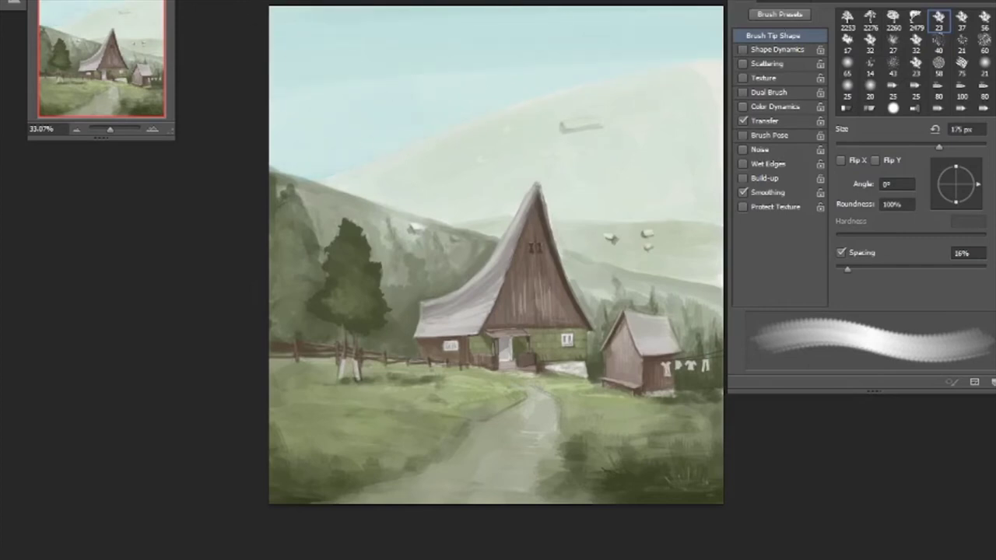
{"action": "left_click_drag", "start_coordinate": [700, 97], "coordinate": [711, 138]}
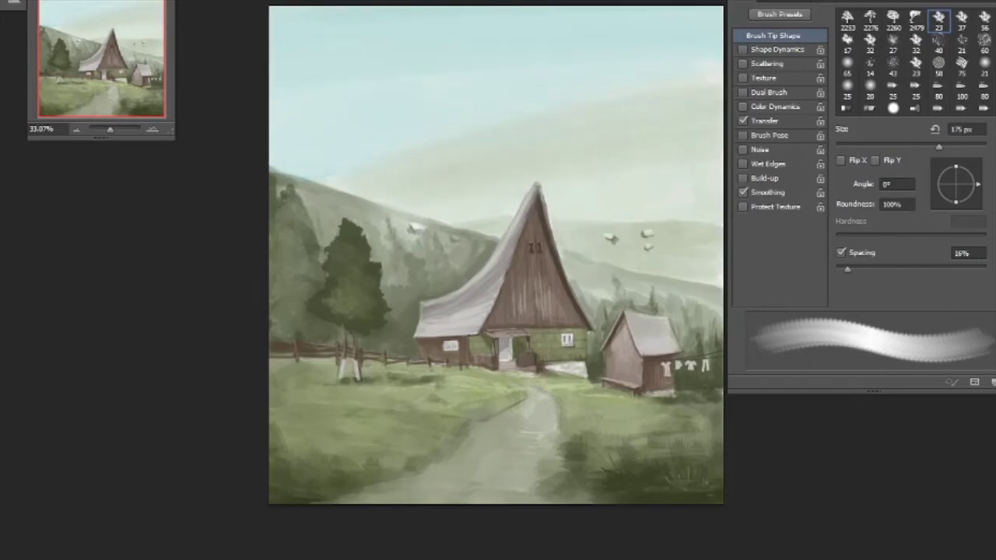
- Refine the roof peak with a hard round brush at 9 px and add thin curved shingle lines along the left roof slope
{"action": "scroll", "coordinate": [536, 178], "scroll_direction": "up", "scroll_amount": 3}
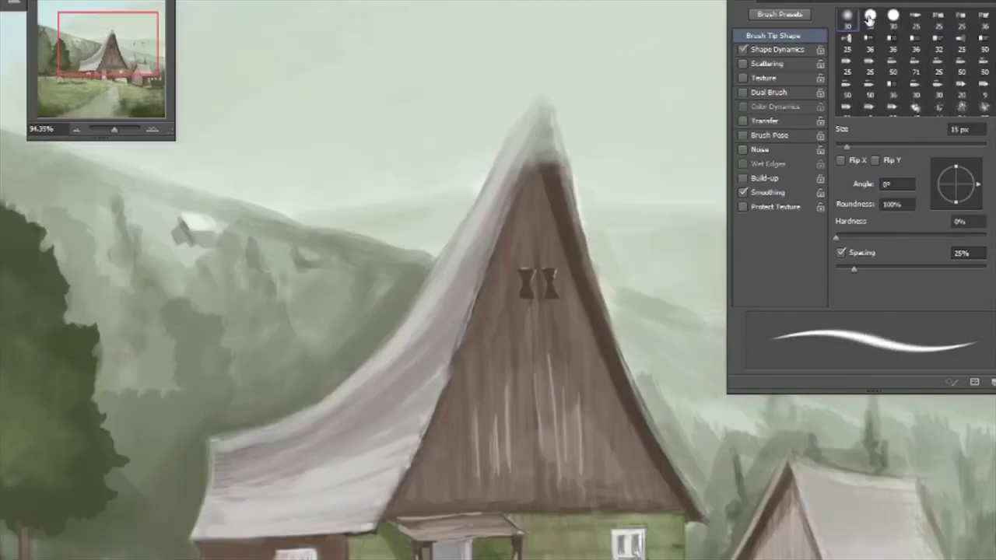
{"action": "left_click_drag", "start_coordinate": [520, 156], "coordinate": [543, 128]}
{"action": "key", "text": "bracketleft"}
{"action": "key", "text": "bracketleft"}
{"action": "key", "text": "bracketleft"}
{"action": "key", "text": "bracketleft"}
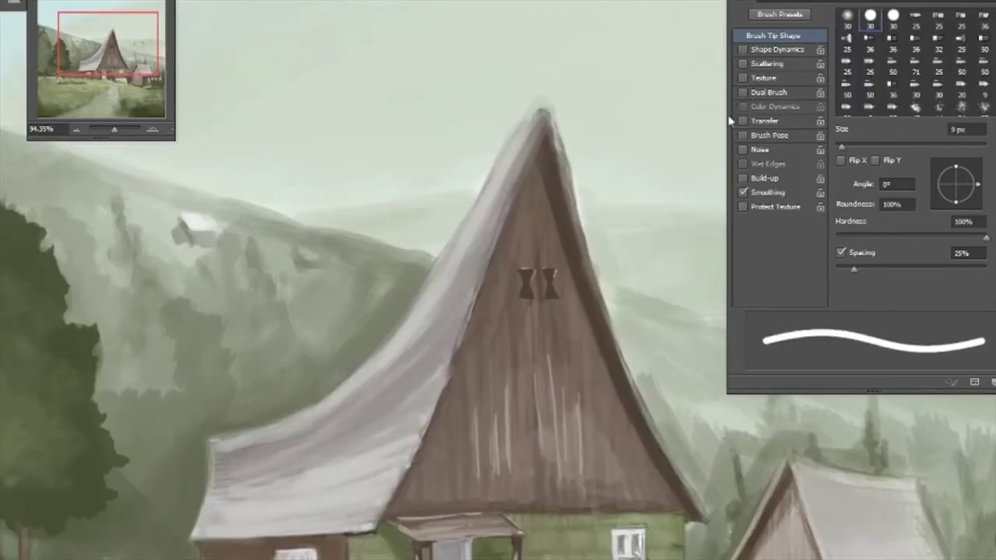
{"action": "key", "text": "F5"}
{"action": "scroll", "coordinate": [657, 285], "scroll_direction": "down", "scroll_amount": 3}
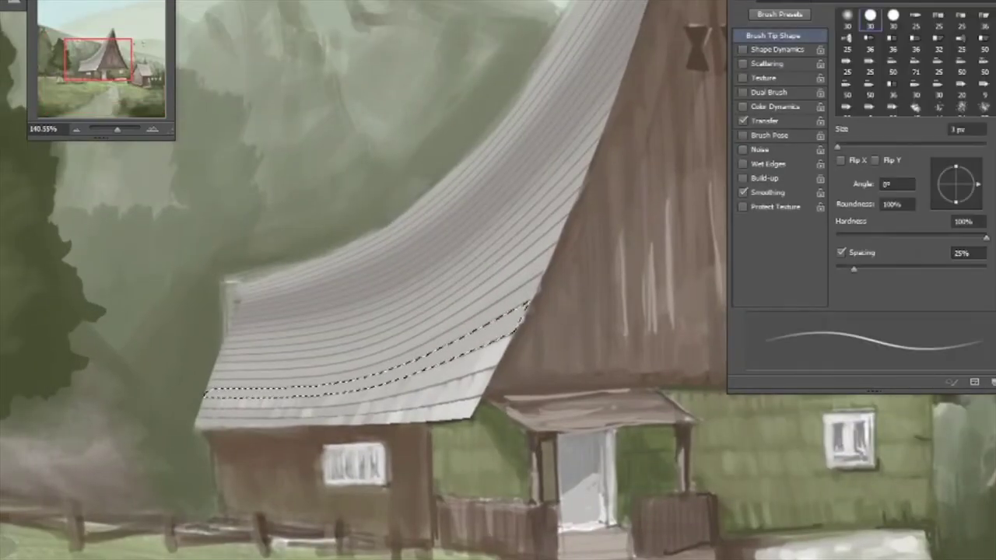
- Paint light shingle dabs inside the selected row near the lower edge of the left roof slope and deselect it
{"action": "key", "text": "bracketright"}
{"action": "left_click_drag", "start_coordinate": [249, 392], "coordinate": [518, 319]}
{"action": "left_click_drag", "start_coordinate": [412, 366], "coordinate": [529, 307]}
{"action": "key", "text": "ctrl+d"}
{"action": "left_click_drag", "start_coordinate": [443, 350], "coordinate": [374, 385]}
{"action": "scroll", "coordinate": [370, 385], "scroll_direction": "down", "scroll_amount": 4}
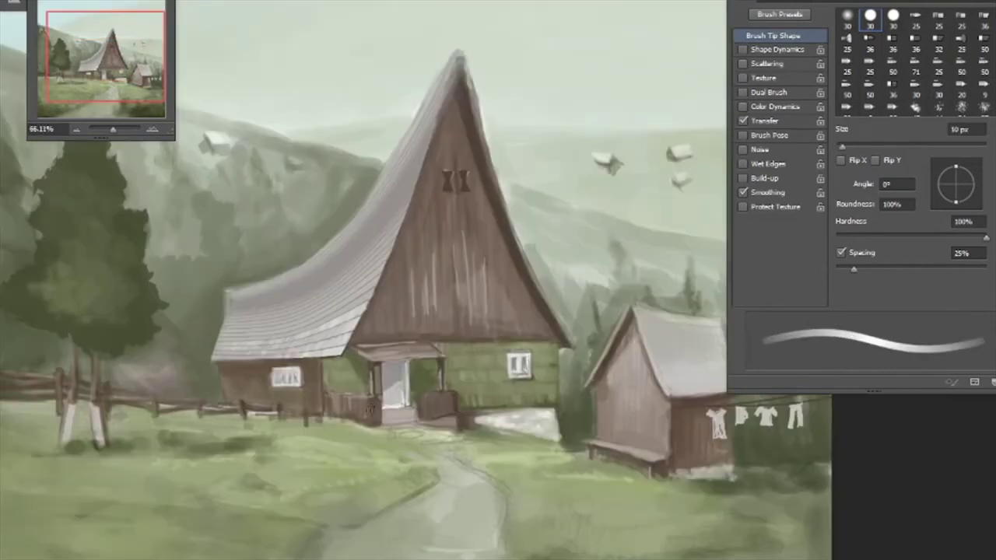
- Lasso the band of shingle rows above the lower edge of the roof and add light dabs at 10 px
{"action": "scroll", "coordinate": [367, 385], "scroll_direction": "up", "scroll_amount": 4}
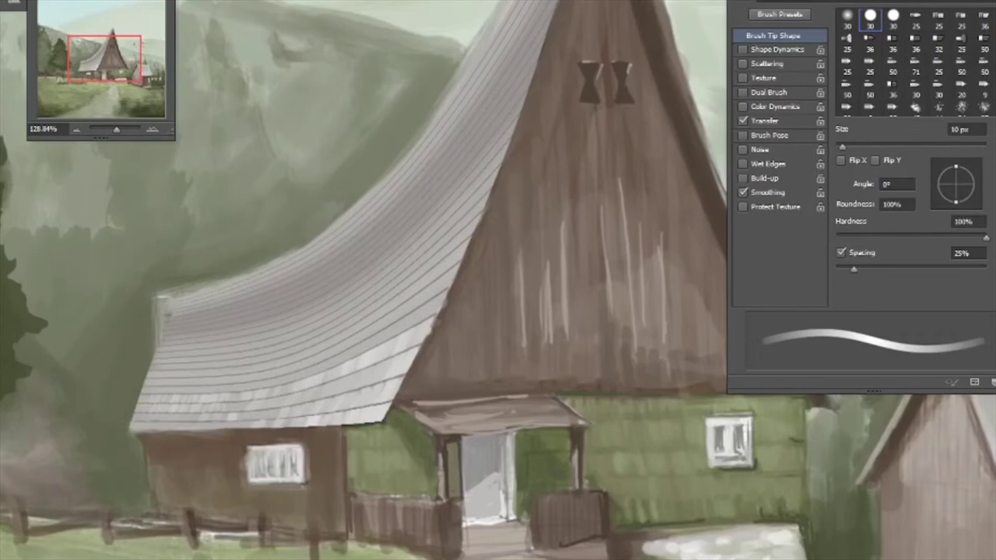
{"action": "key", "text": "l"}
{"action": "mouse_move", "coordinate": [155, 352]}
{"action": "left_mouse_down"}
{"action": "mouse_move", "coordinate": [456, 226]}
{"action": "mouse_move", "coordinate": [152, 393]}
{"action": "left_mouse_up"}
{"action": "key", "text": "b"}
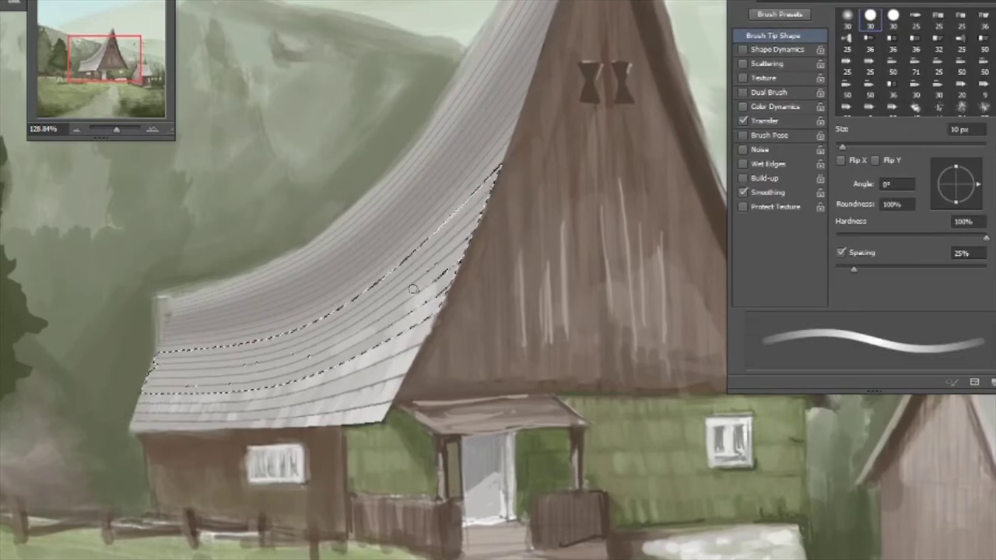
{"action": "mouse_move", "coordinate": [449, 247]}
{"action": "left_mouse_down"}
{"action": "mouse_move", "coordinate": [487, 187]}
{"action": "mouse_move", "coordinate": [436, 288]}
{"action": "left_mouse_up"}
{"action": "key", "text": "ctrl+d"}
{"action": "key", "text": "ctrl+0"}
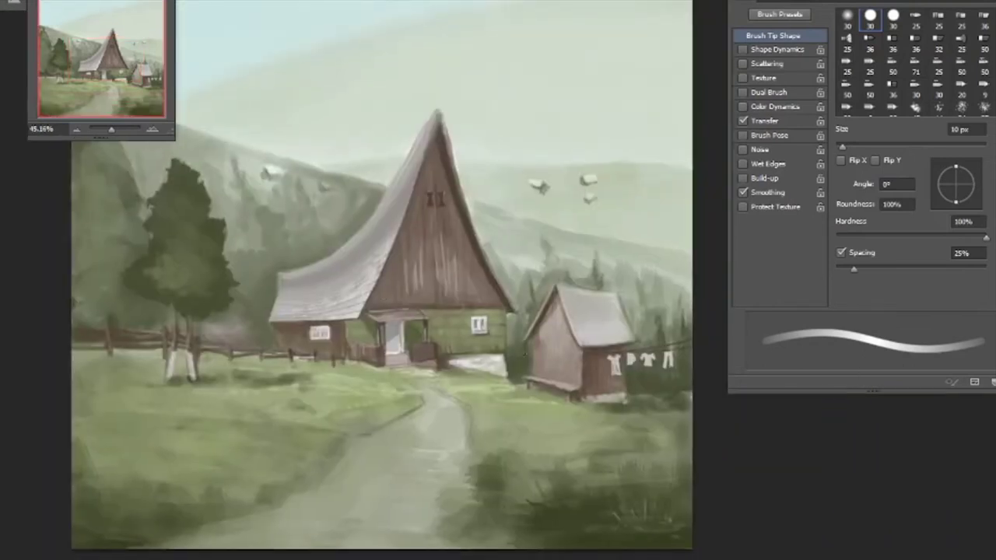
- Select a narrow shingle row low on the roof and paint light shingles along it, reducing the brush to 7 px
{"action": "scroll", "coordinate": [441, 339], "scroll_direction": "up", "scroll_amount": 4}
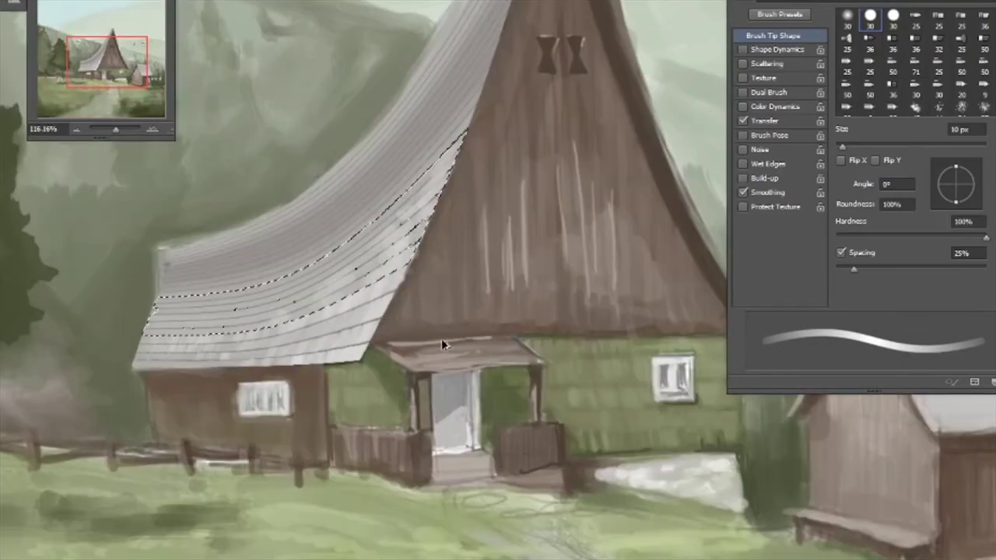
{"action": "key", "text": "space"}
{"action": "left_click_drag", "start_coordinate": [417, 245], "coordinate": [248, 327]}
{"action": "key", "text": "b"}
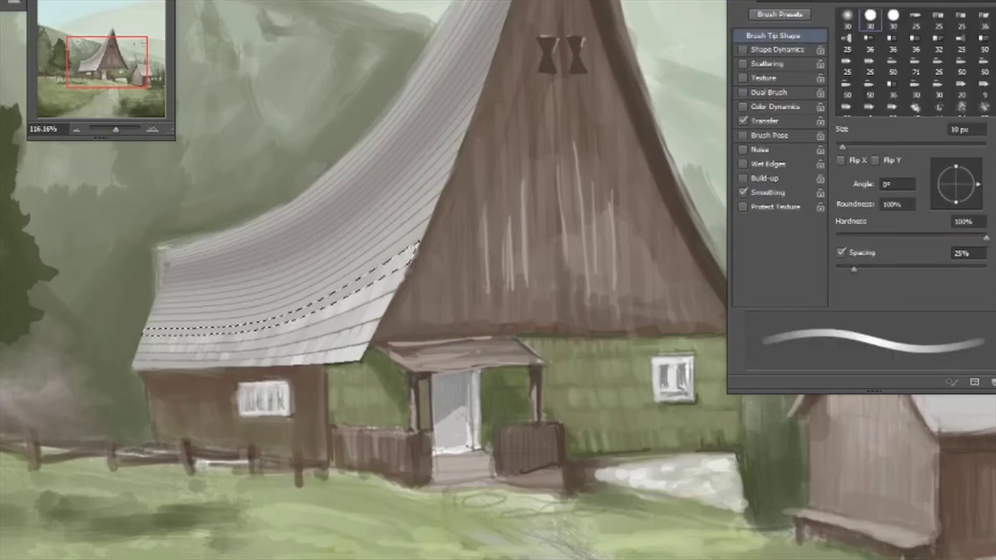
{"action": "left_click_drag", "start_coordinate": [389, 272], "coordinate": [265, 323]}
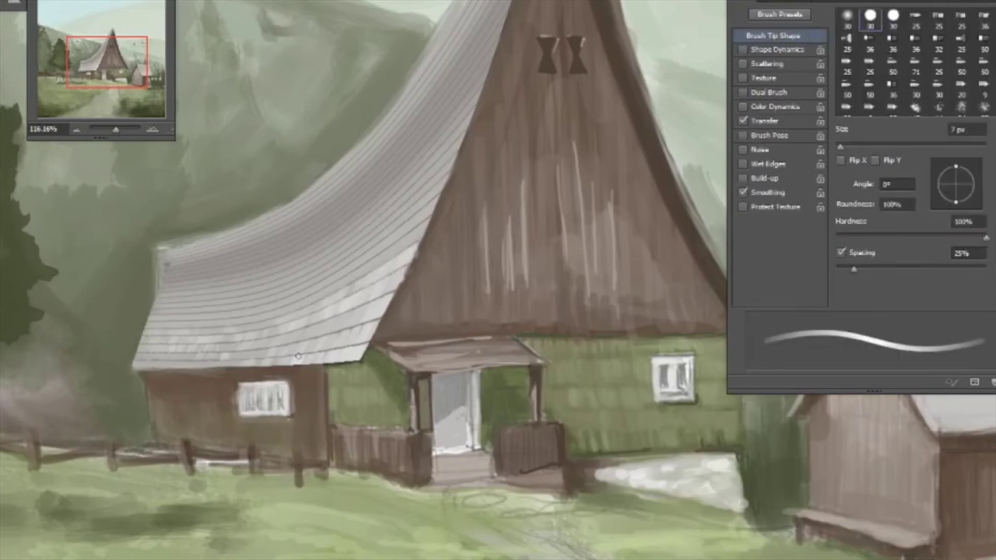
{"action": "scroll", "coordinate": [265, 322], "scroll_direction": "down", "scroll_amount": 3}
{"action": "key", "text": "ctrl+z"}
{"action": "key", "text": "ctrl+z"}
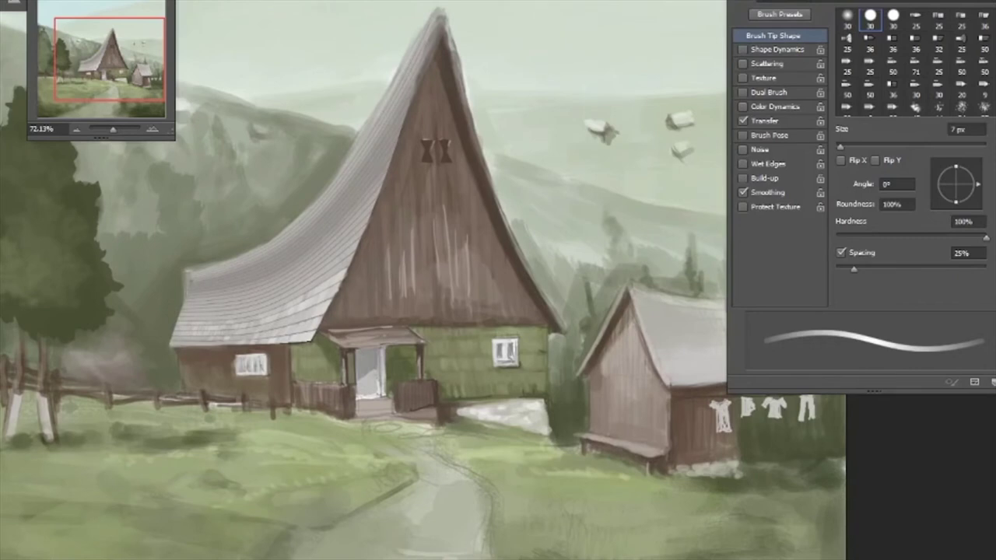
{"action": "key", "text": "ctrl+z"}
{"action": "key", "text": "ctrl+z"}
- Clean up the left roof's outer edge and lower corner and touch up the peak with the brush at 30 px
{"action": "key", "text": "bracketright"}
{"action": "key", "text": "bracketright"}
{"action": "key", "text": "bracketright"}
{"action": "key", "text": "bracketright"}
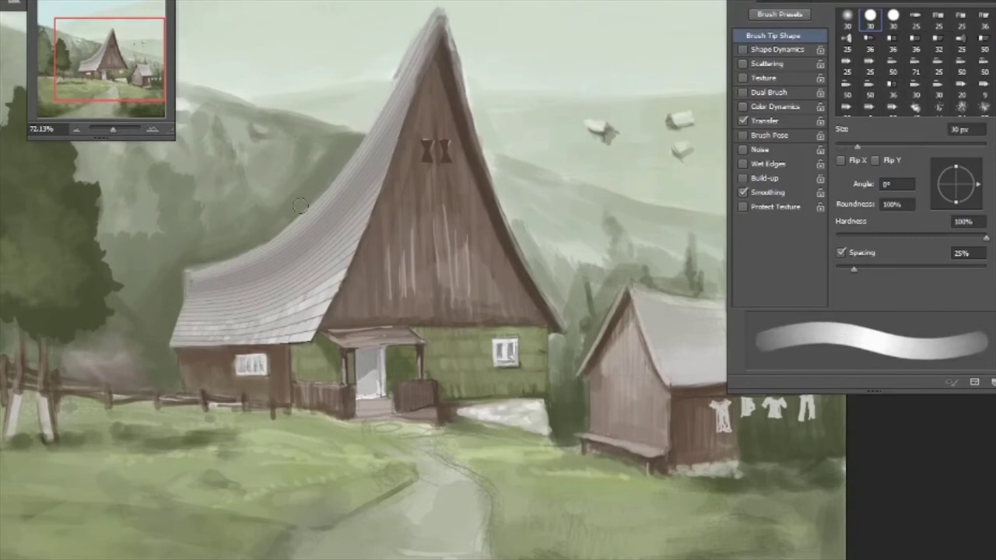
{"action": "left_click_drag", "start_coordinate": [420, 72], "coordinate": [431, 17]}
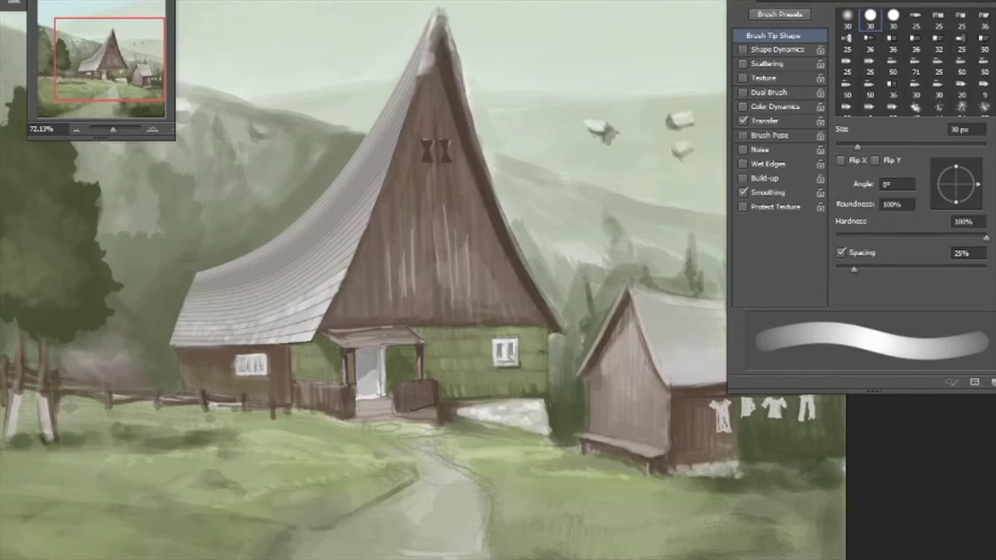
- Continue the light shingle dabs one row further up the left roof slope, using the brush at 9 px
{"action": "key", "text": "e"}
{"action": "scroll", "coordinate": [436, 234], "scroll_direction": "up", "scroll_amount": 3}
{"action": "mouse_move", "coordinate": [459, 297]}
{"action": "left_mouse_down"}
{"action": "mouse_move", "coordinate": [249, 378]}
{"action": "mouse_move", "coordinate": [267, 385]}
{"action": "mouse_move", "coordinate": [404, 334]}
{"action": "mouse_move", "coordinate": [455, 300]}
{"action": "mouse_move", "coordinate": [365, 361]}
{"action": "mouse_move", "coordinate": [474, 268]}
{"action": "mouse_move", "coordinate": [216, 385]}
{"action": "left_mouse_up"}
{"action": "scroll", "coordinate": [371, 389], "scroll_direction": "down", "scroll_amount": 4}
{"action": "scroll", "coordinate": [372, 389], "scroll_direction": "up", "scroll_amount": 5}
{"action": "scroll", "coordinate": [216, 385], "scroll_direction": "down", "scroll_amount": 4}
{"action": "scroll", "coordinate": [268, 445], "scroll_direction": "up", "scroll_amount": 2}
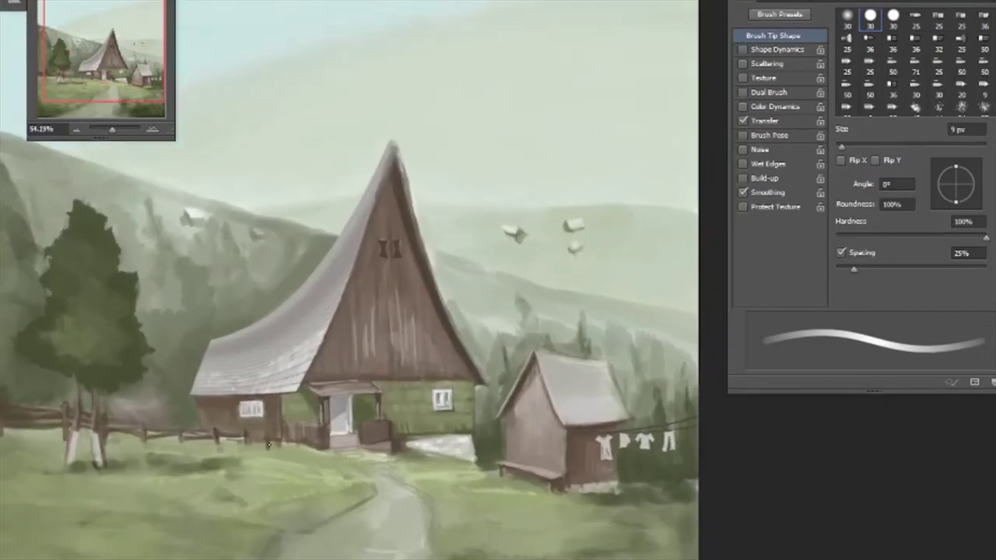
- Select a thin shingle row midway up the left roof slope, paint light shingles in it at 9 px and deselect
{"action": "scroll", "coordinate": [329, 415], "scroll_direction": "up", "scroll_amount": 4}
{"action": "left_click_drag", "start_coordinate": [506, 288], "coordinate": [159, 434]}
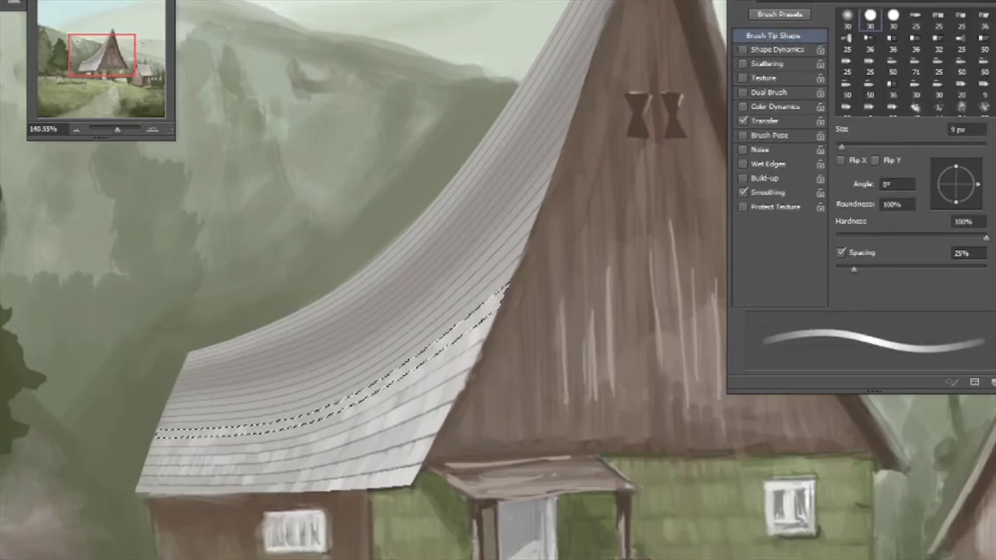
{"action": "left_click_drag", "start_coordinate": [495, 305], "coordinate": [421, 312]}
{"action": "scroll", "coordinate": [421, 313], "scroll_direction": "down", "scroll_amount": 5}
{"action": "key", "text": "ctrl+d"}
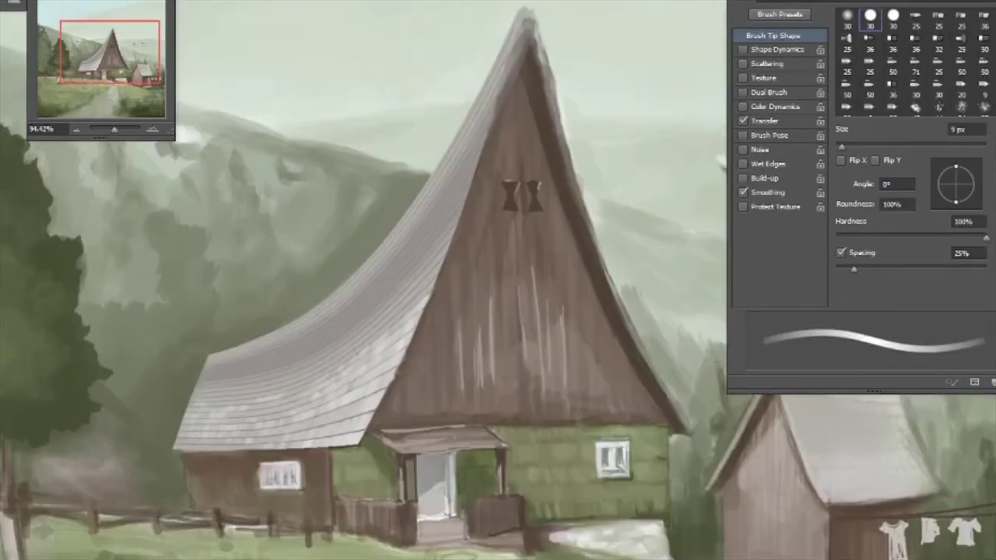
- Select the roof's upper edge band and a middle shingle row, and paint light highlights inside them at 6 px
{"action": "scroll", "coordinate": [374, 344], "scroll_direction": "up", "scroll_amount": 3}
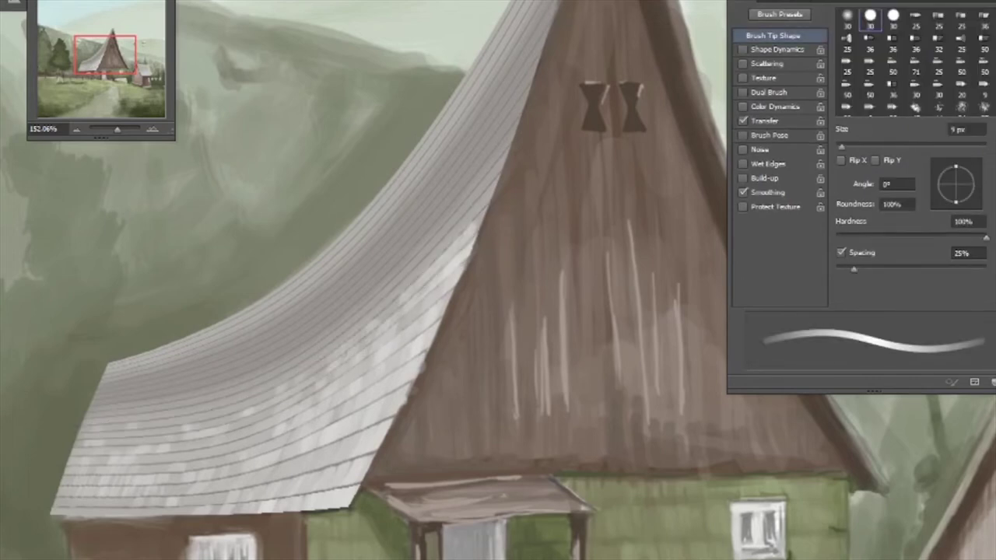
{"action": "left_click_drag", "start_coordinate": [702, 465], "coordinate": [659, 510]}
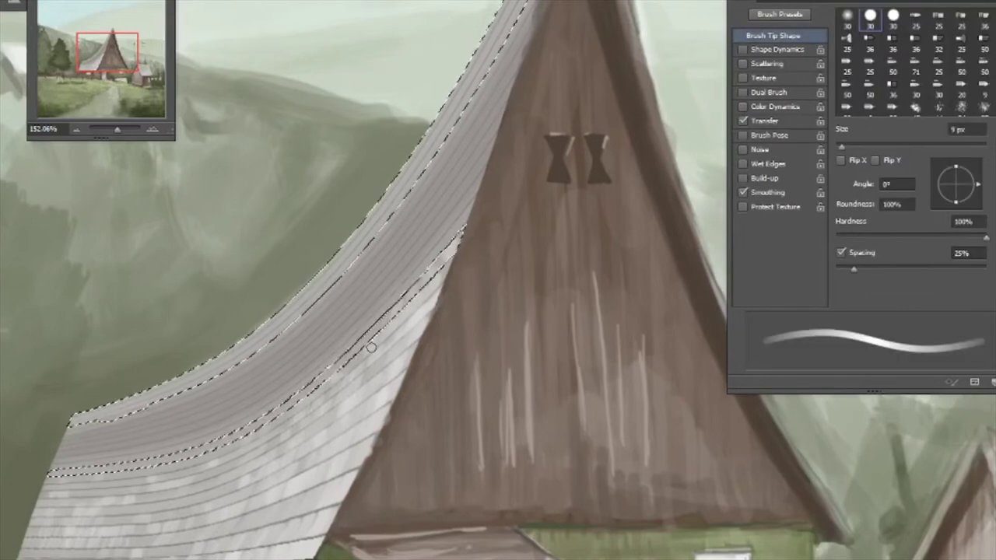
{"action": "scroll", "coordinate": [488, 130], "scroll_direction": "up", "scroll_amount": 3}
{"action": "mouse_move", "coordinate": [488, 130]}
{"action": "left_mouse_down"}
{"action": "mouse_move", "coordinate": [540, 31]}
{"action": "mouse_move", "coordinate": [477, 156]}
{"action": "mouse_move", "coordinate": [446, 188]}
{"action": "left_mouse_up"}
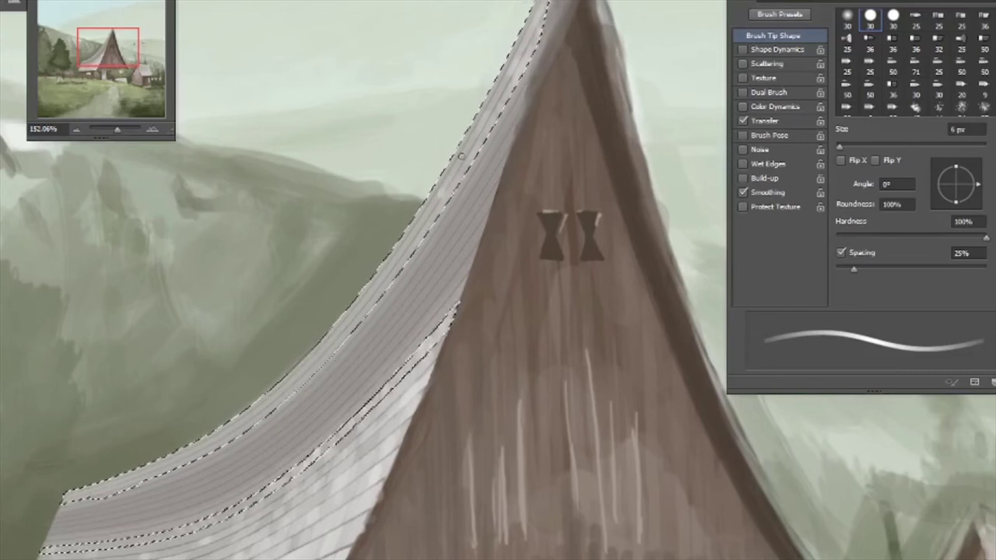
{"action": "scroll", "coordinate": [408, 225], "scroll_direction": "down", "scroll_amount": 5}
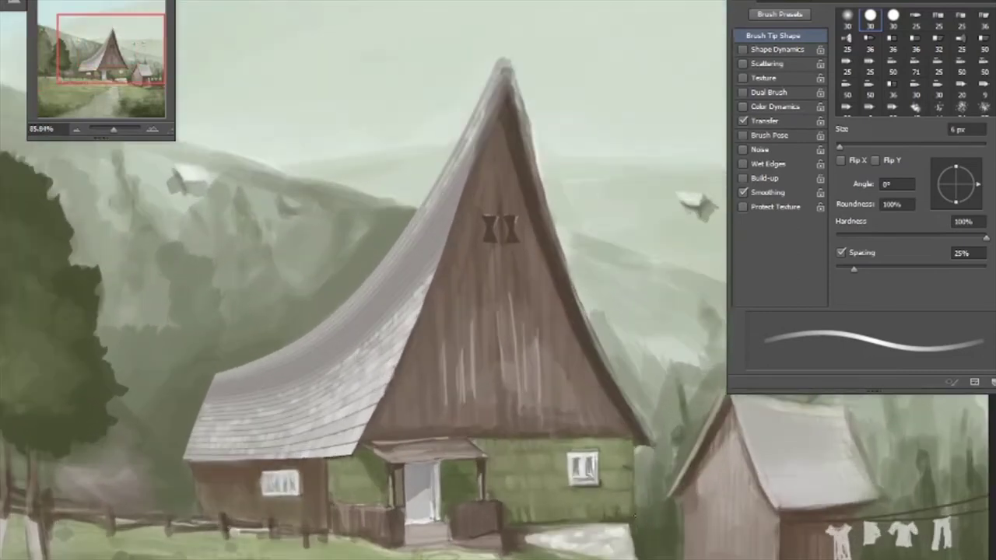
- Select narrow bands along the left roof's curved upper edge up to the peak, and paint light highlights in them at 6 px
{"action": "scroll", "coordinate": [614, 343], "scroll_direction": "down", "scroll_amount": 3}
{"action": "left_click_drag", "start_coordinate": [397, 435], "coordinate": [351, 435]}
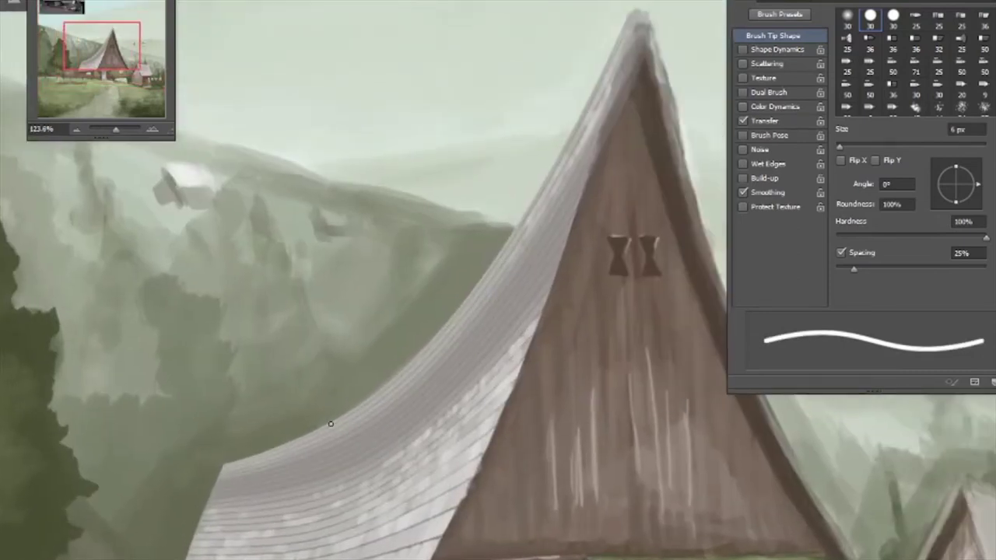
{"action": "left_click", "coordinate": [411, 364]}
{"action": "mouse_move", "coordinate": [411, 364]}
{"action": "left_mouse_down"}
{"action": "mouse_move", "coordinate": [560, 167]}
{"action": "mouse_move", "coordinate": [619, 23]}
{"action": "left_mouse_up"}
{"action": "mouse_move", "coordinate": [225, 482]}
{"action": "left_mouse_down"}
{"action": "mouse_move", "coordinate": [234, 459]}
{"action": "mouse_move", "coordinate": [366, 404]}
{"action": "left_mouse_up"}
{"action": "mouse_move", "coordinate": [272, 452]}
{"action": "left_mouse_down"}
{"action": "mouse_move", "coordinate": [420, 354]}
{"action": "mouse_move", "coordinate": [623, 23]}
{"action": "left_mouse_up"}
{"action": "left_click_drag", "start_coordinate": [513, 241], "coordinate": [614, 31]}
{"action": "key", "text": "ctrl+d"}
- Lighten the middle shingle rows of the left roof slope with the brush at 15 px and add fine touches at 5 px
{"action": "scroll", "coordinate": [562, 348], "scroll_direction": "down", "scroll_amount": 2}
{"action": "scroll", "coordinate": [562, 348], "scroll_direction": "down", "scroll_amount": 2}
{"action": "scroll", "coordinate": [471, 402], "scroll_direction": "up", "scroll_amount": 6}
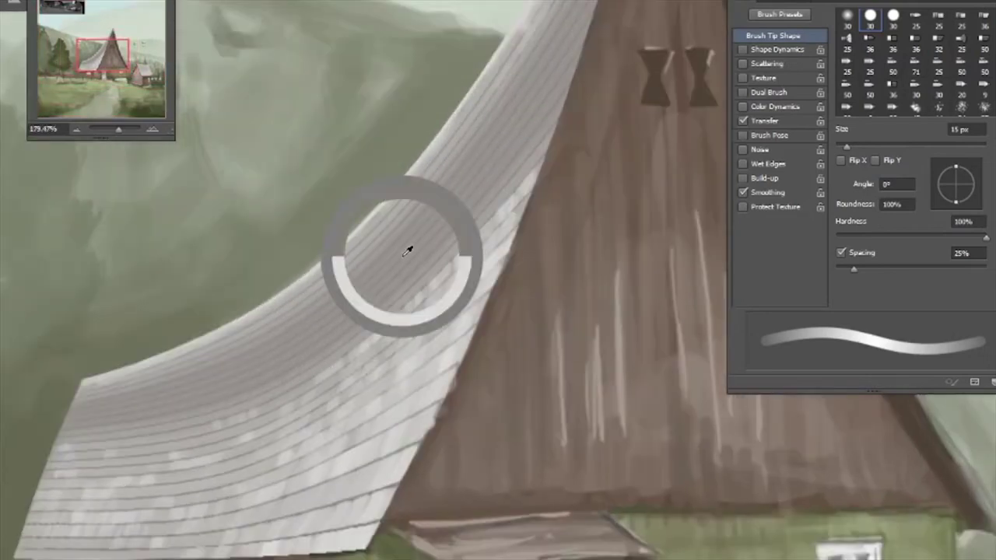
{"action": "key", "text": "bracketleft"}
{"action": "key", "text": "bracketleft"}
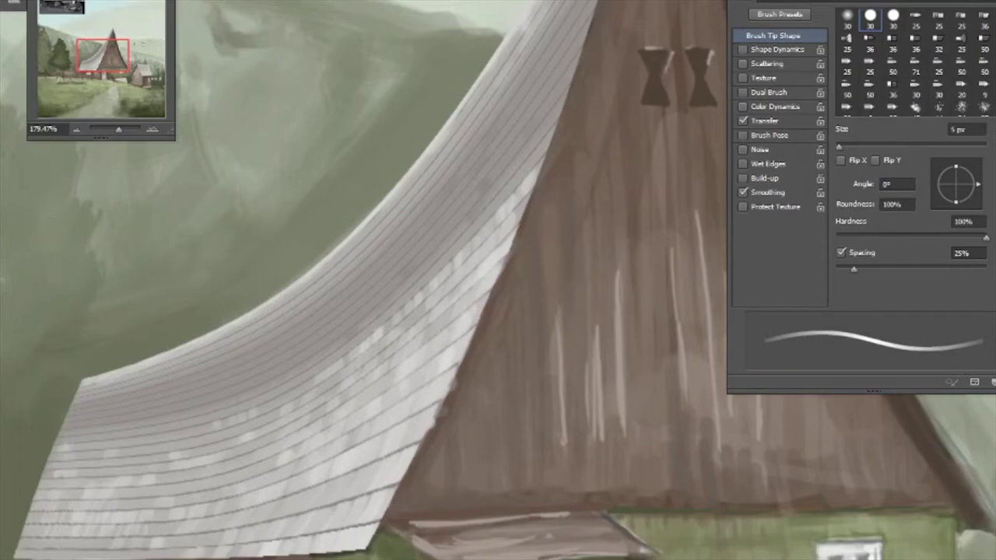
{"action": "left_click_drag", "start_coordinate": [545, 233], "coordinate": [522, 222]}
{"action": "scroll", "coordinate": [471, 253], "scroll_direction": "down", "scroll_amount": 5}
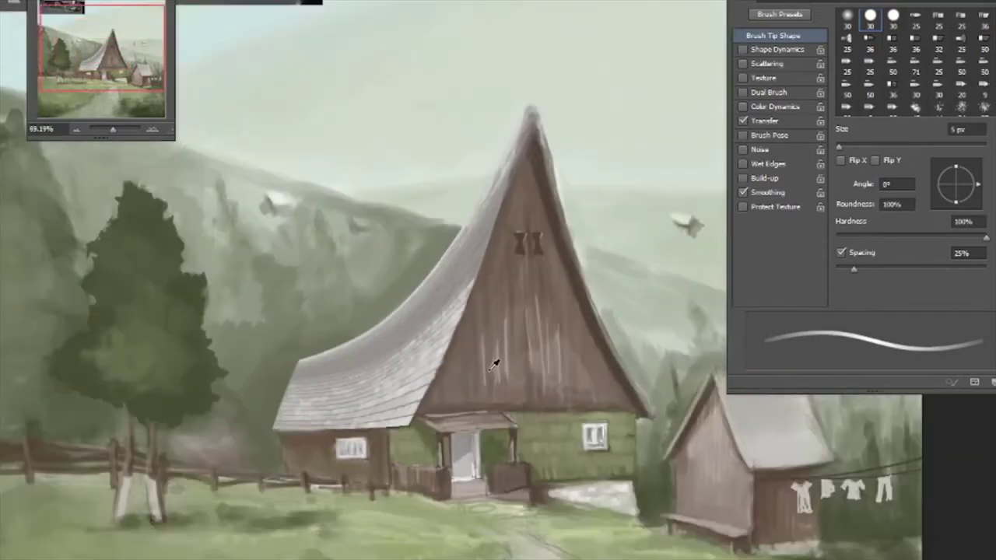
{"action": "scroll", "coordinate": [449, 363], "scroll_direction": "up", "scroll_amount": 6}
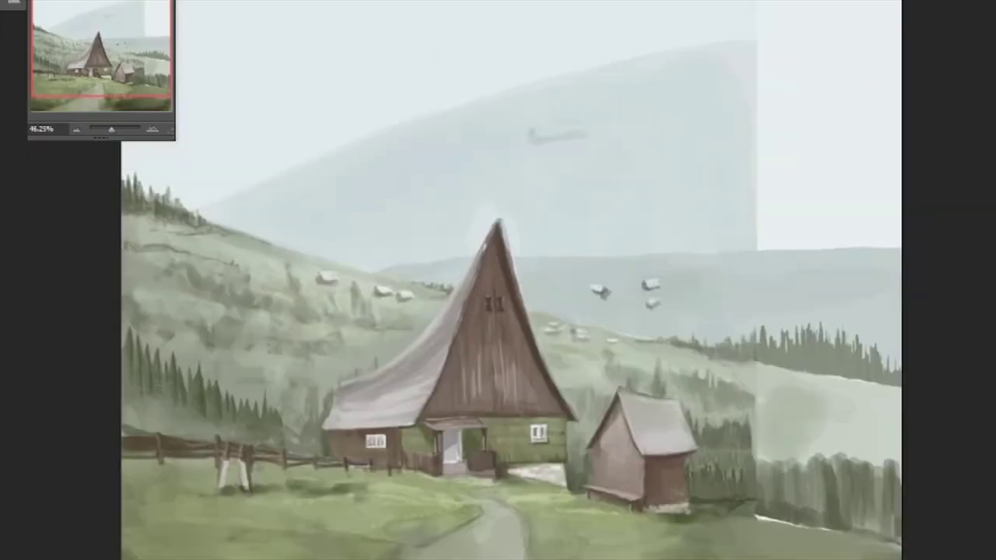
- Select the large distant hill and extend its hazy blue-green colour across the blank strip beside it, up to the canvas edge
{"action": "key", "text": "ctrl+shift+d"}
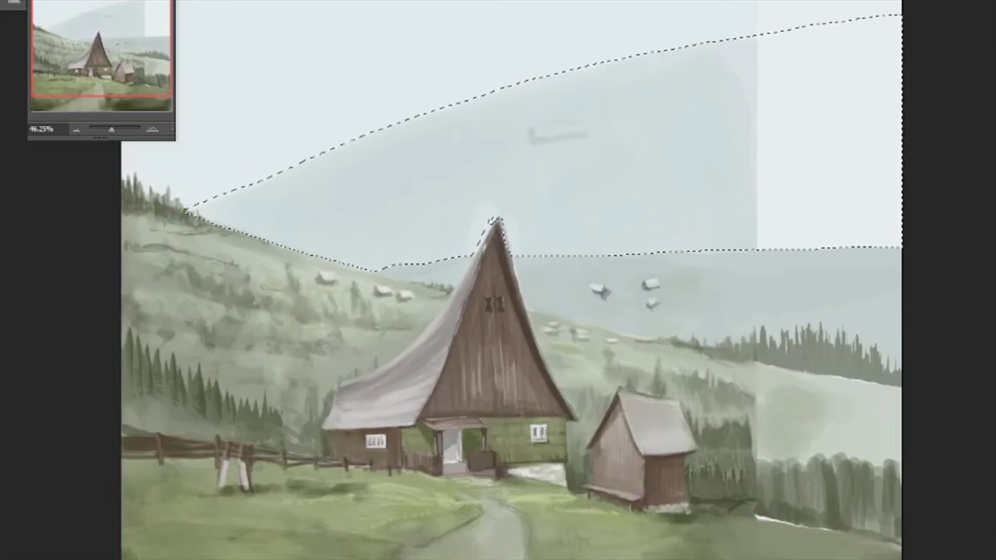
{"action": "mouse_move", "coordinate": [778, 226]}
{"action": "left_mouse_down"}
{"action": "mouse_move", "coordinate": [771, 195]}
{"action": "mouse_move", "coordinate": [803, 31]}
{"action": "mouse_move", "coordinate": [764, 63]}
{"action": "left_mouse_up"}
{"action": "key", "text": "F5"}
{"action": "key", "text": "bracketleft"}
{"action": "key", "text": "bracketleft"}
{"action": "key", "text": "bracketleft"}
{"action": "key", "text": "F5"}
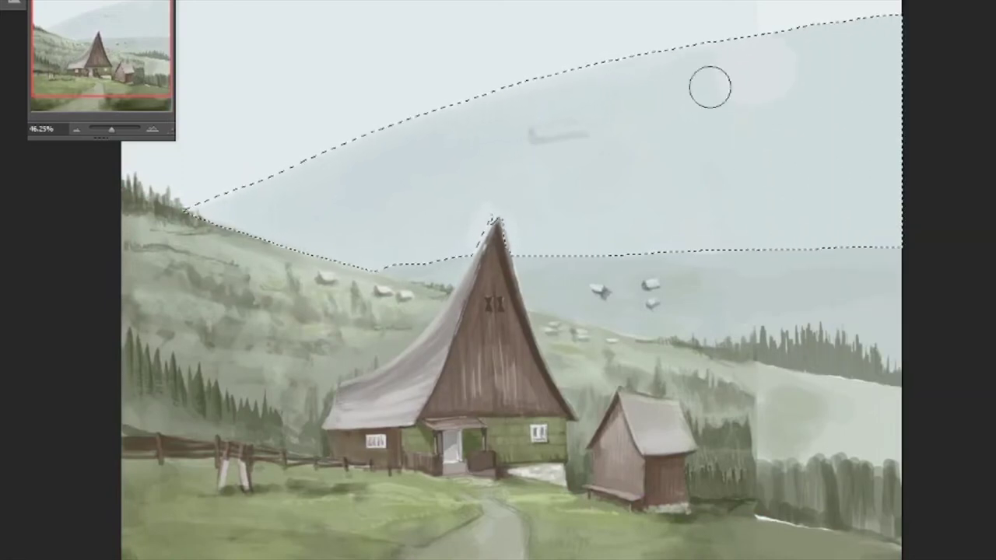
{"action": "key", "text": "ctrl+d"}
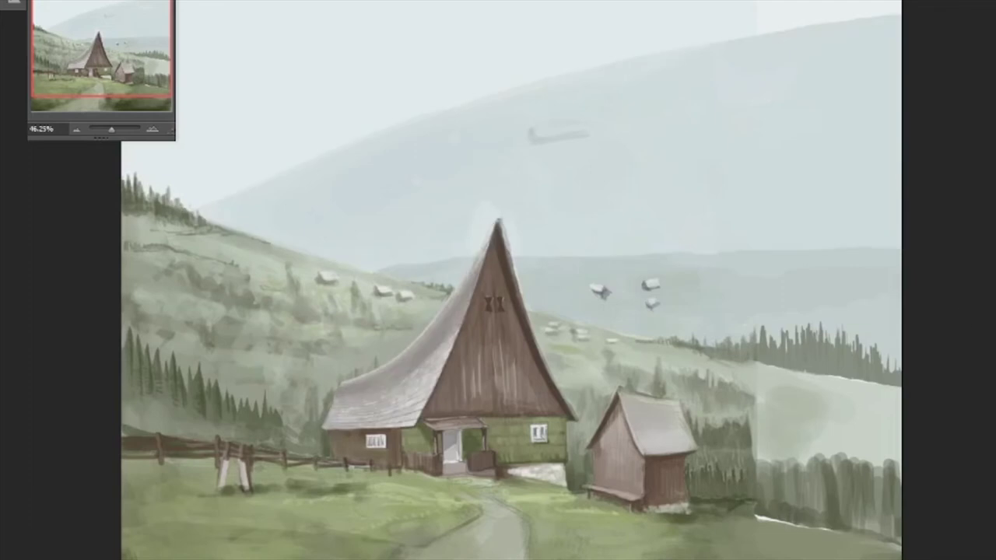
- Select the foreground area and paint green over the white gap along the meadow's upper edge beyond the shed
{"action": "scroll", "coordinate": [511, 280], "scroll_direction": "down", "scroll_amount": 5}
{"action": "left_click", "coordinate": [801, 426]}
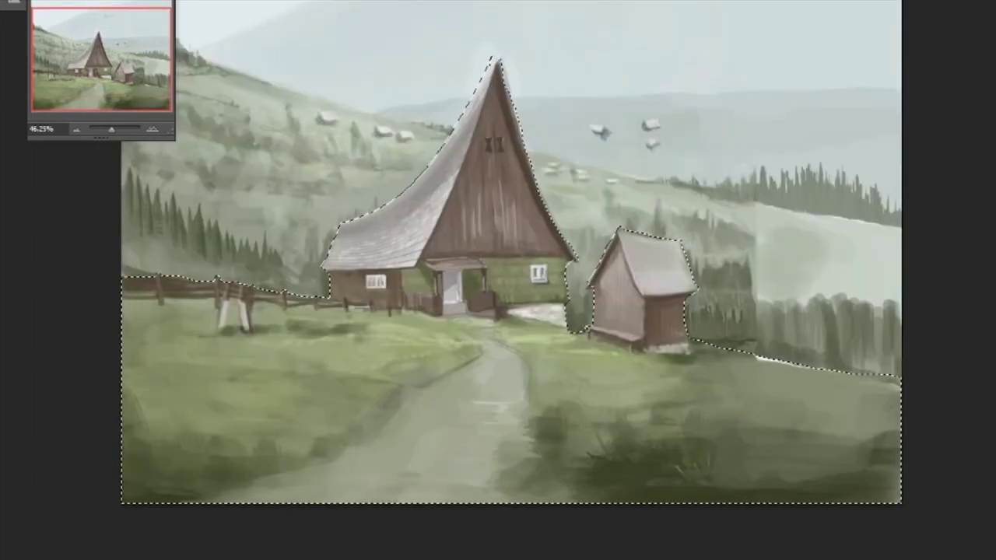
{"action": "left_click_drag", "start_coordinate": [852, 372], "coordinate": [684, 362]}
- Select the middle hillside behind the shed and blend its pale meadow across the vertical seam
{"action": "left_click", "coordinate": [712, 319]}
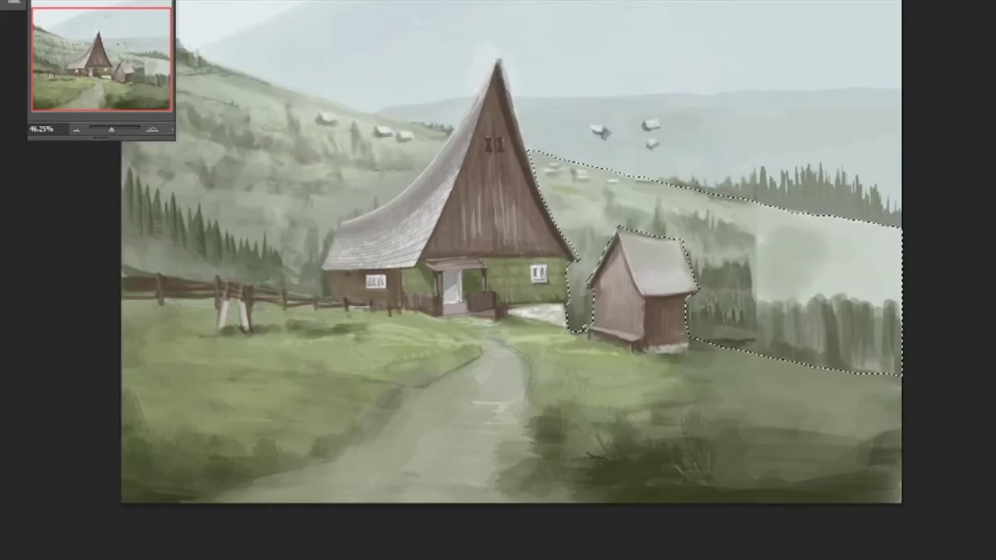
{"action": "left_click", "coordinate": [684, 311]}
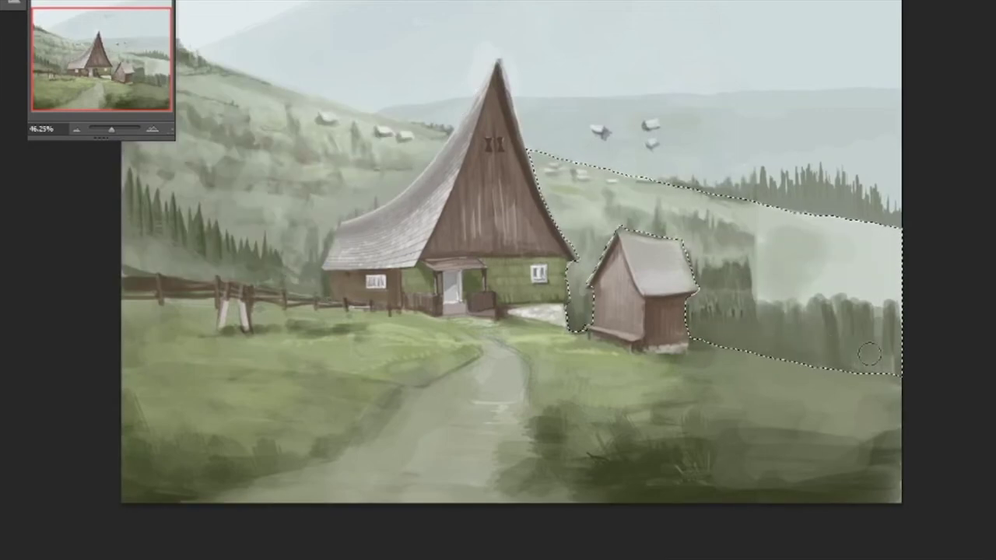
{"action": "mouse_move", "coordinate": [871, 287]}
{"action": "left_mouse_down"}
{"action": "mouse_move", "coordinate": [770, 263]}
{"action": "mouse_move", "coordinate": [850, 266]}
{"action": "left_mouse_up"}
{"action": "key", "text": "ctrl+d"}
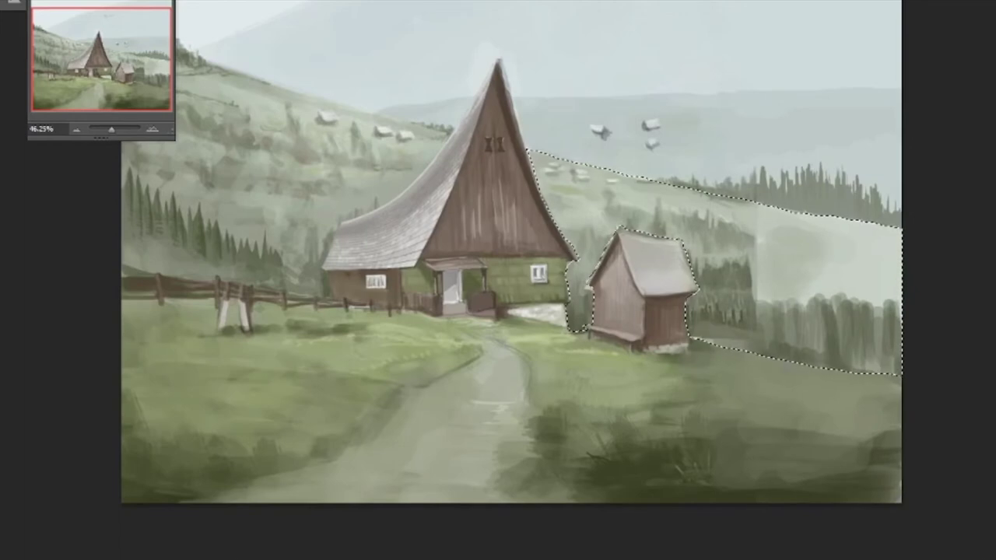
{"action": "key", "text": "ctrl+d"}
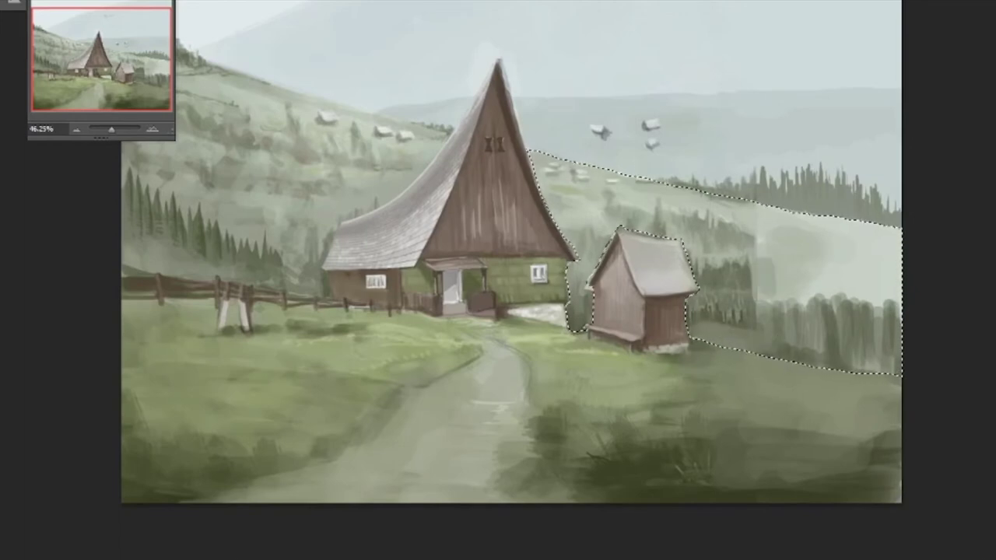
- Select a jagged treetop band across the pale hillside beyond the shed and paint a conifer row fading into mist
{"action": "left_click_drag", "start_coordinate": [835, 273], "coordinate": [884, 264]}
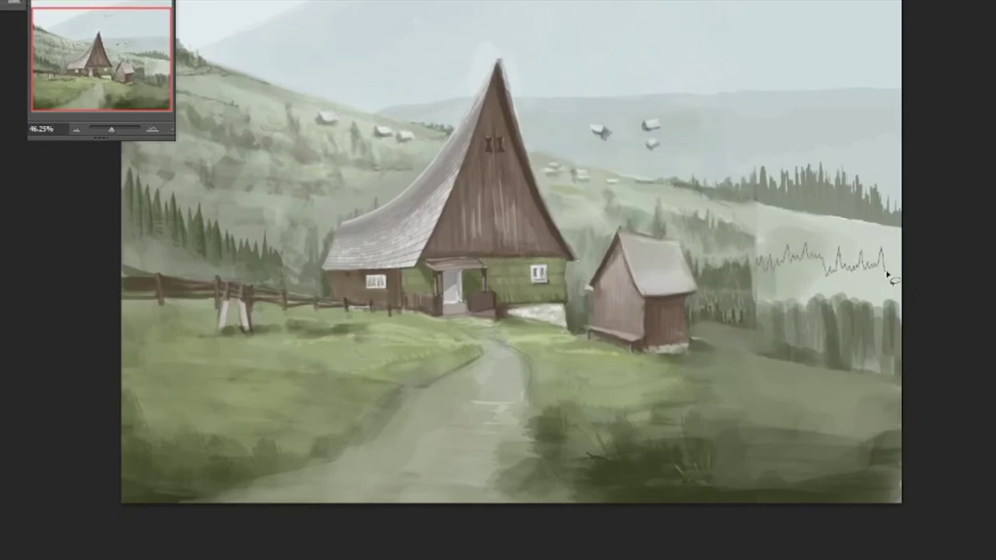
{"action": "left_click_drag", "start_coordinate": [891, 342], "coordinate": [736, 278]}
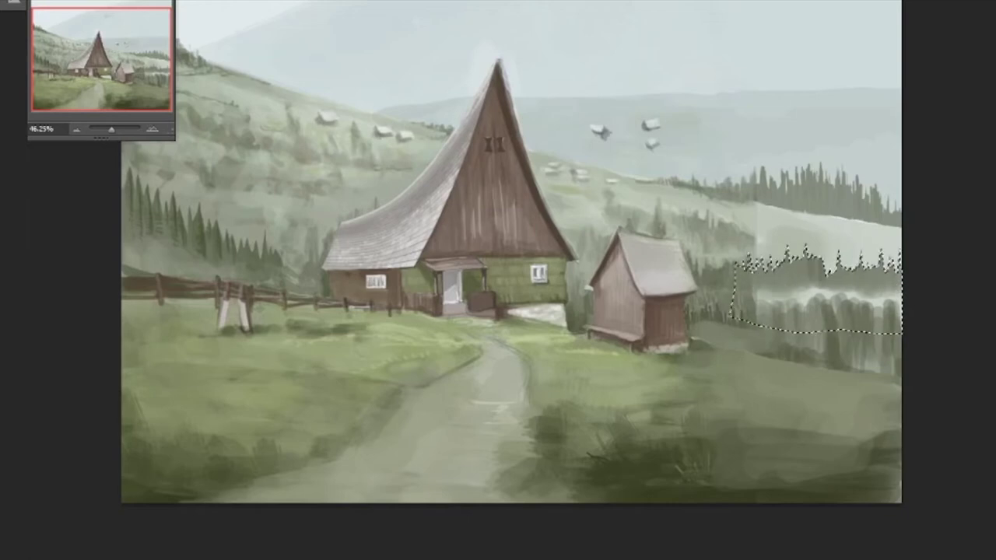
{"action": "key", "text": "ctrl+d"}
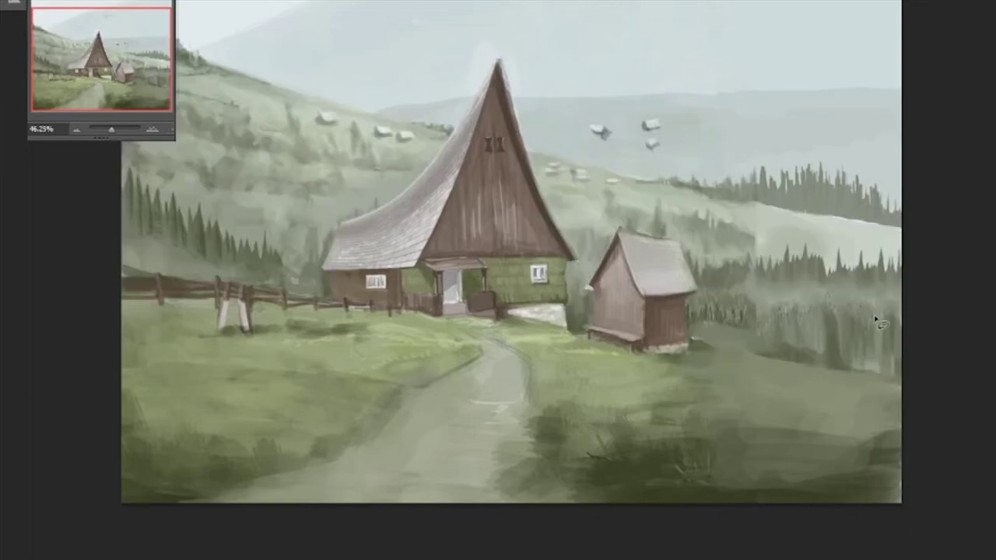
- Select a second jagged treetop band just above the meadow beyond the shed, paint it dark green and deselect
{"action": "key", "text": "ctrl+shift+d"}
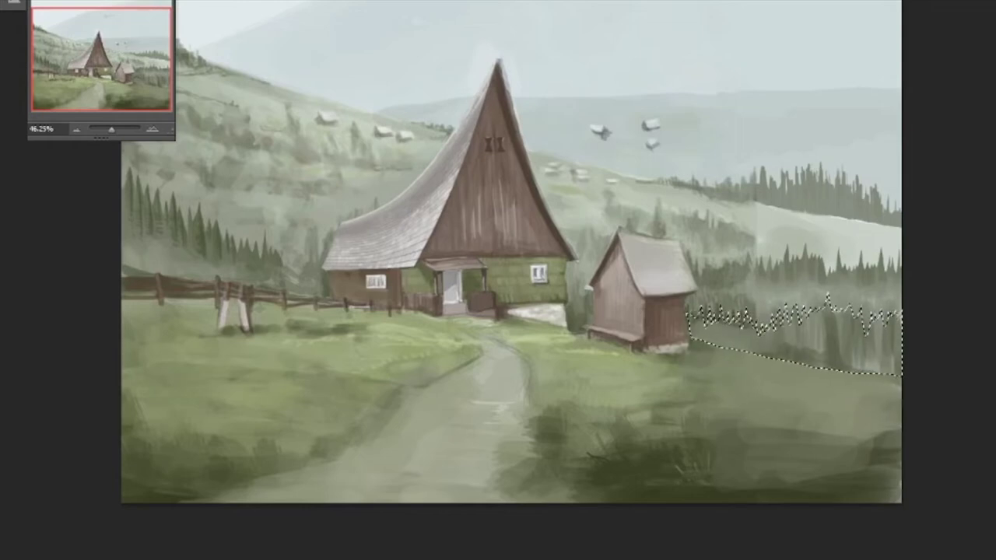
{"action": "left_click", "coordinate": [219, 235]}
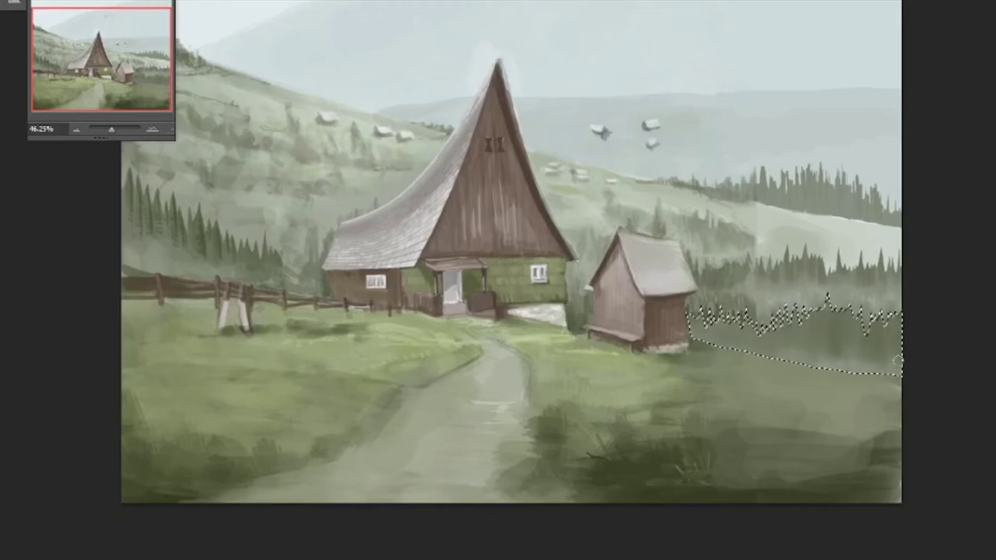
{"action": "key", "text": "ctrl+d"}
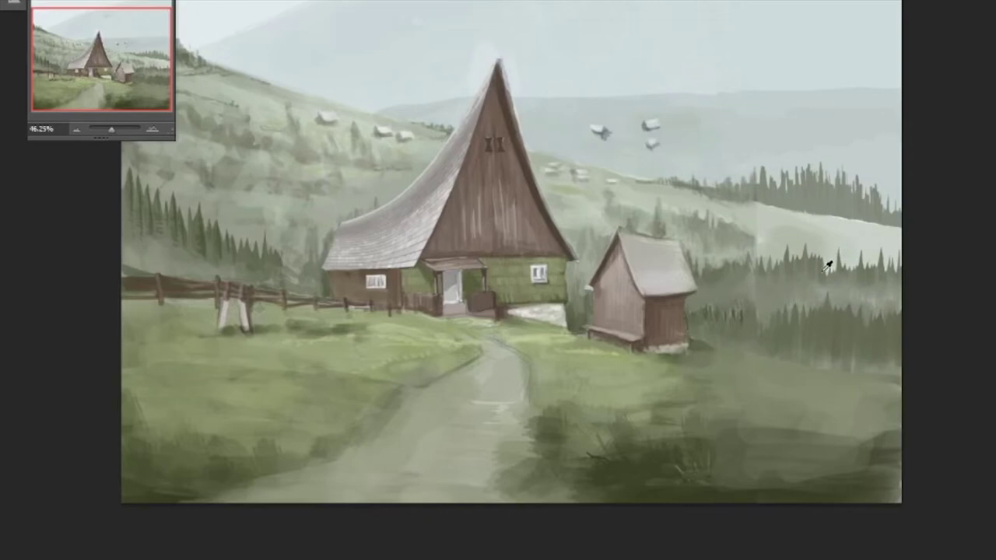
- Fill out the upper conifer row beyond the shed with more treetops and blend the misty gap below it
{"action": "key", "text": "F5"}
{"action": "key", "text": "F5"}
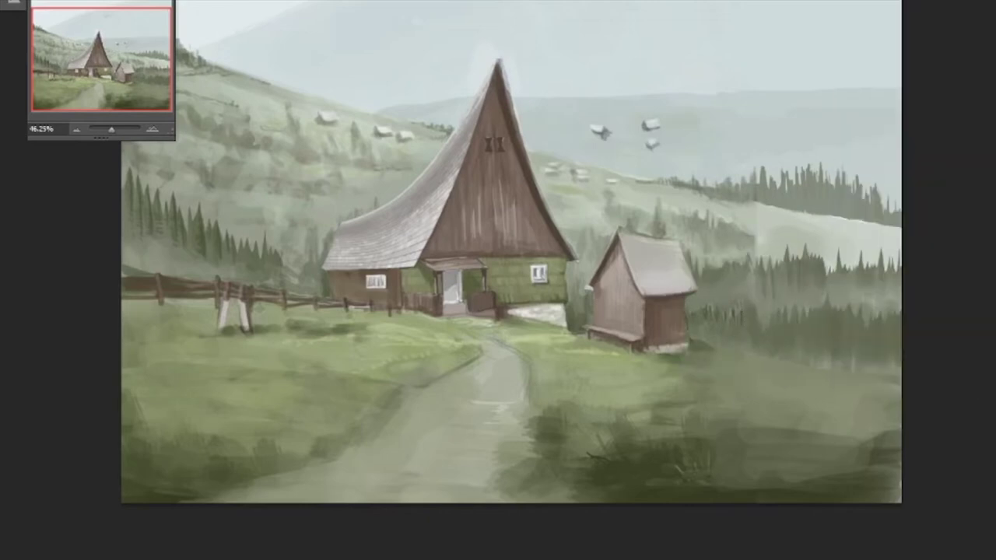
{"action": "left_click_drag", "start_coordinate": [801, 286], "coordinate": [879, 299]}
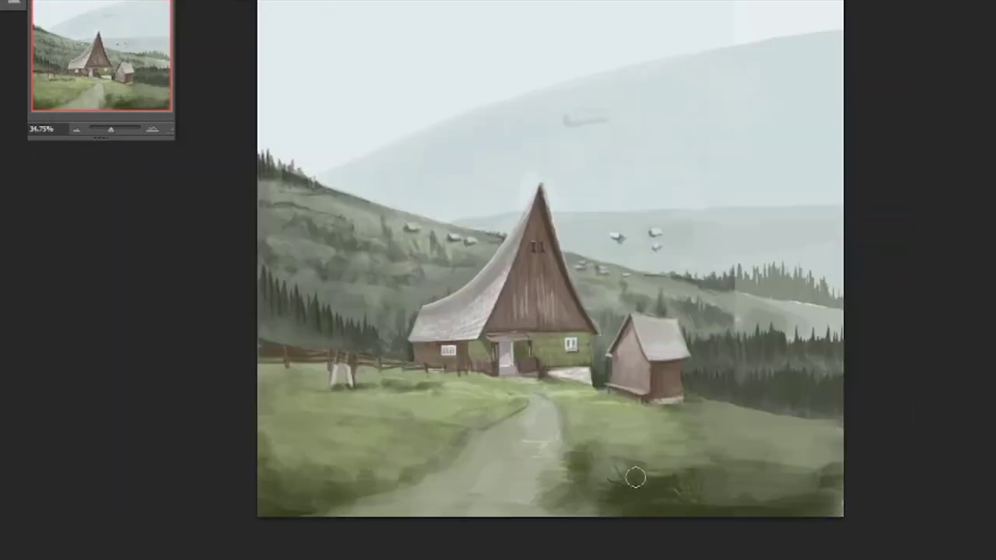
- Smooth the dark grass in the meadow's near corner with a large soft brush and undo the darkening of the hillsides
{"action": "key", "text": "F5"}
{"action": "key", "text": "F5"}
{"action": "key", "text": "F5"}
{"action": "key", "text": "F5"}
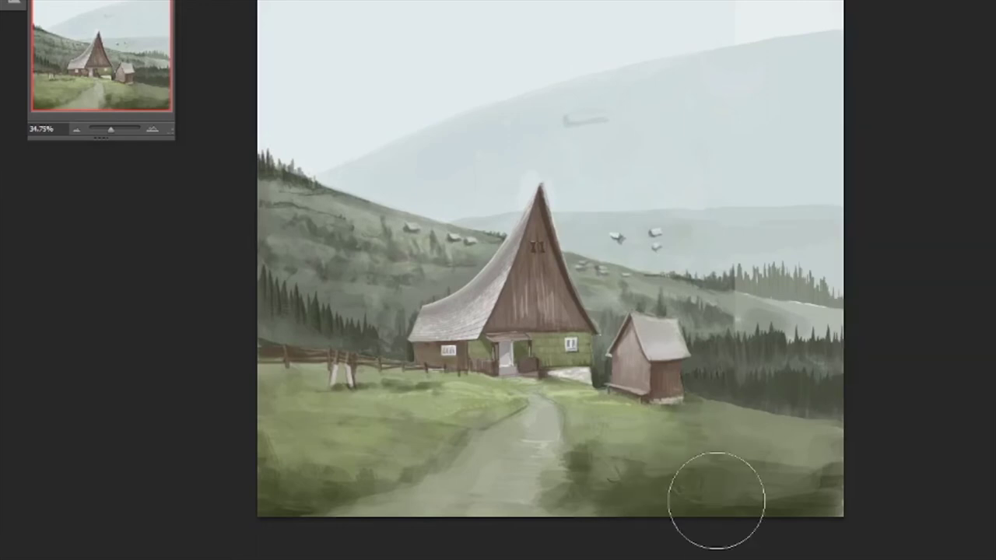
{"action": "key", "text": "ctrl+z"}
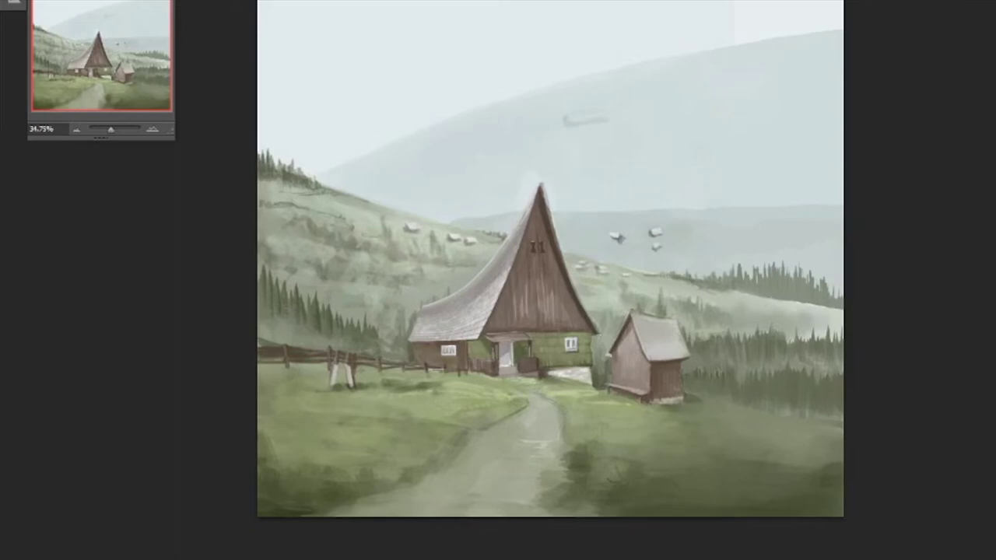
- Turn off Shape Dynamics for the soft brush and deepen the forest colour beyond the shed
{"action": "scroll", "coordinate": [801, 327], "scroll_direction": "up", "scroll_amount": 3}
{"action": "key", "text": "F5"}
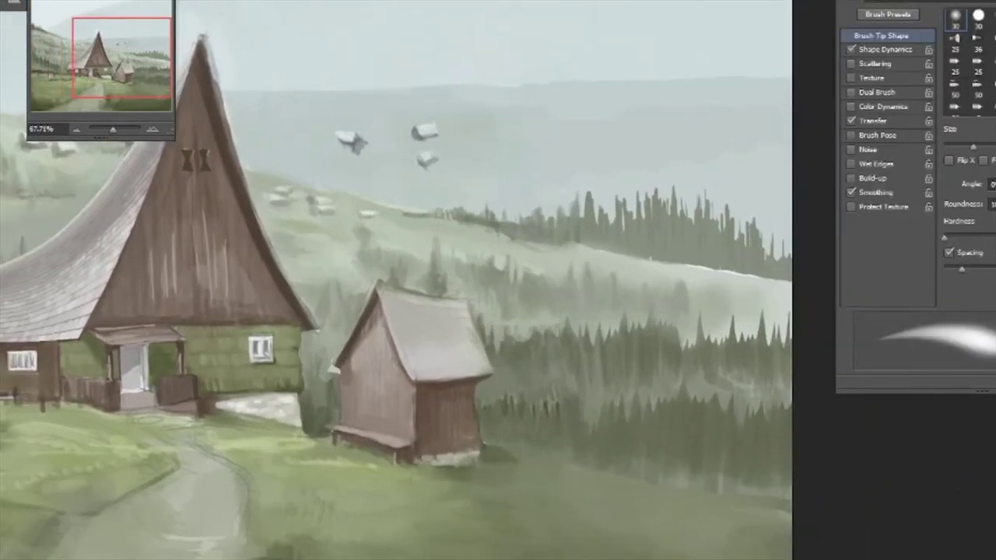
{"action": "key", "text": "]"}
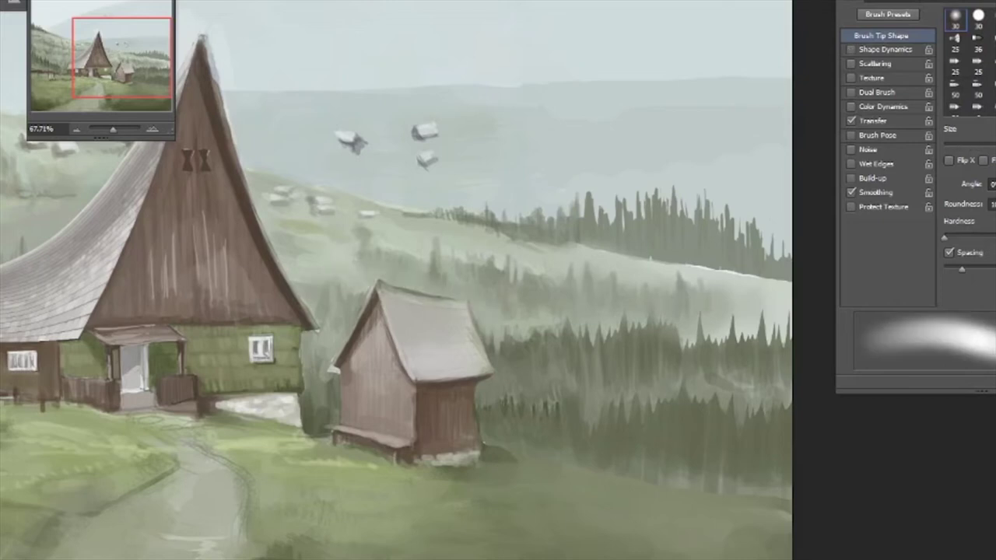
- Adjust the scene with Hue/Saturation and Brightness/Contrast for darker hillsides, richer meadow green and a brighter house
{"action": "scroll", "coordinate": [698, 450], "scroll_direction": "down", "scroll_amount": 2}
{"action": "key", "text": "ctrl+u"}
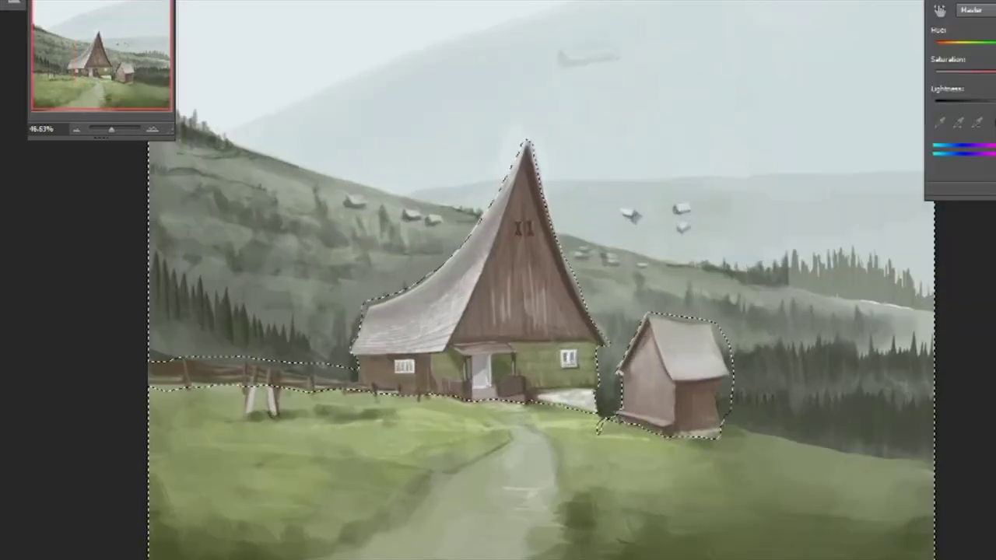
{"action": "scroll", "coordinate": [506, 383], "scroll_direction": "down", "scroll_amount": 2}
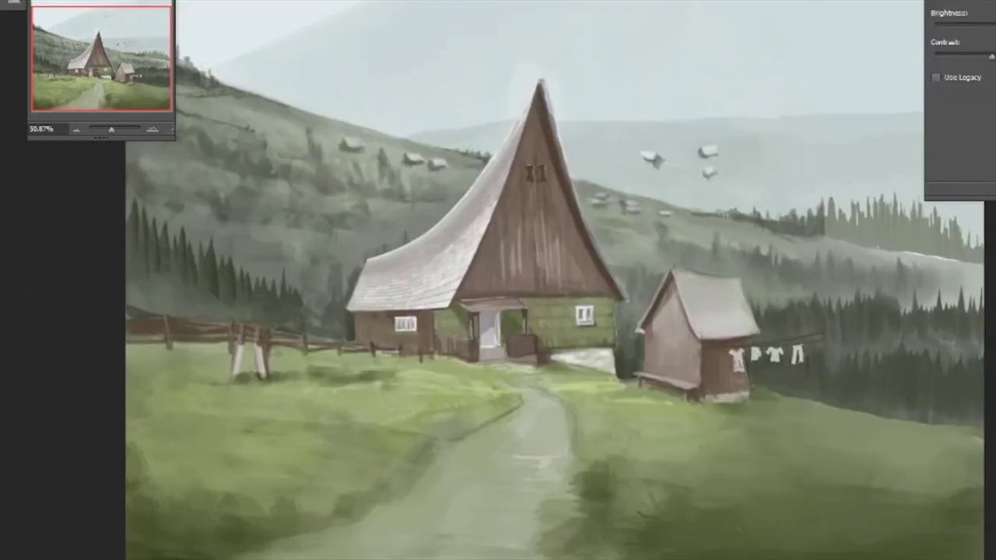
{"action": "left_click_drag", "start_coordinate": [795, 285], "coordinate": [730, 254]}
{"action": "scroll", "coordinate": [652, 412], "scroll_direction": "down", "scroll_amount": 4}
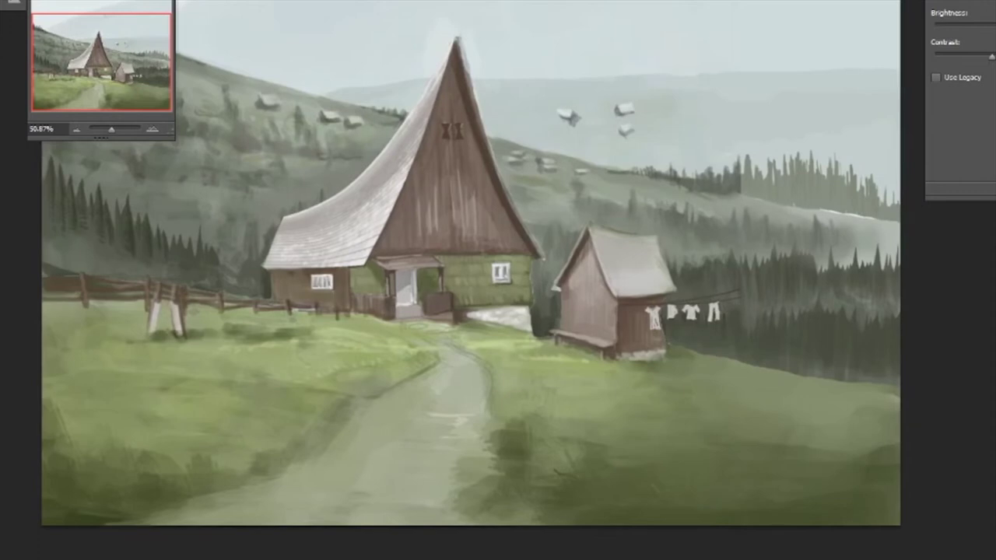
- Correct the flat colour mask so the red hillside area meets the blue house area cleanly along the gable's right edge
{"action": "scroll", "coordinate": [652, 411], "scroll_direction": "up", "scroll_amount": 5}
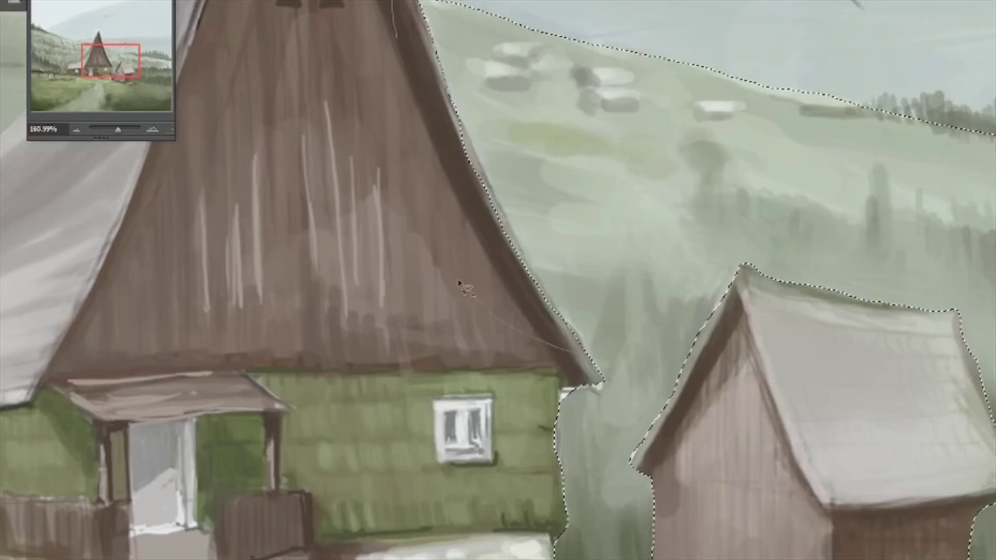
{"action": "scroll", "coordinate": [575, 356], "scroll_direction": "down", "scroll_amount": 2}
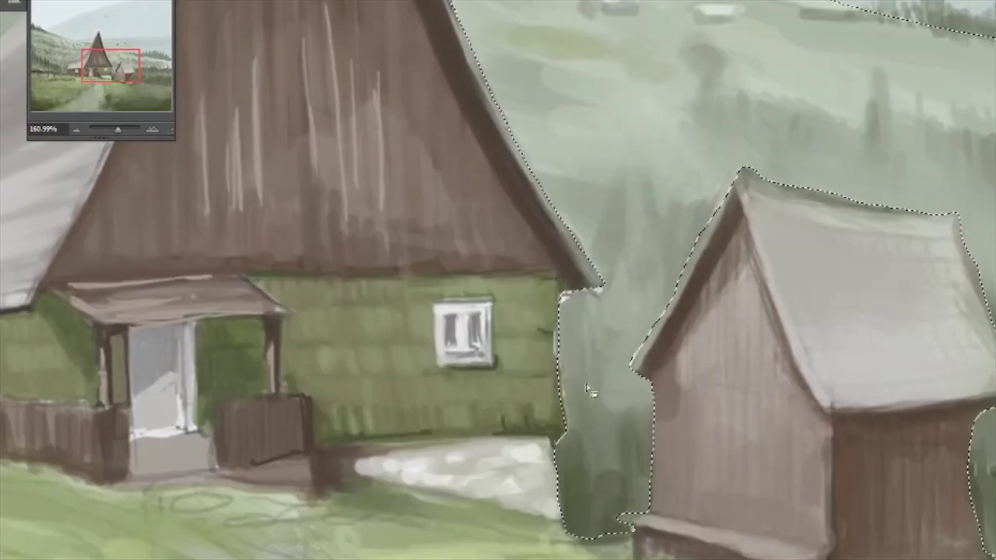
{"action": "key", "text": "ctrl+comma"}
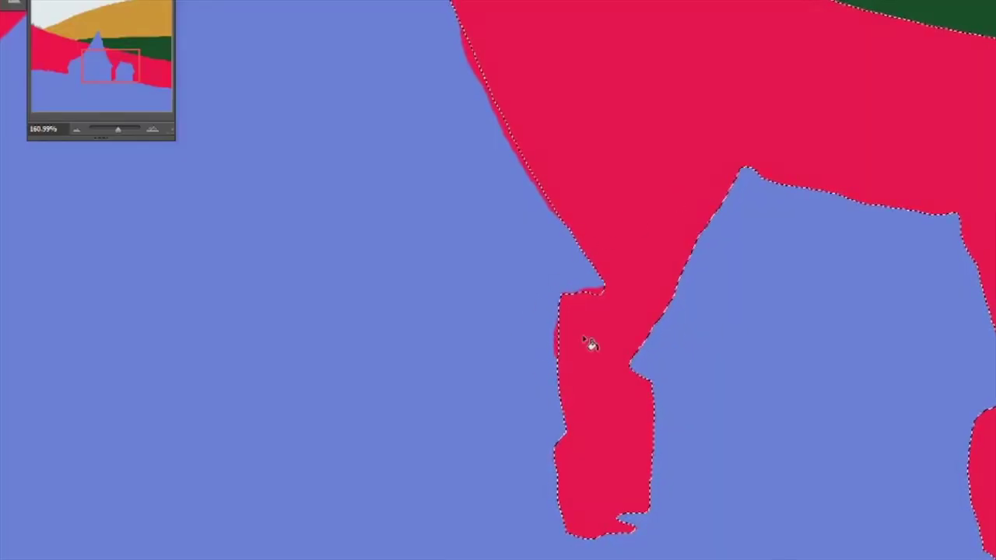
{"action": "mouse_move", "coordinate": [501, 195]}
{"action": "left_mouse_down"}
{"action": "mouse_move", "coordinate": [503, 219]}
{"action": "mouse_move", "coordinate": [523, 189]}
{"action": "mouse_move", "coordinate": [511, 213]}
{"action": "left_mouse_up"}
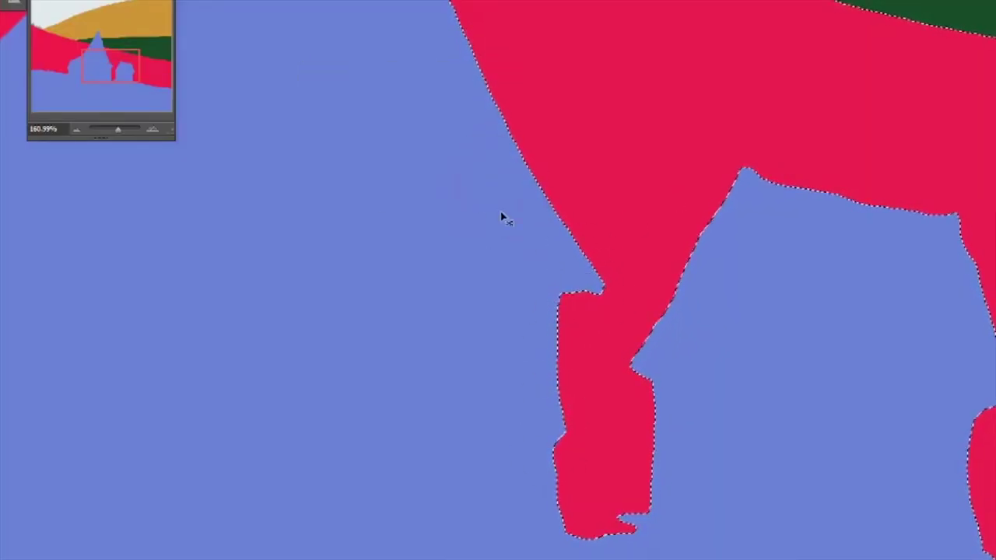
{"action": "key", "text": "ctrl+comma"}
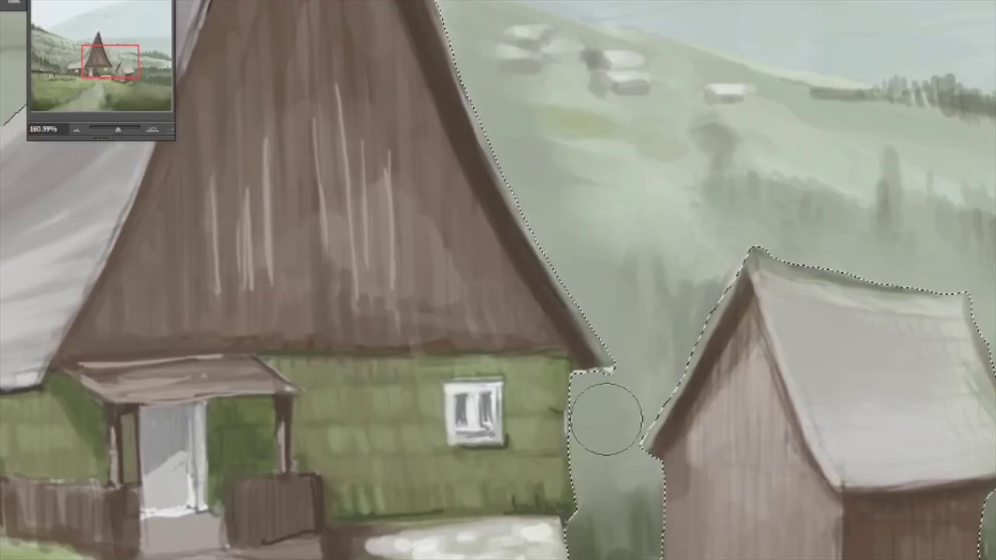
- Soften the hillside between the house and shed with misty green inside the selection, and return to the full flat colour mask
{"action": "right_click", "coordinate": [591, 366]}
{"action": "key", "text": "Escape"}
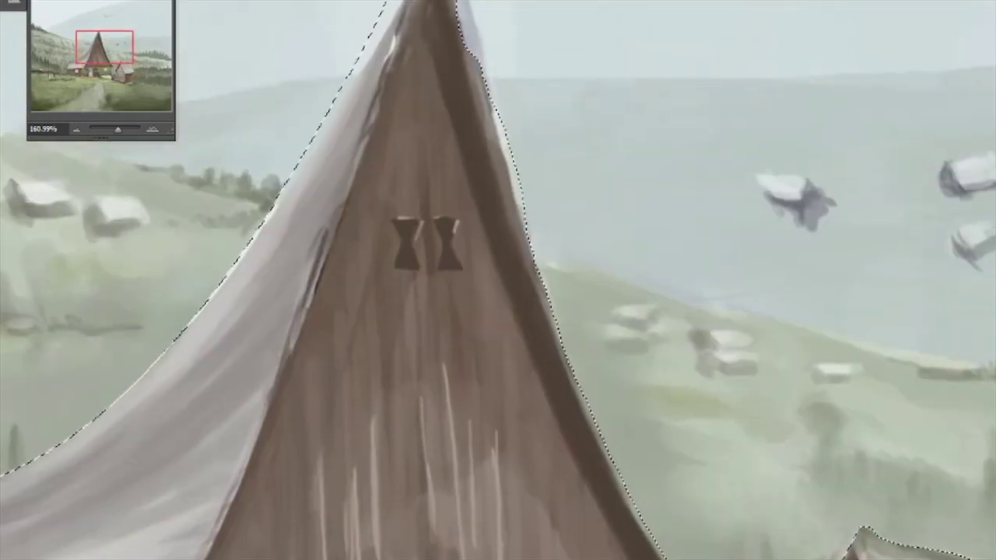
{"action": "key", "text": "ctrl+0"}
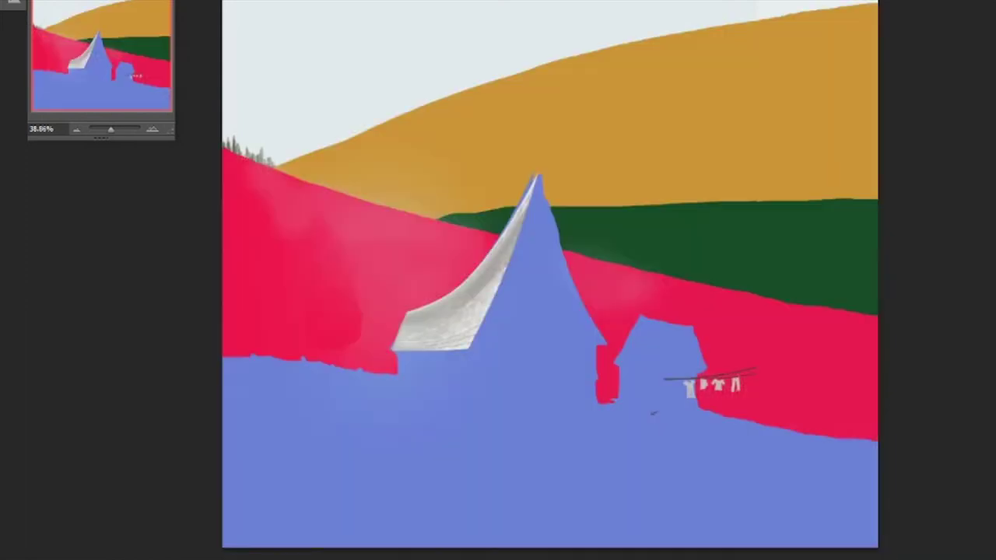
- Add a flat turquoise silhouette of a second steep-roofed building along the canvas's right edge and even out its left wall
{"action": "left_click_drag", "start_coordinate": [845, 201], "coordinate": [764, 347]}
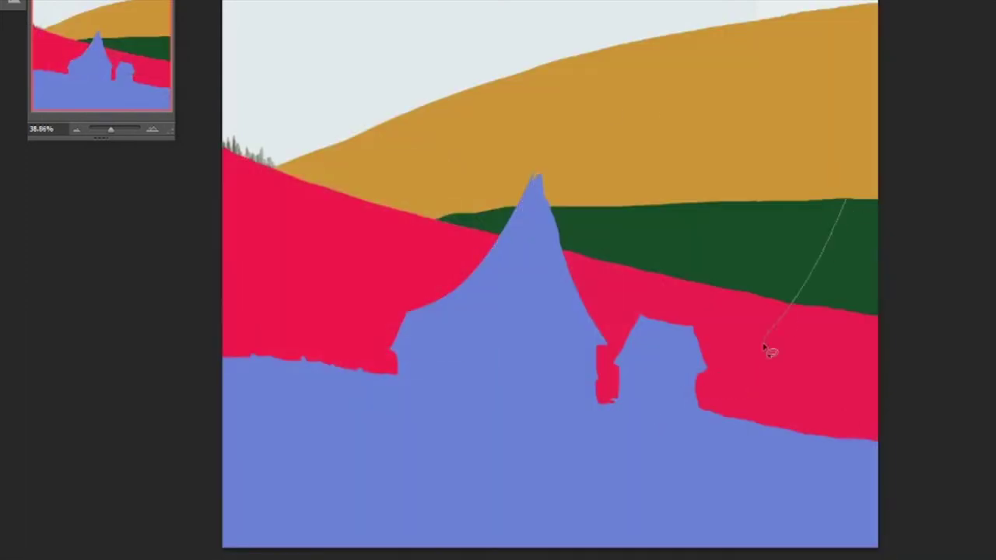
{"action": "left_click_drag", "start_coordinate": [885, 532], "coordinate": [879, 204]}
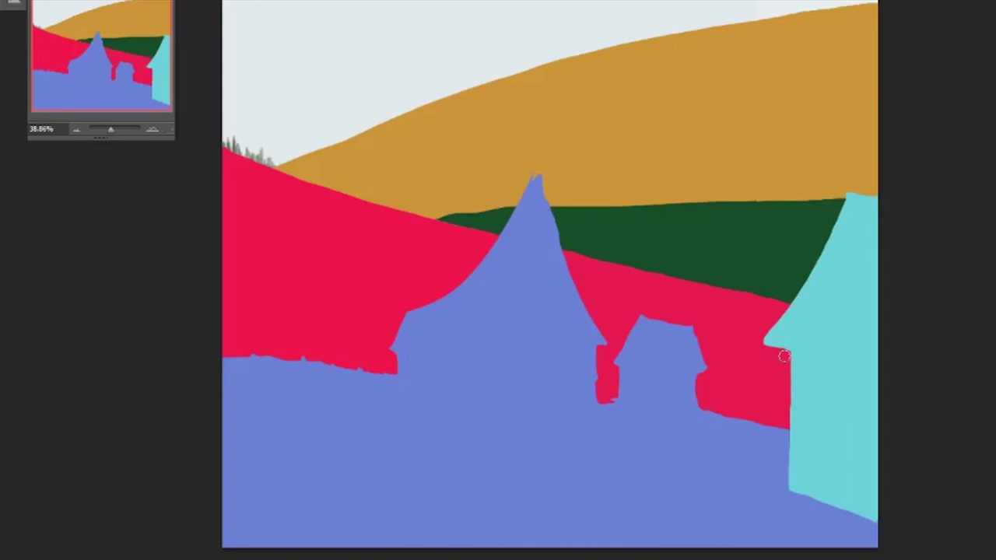
{"action": "mouse_move", "coordinate": [783, 357]}
{"action": "left_mouse_down"}
{"action": "mouse_move", "coordinate": [789, 489]}
{"action": "mouse_move", "coordinate": [876, 510]}
{"action": "left_mouse_up"}
{"action": "key", "text": "ctrl+z"}
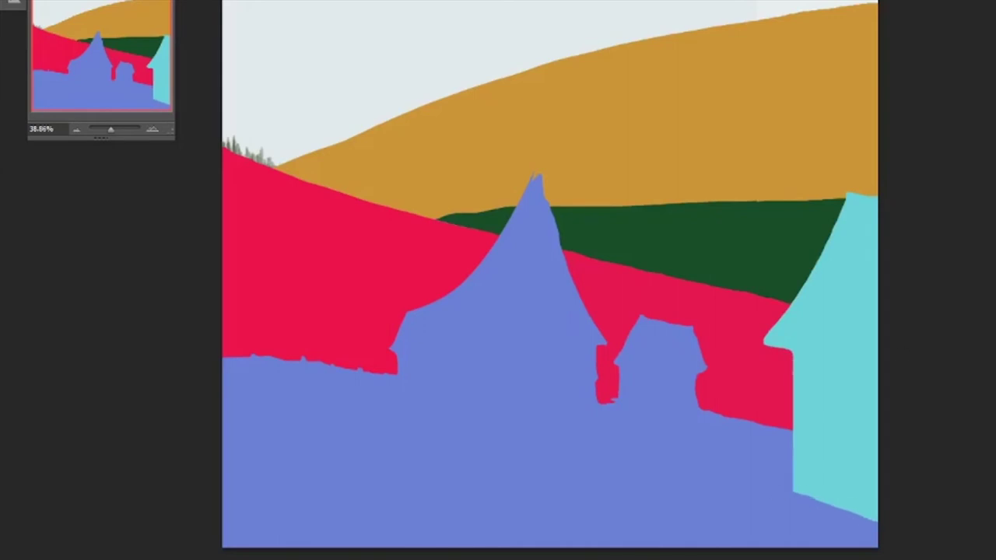
- Choose a round brush tip and extend the turquoise building's roof peak higher over the distant hill
{"action": "key", "text": "F5"}
{"action": "left_click", "coordinate": [956, 22]}
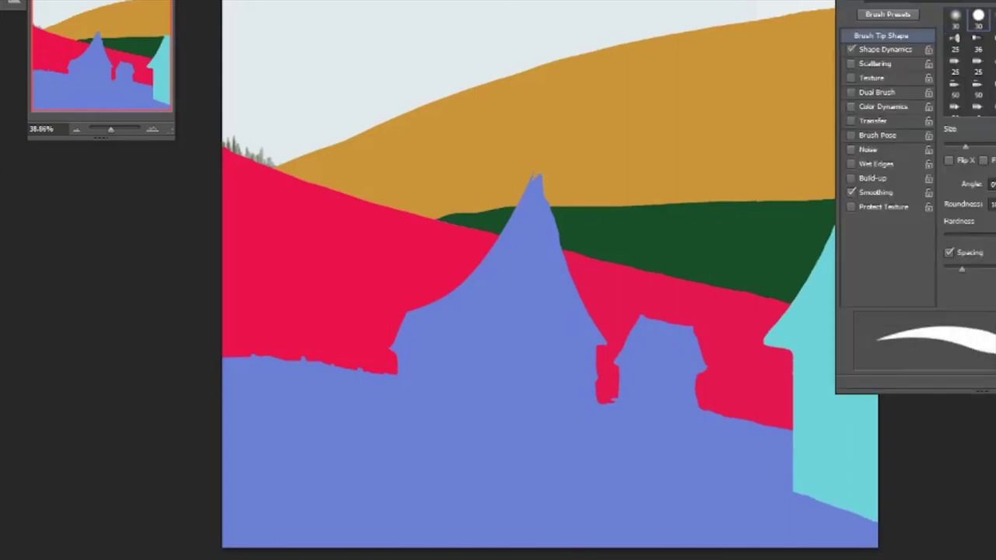
{"action": "key", "text": "F5"}
{"action": "left_click_drag", "start_coordinate": [847, 194], "coordinate": [854, 154]}
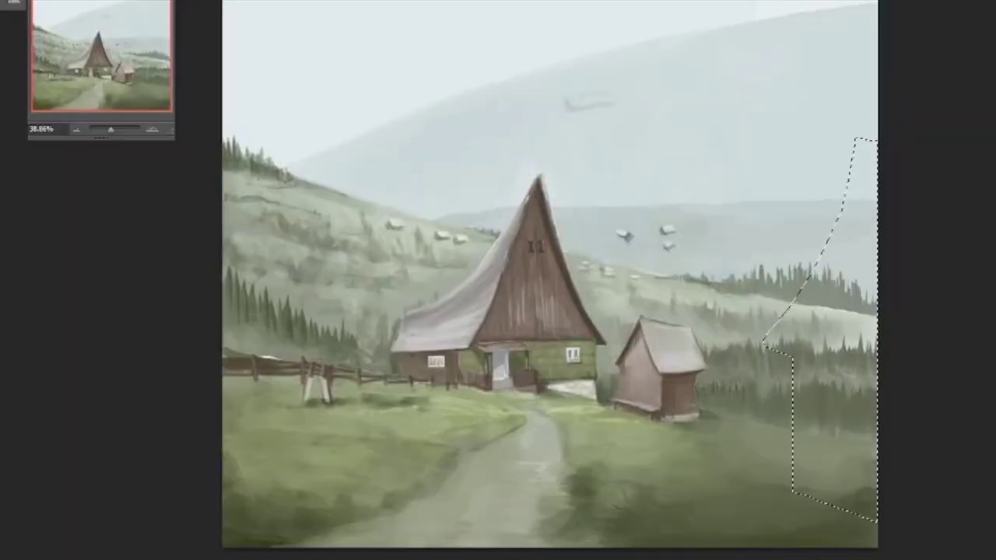
- Fill the foreground building selection with near-black and paint a streaked grey roof, pale corner blocks and a light base strip
{"action": "left_click", "coordinate": [569, 459]}
{"action": "left_click", "coordinate": [872, 309]}
{"action": "left_click", "coordinate": [813, 440]}
{"action": "key", "text": "F5"}
{"action": "key", "text": "F5"}
{"action": "left_click_drag", "start_coordinate": [794, 317], "coordinate": [819, 287]}
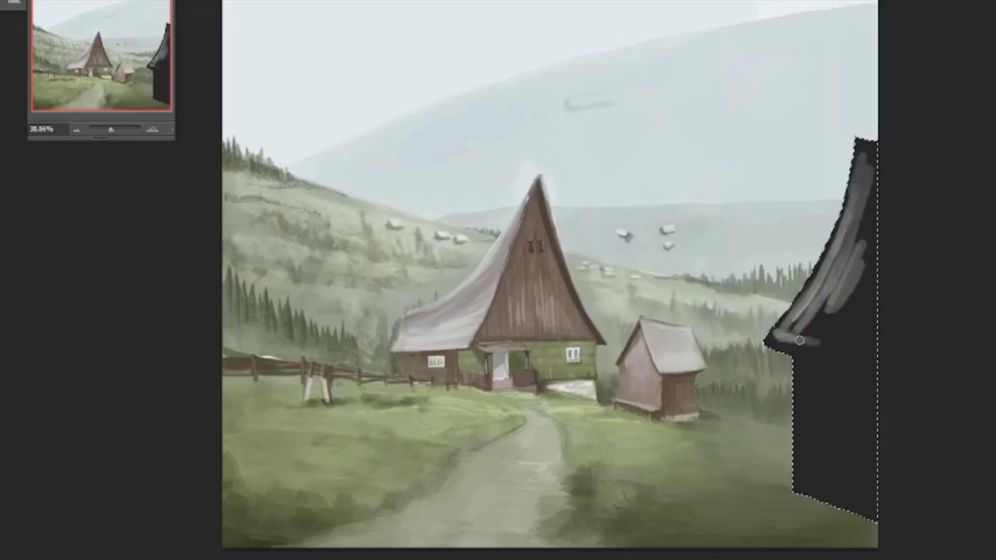
{"action": "left_click_drag", "start_coordinate": [877, 231], "coordinate": [864, 152]}
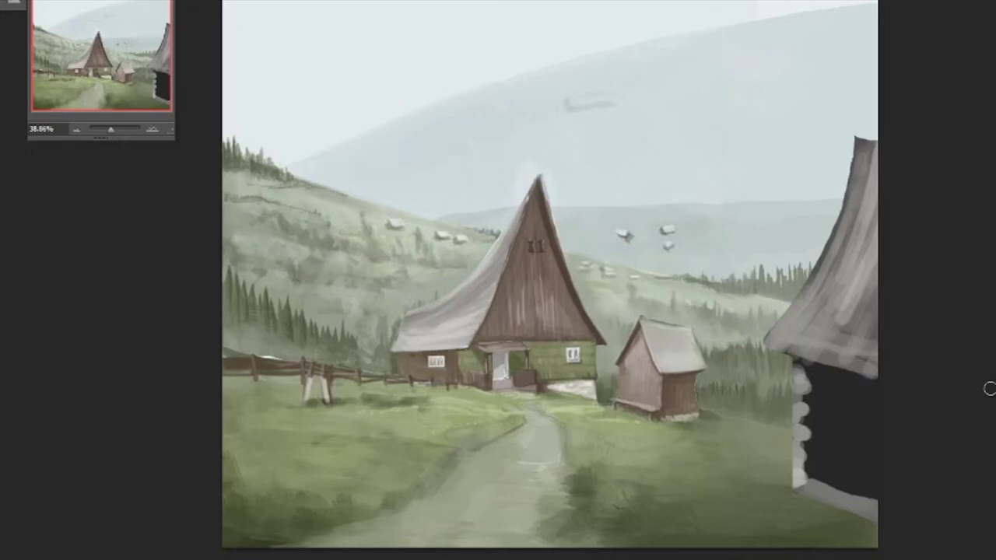
- Paint a deep black shadow beneath the foreground building's eave and faint horizontal boards on its dark wall, and clear the selection
{"action": "left_click_drag", "start_coordinate": [819, 360], "coordinate": [854, 366]}
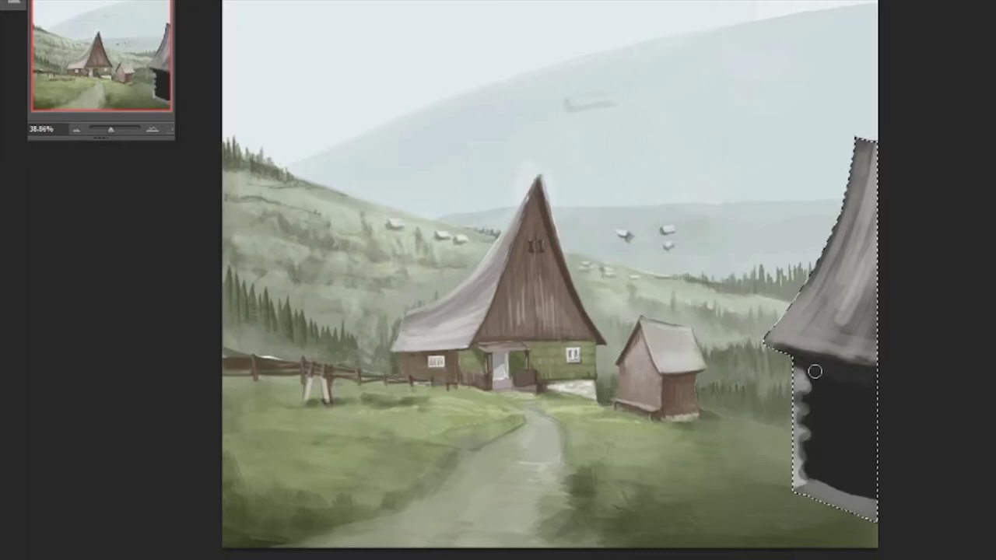
{"action": "left_click", "coordinate": [877, 311]}
{"action": "mouse_move", "coordinate": [854, 382]}
{"action": "left_mouse_down"}
{"action": "mouse_move", "coordinate": [873, 453]}
{"action": "mouse_move", "coordinate": [805, 362]}
{"action": "left_mouse_up"}
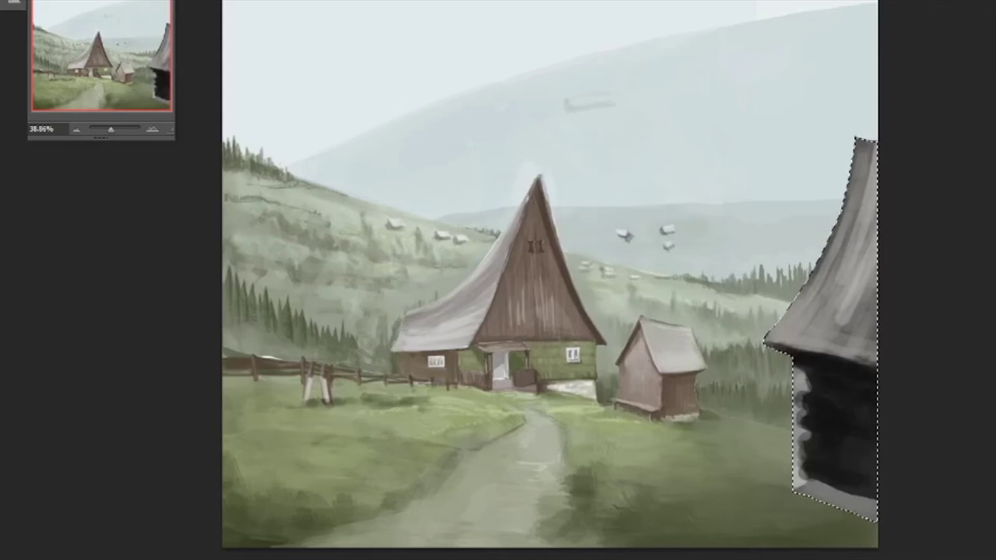
{"action": "key", "text": "ctrl+d"}
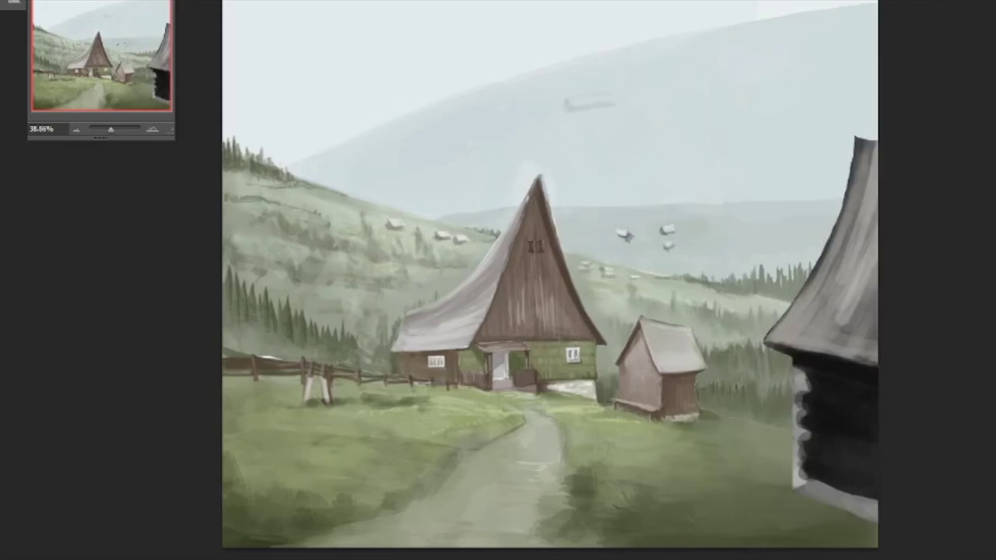
- Clean up the foreground building's pale base strip and eave line, and finish its roof peak at the canvas edge
{"action": "left_click_drag", "start_coordinate": [806, 488], "coordinate": [871, 504]}
{"action": "left_click_drag", "start_coordinate": [802, 507], "coordinate": [876, 520]}
{"action": "left_click_drag", "start_coordinate": [809, 485], "coordinate": [871, 498]}
{"action": "left_click_drag", "start_coordinate": [875, 356], "coordinate": [813, 361]}
{"action": "left_click", "coordinate": [866, 145], "text": "alt"}
{"action": "left_click_drag", "start_coordinate": [865, 145], "coordinate": [856, 142]}
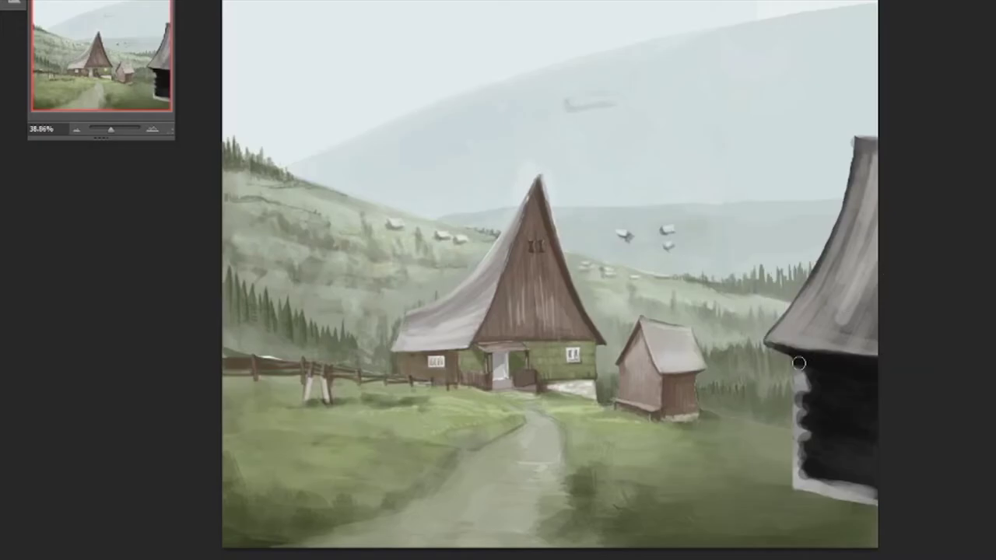
- Reshape the pale corner blocks of the foreground building's wall into crisp square interlocking notches, and clear the selection
{"action": "scroll", "coordinate": [798, 364], "scroll_direction": "up", "scroll_amount": 5}
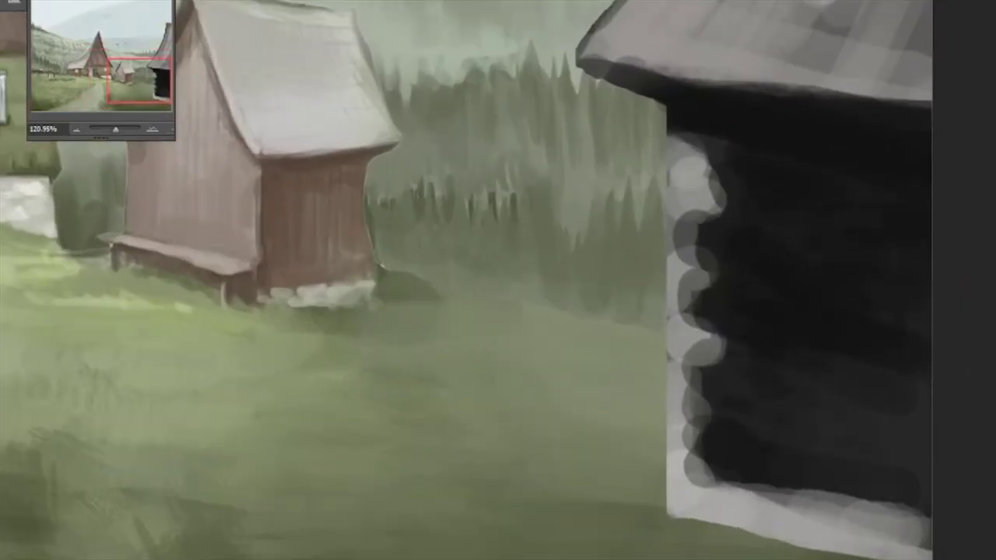
{"action": "mouse_move", "coordinate": [670, 131]}
{"action": "left_mouse_down"}
{"action": "mouse_move", "coordinate": [683, 129]}
{"action": "mouse_move", "coordinate": [675, 478]}
{"action": "mouse_move", "coordinate": [697, 467]}
{"action": "mouse_move", "coordinate": [716, 374]}
{"action": "mouse_move", "coordinate": [700, 299]}
{"action": "mouse_move", "coordinate": [713, 257]}
{"action": "mouse_move", "coordinate": [712, 162]}
{"action": "mouse_move", "coordinate": [673, 129]}
{"action": "left_mouse_up"}
{"action": "key", "text": "b"}
{"action": "left_click_drag", "start_coordinate": [705, 187], "coordinate": [696, 467]}
{"action": "key", "text": "ctrl+d"}
{"action": "key", "text": "ctrl+0"}
- Paint alternating light and dark curved board lines down the foreground building's grey roof, with a few small cracks
{"action": "mouse_move", "coordinate": [909, 225]}
{"action": "left_mouse_down"}
{"action": "mouse_move", "coordinate": [865, 327]}
{"action": "mouse_move", "coordinate": [906, 305]}
{"action": "mouse_move", "coordinate": [900, 233]}
{"action": "mouse_move", "coordinate": [786, 354]}
{"action": "left_mouse_up"}
{"action": "mouse_move", "coordinate": [844, 268]}
{"action": "left_mouse_down"}
{"action": "mouse_move", "coordinate": [887, 144]}
{"action": "mouse_move", "coordinate": [856, 273]}
{"action": "mouse_move", "coordinate": [891, 133]}
{"action": "mouse_move", "coordinate": [854, 303]}
{"action": "mouse_move", "coordinate": [887, 210]}
{"action": "mouse_move", "coordinate": [864, 249]}
{"action": "mouse_move", "coordinate": [898, 187]}
{"action": "mouse_move", "coordinate": [871, 331]}
{"action": "mouse_move", "coordinate": [841, 325]}
{"action": "mouse_move", "coordinate": [898, 193]}
{"action": "mouse_move", "coordinate": [878, 336]}
{"action": "mouse_move", "coordinate": [885, 349]}
{"action": "mouse_move", "coordinate": [798, 355]}
{"action": "mouse_move", "coordinate": [895, 348]}
{"action": "mouse_move", "coordinate": [881, 291]}
{"action": "left_mouse_up"}
{"action": "key", "text": "F5"}
{"action": "key", "text": "F5"}
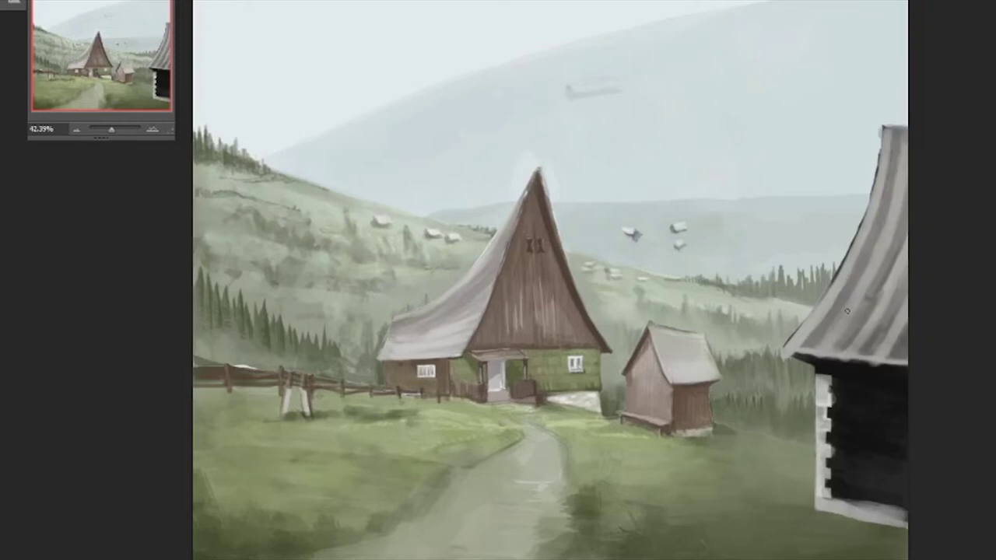
{"action": "left_click_drag", "start_coordinate": [901, 204], "coordinate": [899, 251]}
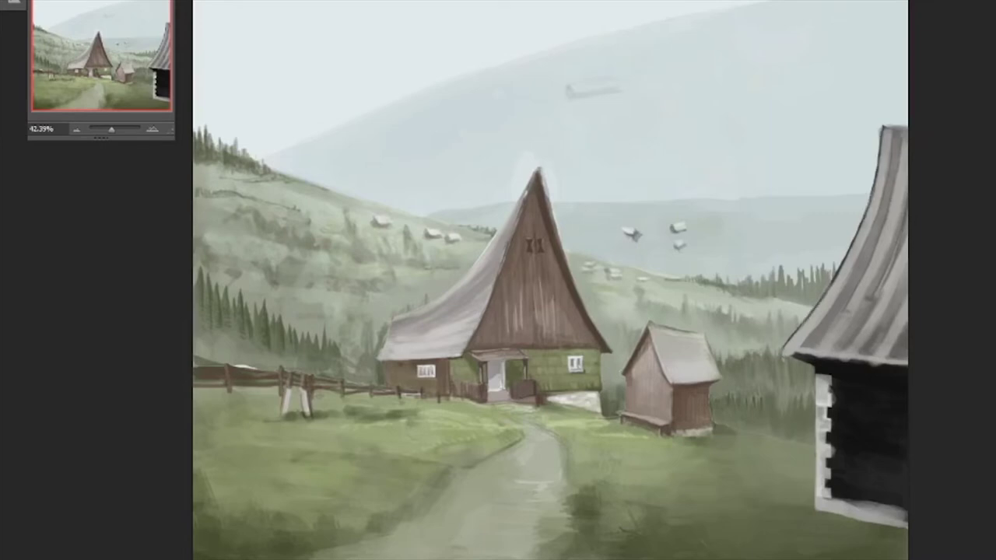
{"action": "left_click_drag", "start_coordinate": [887, 179], "coordinate": [861, 257]}
{"action": "left_click_drag", "start_coordinate": [854, 296], "coordinate": [889, 173]}
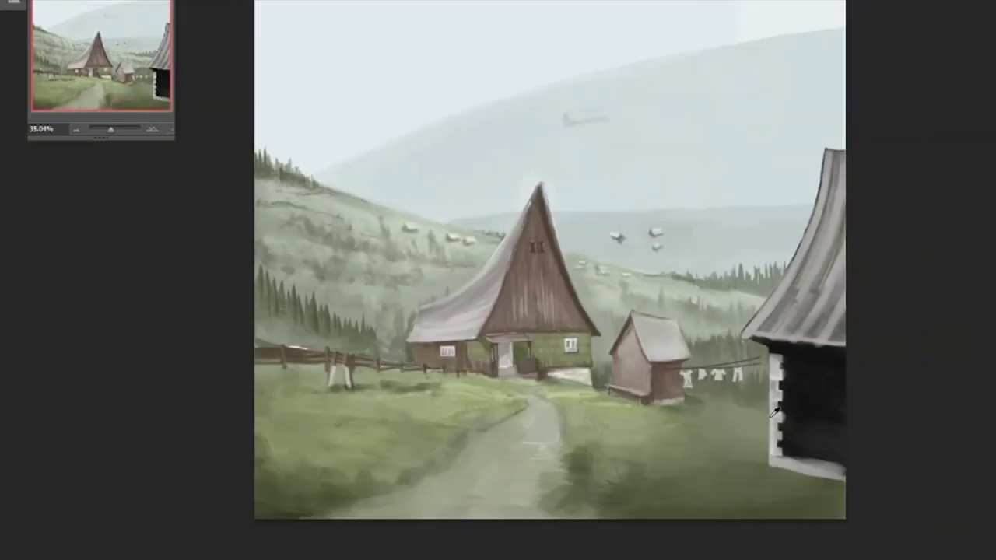
- Repaint the three small cottages on the hillside left of the main house with crisp pale roofs and darker walls
{"action": "key", "text": "ctrl+minus"}
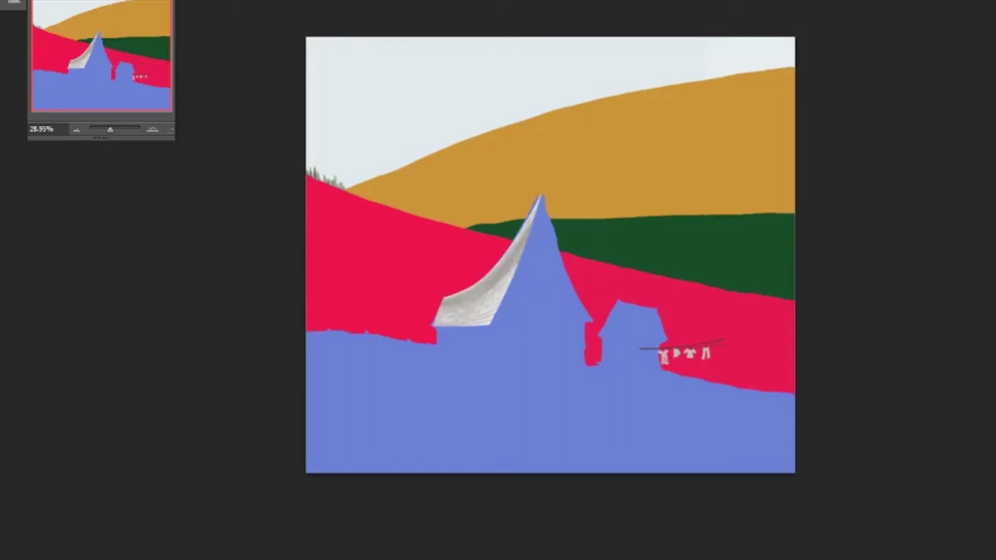
{"action": "scroll", "coordinate": [380, 236], "scroll_direction": "up", "scroll_amount": 5}
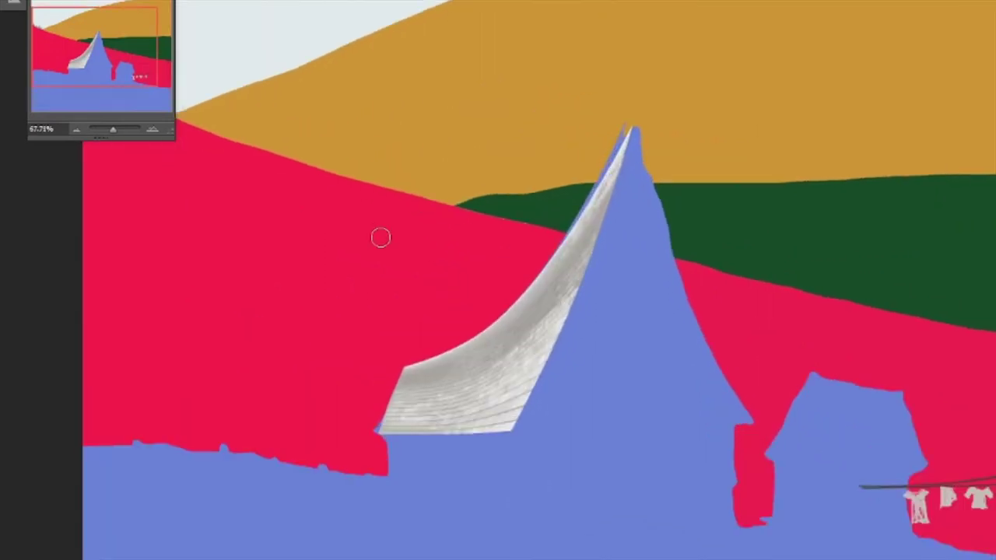
{"action": "scroll", "coordinate": [498, 280], "scroll_direction": "down", "scroll_amount": 3}
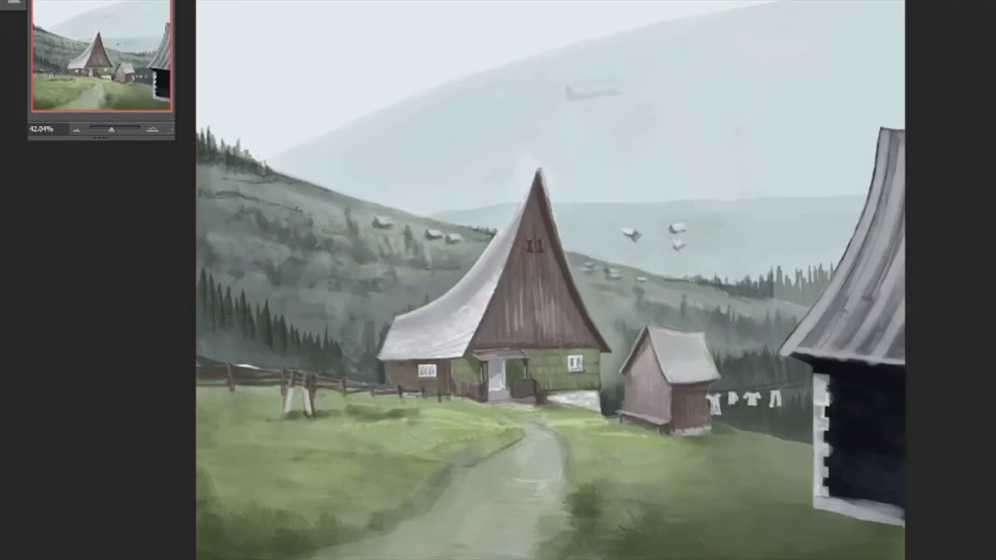
{"action": "scroll", "coordinate": [402, 245], "scroll_direction": "up", "scroll_amount": 5}
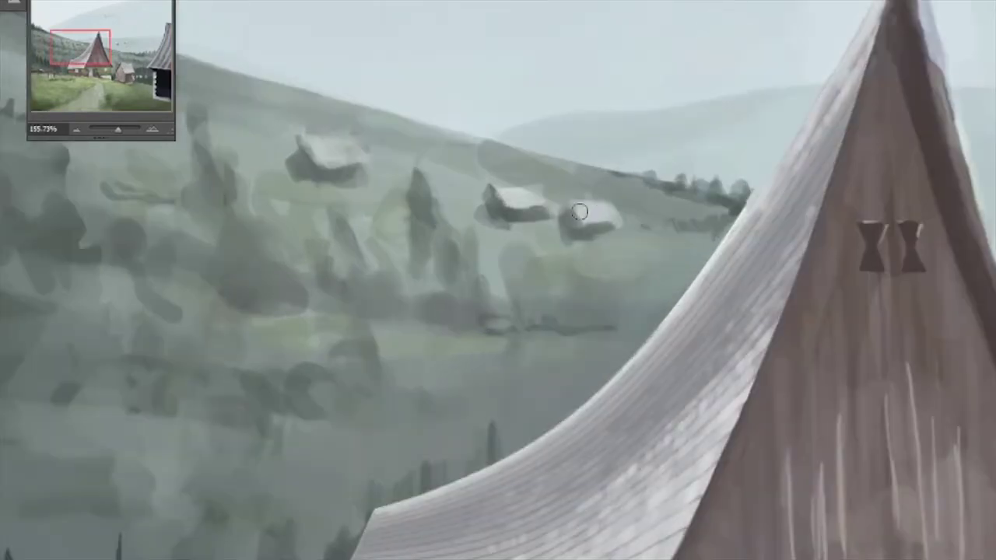
{"action": "left_click_drag", "start_coordinate": [589, 212], "coordinate": [608, 208]}
{"action": "key", "text": "F5"}
{"action": "key", "text": "F5"}
{"action": "left_click_drag", "start_coordinate": [345, 140], "coordinate": [322, 144]}
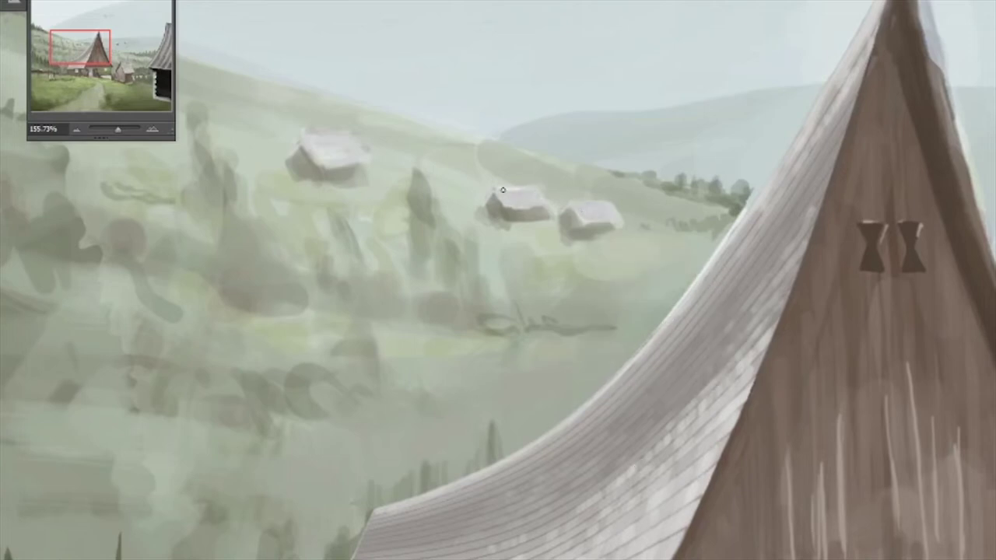
{"action": "mouse_move", "coordinate": [349, 146]}
{"action": "left_mouse_down"}
{"action": "mouse_move", "coordinate": [321, 166]}
{"action": "mouse_move", "coordinate": [345, 159]}
{"action": "left_mouse_up"}
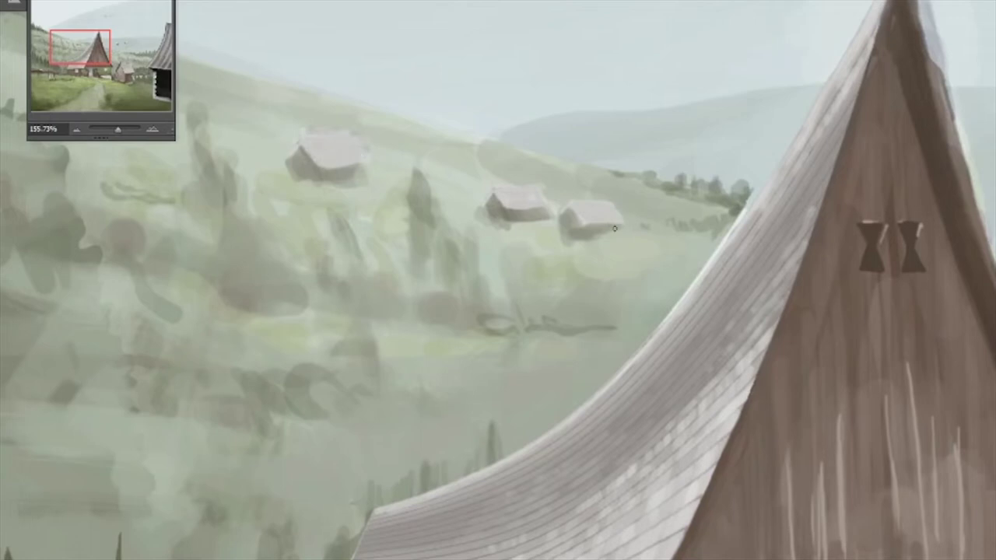
- Paint thin winding paths and ground shadows beneath the three small hillside cottages
{"action": "left_click_drag", "start_coordinate": [582, 237], "coordinate": [622, 236]}
{"action": "left_click_drag", "start_coordinate": [563, 231], "coordinate": [465, 234]}
{"action": "left_click_drag", "start_coordinate": [403, 232], "coordinate": [378, 213]}
{"action": "left_click_drag", "start_coordinate": [315, 183], "coordinate": [356, 187]}
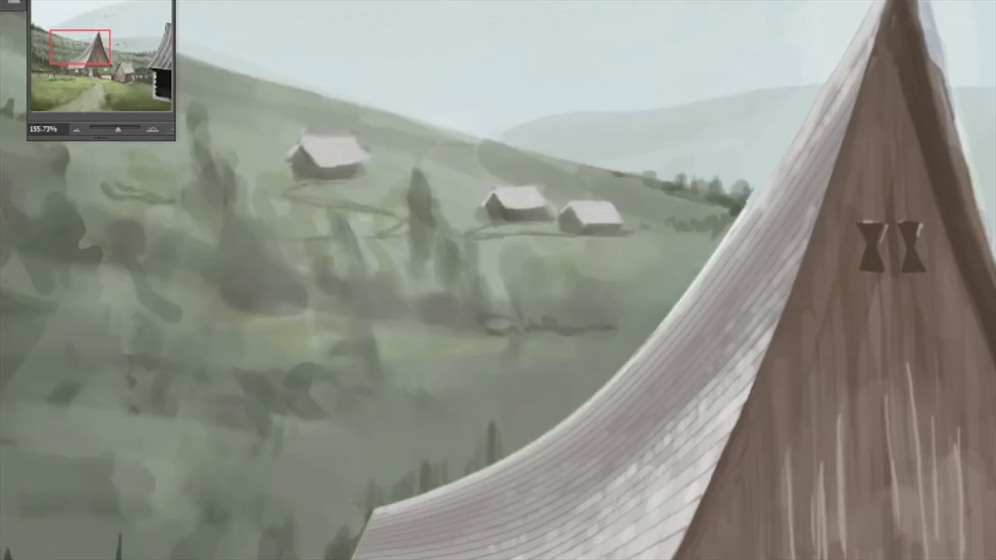
{"action": "key", "text": "ctrl+0"}
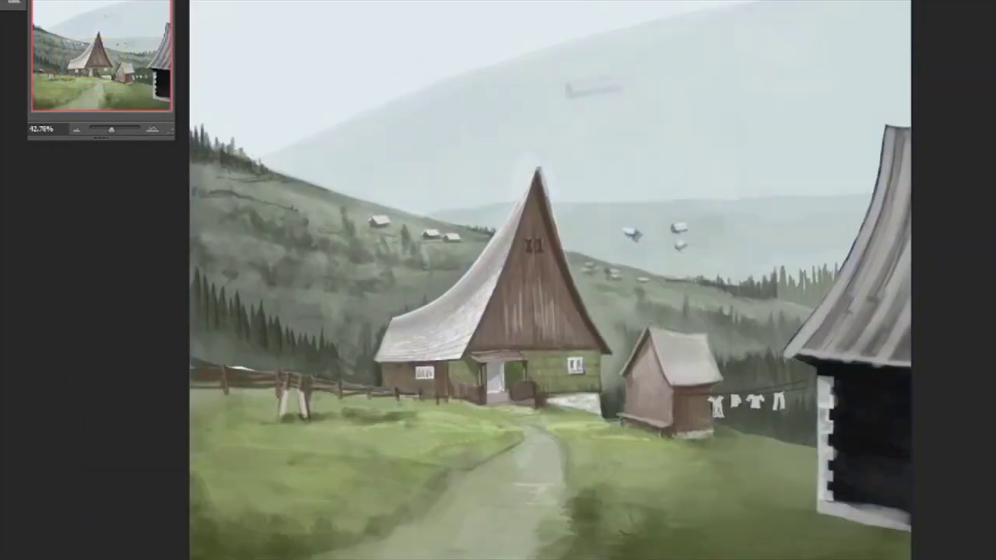
- Compare the scene with the hillside layer hidden and shown around the house and shed
{"action": "key", "text": "ctrl+comma"}
{"action": "key", "text": "ctrl+comma"}
{"action": "key", "text": "ctrl+comma"}
{"action": "scroll", "coordinate": [646, 354], "scroll_direction": "up", "scroll_amount": 4}
{"action": "key", "text": "ctrl+comma"}
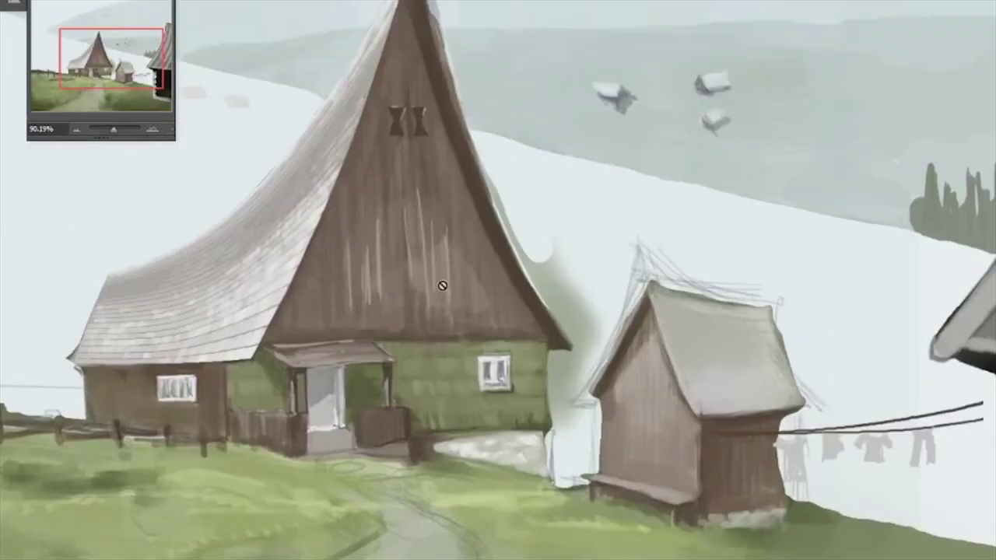
{"action": "key", "text": "ctrl+comma"}
{"action": "key", "text": "ctrl+comma"}
{"action": "key", "text": "ctrl+comma"}
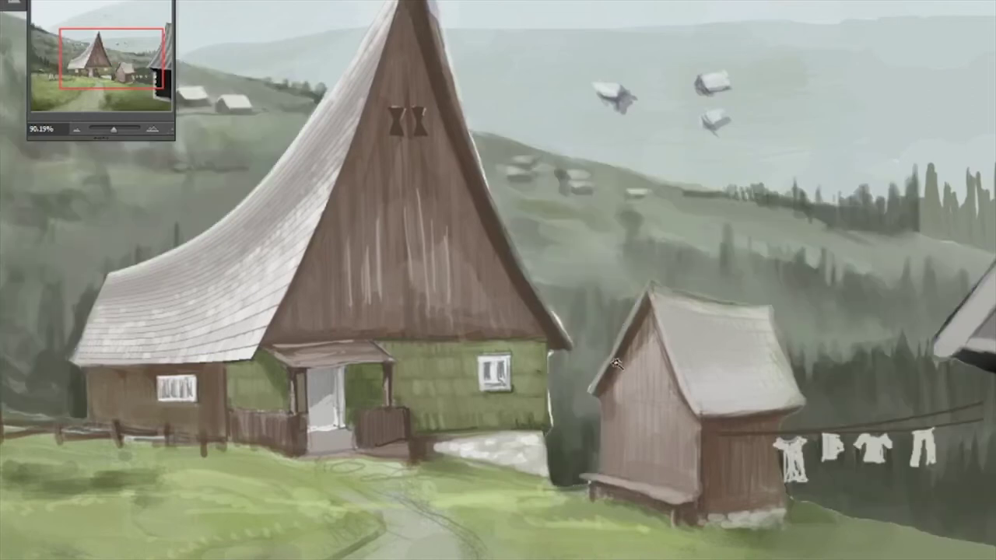
- Clean up the light gaps along the gable's right edge and house wall within the hillside selection, and clear the selection
{"action": "scroll", "coordinate": [611, 332], "scroll_direction": "up", "scroll_amount": 3}
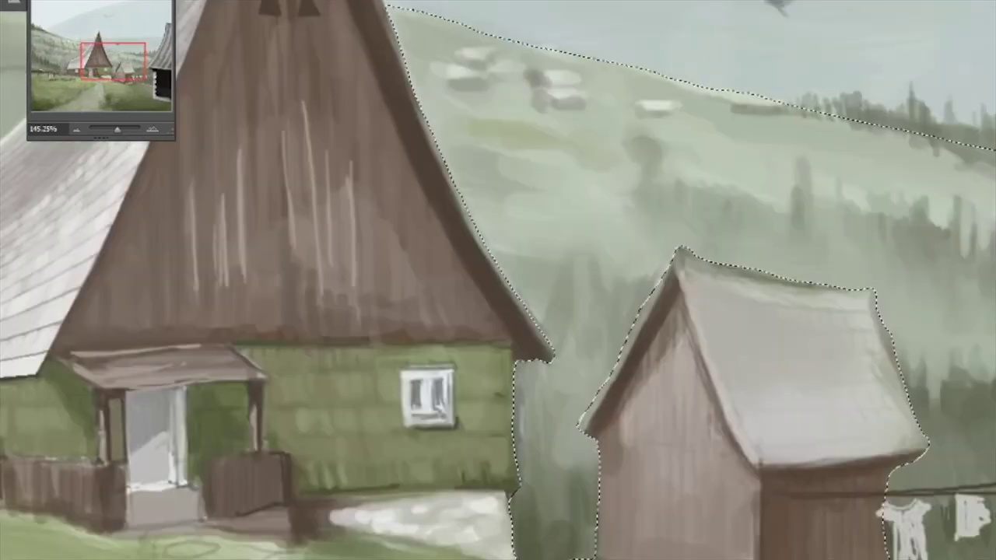
{"action": "key", "text": "ctrl+0"}
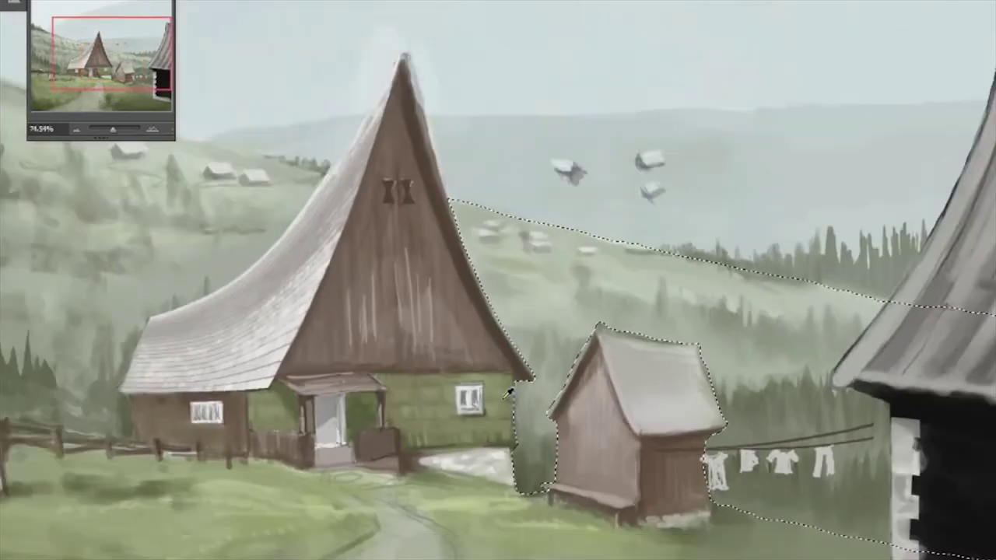
{"action": "key", "text": "ctrl+minus"}
{"action": "key", "text": "ctrl+d"}
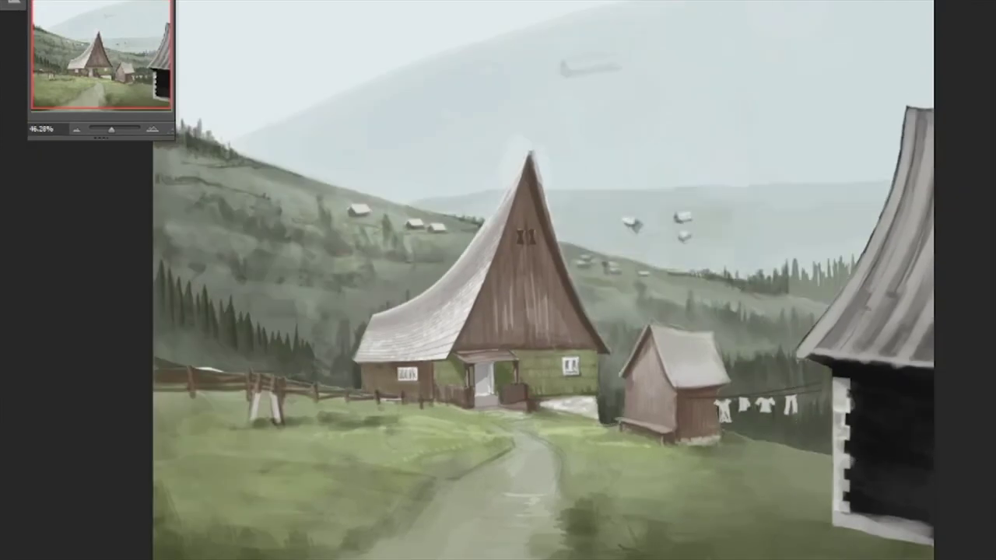
- Paint pale misty blue-green over the blocky conifers on the distant hill beside the foreground building, within the distant hill selection
{"action": "scroll", "coordinate": [839, 296], "scroll_direction": "up", "scroll_amount": 3}
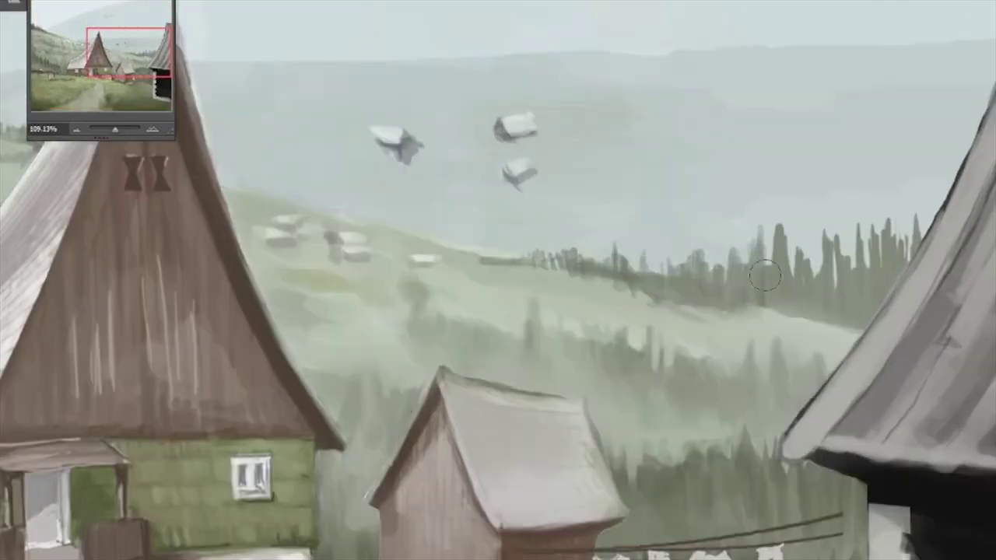
{"action": "key", "text": "F5"}
{"action": "key", "text": "F5"}
{"action": "key", "text": "ctrl+shift+d"}
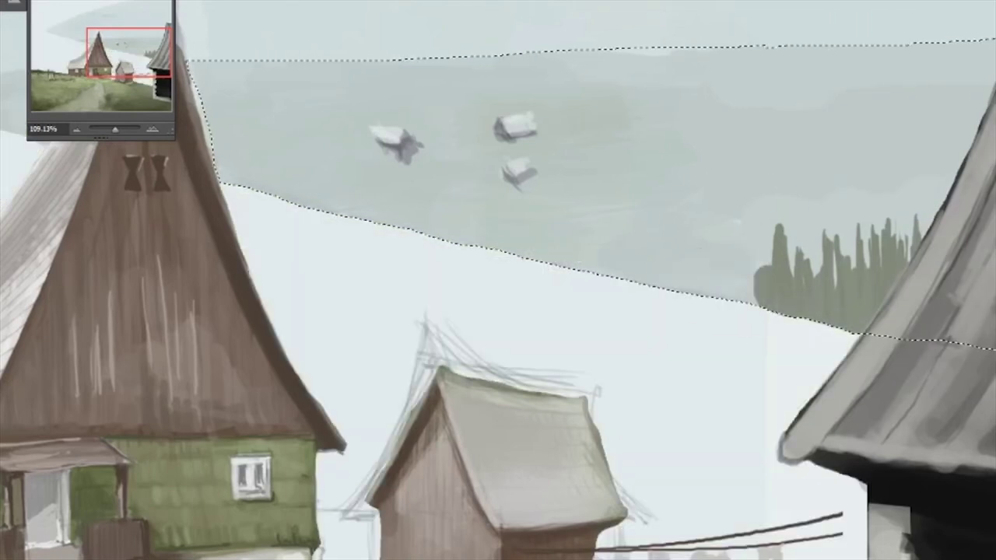
{"action": "mouse_move", "coordinate": [801, 304]}
{"action": "left_mouse_down"}
{"action": "mouse_move", "coordinate": [759, 309]}
{"action": "mouse_move", "coordinate": [831, 228]}
{"action": "mouse_move", "coordinate": [890, 221]}
{"action": "mouse_move", "coordinate": [782, 238]}
{"action": "left_mouse_up"}
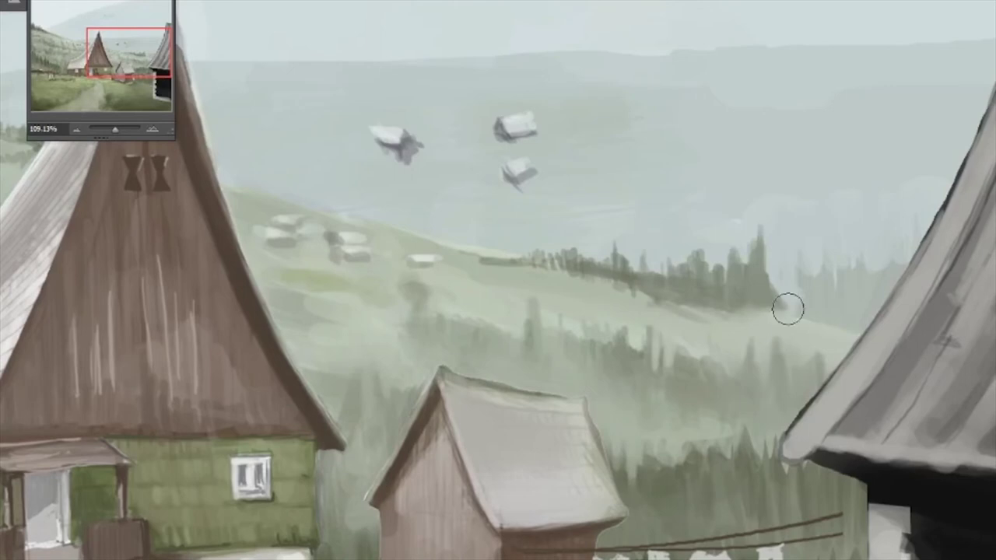
{"action": "mouse_move", "coordinate": [775, 296]}
{"action": "left_mouse_down"}
{"action": "mouse_move", "coordinate": [880, 303]}
{"action": "mouse_move", "coordinate": [785, 293]}
{"action": "left_mouse_up"}
- Outline a jagged conifer skyline along the ridge between the main house and foreground building and paint it muted dark green
{"action": "mouse_move", "coordinate": [470, 252]}
{"action": "left_mouse_down"}
{"action": "mouse_move", "coordinate": [540, 252]}
{"action": "mouse_move", "coordinate": [638, 270]}
{"action": "mouse_move", "coordinate": [736, 258]}
{"action": "mouse_move", "coordinate": [809, 282]}
{"action": "mouse_move", "coordinate": [851, 282]}
{"action": "mouse_move", "coordinate": [916, 216]}
{"action": "left_mouse_up"}
{"action": "left_click_drag", "start_coordinate": [504, 269], "coordinate": [468, 253]}
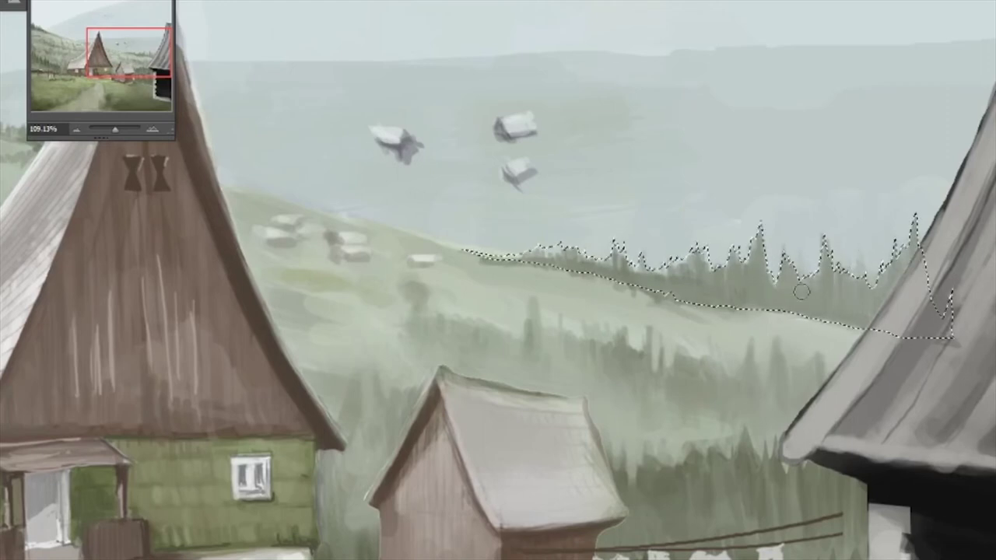
{"action": "left_click", "coordinate": [755, 450]}
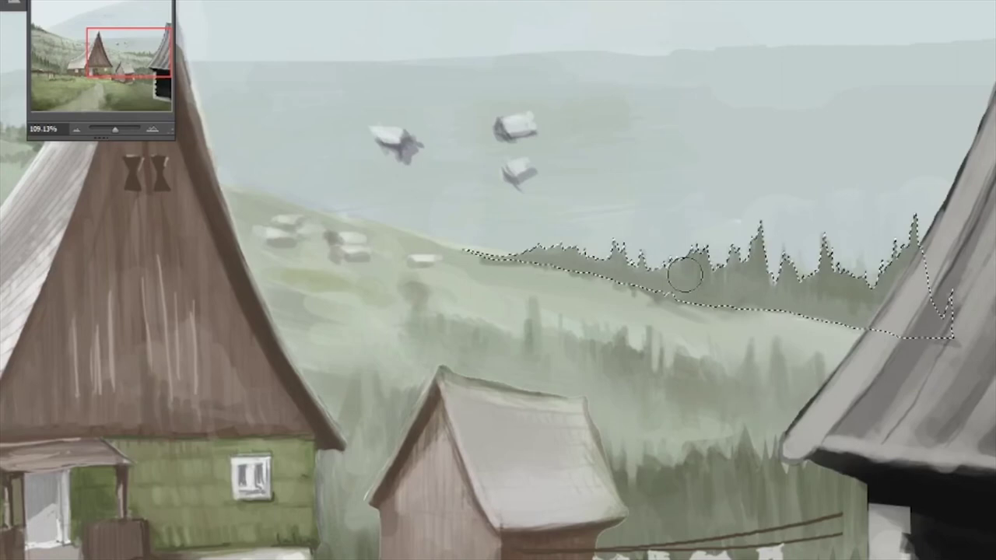
{"action": "left_click", "coordinate": [756, 278]}
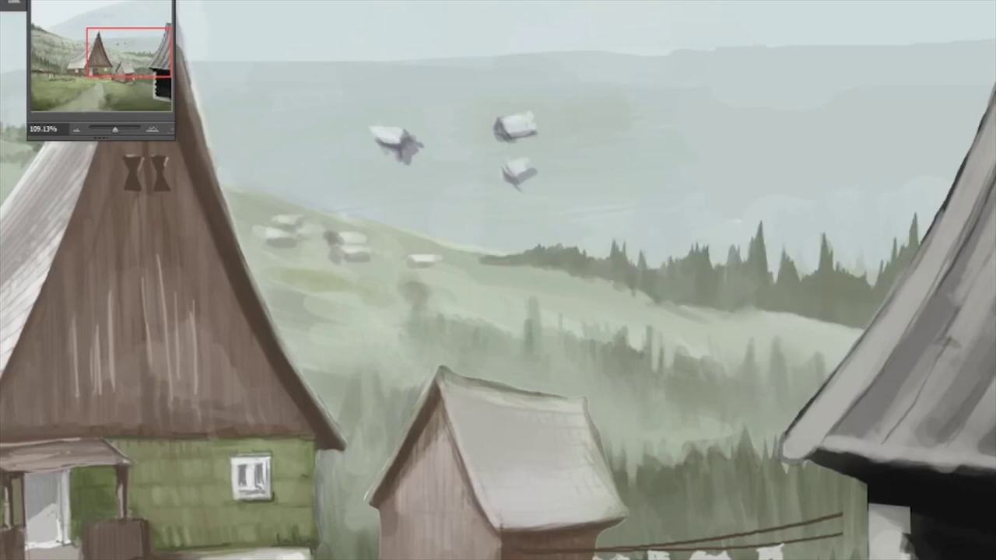
{"action": "scroll", "coordinate": [772, 373], "scroll_direction": "down", "scroll_amount": 3}
{"action": "scroll", "coordinate": [773, 374], "scroll_direction": "up", "scroll_amount": 2}
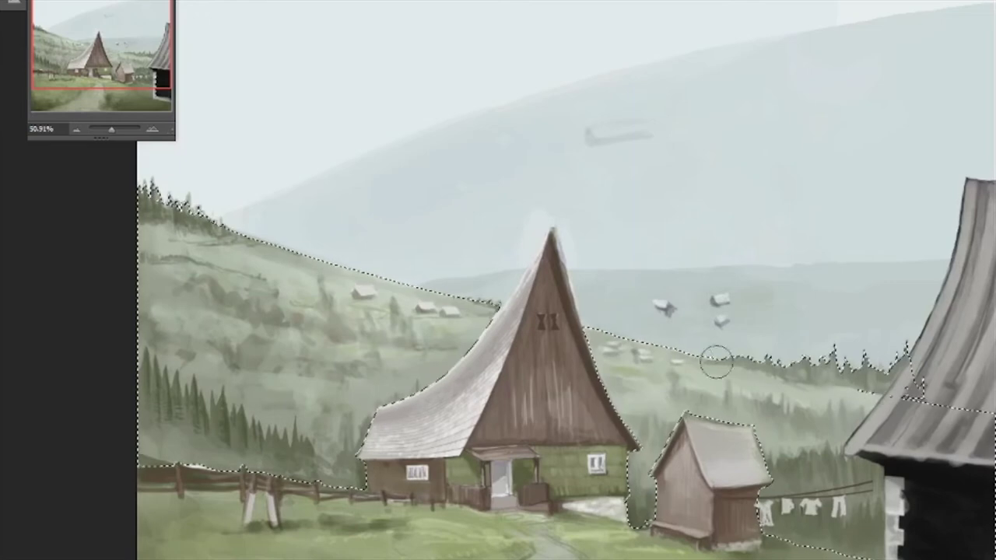
- Clear the hillside selection and paint muted green bushes across the distant hill between the three small cottages and the foreground roof
{"action": "key", "text": "ctrl+d"}
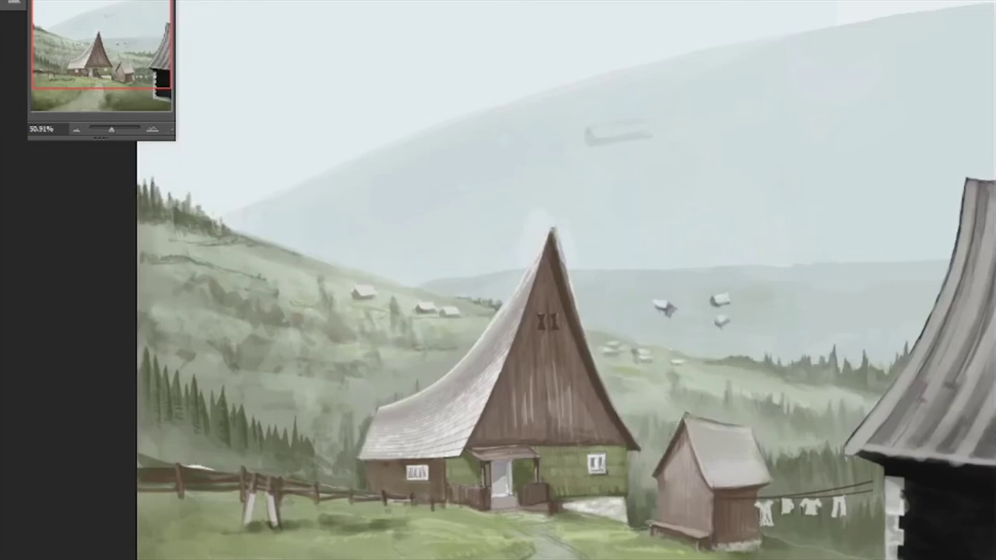
{"action": "left_click", "coordinate": [781, 319]}
{"action": "key", "text": "Return"}
{"action": "key", "text": "F5"}
{"action": "key", "text": "F5"}
{"action": "key", "text": "b"}
{"action": "mouse_move", "coordinate": [812, 299]}
{"action": "left_mouse_down"}
{"action": "mouse_move", "coordinate": [785, 286]}
{"action": "mouse_move", "coordinate": [851, 272]}
{"action": "mouse_move", "coordinate": [880, 287]}
{"action": "mouse_move", "coordinate": [812, 295]}
{"action": "mouse_move", "coordinate": [885, 289]}
{"action": "mouse_move", "coordinate": [769, 306]}
{"action": "left_mouse_up"}
{"action": "key", "text": "F5"}
{"action": "key", "text": "F5"}
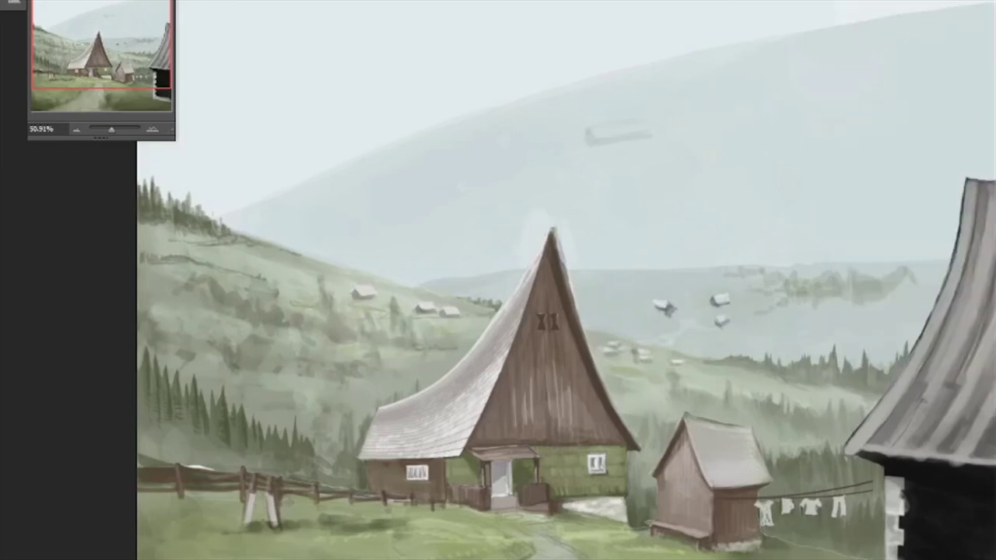
- Paint misty green tree clumps beside the foreground roof and the gable, with pale paths linking the three distant cottages
{"action": "mouse_move", "coordinate": [792, 319]}
{"action": "left_mouse_down"}
{"action": "mouse_move", "coordinate": [813, 310]}
{"action": "mouse_move", "coordinate": [778, 319]}
{"action": "mouse_move", "coordinate": [926, 296]}
{"action": "mouse_move", "coordinate": [833, 257]}
{"action": "mouse_move", "coordinate": [887, 257]}
{"action": "mouse_move", "coordinate": [931, 287]}
{"action": "left_mouse_up"}
{"action": "mouse_move", "coordinate": [573, 286]}
{"action": "left_mouse_down"}
{"action": "mouse_move", "coordinate": [616, 273]}
{"action": "mouse_move", "coordinate": [592, 269]}
{"action": "left_mouse_up"}
{"action": "left_click_drag", "start_coordinate": [639, 321], "coordinate": [644, 312]}
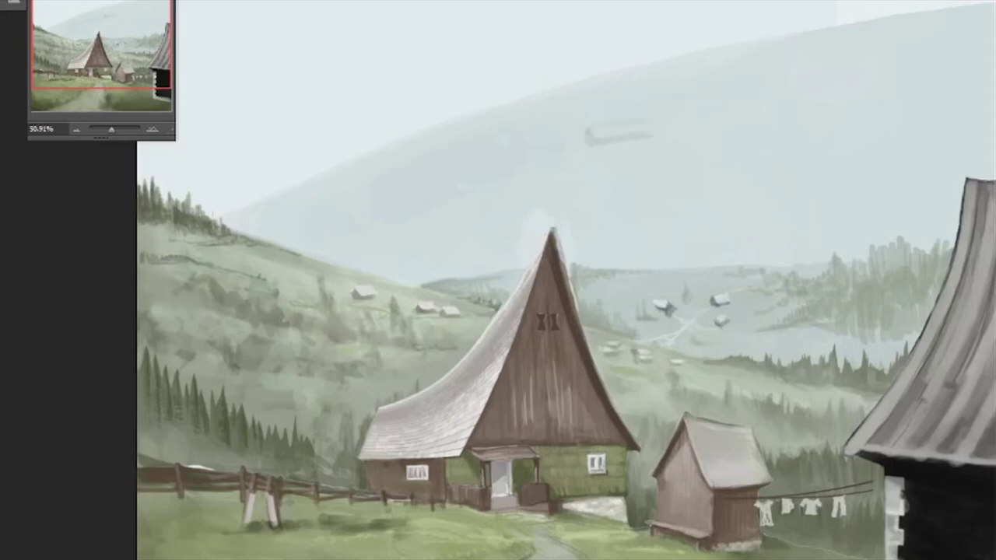
{"action": "key", "text": "F5"}
{"action": "key", "text": "F5"}
{"action": "left_click", "coordinate": [871, 286], "text": "alt"}
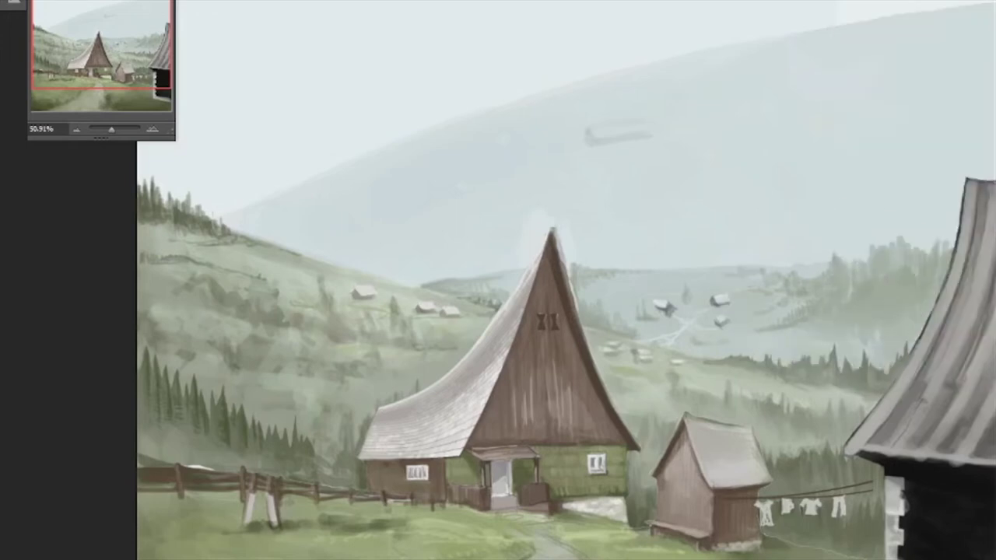
- Shape the distant treeline beside the foreground roof into pointed, misty green conifers rising toward the roof edge
{"action": "scroll", "coordinate": [836, 423], "scroll_direction": "down", "scroll_amount": 2}
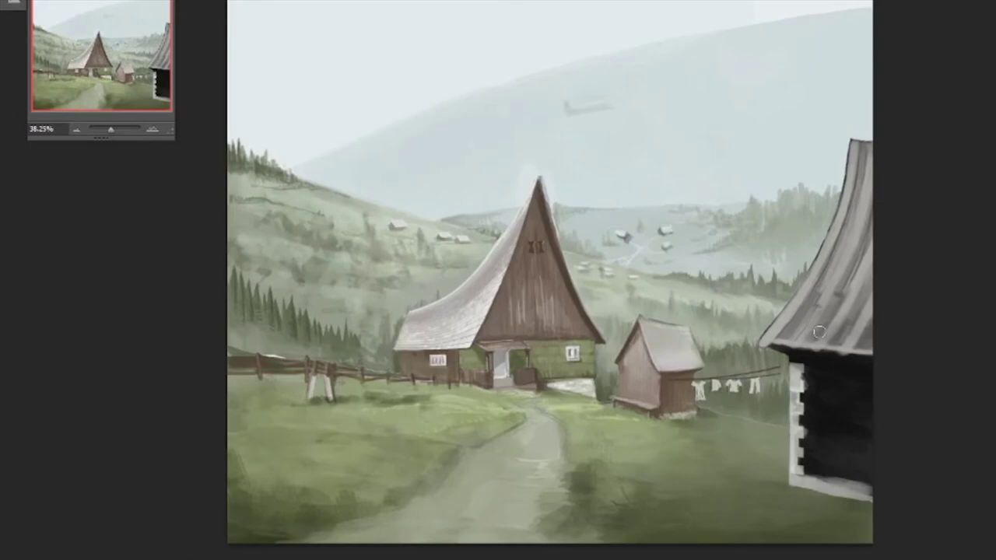
{"action": "scroll", "coordinate": [683, 241], "scroll_direction": "up", "scroll_amount": 2}
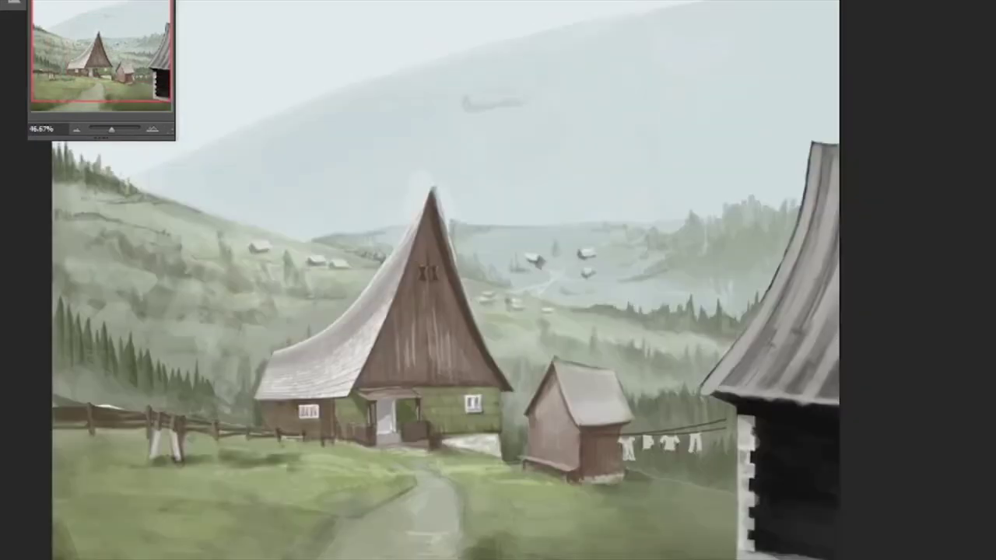
{"action": "key", "text": "F5"}
{"action": "key", "text": "F5"}
{"action": "mouse_move", "coordinate": [662, 231]}
{"action": "left_mouse_down"}
{"action": "mouse_move", "coordinate": [718, 215]}
{"action": "mouse_move", "coordinate": [767, 226]}
{"action": "left_mouse_up"}
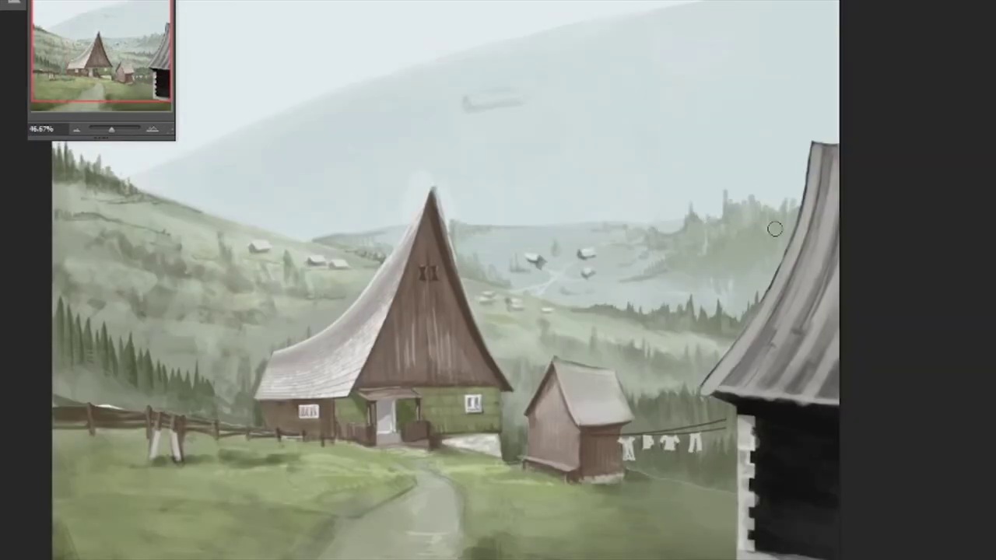
{"action": "key", "text": "F5"}
{"action": "key", "text": "F5"}
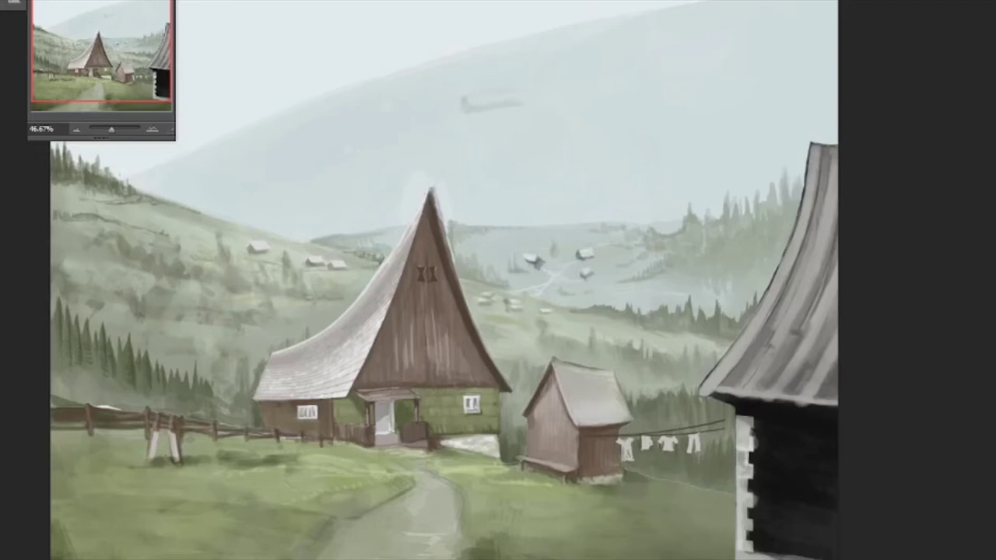
- Touch up the distant hill and trees where they meet the pale fringe on the gable's upper right edge
{"action": "scroll", "coordinate": [406, 257], "scroll_direction": "up", "scroll_amount": 3}
{"action": "scroll", "coordinate": [497, 243], "scroll_direction": "up", "scroll_amount": 3}
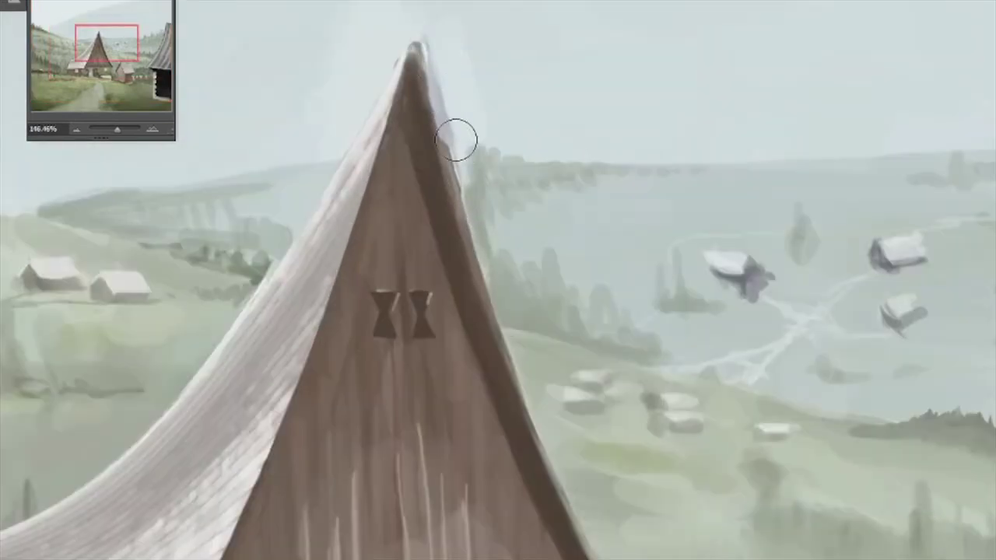
{"action": "key", "text": "ctrl+z"}
{"action": "key", "text": "ctrl+z"}
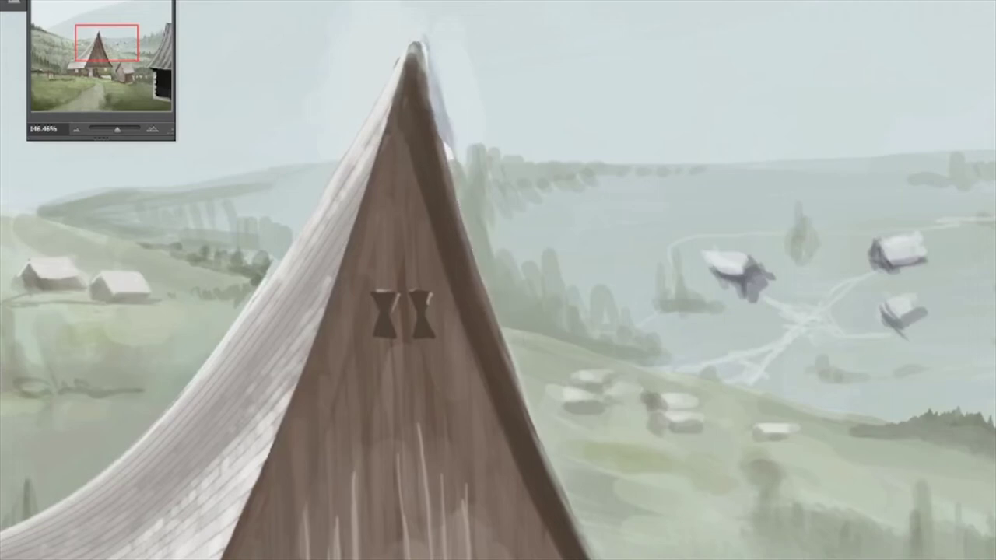
- Darken the wooded middle hillside with Brightness/Contrast and adjust the colour with Hue/Saturation
{"action": "scroll", "coordinate": [498, 280], "scroll_direction": "down", "scroll_amount": 5}
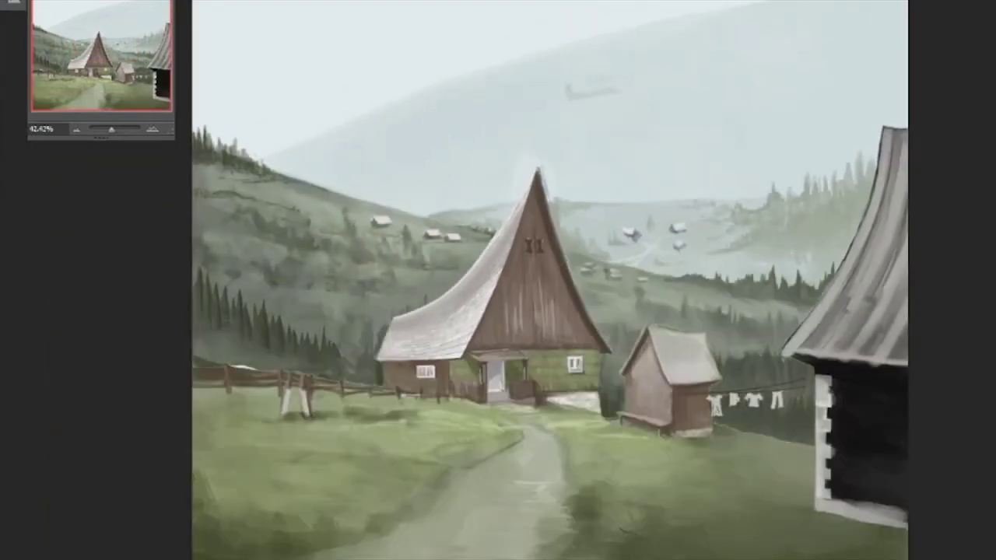
{"action": "key", "text": "ctrl+z"}
{"action": "key", "text": "ctrl+z"}
{"action": "key", "text": "ctrl+z"}
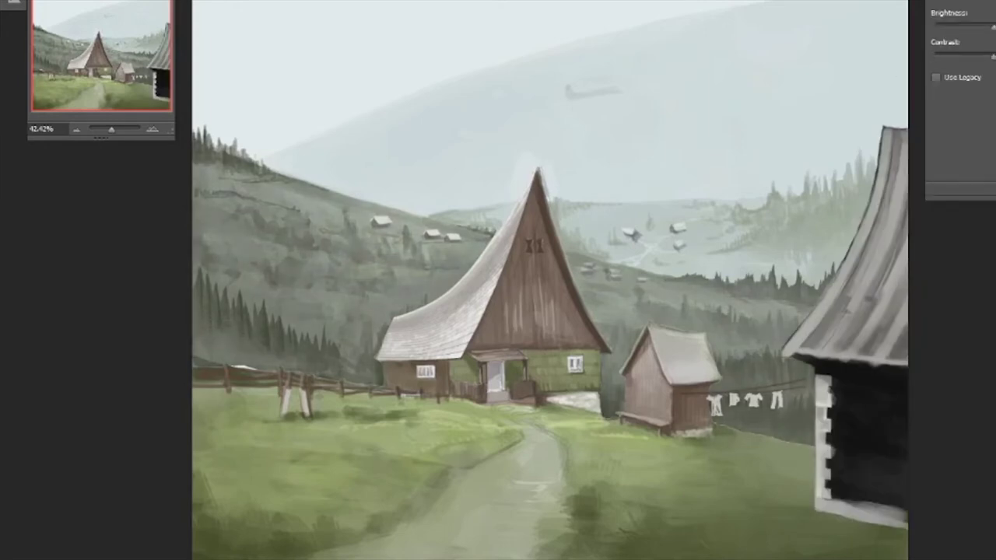
{"action": "key", "text": "ctrl+z"}
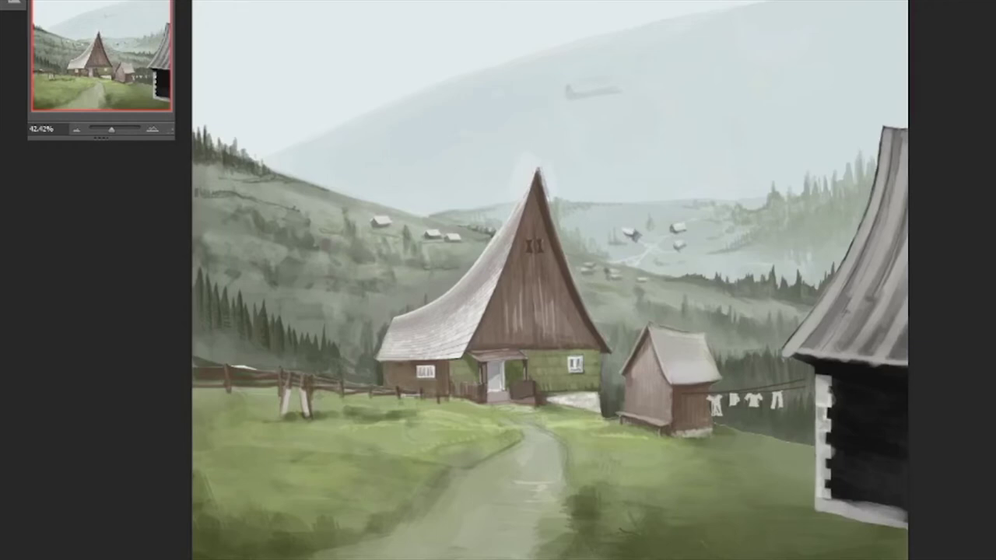
{"action": "key", "text": "ctrl+u"}
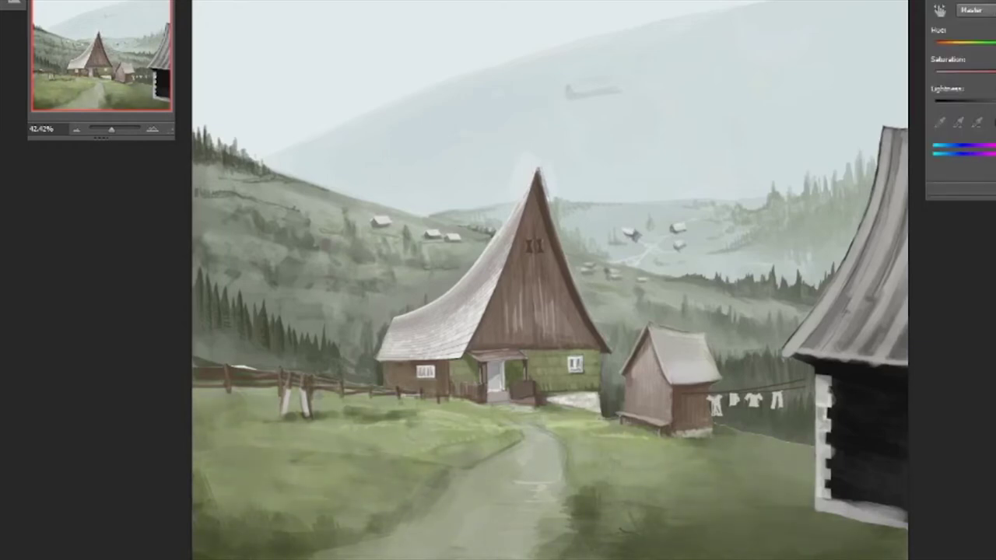
{"action": "key", "text": "Return"}
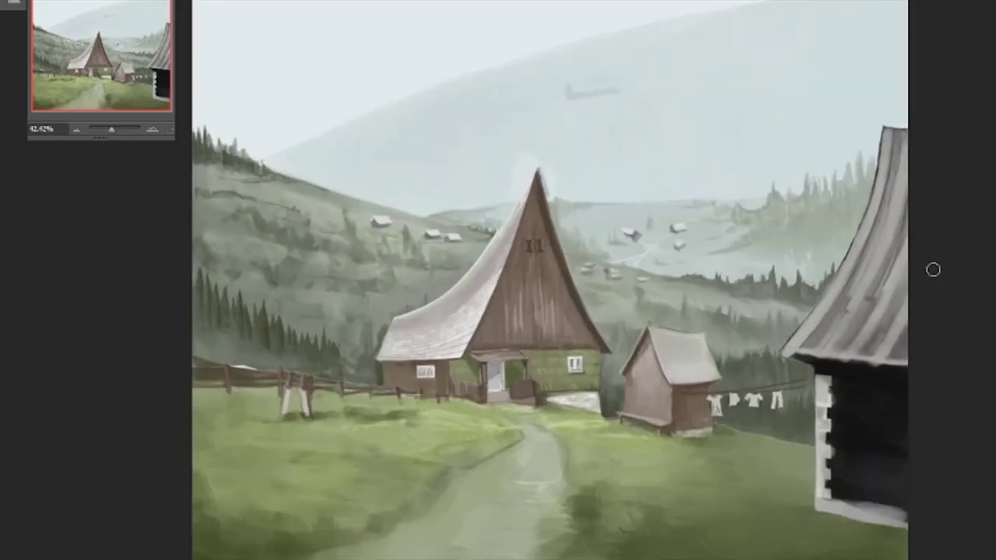
- Paint out the stray mark on the distant mountain and brush soft blue-grey tonal patches over its slopes
{"action": "left_click_drag", "start_coordinate": [567, 92], "coordinate": [616, 94]}
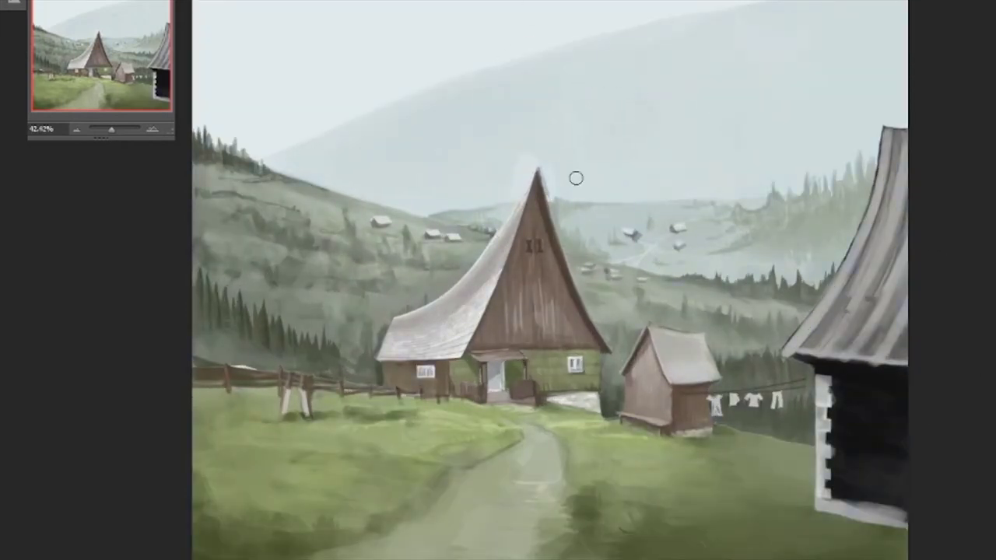
{"action": "key", "text": "F5"}
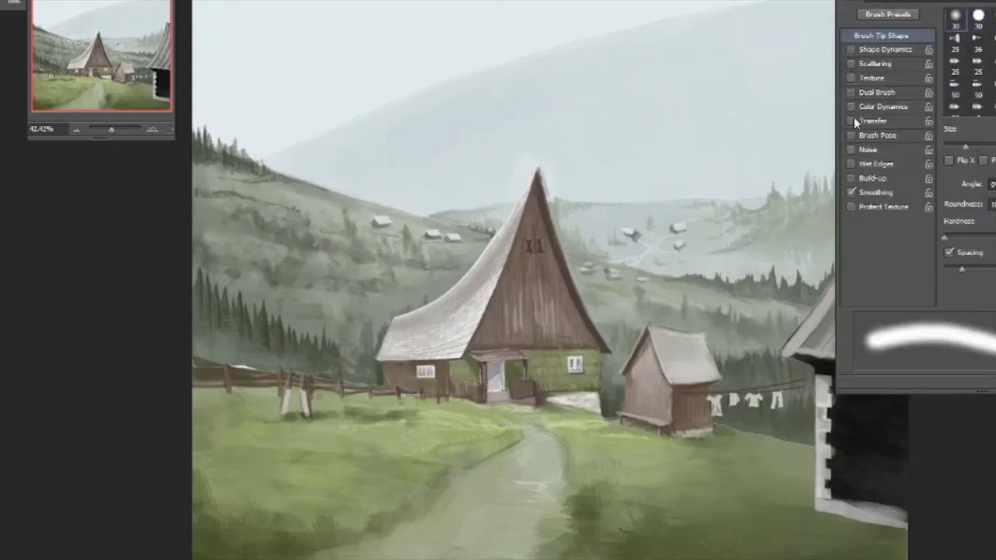
{"action": "key", "text": "F5"}
{"action": "mouse_move", "coordinate": [719, 29]}
{"action": "left_mouse_down"}
{"action": "mouse_move", "coordinate": [709, 147]}
{"action": "mouse_move", "coordinate": [651, 176]}
{"action": "mouse_move", "coordinate": [534, 75]}
{"action": "mouse_move", "coordinate": [703, 145]}
{"action": "left_mouse_up"}
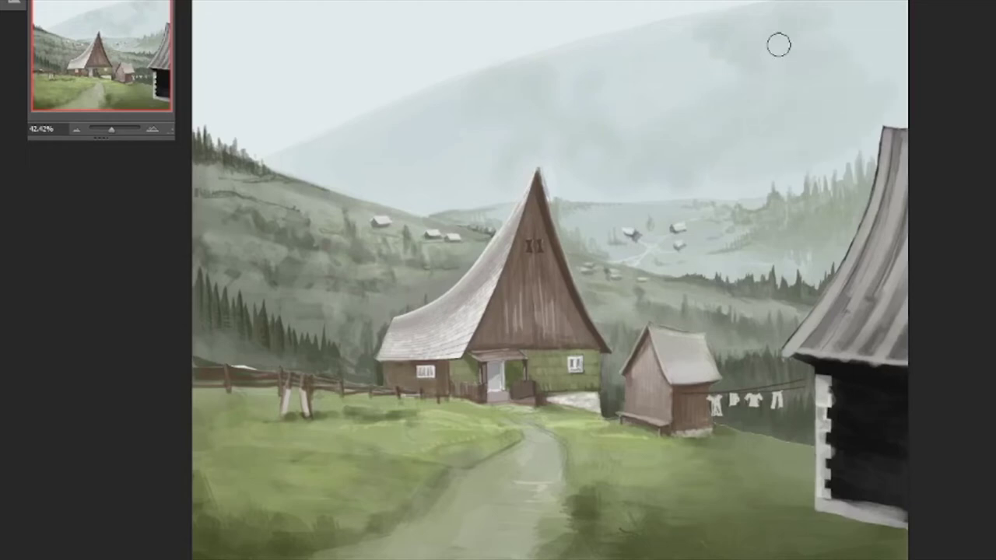
{"action": "mouse_move", "coordinate": [521, 59]}
{"action": "left_mouse_down"}
{"action": "mouse_move", "coordinate": [399, 165]}
{"action": "mouse_move", "coordinate": [403, 120]}
{"action": "left_mouse_up"}
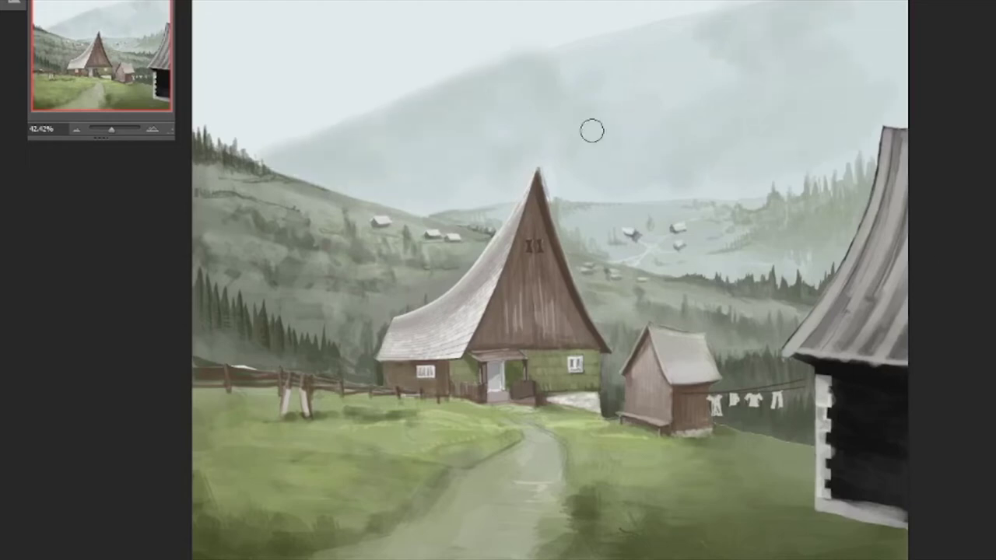
- Paint an uneven, craggy ridgeline along the distant mountain's smooth upper edge in misty blue-grey
{"action": "key", "text": "F5"}
{"action": "key", "text": "F5"}
{"action": "left_click_drag", "start_coordinate": [395, 100], "coordinate": [553, 53]}
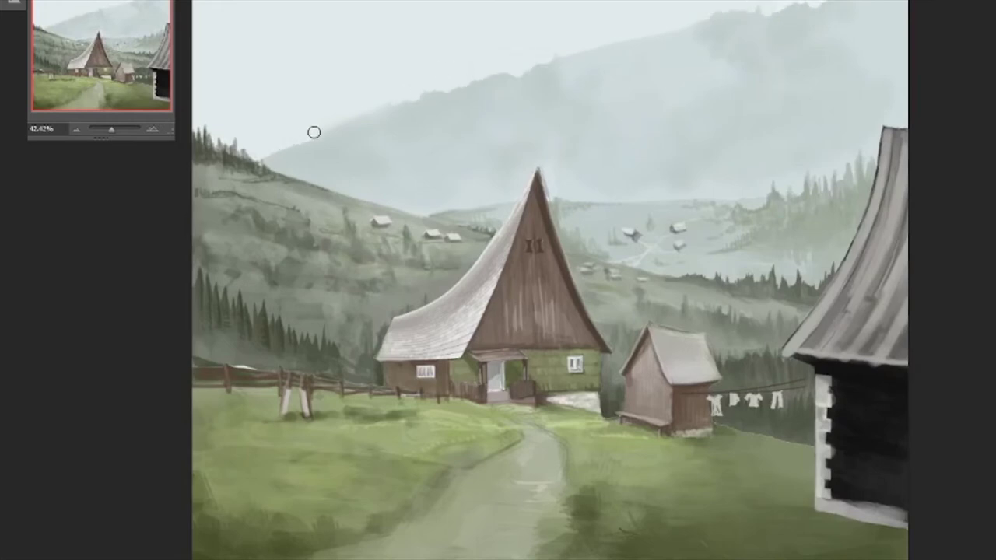
- Brush soft pale mist along the base of the distant mountain, on both sides of the gable peak
{"action": "scroll", "coordinate": [544, 303], "scroll_direction": "down", "scroll_amount": 3}
{"action": "scroll", "coordinate": [544, 304], "scroll_direction": "up", "scroll_amount": 2}
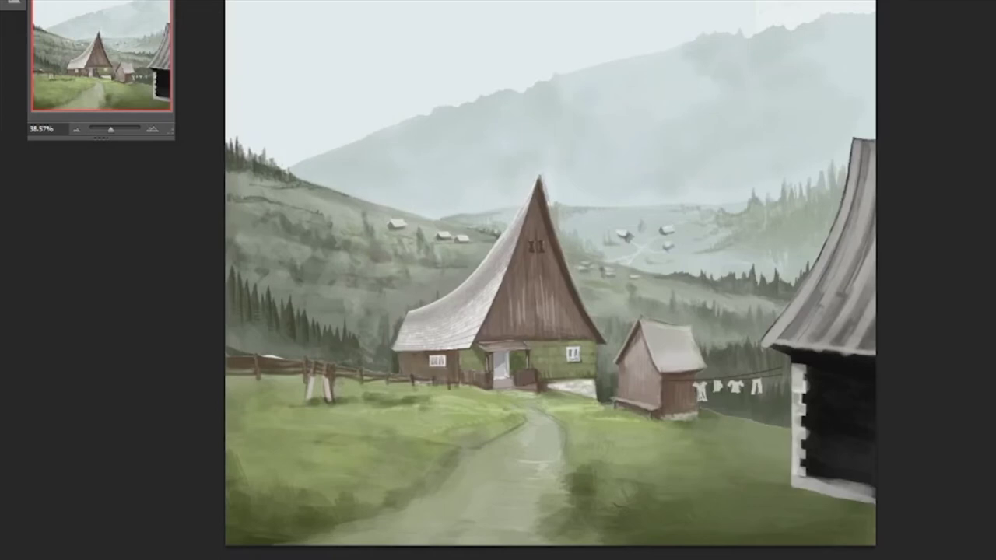
{"action": "key", "text": "F5"}
{"action": "key", "text": "F5"}
{"action": "mouse_move", "coordinate": [401, 201]}
{"action": "left_mouse_down"}
{"action": "mouse_move", "coordinate": [505, 195]}
{"action": "mouse_move", "coordinate": [576, 160]}
{"action": "mouse_move", "coordinate": [778, 140]}
{"action": "mouse_move", "coordinate": [459, 200]}
{"action": "left_mouse_up"}
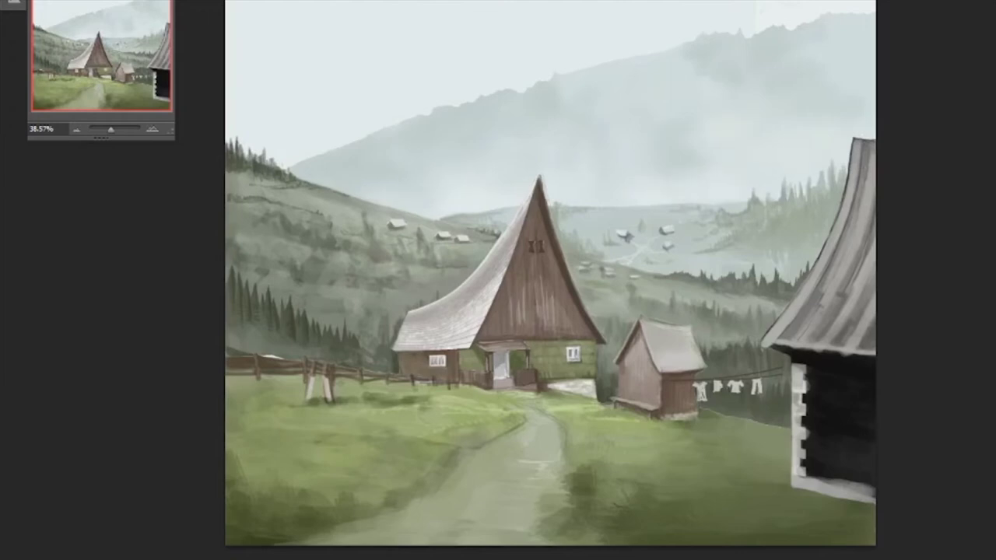
- Paint soft white mist in the distant valley behind the houses and over the forest beside the wooden fence
{"action": "left_click_drag", "start_coordinate": [642, 250], "coordinate": [817, 261]}
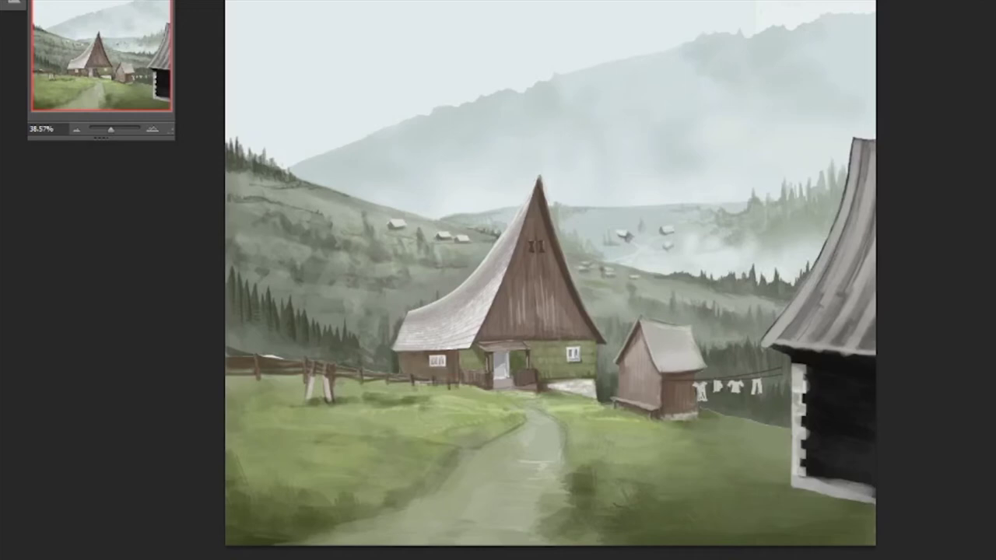
{"action": "key", "text": "ctrl+z"}
{"action": "key", "text": "ctrl+z"}
{"action": "key", "text": "ctrl+z"}
{"action": "key", "text": "ctrl+z"}
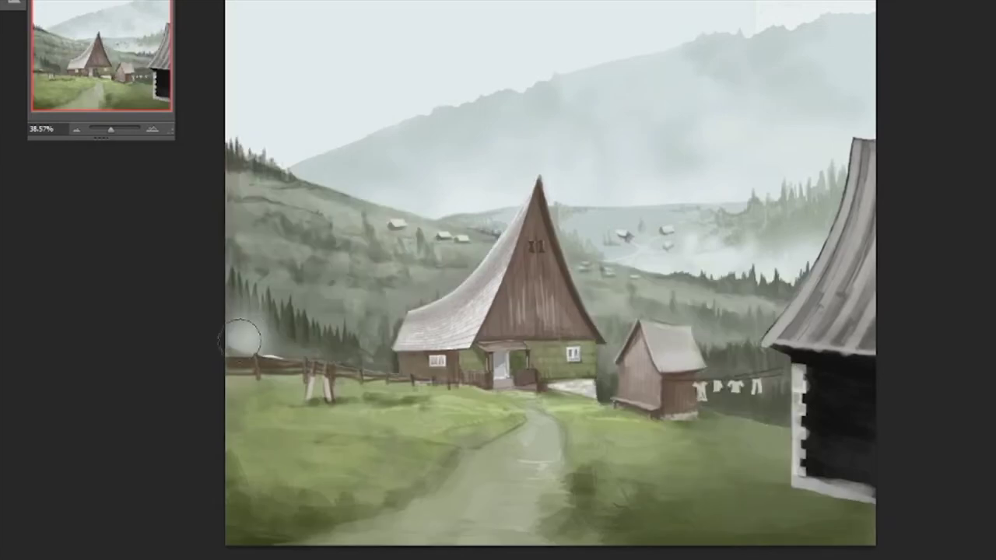
{"action": "left_click", "coordinate": [2, 323]}
{"action": "key", "text": "Return"}
{"action": "key", "text": "ctrl+z"}
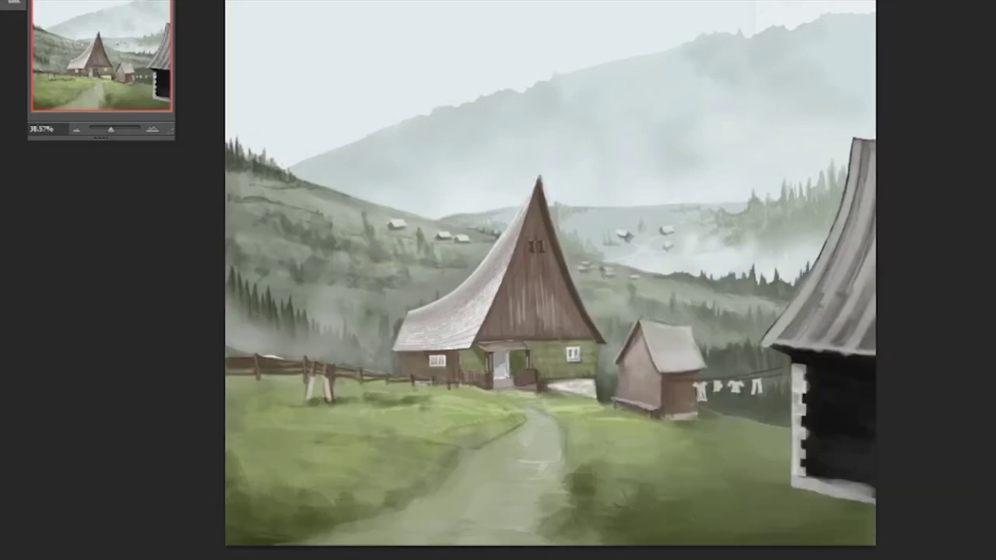
- Thicken the mist over the hillside forest and spread it behind the small shed and the clothesline
{"action": "key", "text": "ctrl+shift+z"}
{"action": "key", "text": "ctrl+shift+z"}
{"action": "key", "text": "ctrl+shift+z"}
{"action": "key", "text": "ctrl+shift+z"}
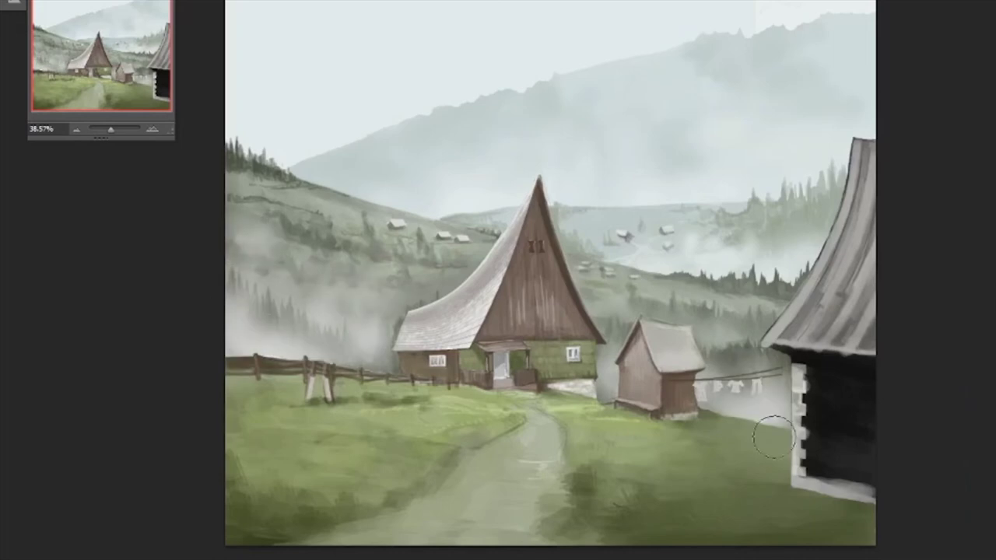
{"action": "key", "text": "ctrl+shift+z"}
{"action": "key", "text": "ctrl+shift+z"}
{"action": "key", "text": "ctrl+shift+z"}
{"action": "key", "text": "ctrl+shift+z"}
{"action": "key", "text": "ctrl+shift+z"}
{"action": "key", "text": "ctrl+shift+z"}
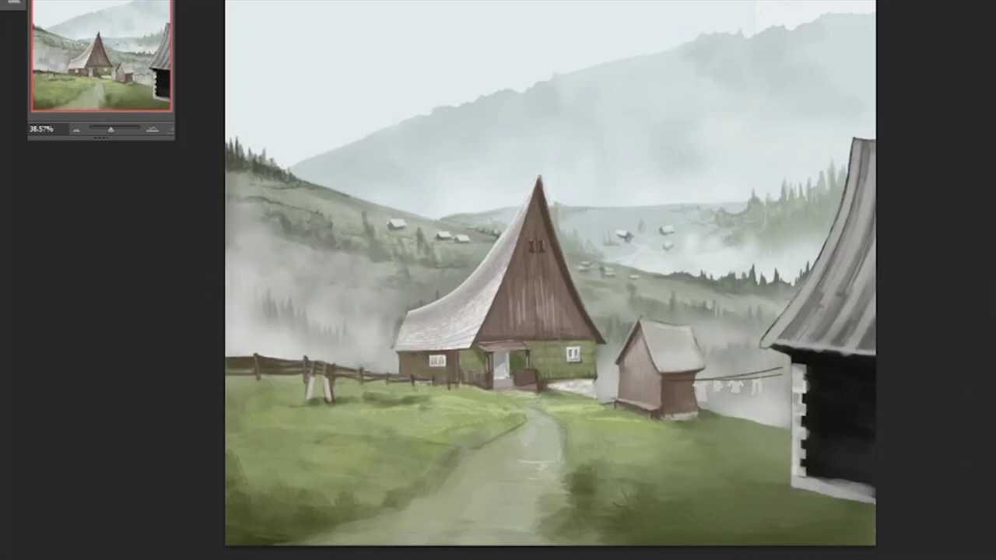
- Step back and forth through the latest mist strokes to compare the painting with and without them
{"action": "key", "text": "ctrl+alt+z"}
{"action": "key", "text": "ctrl+alt+z"}
{"action": "key", "text": "ctrl+alt+z"}
{"action": "key", "text": "ctrl+alt+z"}
{"action": "key", "text": "ctrl+alt+z"}
{"action": "key", "text": "ctrl+alt+z"}
{"action": "key", "text": "ctrl+shift+z"}
{"action": "key", "text": "ctrl+shift+z"}
{"action": "key", "text": "ctrl+shift+z"}
{"action": "key", "text": "ctrl+shift+z"}
{"action": "key", "text": "ctrl+shift+z"}
{"action": "key", "text": "ctrl+shift+z"}
{"action": "key", "text": "ctrl+alt+z"}
- Extend the canvas upward with the Crop tool to make room for more sky above the mountains
{"action": "key", "text": "c"}
{"action": "left_click_drag", "start_coordinate": [550, 3], "coordinate": [553, 0]}
{"action": "key", "text": "Return"}
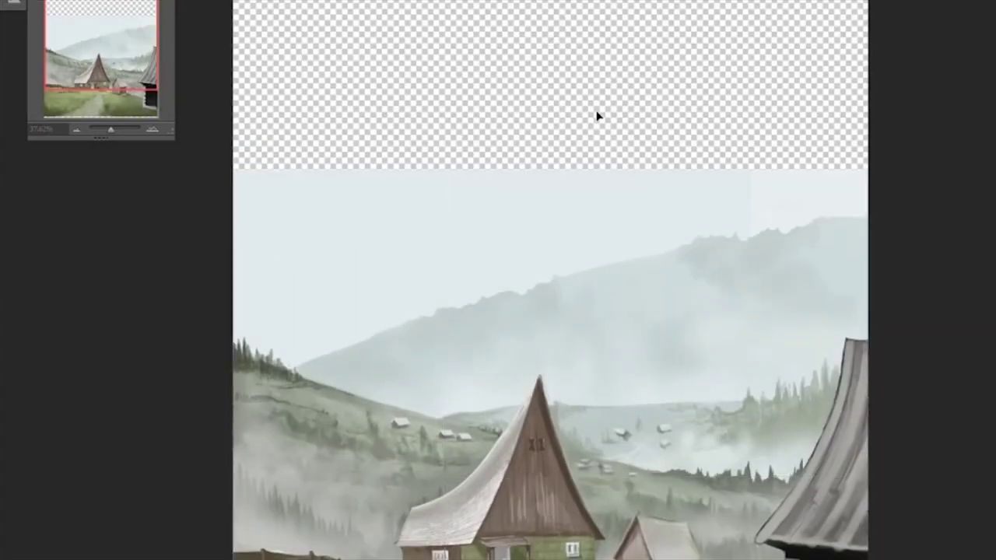
{"action": "key", "text": "ctrl+0"}
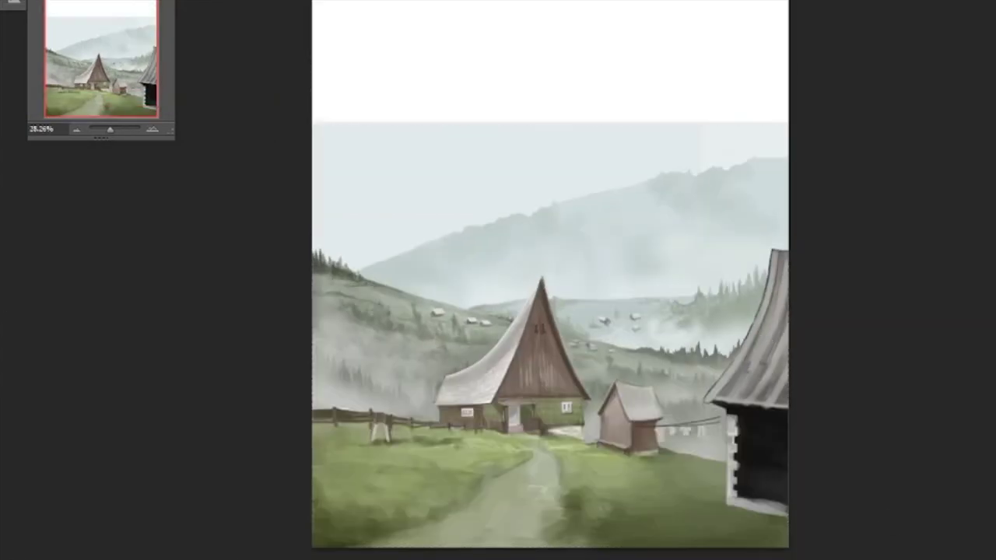
- Fill the empty canvas strip with a pale sky colour and brush a soft blue gradient across the upper sky
{"action": "left_click", "coordinate": [612, 84]}
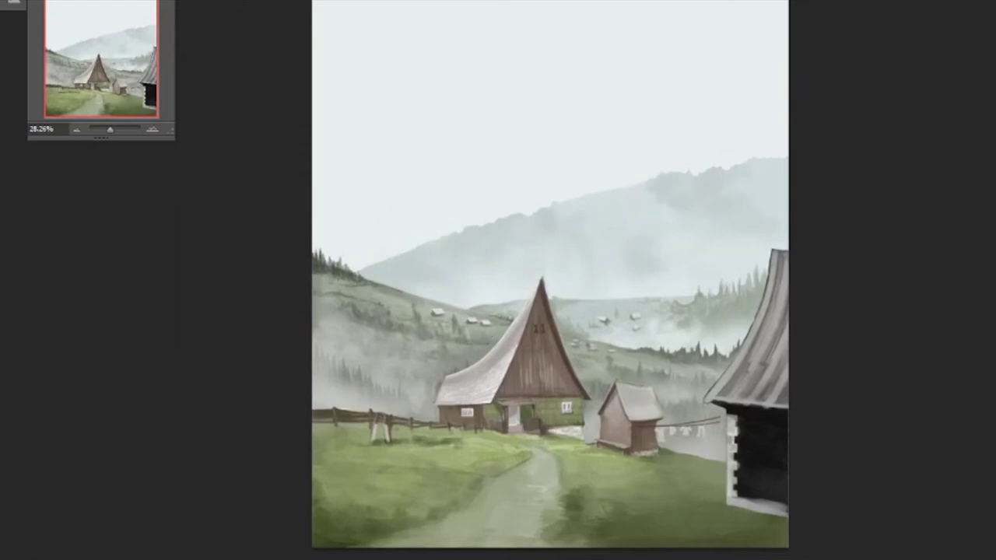
{"action": "key", "text": "Return"}
{"action": "left_click_drag", "start_coordinate": [545, 233], "coordinate": [403, 201]}
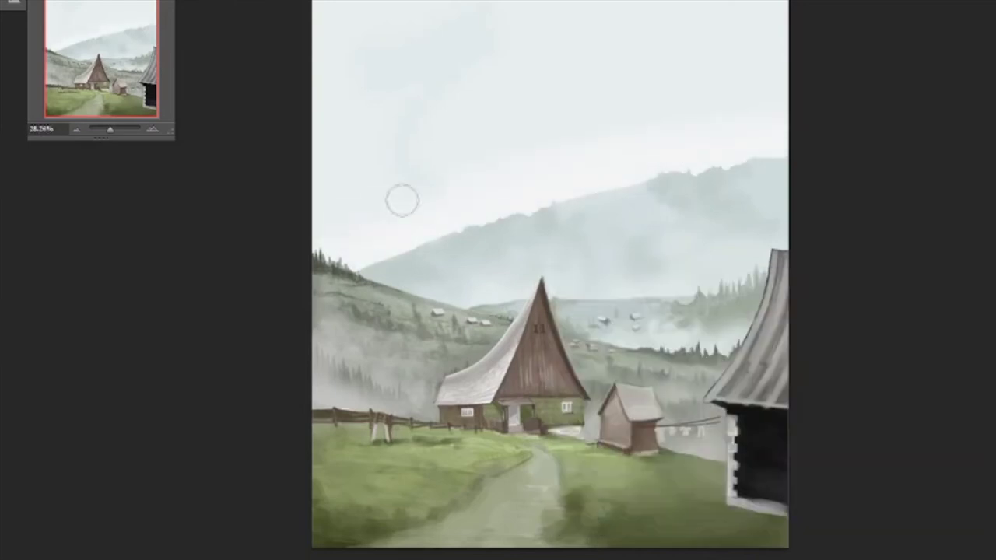
{"action": "key", "text": "Return"}
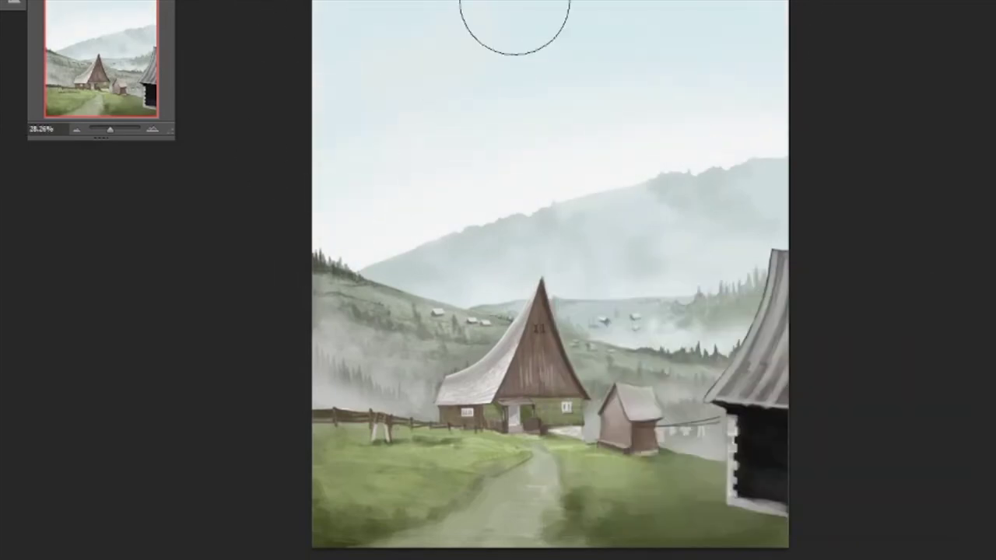
{"action": "key", "text": "Return"}
- Paint small soft white clouds in both upper corners of the sky with a smaller brush
{"action": "key", "text": "bracketleft"}
{"action": "key", "text": "bracketleft"}
{"action": "key", "text": "bracketleft"}
{"action": "left_click_drag", "start_coordinate": [601, 9], "coordinate": [642, 37]}
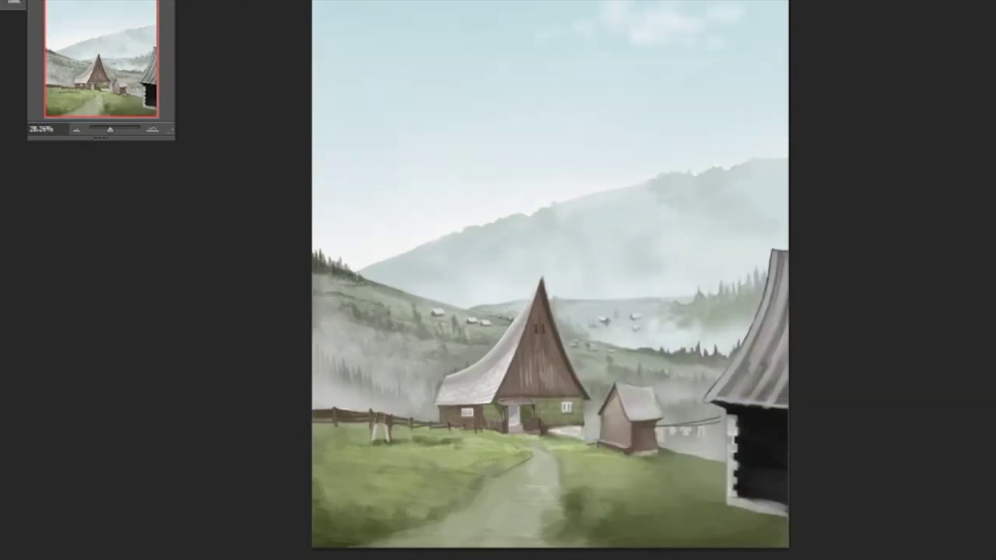
{"action": "left_click_drag", "start_coordinate": [340, 57], "coordinate": [349, 70]}
{"action": "left_click_drag", "start_coordinate": [389, 31], "coordinate": [435, 77]}
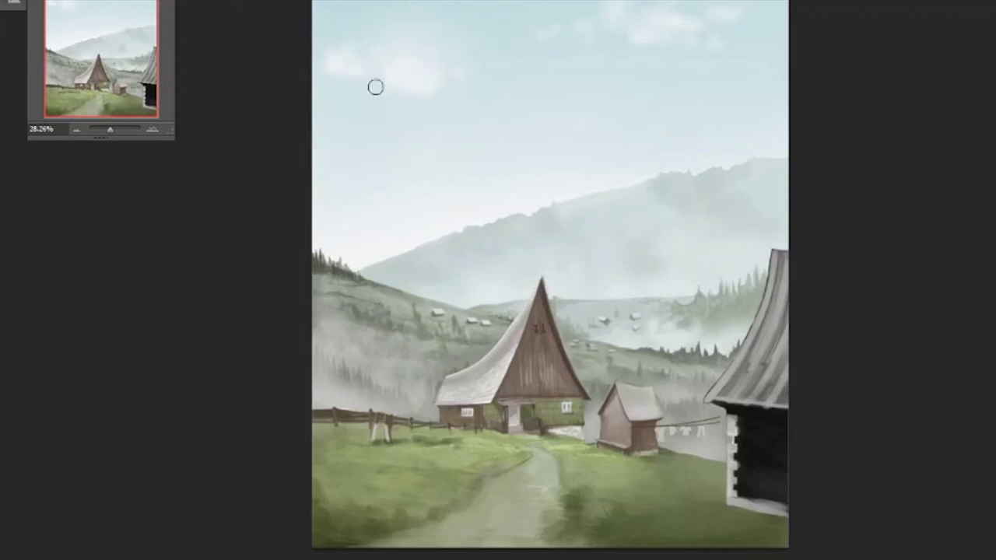
{"action": "left_click_drag", "start_coordinate": [354, 98], "coordinate": [424, 120]}
- Broaden and soften the upper-right cloud with a larger brush
{"action": "key", "text": "bracketright"}
{"action": "key", "text": "bracketright"}
{"action": "key", "text": "bracketright"}
{"action": "left_click_drag", "start_coordinate": [720, 27], "coordinate": [651, 45]}
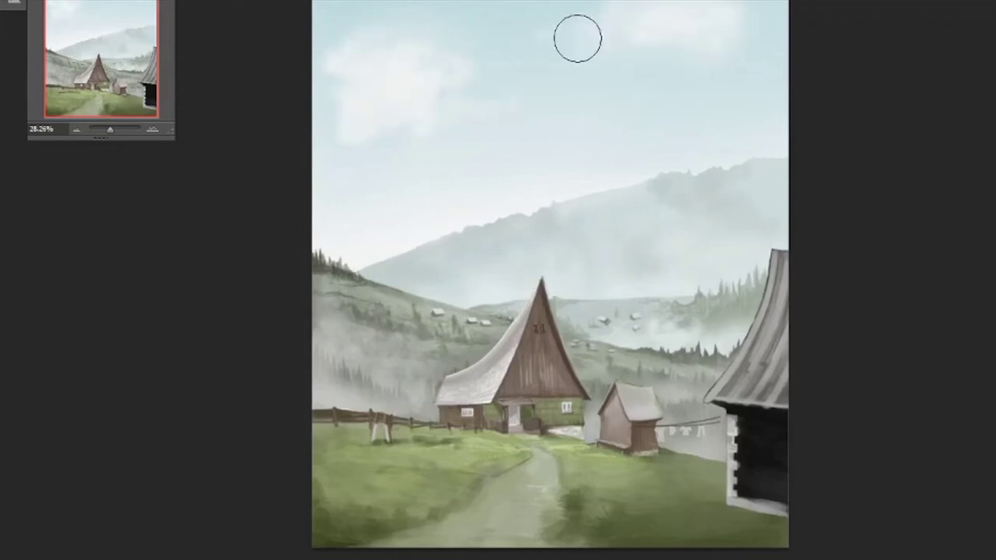
- Rework the clouds on the left half of the sky with sampled sky colours, adding rounded puffs and a low cloud
{"action": "key", "text": "F5"}
{"action": "key", "text": "F5"}
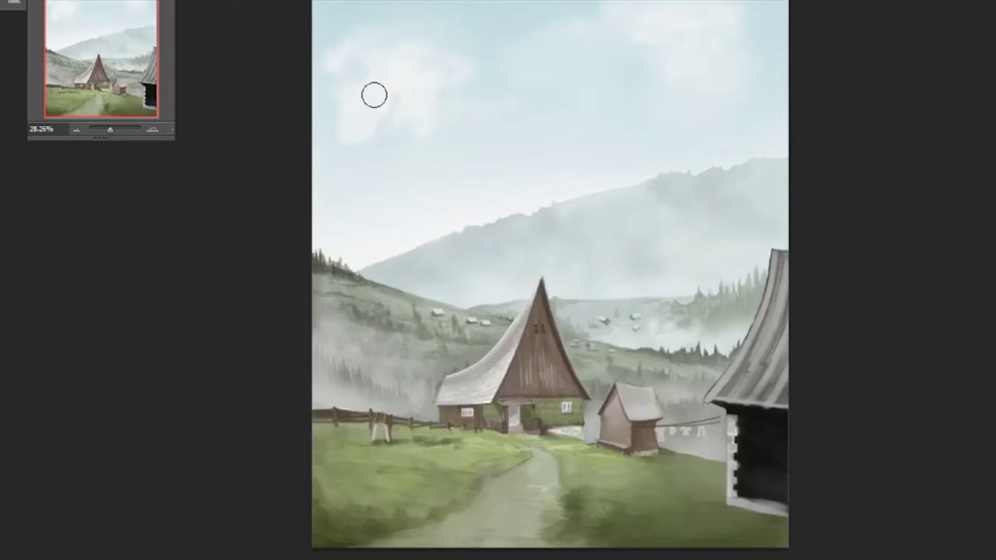
{"action": "left_click", "coordinate": [404, 14], "text": "alt"}
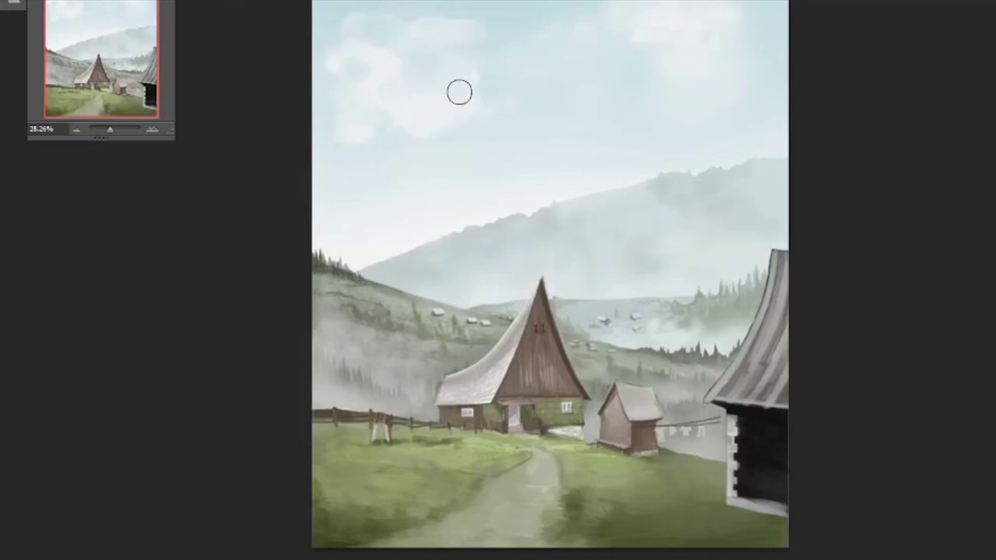
{"action": "left_click_drag", "start_coordinate": [457, 43], "coordinate": [351, 71]}
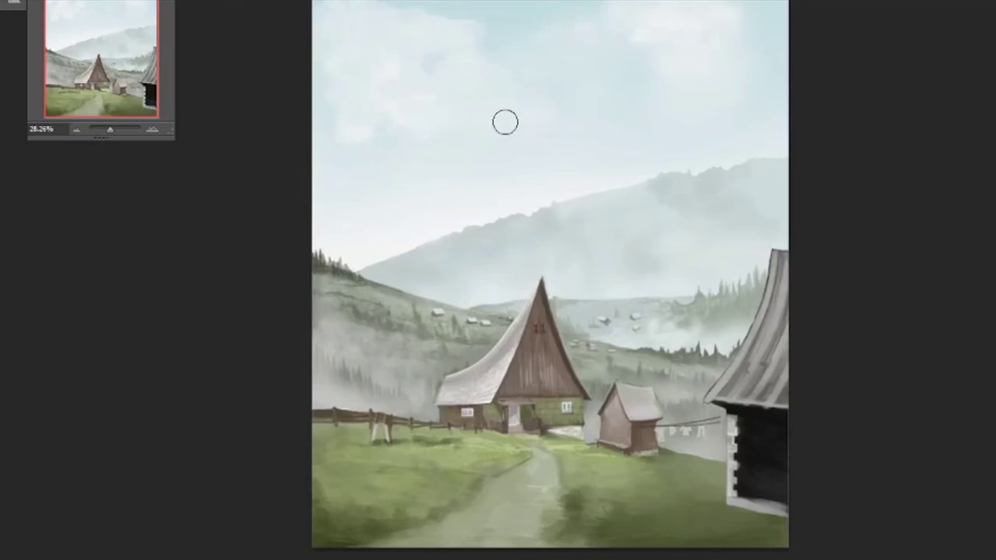
{"action": "left_click", "coordinate": [416, 225], "text": "alt"}
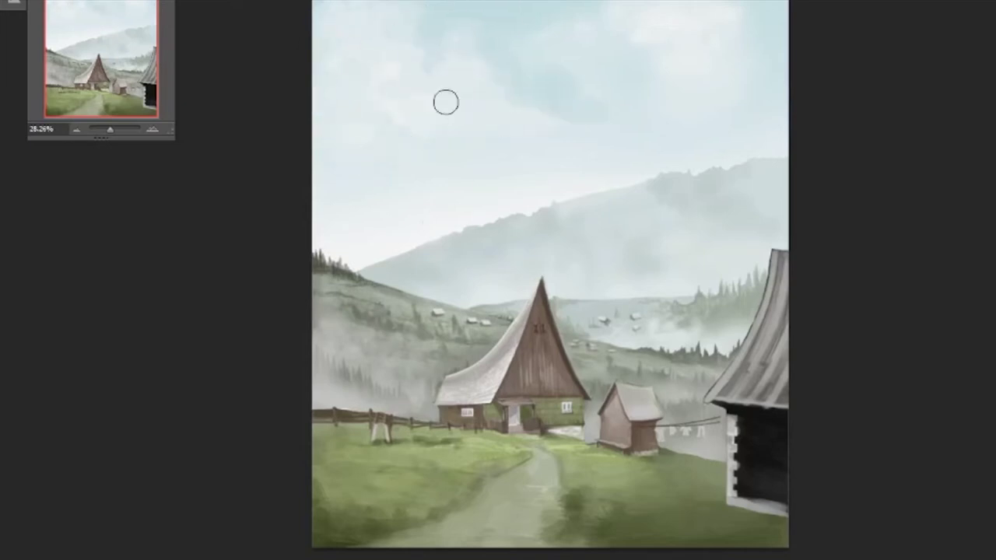
{"action": "left_click_drag", "start_coordinate": [345, 40], "coordinate": [342, 74]}
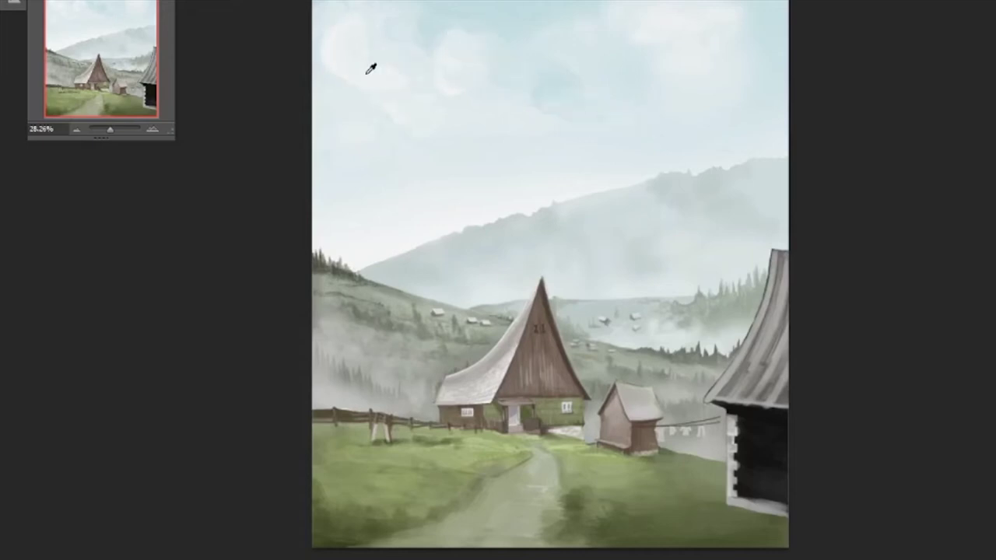
{"action": "left_click_drag", "start_coordinate": [335, 133], "coordinate": [364, 138]}
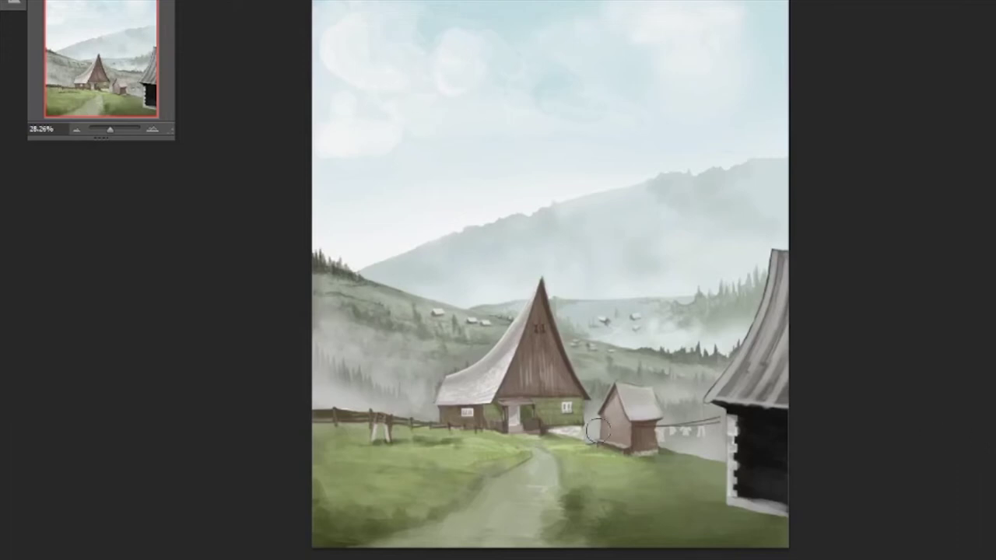
- Lighten the dark barn wall with a thin haze, comparing the painting with and without it
{"action": "key", "text": "ctrl+z"}
{"action": "key", "text": "ctrl+z"}
{"action": "key", "text": "ctrl+z"}
{"action": "key", "text": "ctrl+z"}
{"action": "key", "text": "ctrl+shift+z"}
{"action": "key", "text": "ctrl+shift+z"}
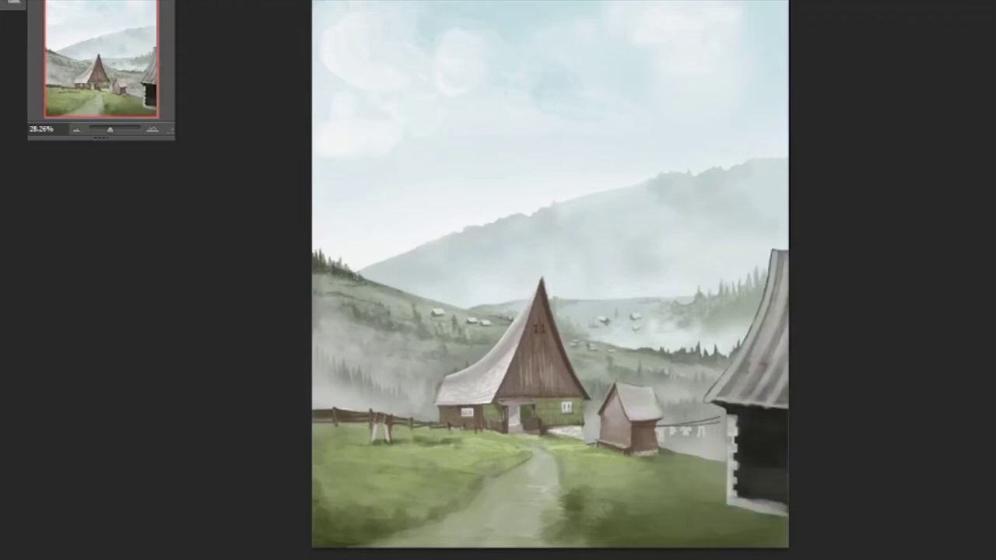
{"action": "key", "text": "ctrl+z"}
{"action": "key", "text": "ctrl+shift+z"}
{"action": "key", "text": "ctrl+z"}
{"action": "key", "text": "ctrl+shift+z"}
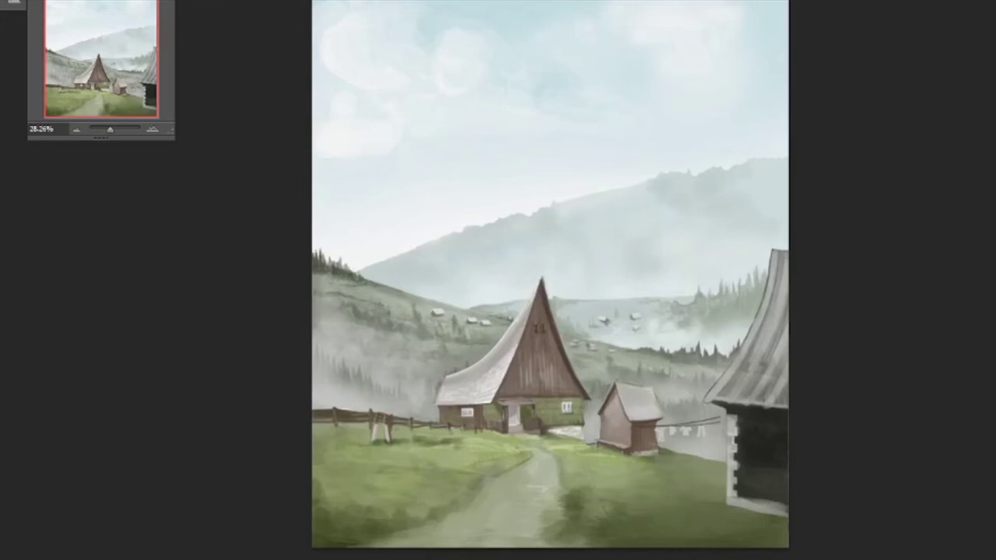
- Sketch thin guidelines for a seated figure on a blanket on the grass near the dark barn
{"action": "scroll", "coordinate": [344, 234], "scroll_direction": "up", "scroll_amount": 3}
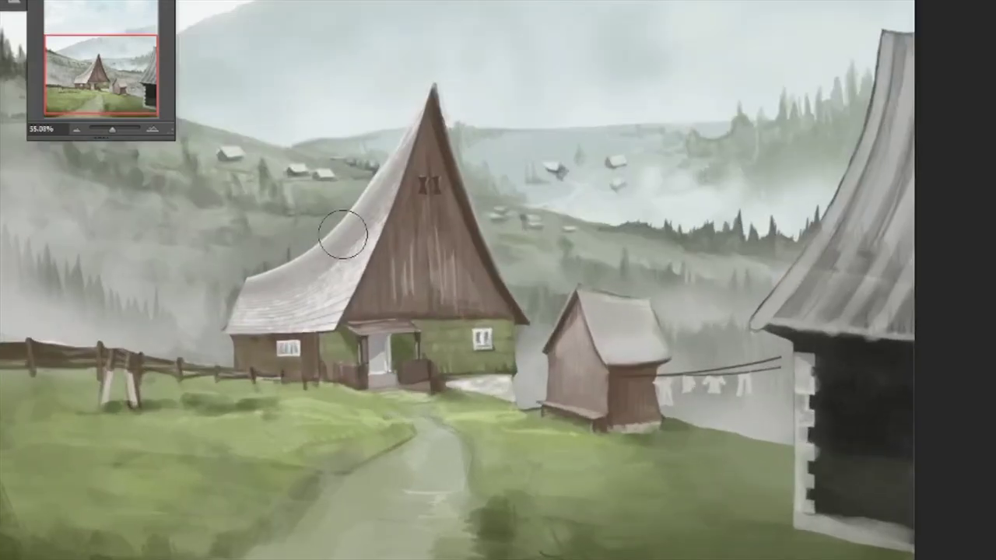
{"action": "scroll", "coordinate": [344, 233], "scroll_direction": "down", "scroll_amount": 3}
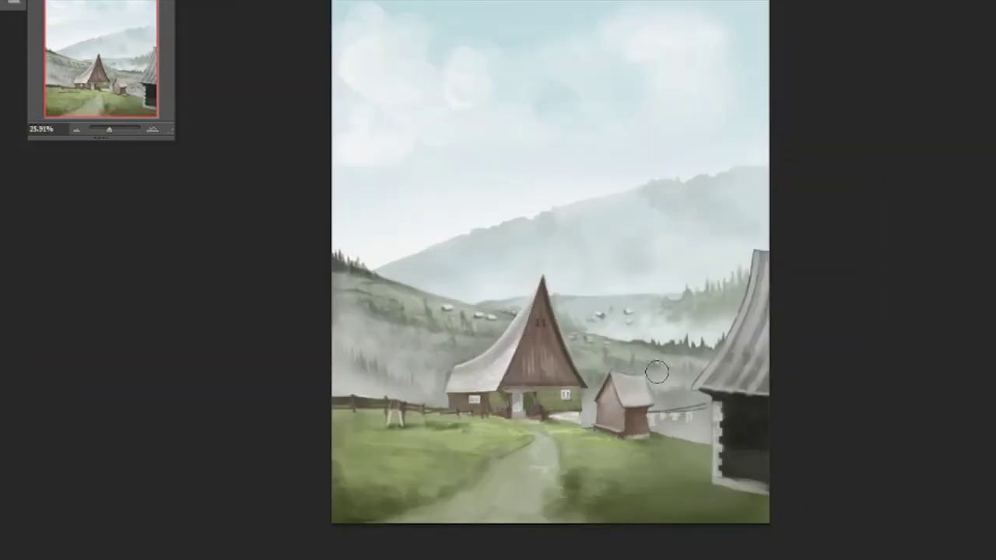
{"action": "scroll", "coordinate": [632, 444], "scroll_direction": "up", "scroll_amount": 3}
{"action": "scroll", "coordinate": [571, 443], "scroll_direction": "down", "scroll_amount": 1}
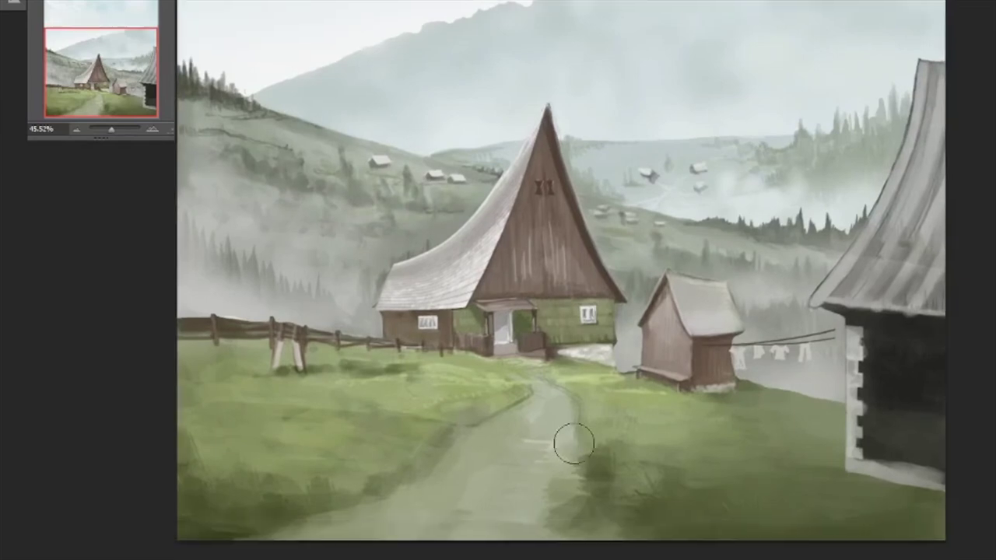
{"action": "scroll", "coordinate": [572, 443], "scroll_direction": "down", "scroll_amount": 2}
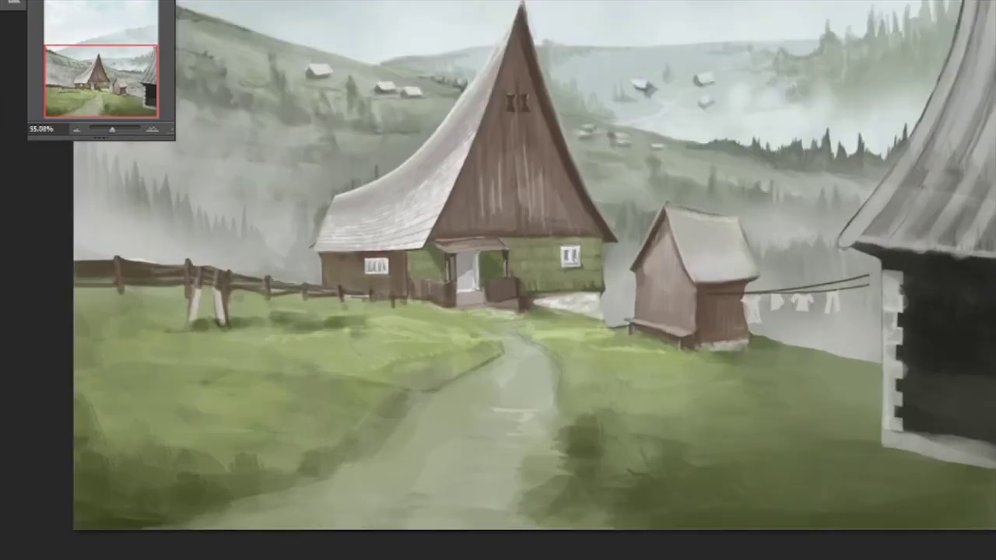
{"action": "key", "text": "F5"}
{"action": "key", "text": "F5"}
{"action": "left_click_drag", "start_coordinate": [710, 412], "coordinate": [728, 401]}
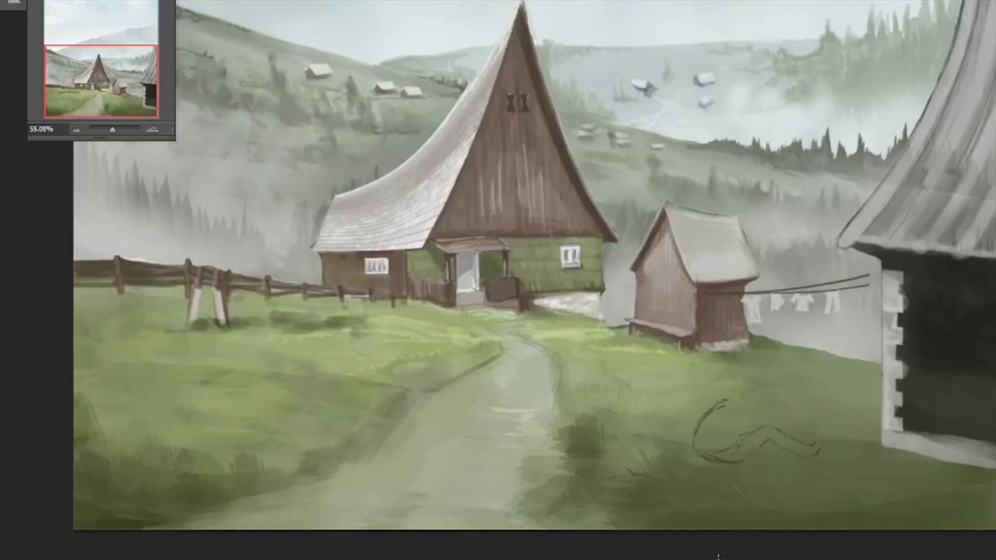
{"action": "left_click_drag", "start_coordinate": [520, 266], "coordinate": [490, 248]}
{"action": "left_click_drag", "start_coordinate": [704, 428], "coordinate": [670, 435]}
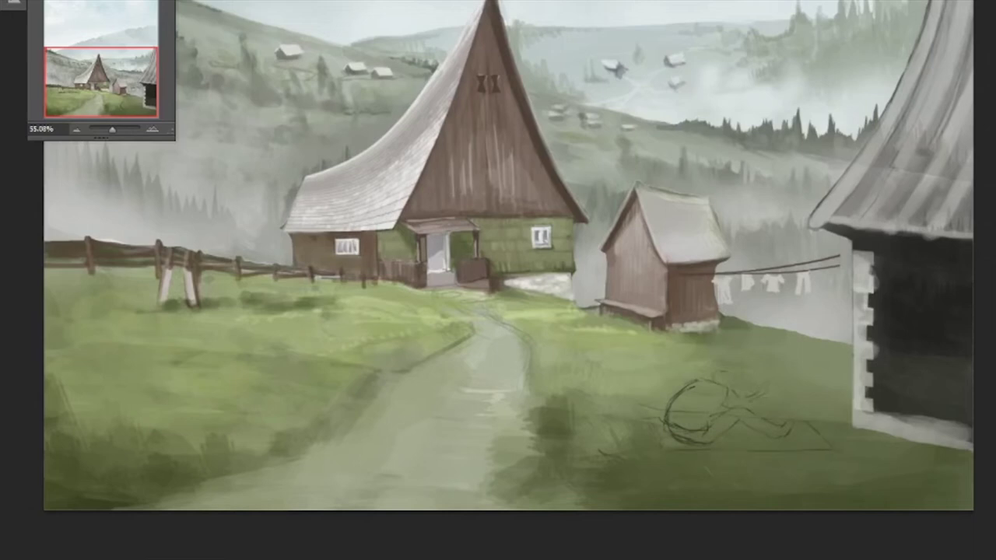
{"action": "mouse_move", "coordinate": [666, 438]}
{"action": "left_mouse_down"}
{"action": "mouse_move", "coordinate": [694, 416]}
{"action": "mouse_move", "coordinate": [709, 440]}
{"action": "mouse_move", "coordinate": [674, 397]}
{"action": "left_mouse_up"}
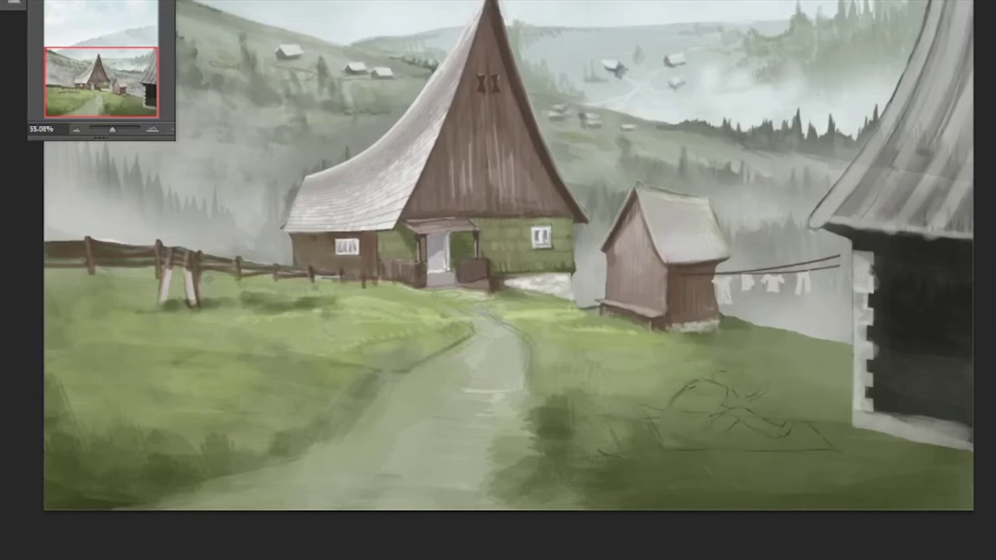
- Draw the seated figure's outstretched leg and a long pole in front of it with thick dark lines
{"action": "mouse_move", "coordinate": [761, 411]}
{"action": "left_mouse_down"}
{"action": "mouse_move", "coordinate": [770, 428]}
{"action": "mouse_move", "coordinate": [796, 436]}
{"action": "mouse_move", "coordinate": [796, 421]}
{"action": "mouse_move", "coordinate": [624, 459]}
{"action": "left_mouse_up"}
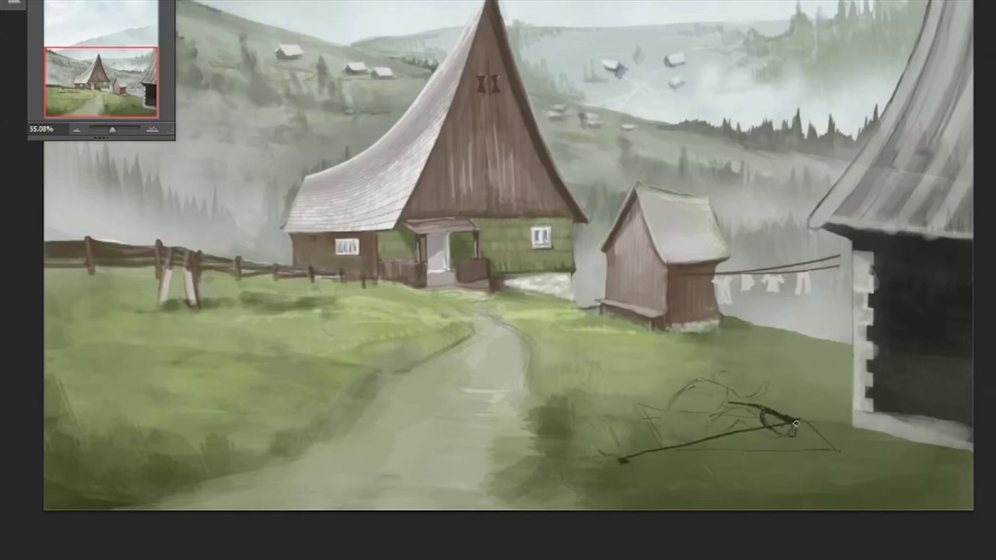
{"action": "mouse_move", "coordinate": [761, 415]}
{"action": "left_mouse_down"}
{"action": "mouse_move", "coordinate": [750, 428]}
{"action": "mouse_move", "coordinate": [781, 434]}
{"action": "left_mouse_up"}
{"action": "left_click_drag", "start_coordinate": [625, 461], "coordinate": [795, 424]}
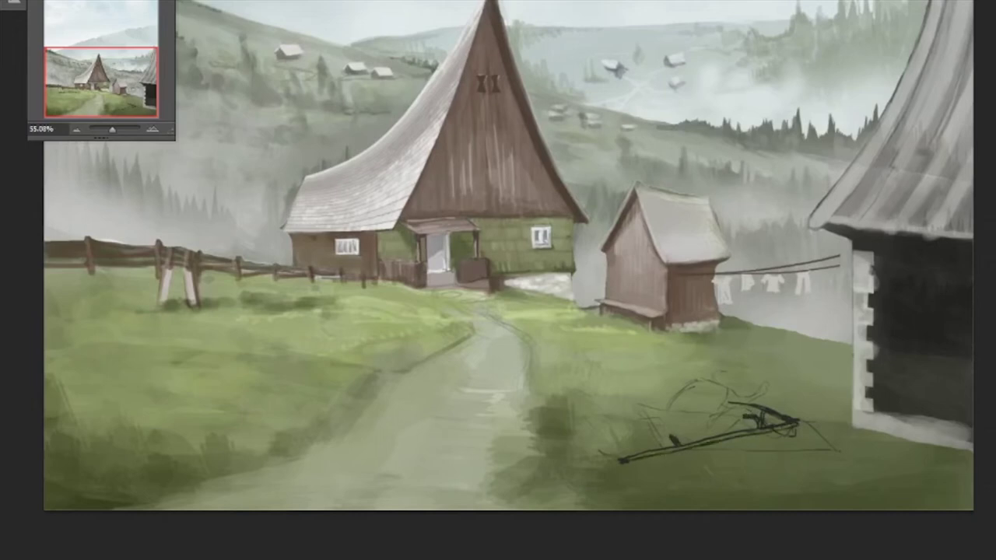
- Outline the curved back, hips and folded leg of the figure near the barn in thick dark lines
{"action": "mouse_move", "coordinate": [713, 420]}
{"action": "left_mouse_down"}
{"action": "mouse_move", "coordinate": [694, 437]}
{"action": "mouse_move", "coordinate": [693, 426]}
{"action": "mouse_move", "coordinate": [710, 421]}
{"action": "mouse_move", "coordinate": [683, 436]}
{"action": "mouse_move", "coordinate": [668, 418]}
{"action": "left_mouse_up"}
{"action": "mouse_move", "coordinate": [752, 417]}
{"action": "left_mouse_down"}
{"action": "mouse_move", "coordinate": [747, 429]}
{"action": "mouse_move", "coordinate": [771, 415]}
{"action": "mouse_move", "coordinate": [764, 438]}
{"action": "left_mouse_up"}
{"action": "left_click_drag", "start_coordinate": [716, 407], "coordinate": [702, 381]}
{"action": "left_click_drag", "start_coordinate": [674, 417], "coordinate": [702, 376]}
{"action": "left_click_drag", "start_coordinate": [676, 399], "coordinate": [668, 416]}
- Redraw the long pole at a steeper angle in front of the figure and remove the first version
{"action": "left_click_drag", "start_coordinate": [668, 485], "coordinate": [769, 433]}
{"action": "mouse_move", "coordinate": [668, 486]}
{"action": "left_mouse_down"}
{"action": "mouse_move", "coordinate": [789, 430]}
{"action": "mouse_move", "coordinate": [761, 440]}
{"action": "left_mouse_up"}
{"action": "mouse_move", "coordinate": [683, 471]}
{"action": "left_mouse_down"}
{"action": "mouse_move", "coordinate": [699, 464]}
{"action": "mouse_move", "coordinate": [691, 440]}
{"action": "left_mouse_up"}
{"action": "mouse_move", "coordinate": [618, 462]}
{"action": "left_mouse_down"}
{"action": "mouse_move", "coordinate": [777, 422]}
{"action": "mouse_move", "coordinate": [691, 446]}
{"action": "mouse_move", "coordinate": [675, 436]}
{"action": "left_mouse_up"}
- Sketch guidelines for a second seated figure on the grass on the other side of the path
{"action": "mouse_move", "coordinate": [207, 363]}
{"action": "left_mouse_down"}
{"action": "mouse_move", "coordinate": [261, 313]}
{"action": "mouse_move", "coordinate": [305, 364]}
{"action": "mouse_move", "coordinate": [330, 357]}
{"action": "mouse_move", "coordinate": [324, 379]}
{"action": "mouse_move", "coordinate": [221, 391]}
{"action": "mouse_move", "coordinate": [375, 408]}
{"action": "left_mouse_up"}
{"action": "mouse_move", "coordinate": [250, 355]}
{"action": "left_mouse_down"}
{"action": "mouse_move", "coordinate": [252, 370]}
{"action": "mouse_move", "coordinate": [369, 397]}
{"action": "mouse_move", "coordinate": [366, 405]}
{"action": "left_mouse_up"}
{"action": "mouse_move", "coordinate": [233, 394]}
{"action": "left_mouse_down"}
{"action": "mouse_move", "coordinate": [307, 398]}
{"action": "mouse_move", "coordinate": [347, 378]}
{"action": "mouse_move", "coordinate": [338, 380]}
{"action": "left_mouse_up"}
- Draw the second figure's head, back and bent leg in thicker dark lines, undoing misplaced strokes
{"action": "key", "text": "F5"}
{"action": "key", "text": "F5"}
{"action": "key", "text": "ctrl+alt+z"}
{"action": "key", "text": "ctrl+alt+z"}
{"action": "key", "text": "ctrl+alt+z"}
{"action": "key", "text": "ctrl+alt+z"}
{"action": "mouse_move", "coordinate": [334, 366]}
{"action": "left_mouse_down"}
{"action": "mouse_move", "coordinate": [384, 393]}
{"action": "mouse_move", "coordinate": [339, 397]}
{"action": "mouse_move", "coordinate": [350, 414]}
{"action": "mouse_move", "coordinate": [343, 403]}
{"action": "left_mouse_up"}
{"action": "key", "text": "ctrl+alt+z"}
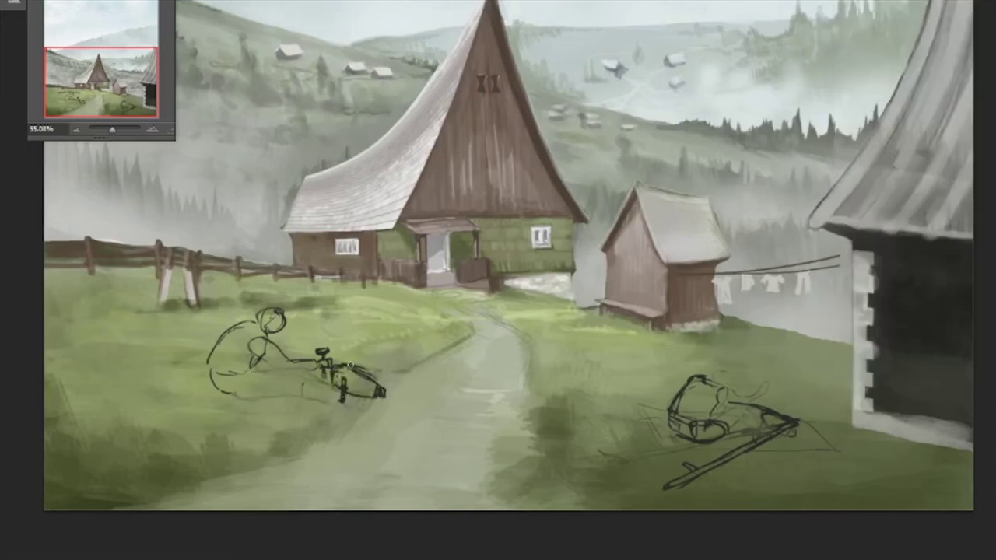
- Rework the second figure's knee and lower leg and add a foot, undoing the stray strokes
{"action": "left_click_drag", "start_coordinate": [335, 364], "coordinate": [325, 356]}
{"action": "left_click_drag", "start_coordinate": [367, 397], "coordinate": [397, 405]}
{"action": "mouse_move", "coordinate": [336, 368]}
{"action": "left_mouse_down"}
{"action": "mouse_move", "coordinate": [380, 385]}
{"action": "mouse_move", "coordinate": [360, 391]}
{"action": "mouse_move", "coordinate": [380, 394]}
{"action": "left_mouse_up"}
{"action": "key", "text": "ctrl+alt+z"}
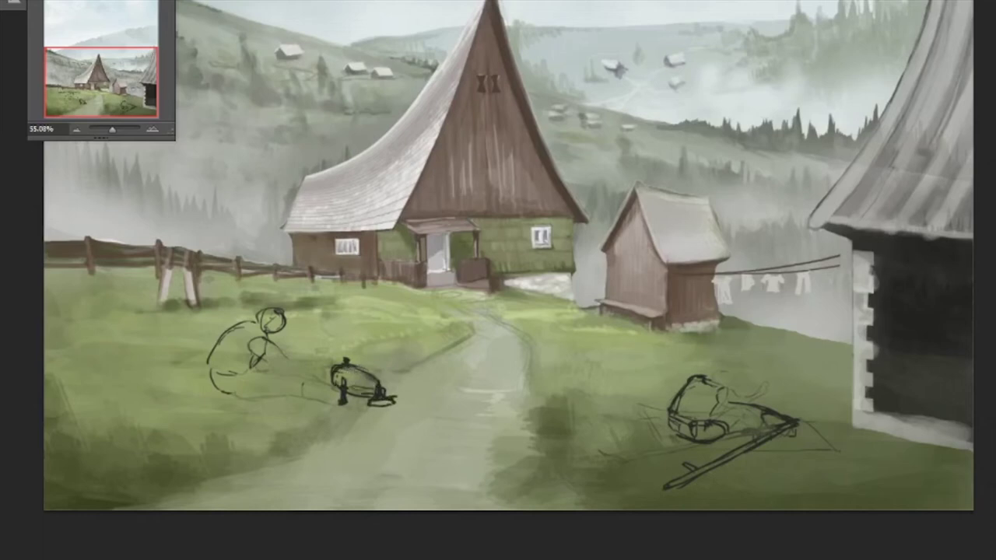
- Add arm and clothing lines to the figure near the barn and outline the blanket beneath it
{"action": "mouse_move", "coordinate": [675, 390]}
{"action": "left_mouse_down"}
{"action": "mouse_move", "coordinate": [688, 410]}
{"action": "mouse_move", "coordinate": [719, 420]}
{"action": "left_mouse_up"}
{"action": "left_click_drag", "start_coordinate": [738, 407], "coordinate": [716, 421]}
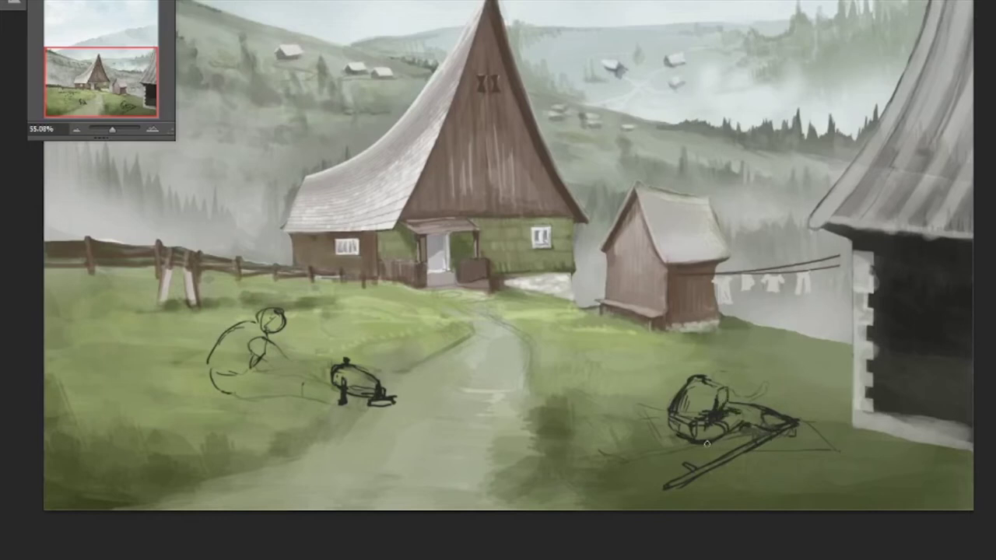
{"action": "mouse_move", "coordinate": [632, 421]}
{"action": "left_mouse_down"}
{"action": "mouse_move", "coordinate": [684, 458]}
{"action": "mouse_move", "coordinate": [809, 424]}
{"action": "left_mouse_up"}
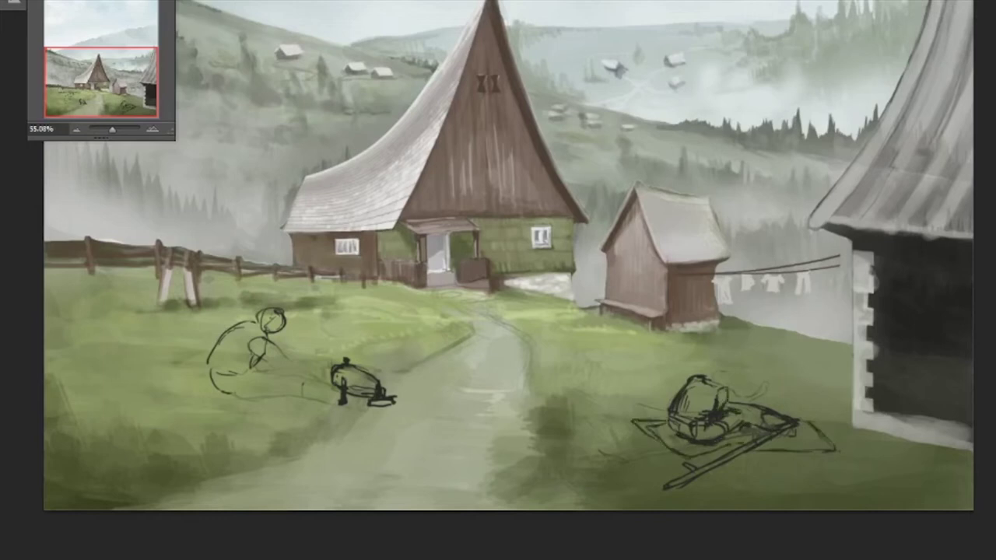
- Adjust the knee of the figure left of the path and erase its thick upper-body lines
{"action": "left_click_drag", "start_coordinate": [333, 354], "coordinate": [346, 361]}
{"action": "mouse_move", "coordinate": [195, 395]}
{"action": "left_mouse_down"}
{"action": "mouse_move", "coordinate": [334, 375]}
{"action": "mouse_move", "coordinate": [296, 325]}
{"action": "left_mouse_up"}
{"action": "key", "text": "e"}
{"action": "left_click_drag", "start_coordinate": [273, 319], "coordinate": [210, 362]}
- Redraw the left figure's upper body closer to its legs, with a hat, raised arms and a long stick alongside
{"action": "key", "text": "b"}
{"action": "mouse_move", "coordinate": [272, 366]}
{"action": "left_mouse_down"}
{"action": "mouse_move", "coordinate": [307, 323]}
{"action": "mouse_move", "coordinate": [311, 334]}
{"action": "left_mouse_up"}
{"action": "mouse_move", "coordinate": [304, 343]}
{"action": "left_mouse_down"}
{"action": "mouse_move", "coordinate": [302, 372]}
{"action": "mouse_move", "coordinate": [319, 374]}
{"action": "mouse_move", "coordinate": [321, 335]}
{"action": "mouse_move", "coordinate": [346, 330]}
{"action": "mouse_move", "coordinate": [336, 313]}
{"action": "mouse_move", "coordinate": [340, 323]}
{"action": "left_mouse_up"}
{"action": "mouse_move", "coordinate": [311, 360]}
{"action": "left_mouse_down"}
{"action": "mouse_move", "coordinate": [268, 389]}
{"action": "mouse_move", "coordinate": [343, 396]}
{"action": "mouse_move", "coordinate": [360, 383]}
{"action": "mouse_move", "coordinate": [398, 412]}
{"action": "mouse_move", "coordinate": [328, 393]}
{"action": "left_mouse_up"}
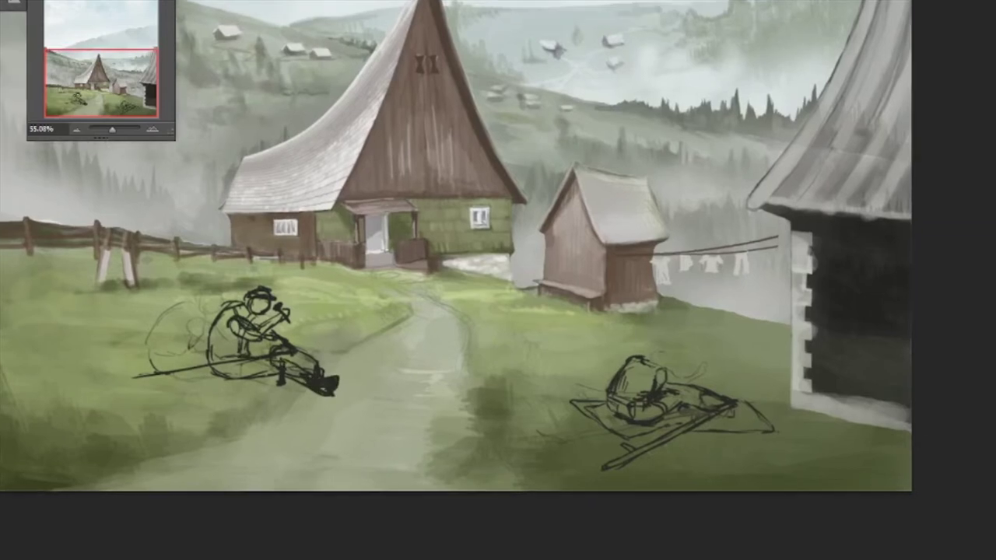
- Add a hatted head and a light lower leg to the figure near the barn, and stretch the whole figure slightly taller
{"action": "mouse_move", "coordinate": [690, 408]}
{"action": "left_mouse_down"}
{"action": "mouse_move", "coordinate": [670, 414]}
{"action": "mouse_move", "coordinate": [738, 394]}
{"action": "mouse_move", "coordinate": [721, 383]}
{"action": "mouse_move", "coordinate": [734, 392]}
{"action": "left_mouse_up"}
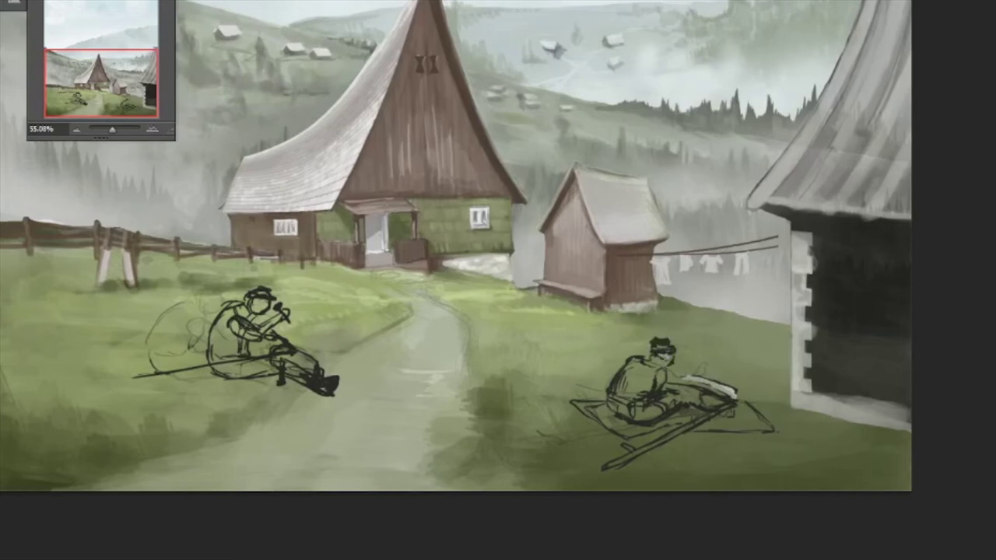
{"action": "left_click_drag", "start_coordinate": [597, 300], "coordinate": [573, 301]}
{"action": "left_click_drag", "start_coordinate": [106, 285], "coordinate": [756, 474]}
{"action": "left_click_drag", "start_coordinate": [537, 311], "coordinate": [778, 484]}
{"action": "key", "text": "ctrl+t"}
{"action": "left_click_drag", "start_coordinate": [660, 482], "coordinate": [660, 492]}
{"action": "key", "text": "Return"}
{"action": "key", "text": "ctrl+d"}
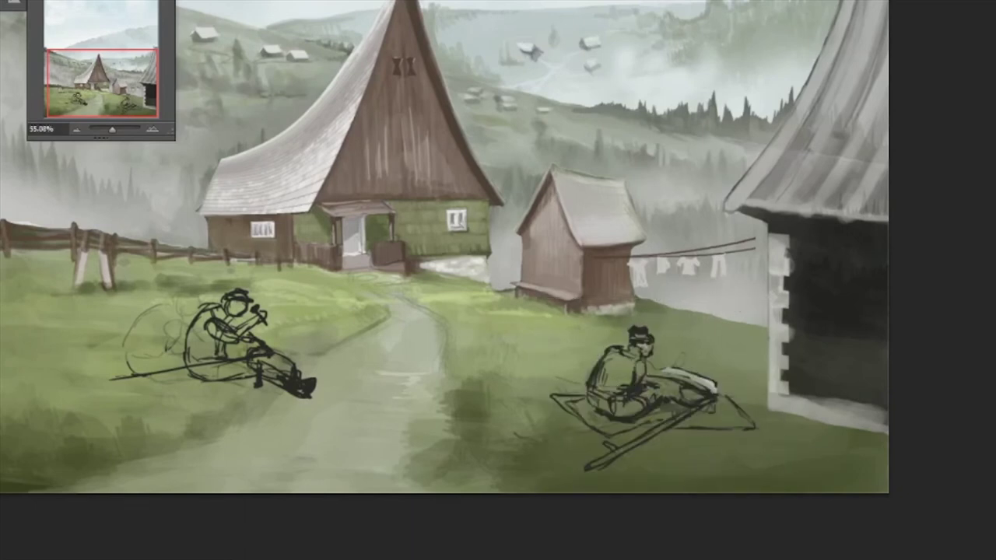
- Color the figure near the barn with a light sleeve, an orange hand and face, a grey vest and a pale blanket corner
{"action": "left_click_drag", "start_coordinate": [641, 378], "coordinate": [681, 364]}
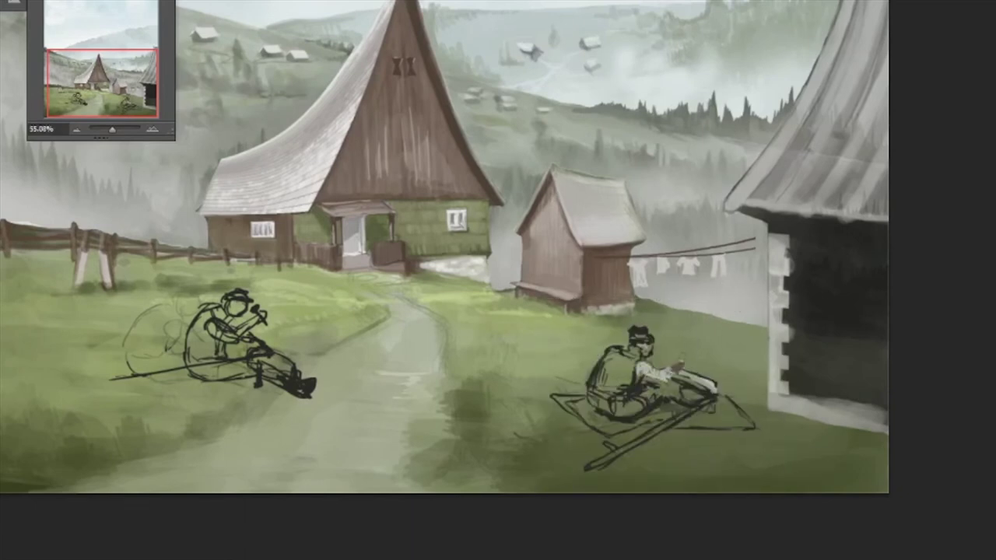
{"action": "left_click", "coordinate": [905, 307]}
{"action": "left_click", "coordinate": [675, 368]}
{"action": "left_click_drag", "start_coordinate": [560, 398], "coordinate": [572, 411]}
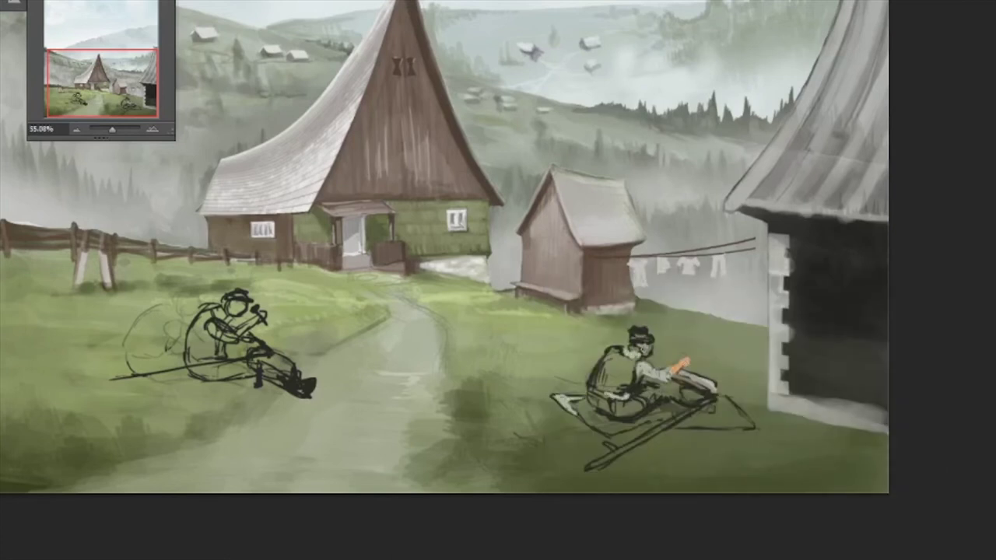
{"action": "left_click_drag", "start_coordinate": [657, 342], "coordinate": [639, 347]}
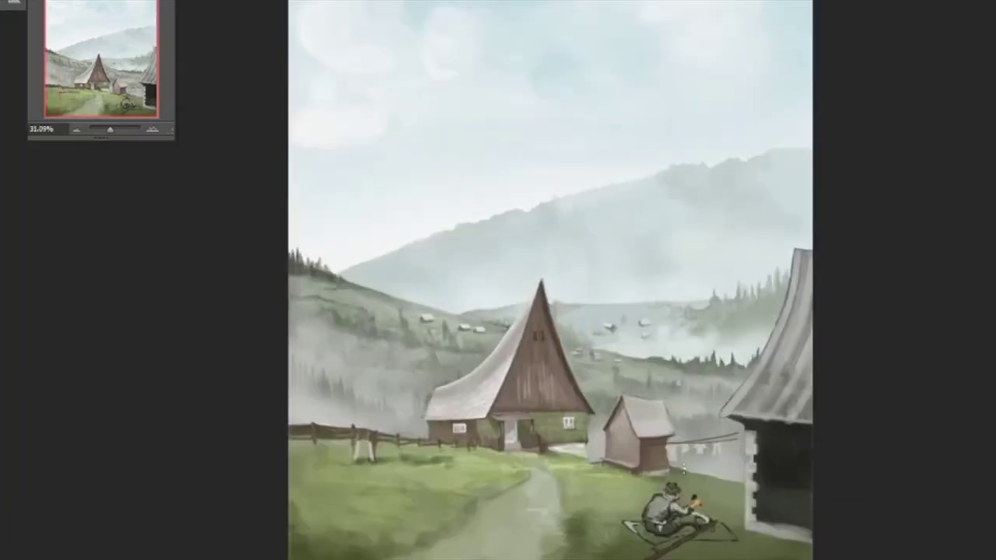
- Scale down the colored figure with its blanket and stick, and shift it slightly toward the path
{"action": "scroll", "coordinate": [498, 280], "scroll_direction": "up", "scroll_amount": 3}
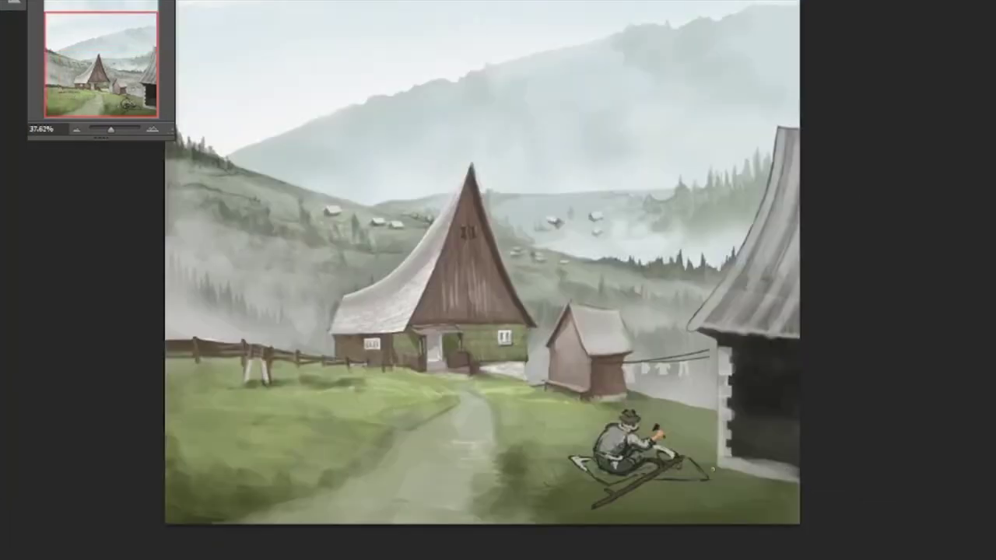
{"action": "key", "text": "ctrl+t"}
{"action": "mouse_move", "coordinate": [622, 393]}
{"action": "left_mouse_down"}
{"action": "mouse_move", "coordinate": [621, 379]}
{"action": "mouse_move", "coordinate": [621, 389]}
{"action": "left_mouse_up"}
{"action": "left_click_drag", "start_coordinate": [716, 448], "coordinate": [660, 424]}
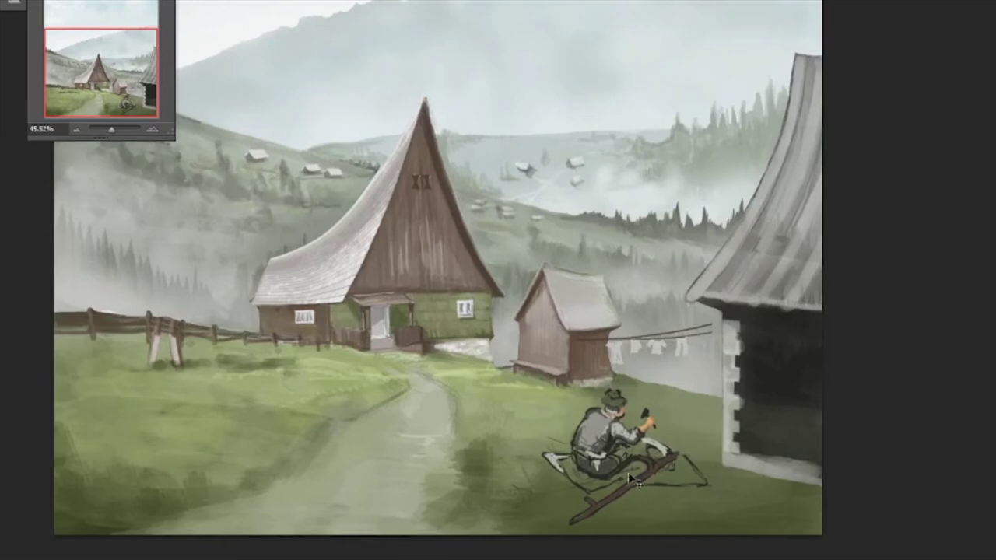
{"action": "left_click_drag", "start_coordinate": [614, 447], "coordinate": [604, 437]}
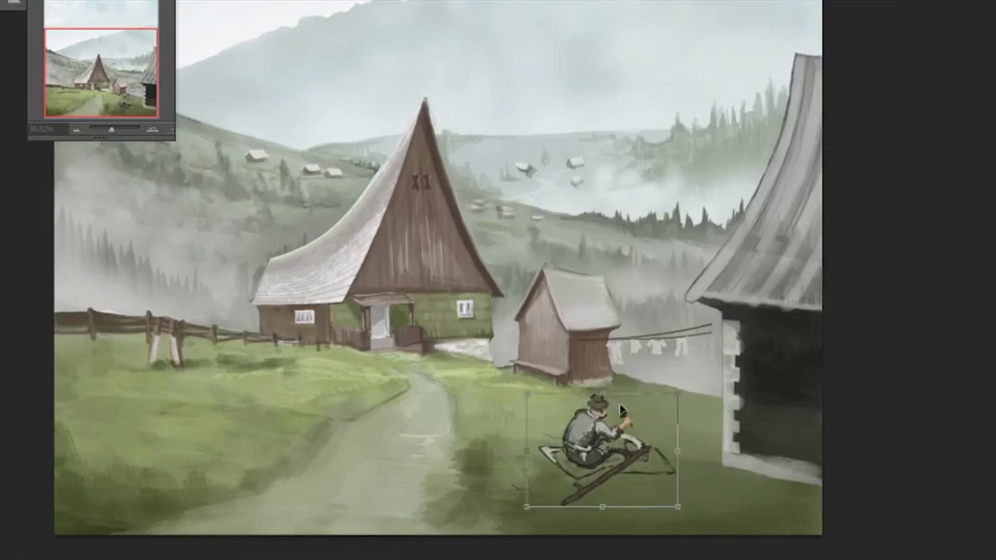
- Reshape the small shed's roof with curved edges and line it with rows of shingles
{"action": "scroll", "coordinate": [585, 311], "scroll_direction": "up", "scroll_amount": 2}
{"action": "right_click", "coordinate": [585, 198]}
{"action": "left_click", "coordinate": [633, 291]}
{"action": "mouse_move", "coordinate": [493, 448]}
{"action": "left_mouse_down"}
{"action": "mouse_move", "coordinate": [475, 448]}
{"action": "mouse_move", "coordinate": [529, 448]}
{"action": "mouse_move", "coordinate": [493, 448]}
{"action": "mouse_move", "coordinate": [516, 450]}
{"action": "left_mouse_up"}
{"action": "right_click", "coordinate": [598, 448]}
{"action": "left_click", "coordinate": [638, 312]}
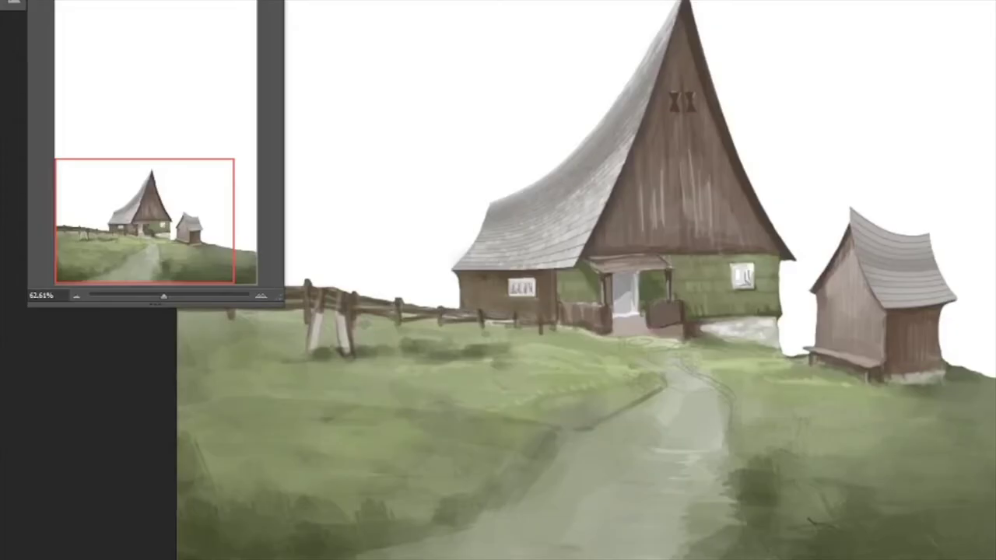
- Turn off the brush's Shape Dynamics and paint individual light shingles inside the selected shed roof
{"action": "scroll", "coordinate": [840, 318], "scroll_direction": "up", "scroll_amount": 3}
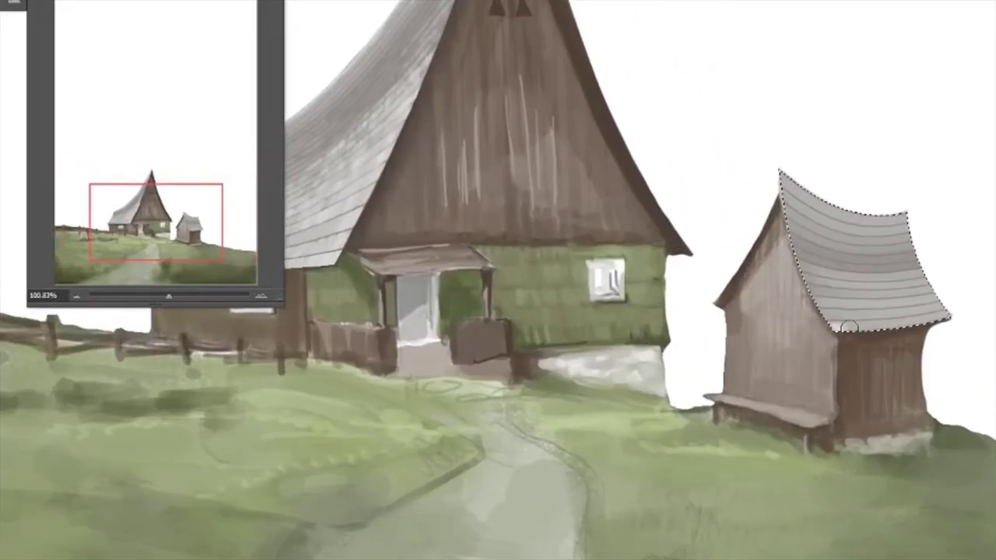
{"action": "key", "text": "F5"}
{"action": "key", "text": "F5"}
{"action": "key", "text": "F5"}
{"action": "left_click", "coordinate": [864, 50]}
{"action": "left_click", "coordinate": [880, 35]}
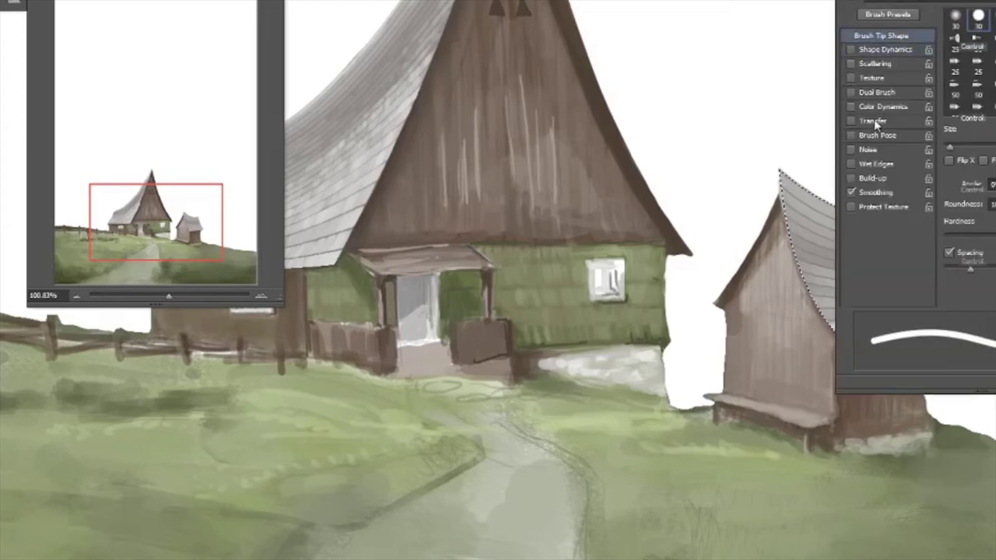
{"action": "key", "text": "F5"}
{"action": "scroll", "coordinate": [410, 200], "scroll_direction": "left", "scroll_amount": 1}
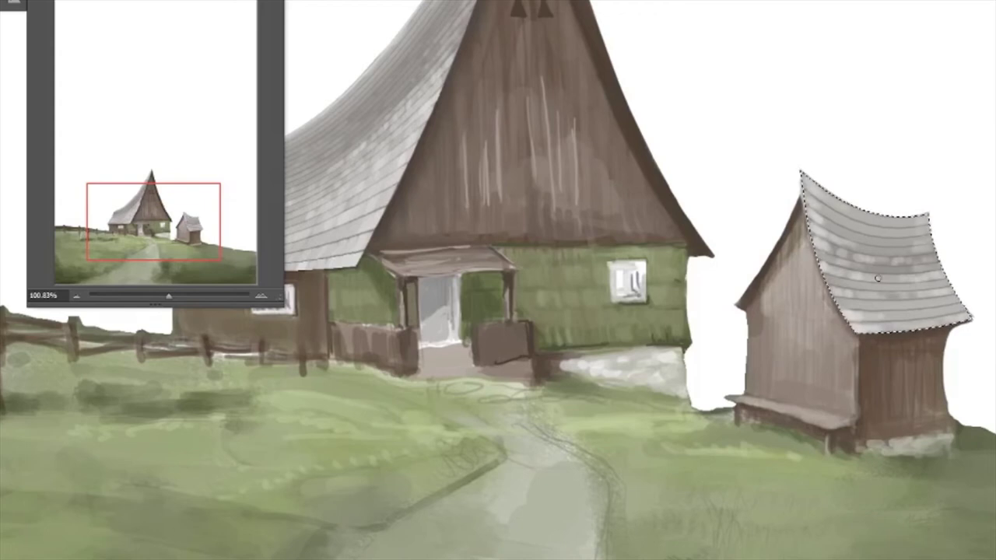
{"action": "scroll", "coordinate": [917, 232], "scroll_direction": "down", "scroll_amount": 2}
{"action": "mouse_move", "coordinate": [902, 249]}
{"action": "left_mouse_down"}
{"action": "mouse_move", "coordinate": [871, 273]}
{"action": "mouse_move", "coordinate": [894, 303]}
{"action": "mouse_move", "coordinate": [856, 257]}
{"action": "mouse_move", "coordinate": [886, 260]}
{"action": "left_mouse_up"}
{"action": "scroll", "coordinate": [787, 400], "scroll_direction": "down", "scroll_amount": 2}
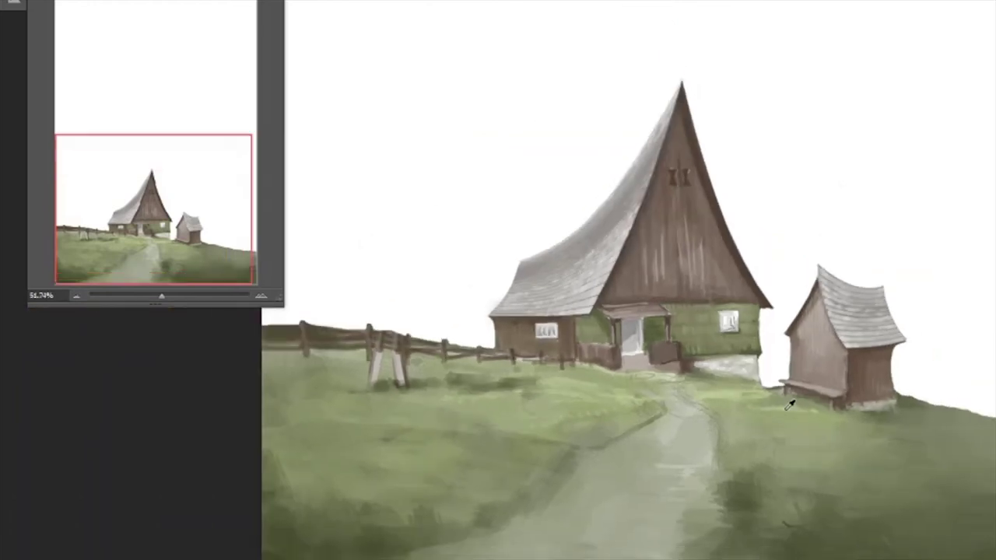
- Shade the shed's roof softly along its gable edge with a soft round brush using Transfer, and clear the selection
{"action": "scroll", "coordinate": [844, 334], "scroll_direction": "up", "scroll_amount": 1}
{"action": "key", "text": "F5"}
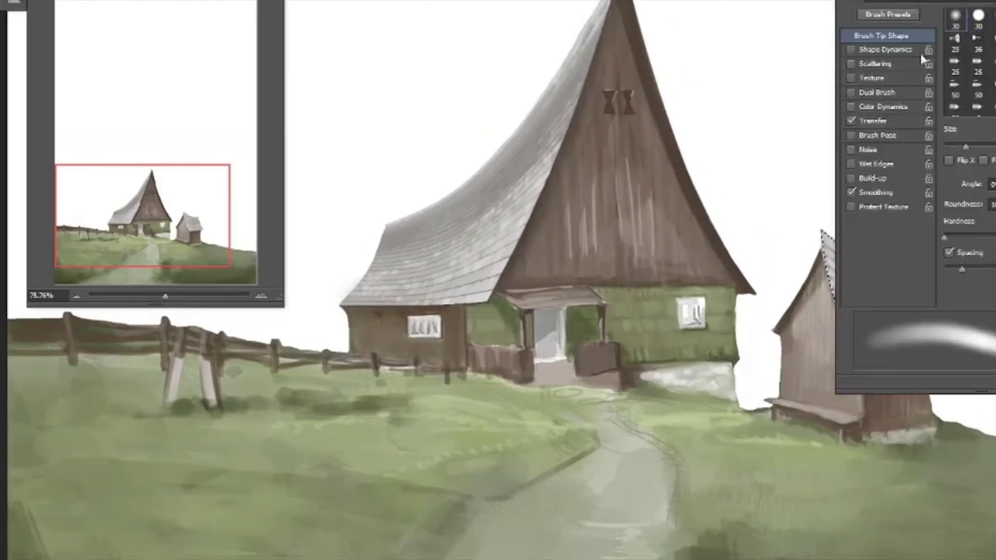
{"action": "scroll", "coordinate": [845, 335], "scroll_direction": "up", "scroll_amount": 1}
{"action": "key", "text": "ctrl+d"}
{"action": "scroll", "coordinate": [624, 334], "scroll_direction": "down", "scroll_amount": 3}
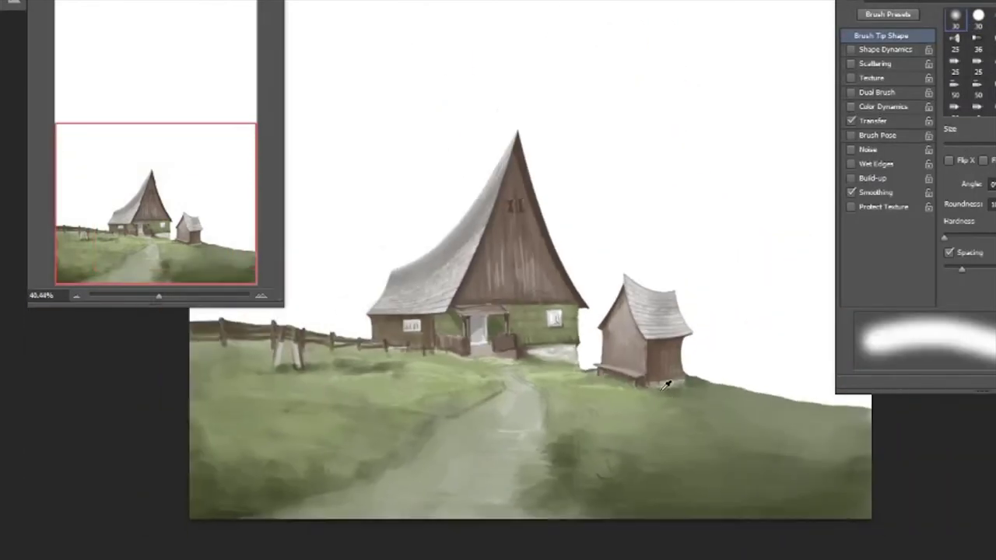
{"action": "scroll", "coordinate": [554, 334], "scroll_direction": "up", "scroll_amount": 3}
{"action": "left_click_drag", "start_coordinate": [571, 147], "coordinate": [652, 213]}
{"action": "key", "text": "ctrl+shift+d"}
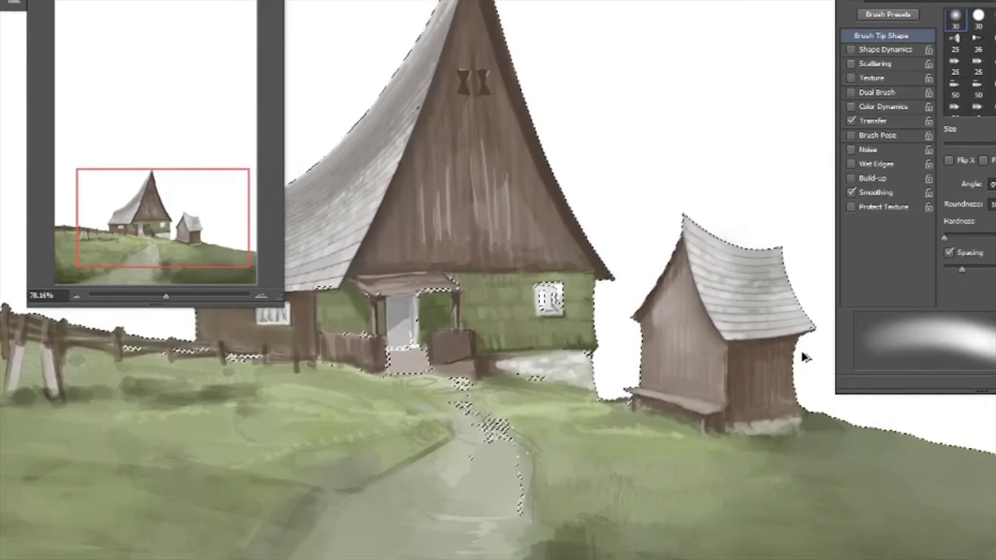
{"action": "left_click_drag", "start_coordinate": [685, 256], "coordinate": [704, 334]}
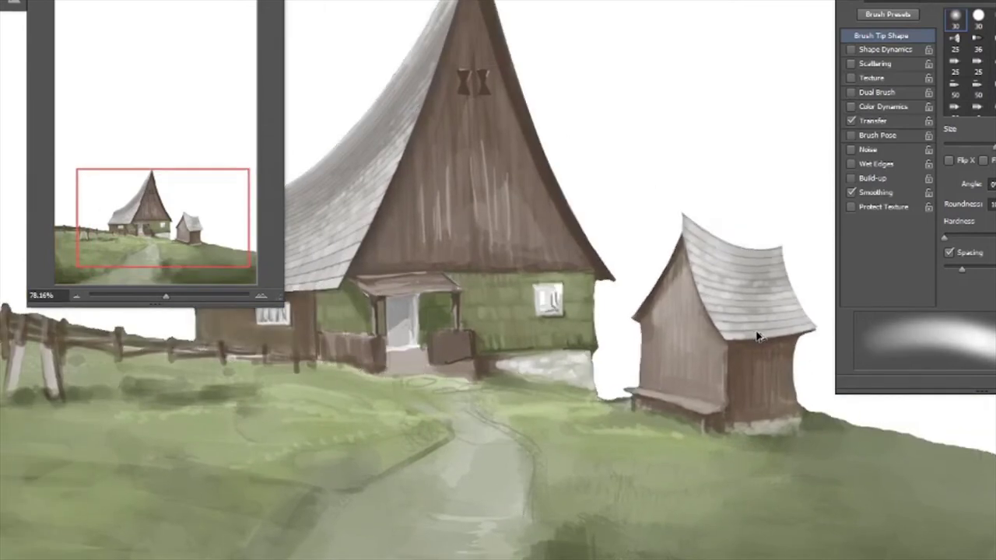
{"action": "left_click_drag", "start_coordinate": [692, 272], "coordinate": [712, 334]}
{"action": "key", "text": "ctrl+d"}
- Paint a thicker dark brown eave along the shed's left gable edge with a hard round brush using Shape Dynamics
{"action": "left_click", "coordinate": [978, 14]}
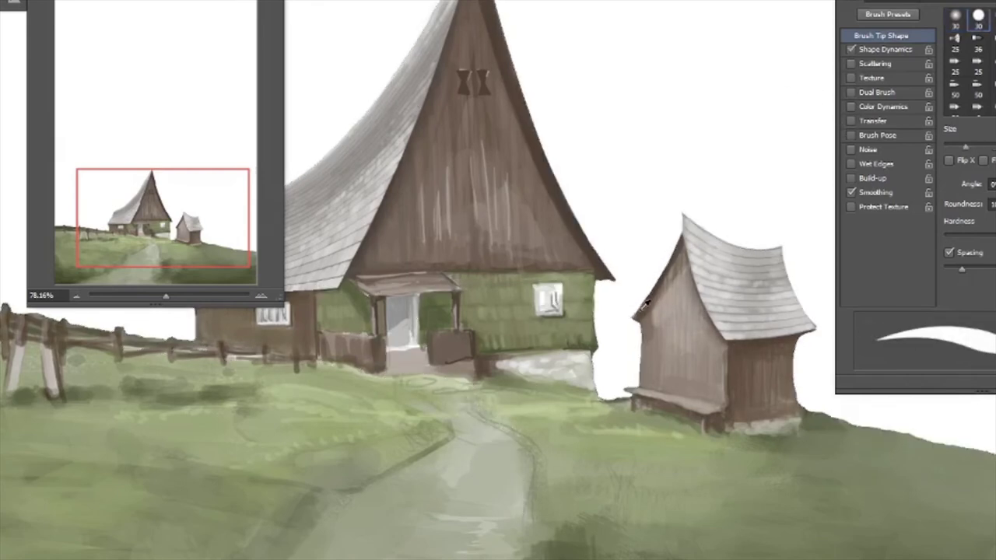
{"action": "left_click_drag", "start_coordinate": [681, 223], "coordinate": [629, 319]}
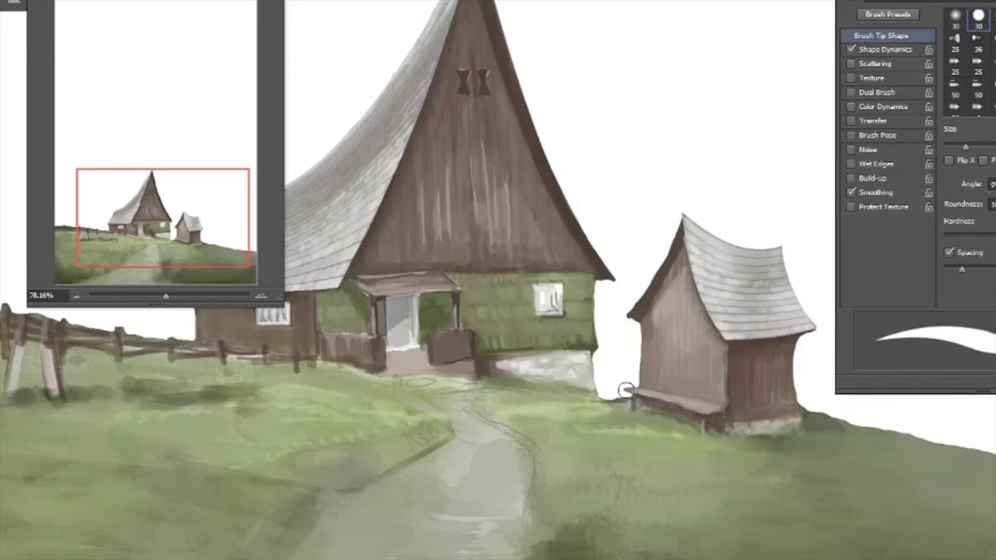
{"action": "scroll", "coordinate": [520, 413], "scroll_direction": "down", "scroll_amount": 2}
{"action": "scroll", "coordinate": [664, 347], "scroll_direction": "up", "scroll_amount": 4}
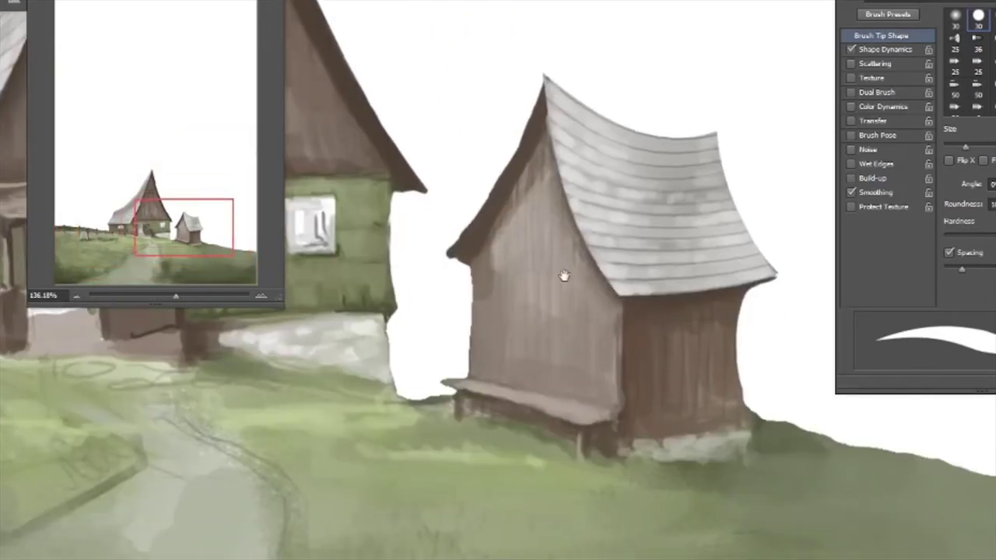
- Trace the outer curve of the shed's eave with a path and darken the eave and the wall edge beneath it
{"action": "key", "text": "l"}
{"action": "left_click_drag", "start_coordinate": [449, 269], "coordinate": [373, 344]}
{"action": "right_click", "coordinate": [549, 41]}
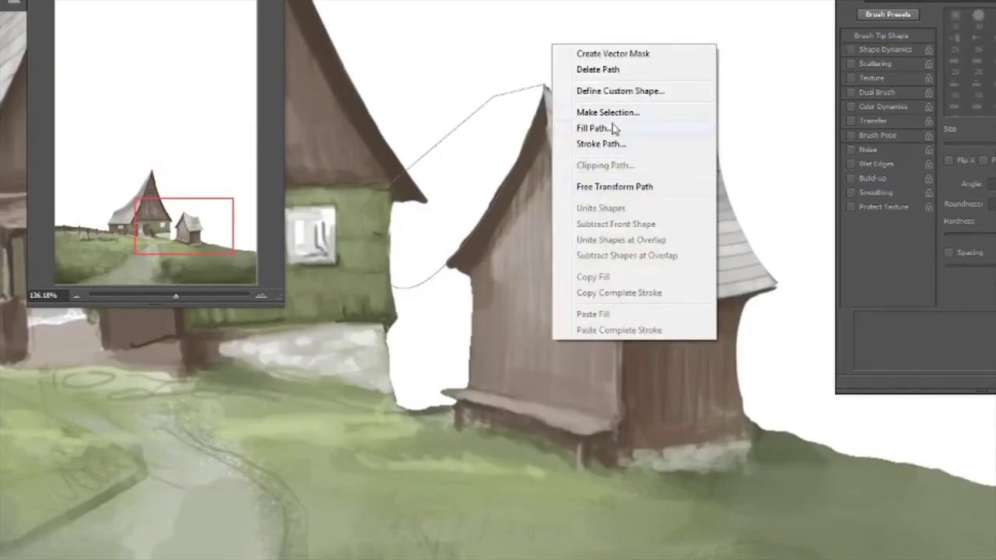
{"action": "left_click", "coordinate": [582, 129]}
{"action": "key", "text": "b"}
{"action": "left_click_drag", "start_coordinate": [490, 247], "coordinate": [544, 149]}
{"action": "left_click_drag", "start_coordinate": [464, 269], "coordinate": [472, 279]}
- Paint the shed's right wall edge and erase the excess paint to straighten the outlines of both walls
{"action": "left_click", "coordinate": [851, 49]}
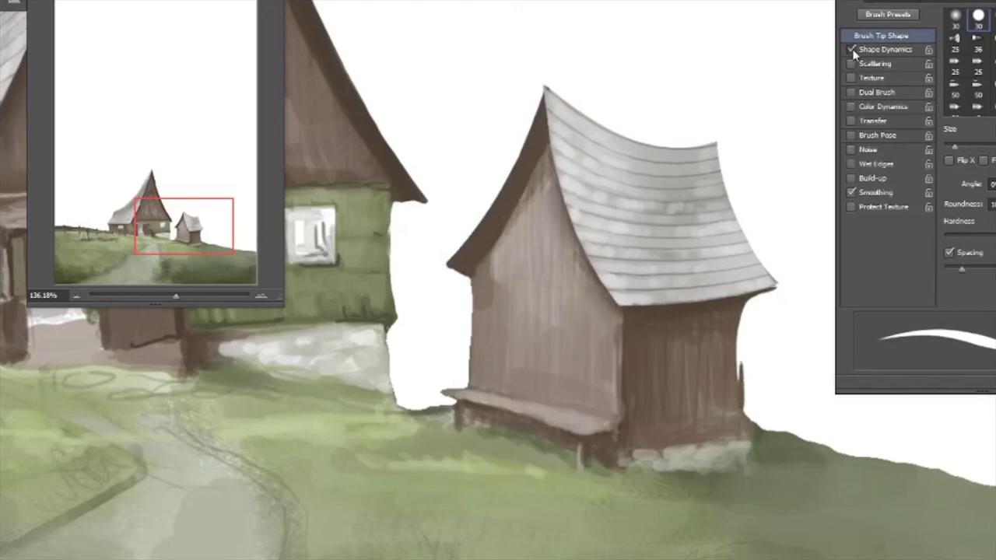
{"action": "left_click", "coordinate": [873, 121]}
{"action": "left_click_drag", "start_coordinate": [738, 296], "coordinate": [741, 413]}
{"action": "left_click_drag", "start_coordinate": [738, 366], "coordinate": [730, 362]}
{"action": "key", "text": "e"}
{"action": "left_click_drag", "start_coordinate": [760, 291], "coordinate": [754, 424]}
{"action": "left_click", "coordinate": [881, 35]}
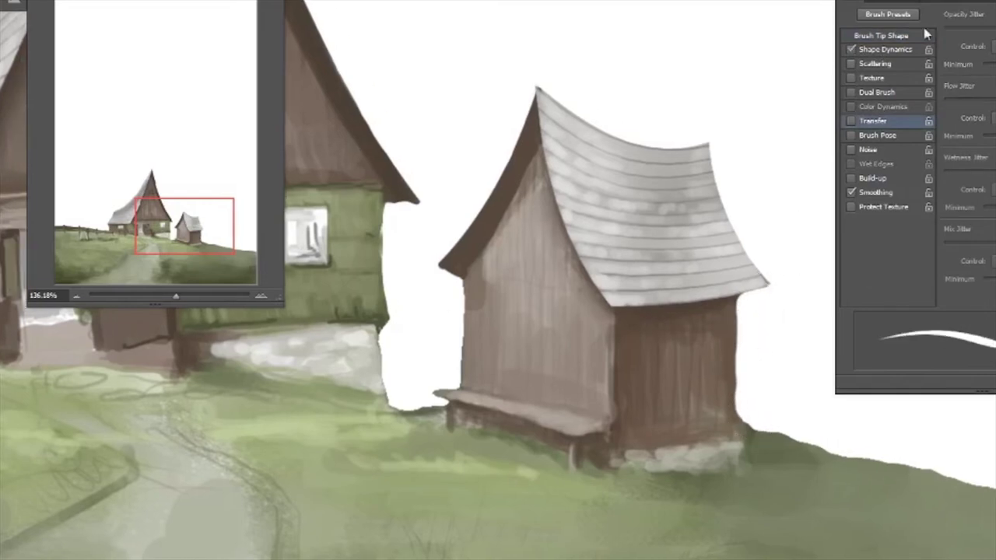
{"action": "left_click", "coordinate": [852, 49]}
{"action": "left_click_drag", "start_coordinate": [453, 389], "coordinate": [462, 283]}
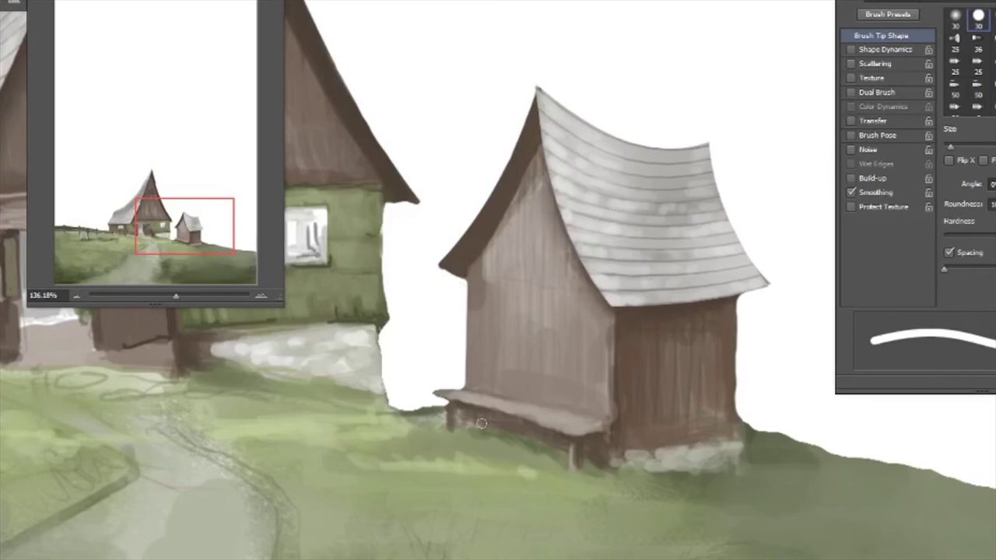
- Paint a row of small dark marks along the underside of the shed's left eave
{"action": "key", "text": "b"}
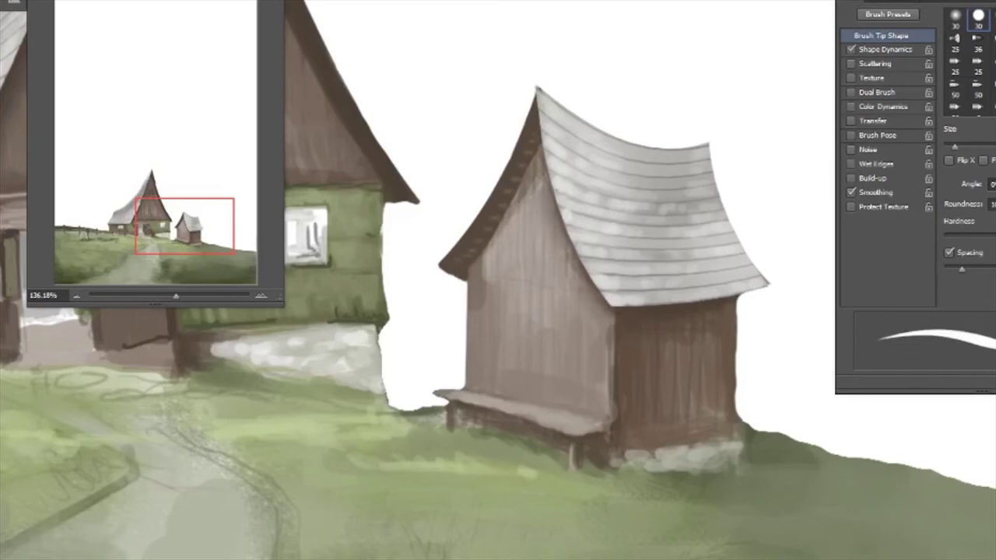
{"action": "key", "text": "ctrl+0"}
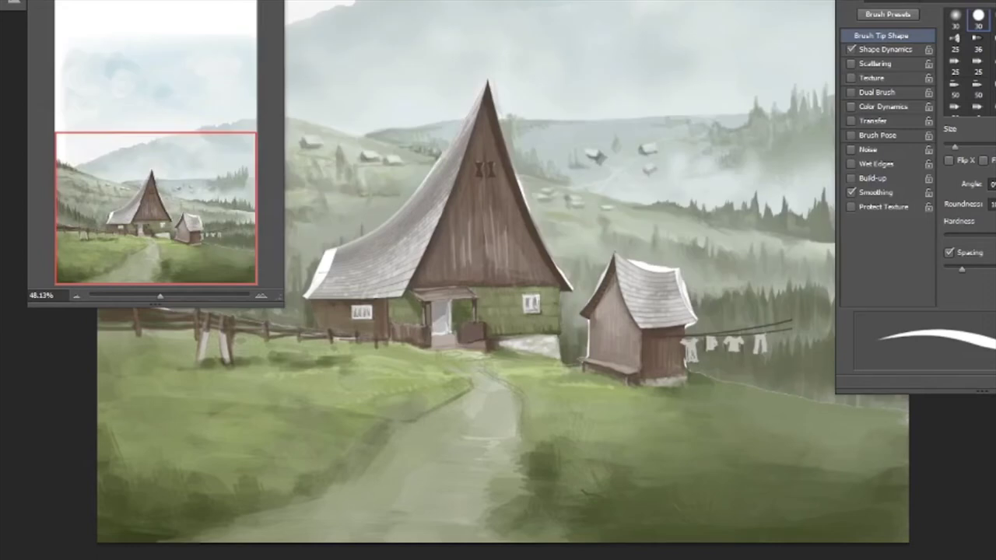
{"action": "scroll", "coordinate": [556, 407], "scroll_direction": "down", "scroll_amount": 3}
{"action": "scroll", "coordinate": [528, 416], "scroll_direction": "up", "scroll_amount": 2}
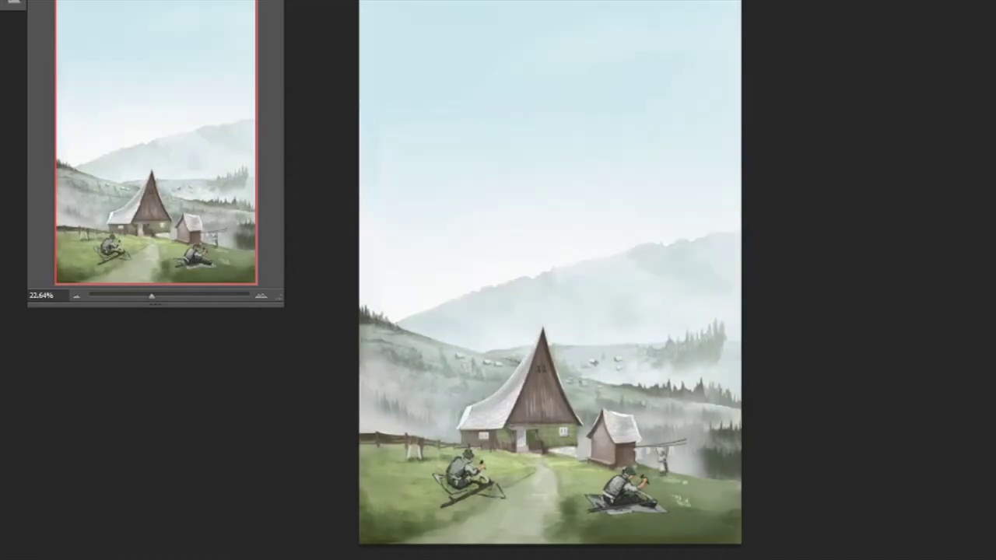
- Hide the sky, fog and figure layers to isolate the hillside and foreground, and clear the active selection
{"action": "scroll", "coordinate": [770, 365], "scroll_direction": "up", "scroll_amount": 5}
{"action": "scroll", "coordinate": [770, 365], "scroll_direction": "down", "scroll_amount": 3}
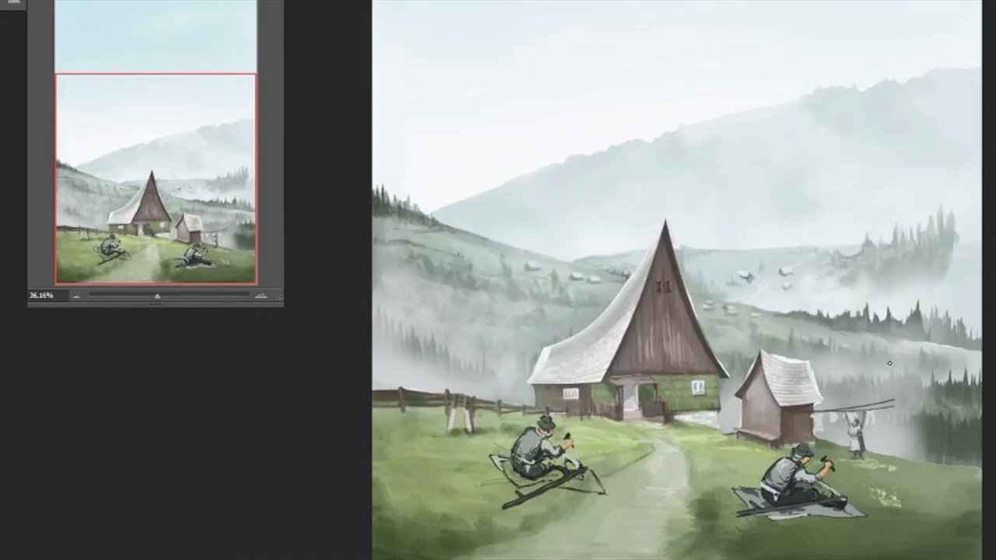
{"action": "key", "text": "ctrl+comma"}
{"action": "key", "text": "ctrl+comma"}
{"action": "key", "text": "ctrl+comma"}
{"action": "key", "text": "ctrl+comma"}
{"action": "scroll", "coordinate": [585, 370], "scroll_direction": "up", "scroll_amount": 3}
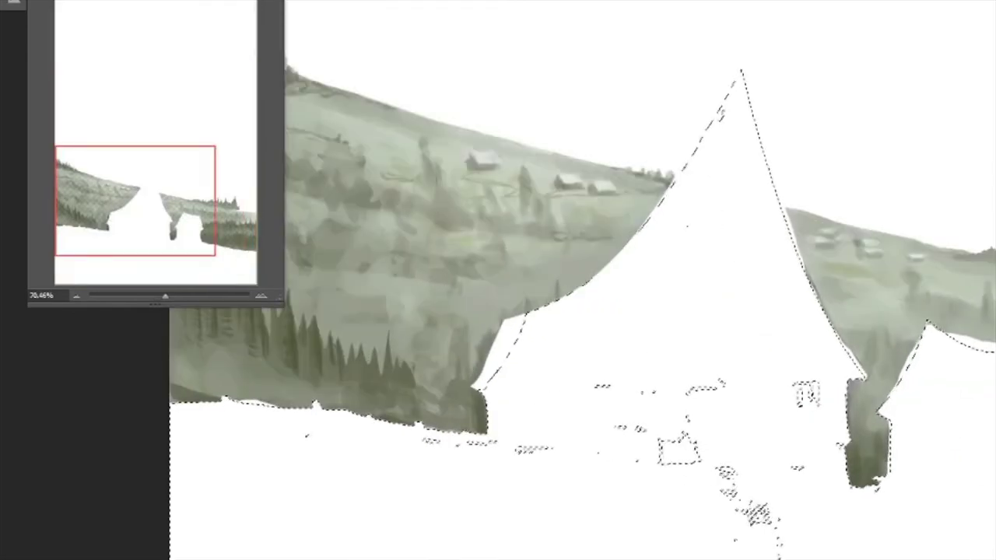
{"action": "key", "text": "ctrl+d"}
{"action": "key", "text": "ctrl+comma"}
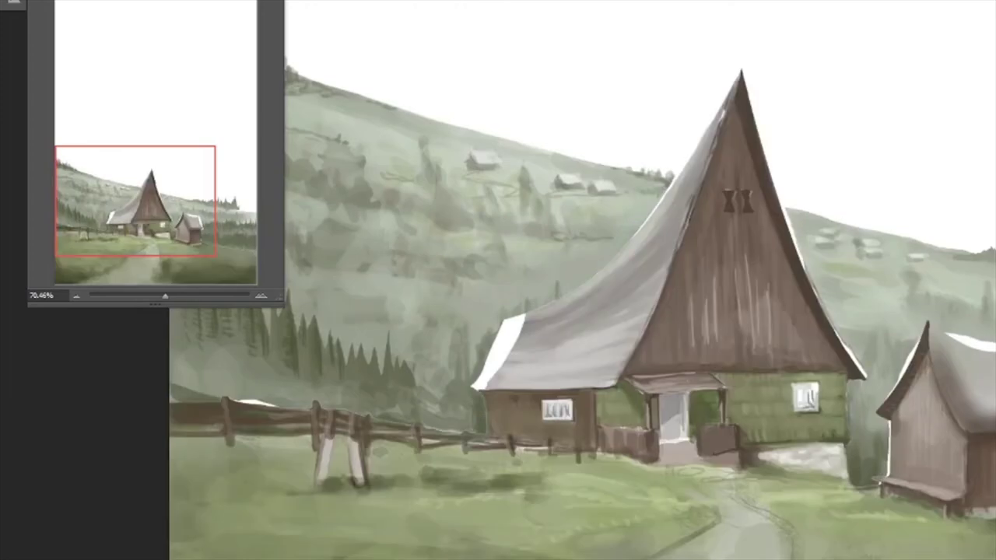
- Toggle individual layers to examine how the hillside and trees meet the edges of the house and shed
{"action": "left_click_drag", "start_coordinate": [894, 375], "coordinate": [832, 327]}
{"action": "key", "text": "ctrl+comma"}
{"action": "key", "text": "ctrl+comma"}
{"action": "scroll", "coordinate": [603, 309], "scroll_direction": "down", "scroll_amount": 3}
{"action": "scroll", "coordinate": [603, 309], "scroll_direction": "up", "scroll_amount": 2}
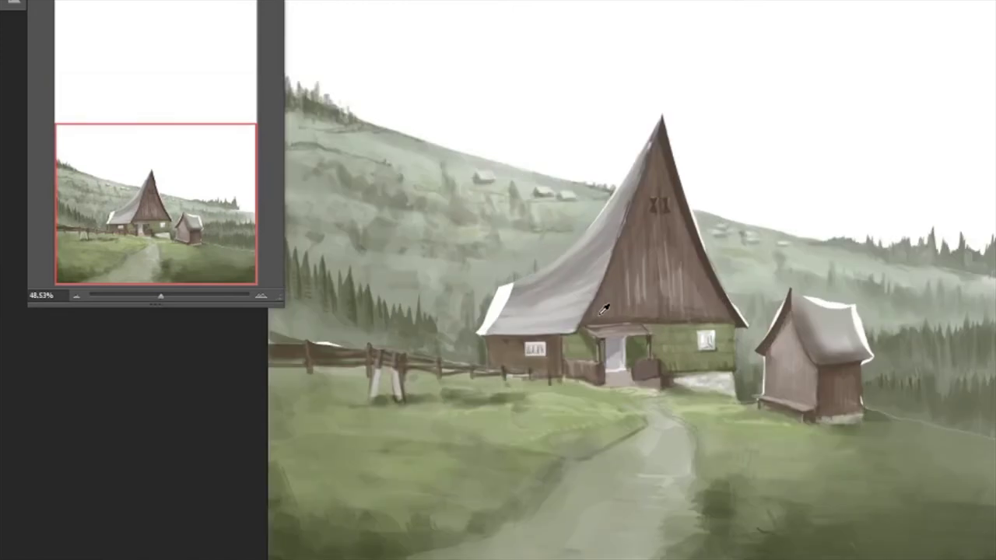
{"action": "key", "text": "ctrl+comma"}
{"action": "scroll", "coordinate": [607, 198], "scroll_direction": "up", "scroll_amount": 2}
{"action": "key", "text": "F5"}
{"action": "key", "text": "F5"}
{"action": "left_click_drag", "start_coordinate": [576, 271], "coordinate": [579, 247]}
- Select the red hillside area of the color mask, extend the selection across the house and shed, and hide the mask
{"action": "key", "text": "ctrl+comma"}
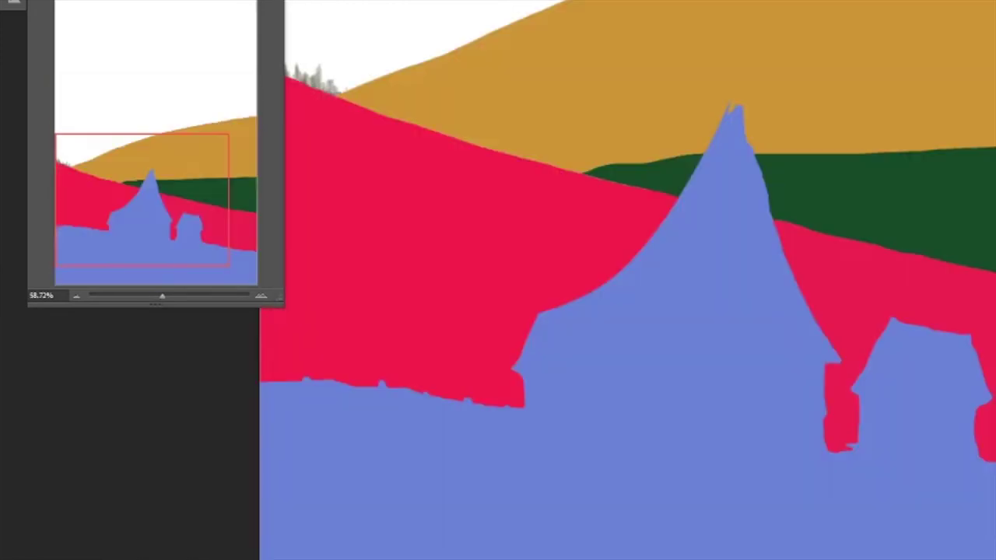
{"action": "left_click", "coordinate": [963, 289]}
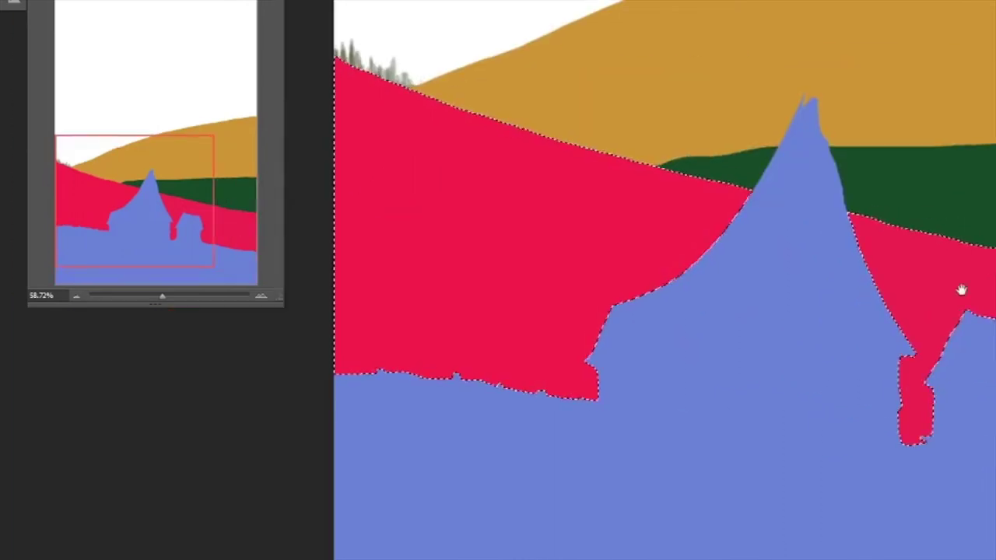
{"action": "left_click", "coordinate": [664, 244]}
{"action": "left_click", "coordinate": [751, 196]}
{"action": "left_click", "coordinate": [848, 218]}
{"action": "left_click", "coordinate": [914, 276]}
{"action": "left_click", "coordinate": [906, 451]}
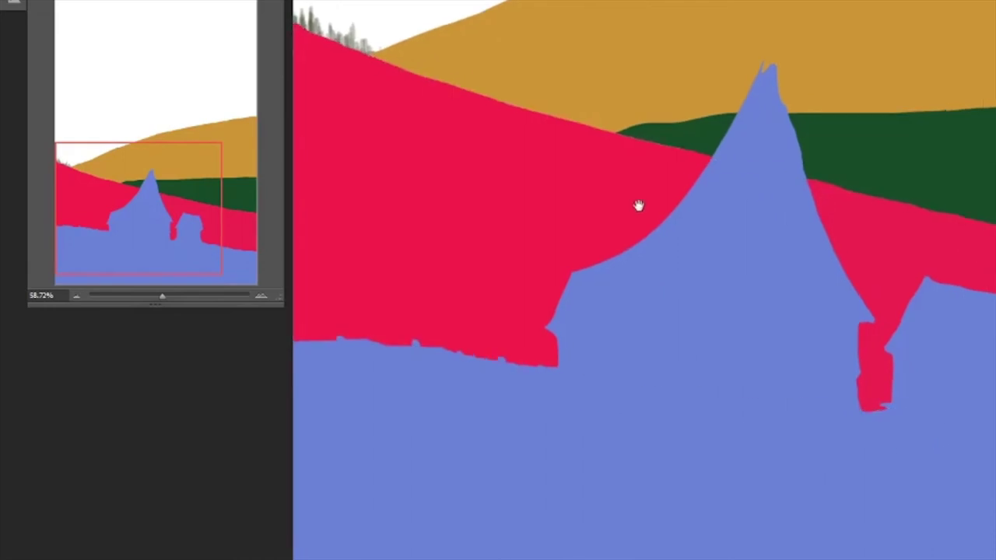
{"action": "key", "text": "ctrl+comma"}
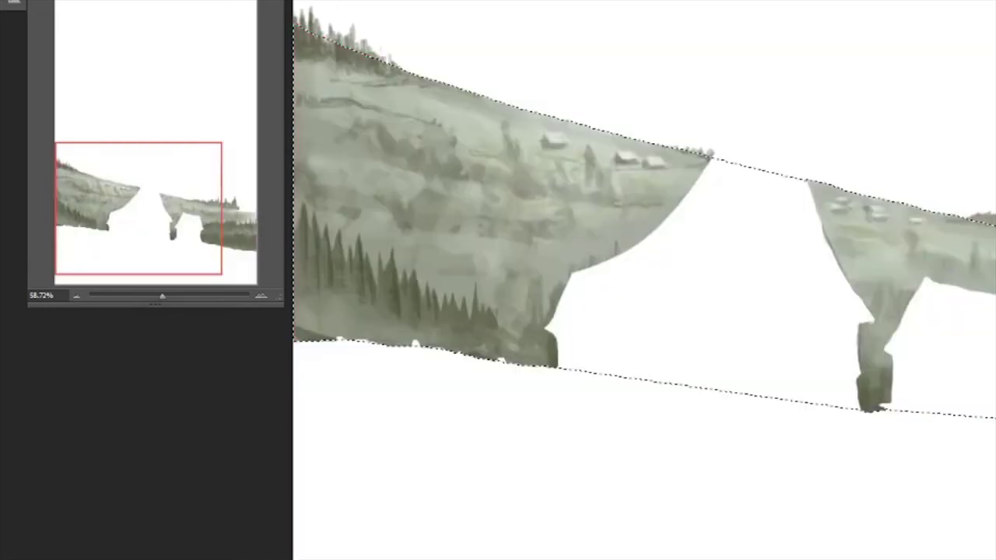
- Try to brush pale grey tones across the house-shaped gap in the hillside
{"action": "key", "text": "ctrl+comma"}
{"action": "scroll", "coordinate": [679, 245], "scroll_direction": "down", "scroll_amount": 3}
{"action": "key", "text": "ctrl+comma"}
{"action": "key", "text": "ctrl+comma"}
{"action": "key", "text": "ctrl+comma"}
{"action": "scroll", "coordinate": [785, 358], "scroll_direction": "up", "scroll_amount": 2}
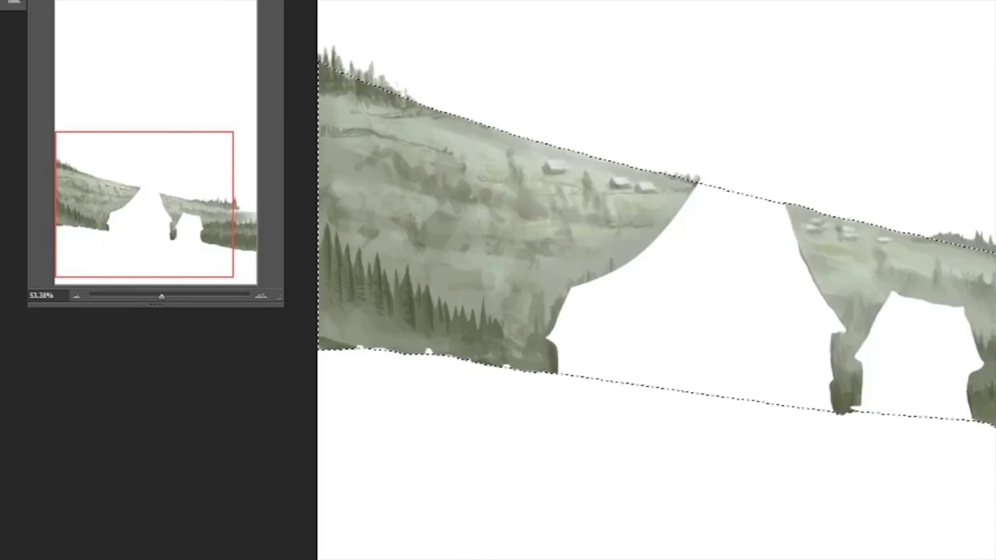
{"action": "left_click_drag", "start_coordinate": [704, 226], "coordinate": [833, 278]}
{"action": "mouse_move", "coordinate": [576, 280]}
{"action": "left_mouse_down"}
{"action": "mouse_move", "coordinate": [649, 211]}
{"action": "mouse_move", "coordinate": [786, 206]}
{"action": "left_mouse_up"}
{"action": "left_click_drag", "start_coordinate": [576, 308], "coordinate": [825, 327]}
{"action": "key", "text": "ctrl+alt+z"}
{"action": "key", "text": "ctrl+alt+z"}
{"action": "key", "text": "ctrl+alt+z"}
{"action": "key", "text": "ctrl+alt+z"}
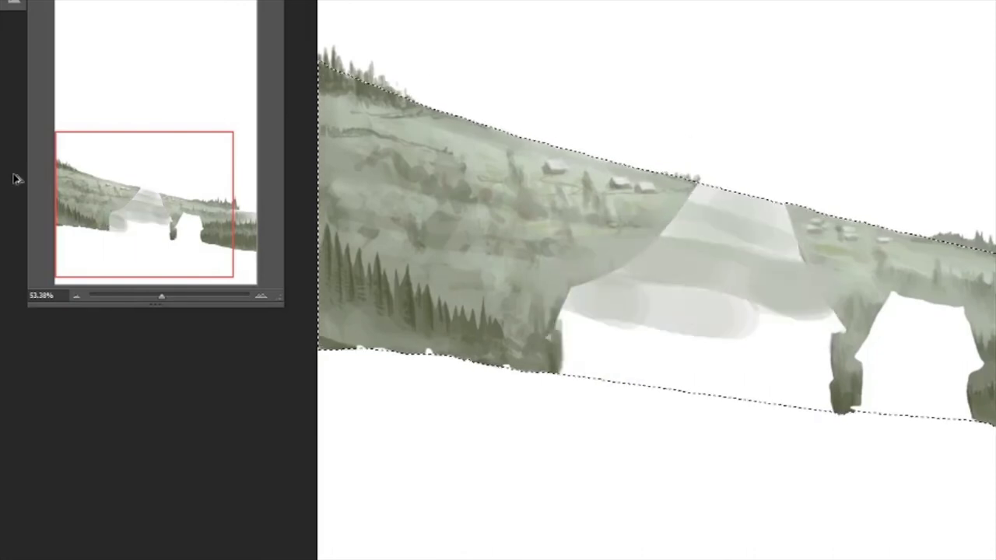
- Fill the house-shaped gap in the hillside with pale green and paint a tree-covered slope over the shed-shaped gap
{"action": "key", "text": "g"}
{"action": "left_click", "coordinate": [715, 311]}
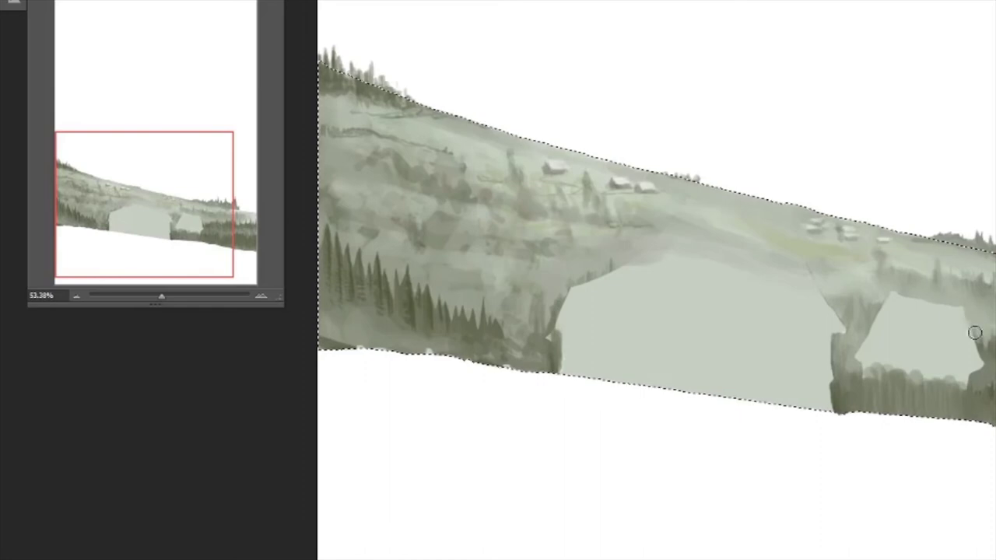
{"action": "mouse_move", "coordinate": [969, 337]}
{"action": "left_mouse_down"}
{"action": "mouse_move", "coordinate": [943, 329]}
{"action": "mouse_move", "coordinate": [881, 361]}
{"action": "mouse_move", "coordinate": [825, 343]}
{"action": "left_mouse_up"}
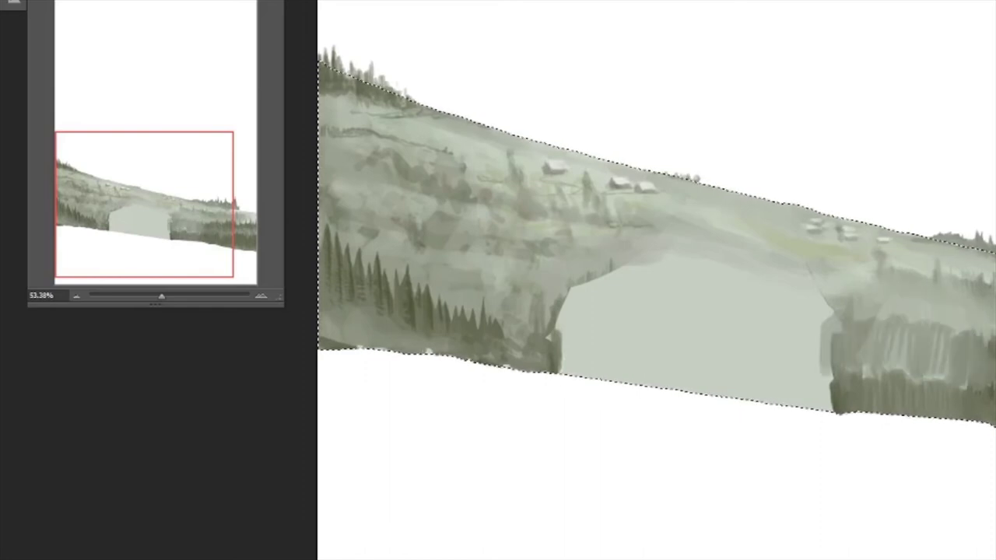
- Paint grassy slopes and a dark band of trees across the house-shaped gap, blending it into the surrounding hillside
{"action": "left_click_drag", "start_coordinate": [607, 373], "coordinate": [702, 329]}
{"action": "mouse_move", "coordinate": [658, 295]}
{"action": "left_mouse_down"}
{"action": "mouse_move", "coordinate": [811, 334]}
{"action": "mouse_move", "coordinate": [900, 374]}
{"action": "mouse_move", "coordinate": [700, 280]}
{"action": "mouse_move", "coordinate": [840, 322]}
{"action": "left_mouse_up"}
{"action": "left_click_drag", "start_coordinate": [643, 273], "coordinate": [926, 303]}
{"action": "mouse_move", "coordinate": [714, 234]}
{"action": "left_mouse_down"}
{"action": "mouse_move", "coordinate": [639, 249]}
{"action": "mouse_move", "coordinate": [861, 267]}
{"action": "mouse_move", "coordinate": [552, 222]}
{"action": "mouse_move", "coordinate": [622, 242]}
{"action": "left_mouse_up"}
{"action": "mouse_move", "coordinate": [715, 256]}
{"action": "left_mouse_down"}
{"action": "mouse_move", "coordinate": [756, 241]}
{"action": "mouse_move", "coordinate": [934, 296]}
{"action": "mouse_move", "coordinate": [902, 265]}
{"action": "mouse_move", "coordinate": [838, 318]}
{"action": "mouse_move", "coordinate": [872, 309]}
{"action": "left_mouse_up"}
{"action": "left_click_drag", "start_coordinate": [506, 147], "coordinate": [724, 362]}
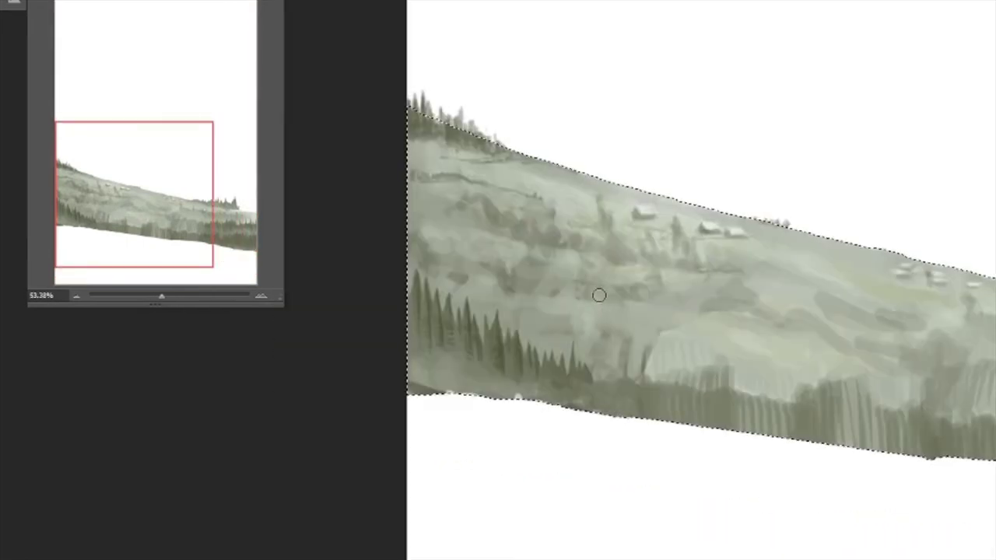
{"action": "left_click_drag", "start_coordinate": [664, 370], "coordinate": [608, 325]}
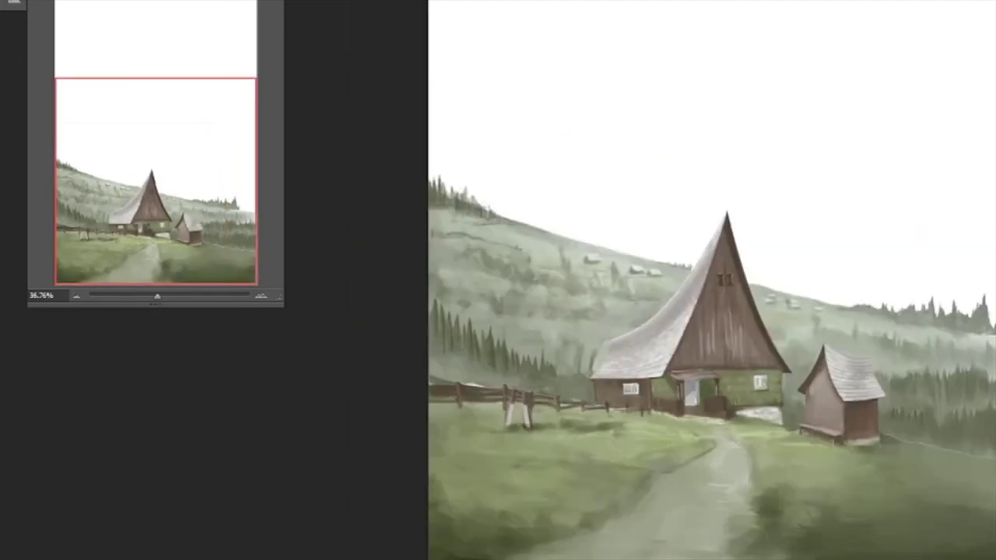
- Paint dark foliage on the hillside in the narrow space between the house and the shed
{"action": "scroll", "coordinate": [636, 354], "scroll_direction": "down", "scroll_amount": 2}
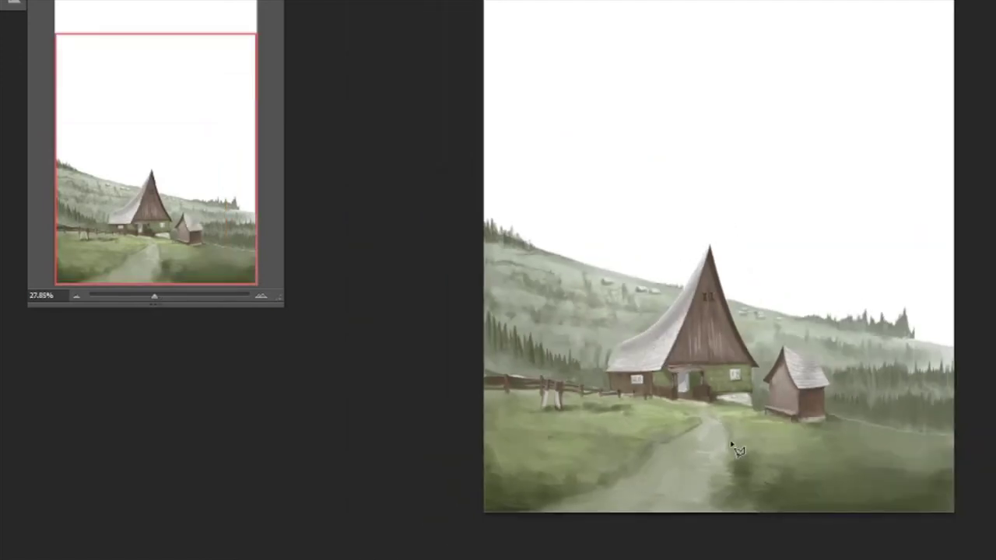
{"action": "scroll", "coordinate": [737, 450], "scroll_direction": "up", "scroll_amount": 3}
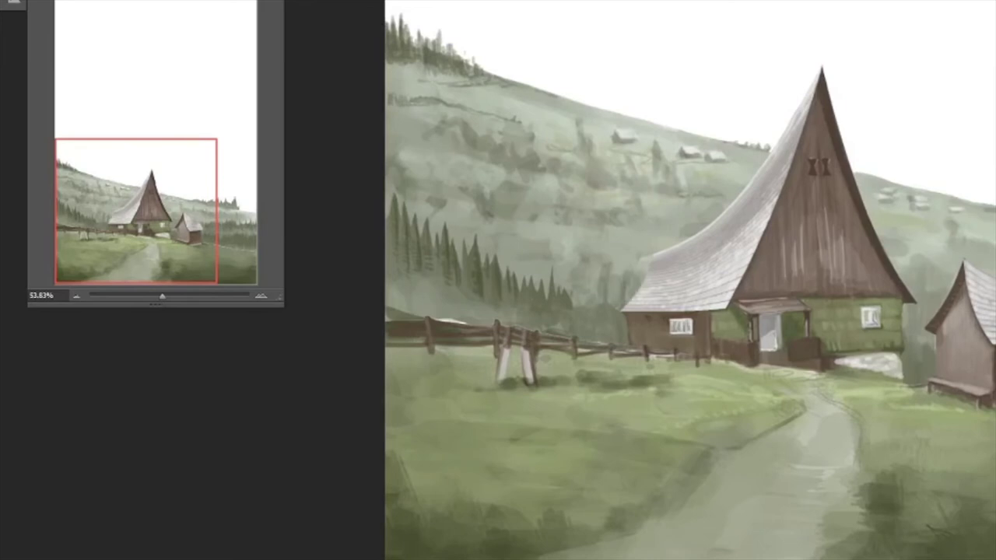
{"action": "key", "text": "Return"}
{"action": "mouse_move", "coordinate": [912, 385]}
{"action": "left_mouse_down"}
{"action": "mouse_move", "coordinate": [909, 342]}
{"action": "mouse_move", "coordinate": [919, 323]}
{"action": "mouse_move", "coordinate": [933, 339]}
{"action": "left_mouse_up"}
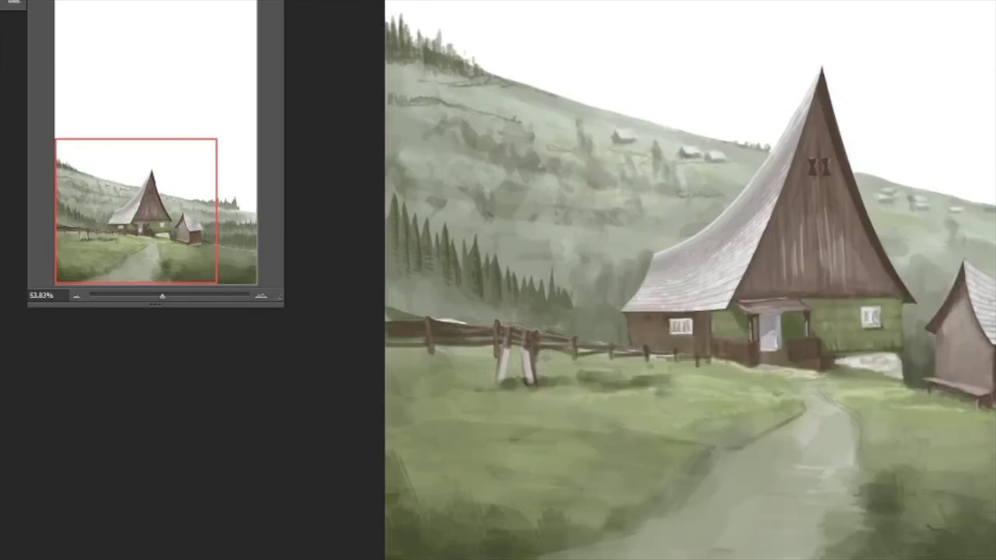
{"action": "scroll", "coordinate": [980, 413], "scroll_direction": "down", "scroll_amount": 1}
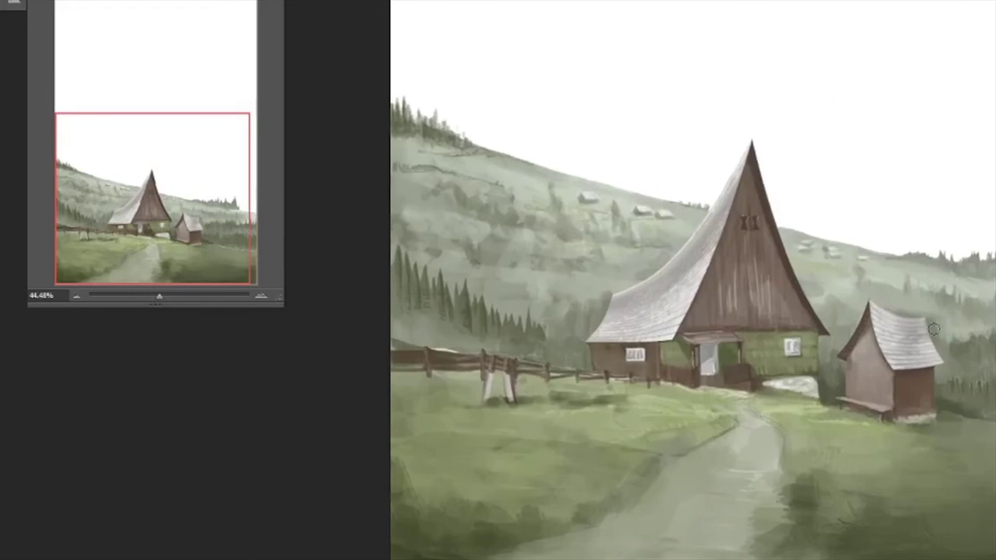
{"action": "left_click_drag", "start_coordinate": [933, 329], "coordinate": [887, 311]}
{"action": "left_click_drag", "start_coordinate": [965, 331], "coordinate": [817, 295]}
{"action": "left_click_drag", "start_coordinate": [638, 296], "coordinate": [576, 288]}
{"action": "scroll", "coordinate": [502, 512], "scroll_direction": "down", "scroll_amount": 1}
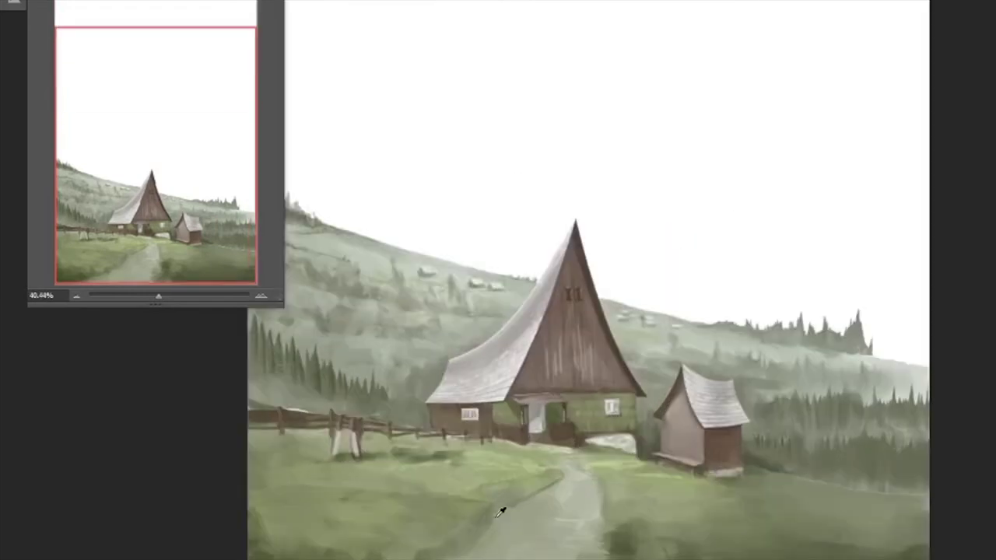
{"action": "left_click_drag", "start_coordinate": [502, 511], "coordinate": [599, 451]}
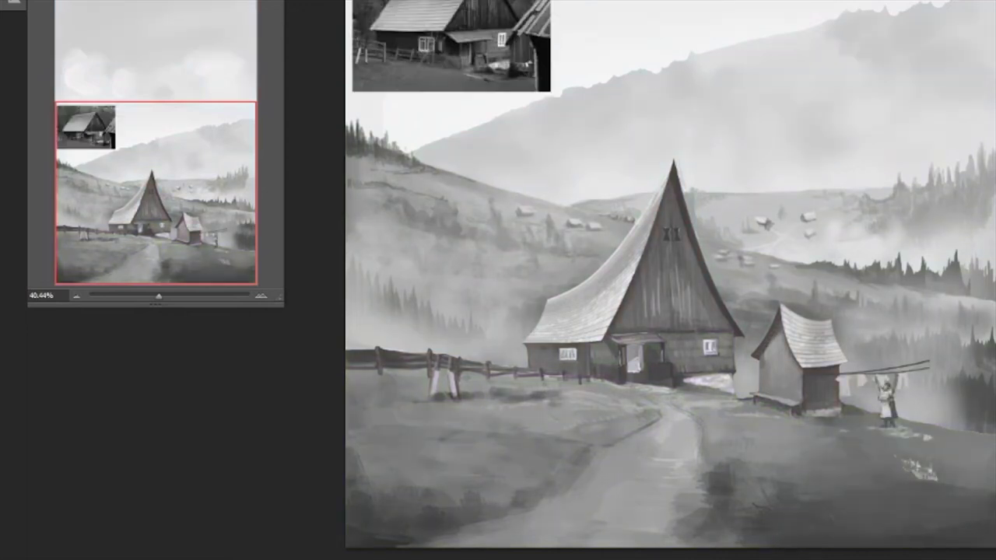
- Toggle the greyscale proof preview and examine the values and color of the complete scene
{"action": "key", "text": "ctrl+y"}
{"action": "key", "text": "ctrl+y"}
{"action": "scroll", "coordinate": [889, 422], "scroll_direction": "down", "scroll_amount": 3}
{"action": "scroll", "coordinate": [890, 422], "scroll_direction": "up", "scroll_amount": 4}
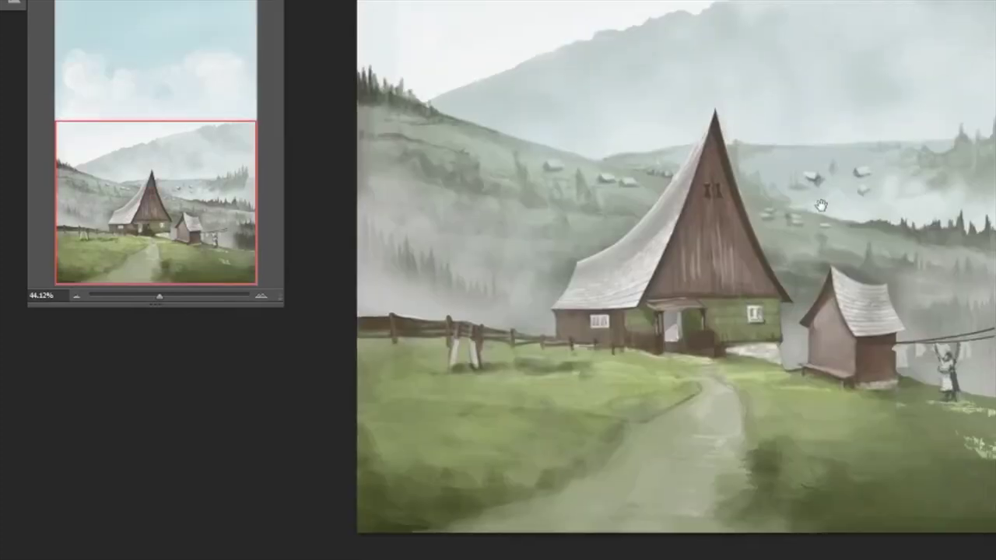
{"action": "scroll", "coordinate": [812, 204], "scroll_direction": "down", "scroll_amount": 4}
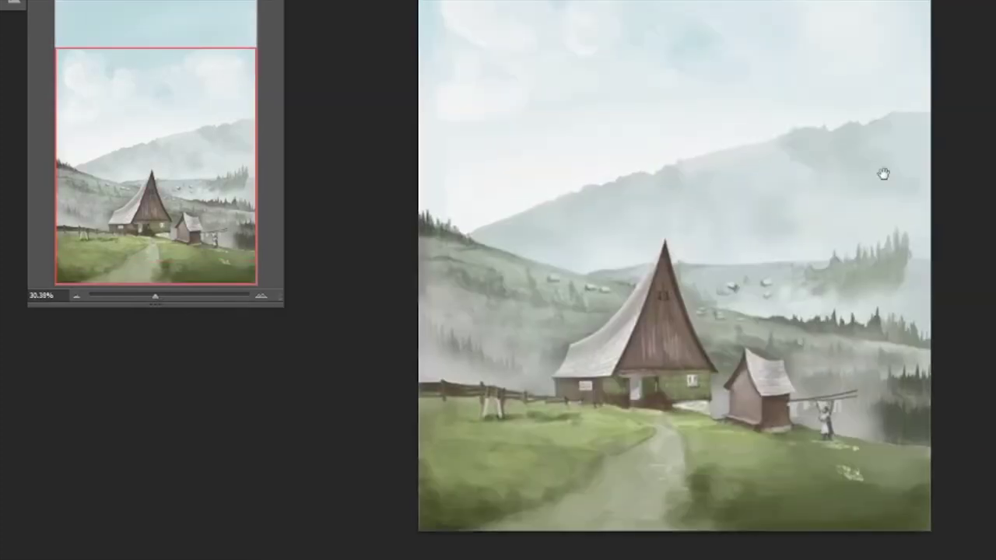
{"action": "scroll", "coordinate": [471, 461], "scroll_direction": "up", "scroll_amount": 6}
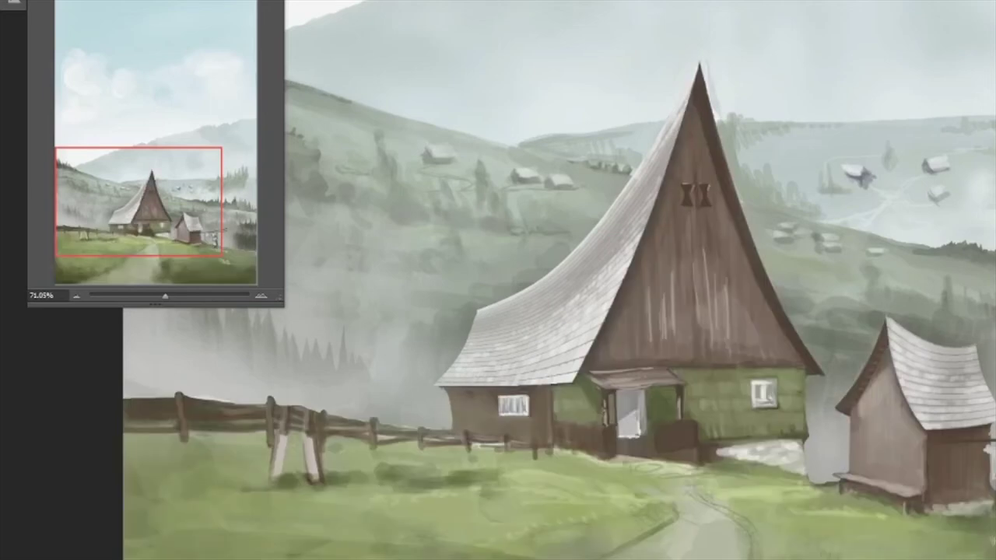
- Darken the house's wooden gable with dark brown strokes inside the building selection, and clear the selection
{"action": "key", "text": "F5"}
{"action": "key", "text": "F5"}
{"action": "scroll", "coordinate": [992, 382], "scroll_direction": "down", "scroll_amount": 2}
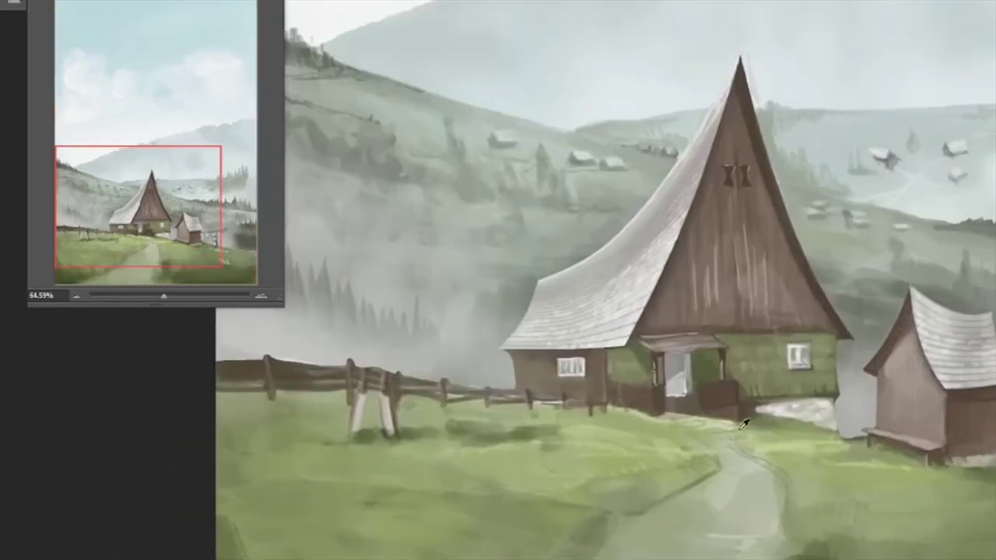
{"action": "key", "text": "ctrl+h"}
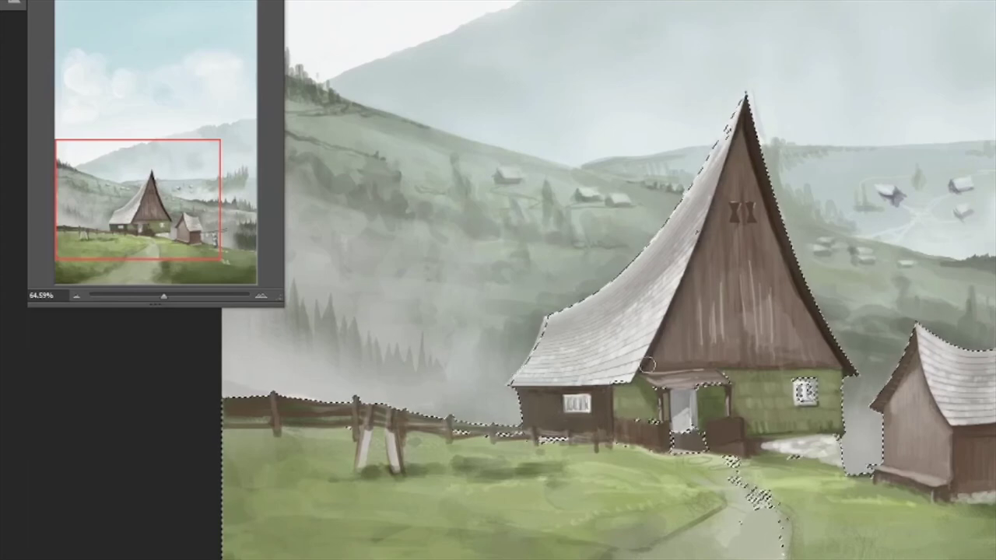
{"action": "mouse_move", "coordinate": [660, 367]}
{"action": "left_mouse_down"}
{"action": "mouse_move", "coordinate": [681, 311]}
{"action": "mouse_move", "coordinate": [657, 367]}
{"action": "mouse_move", "coordinate": [698, 342]}
{"action": "mouse_move", "coordinate": [709, 257]}
{"action": "mouse_move", "coordinate": [730, 233]}
{"action": "mouse_move", "coordinate": [740, 363]}
{"action": "mouse_move", "coordinate": [751, 234]}
{"action": "mouse_move", "coordinate": [762, 342]}
{"action": "mouse_move", "coordinate": [776, 296]}
{"action": "mouse_move", "coordinate": [799, 352]}
{"action": "mouse_move", "coordinate": [813, 307]}
{"action": "mouse_move", "coordinate": [848, 365]}
{"action": "left_mouse_up"}
{"action": "scroll", "coordinate": [745, 234], "scroll_direction": "up", "scroll_amount": 1}
{"action": "scroll", "coordinate": [745, 234], "scroll_direction": "up", "scroll_amount": 3}
{"action": "left_click_drag", "start_coordinate": [696, 301], "coordinate": [709, 352]}
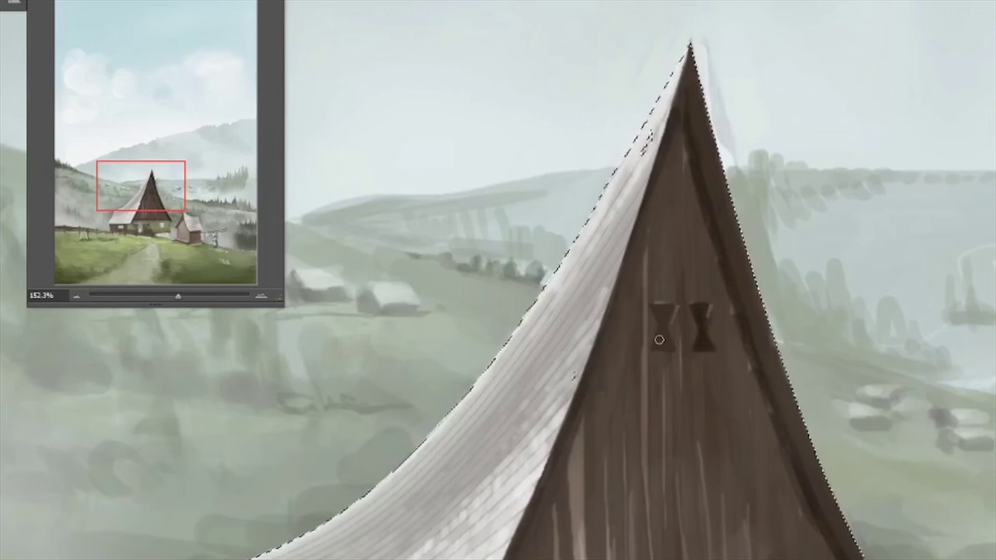
{"action": "scroll", "coordinate": [662, 340], "scroll_direction": "down", "scroll_amount": 5}
{"action": "key", "text": "ctrl+d"}
{"action": "scroll", "coordinate": [617, 465], "scroll_direction": "down", "scroll_amount": 6}
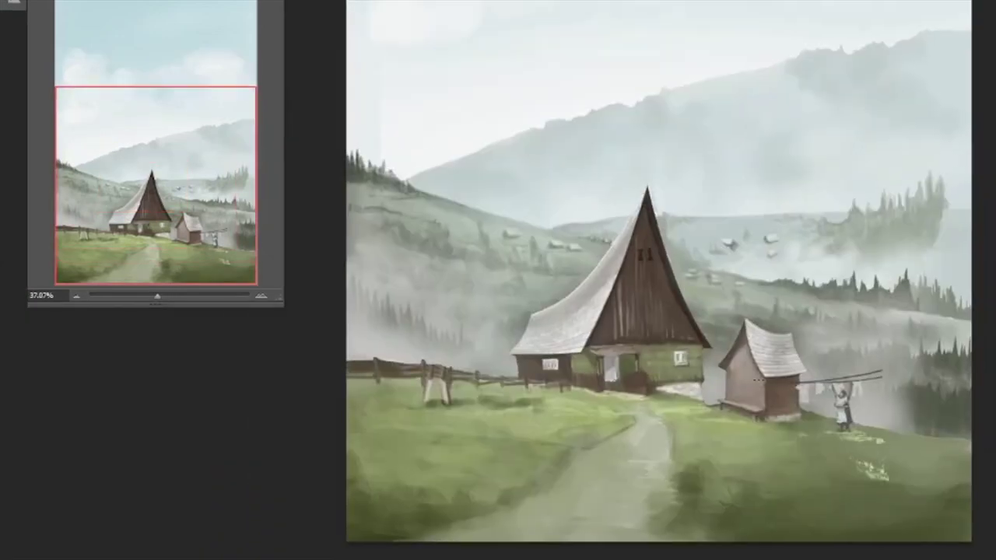
- Sample the dark brown of the gable and darken the underside of the shed's left eave
{"action": "scroll", "coordinate": [525, 424], "scroll_direction": "up", "scroll_amount": 6}
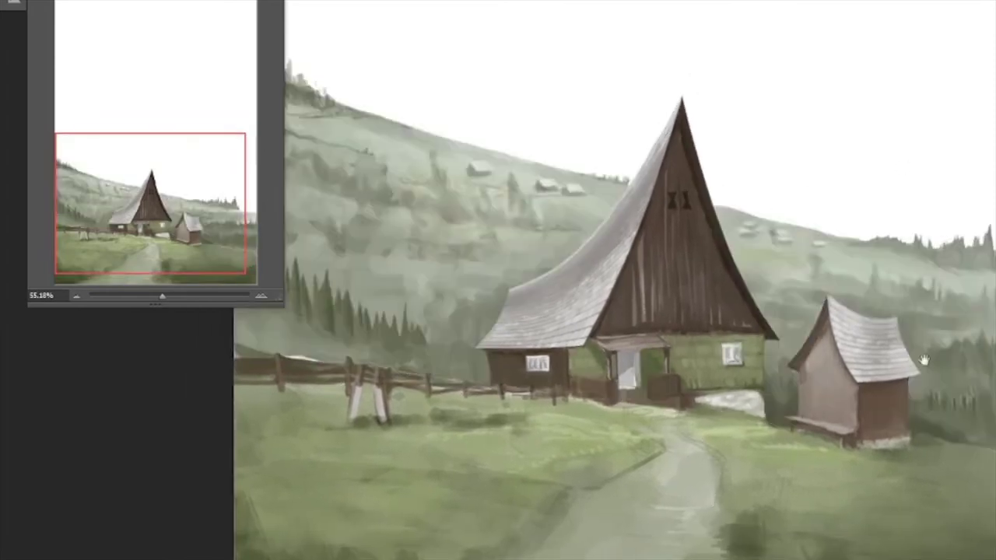
{"action": "left_click_drag", "start_coordinate": [925, 359], "coordinate": [936, 391]}
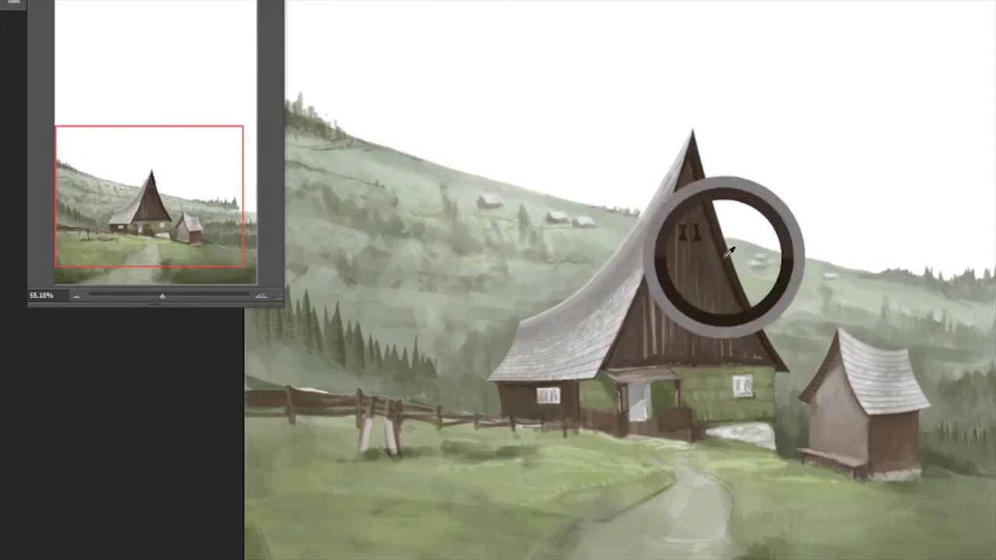
{"action": "scroll", "coordinate": [789, 350], "scroll_direction": "up", "scroll_amount": 3}
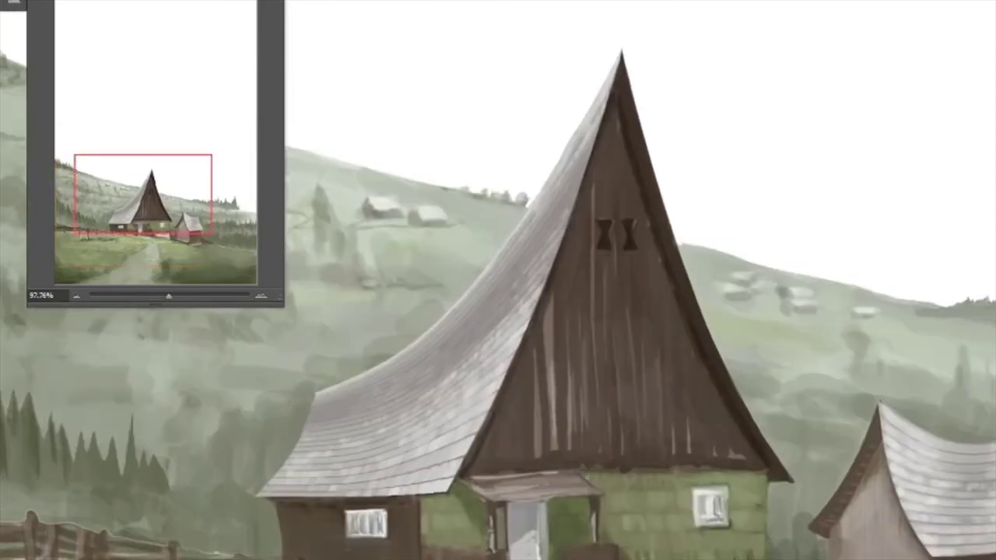
{"action": "scroll", "coordinate": [498, 311], "scroll_direction": "down", "scroll_amount": 2}
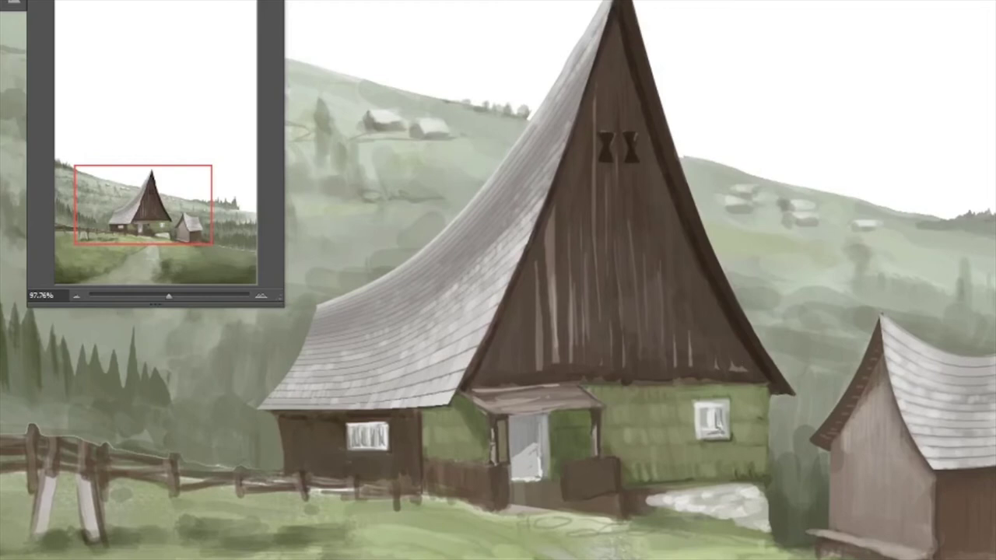
{"action": "left_click_drag", "start_coordinate": [498, 311], "coordinate": [518, 266]}
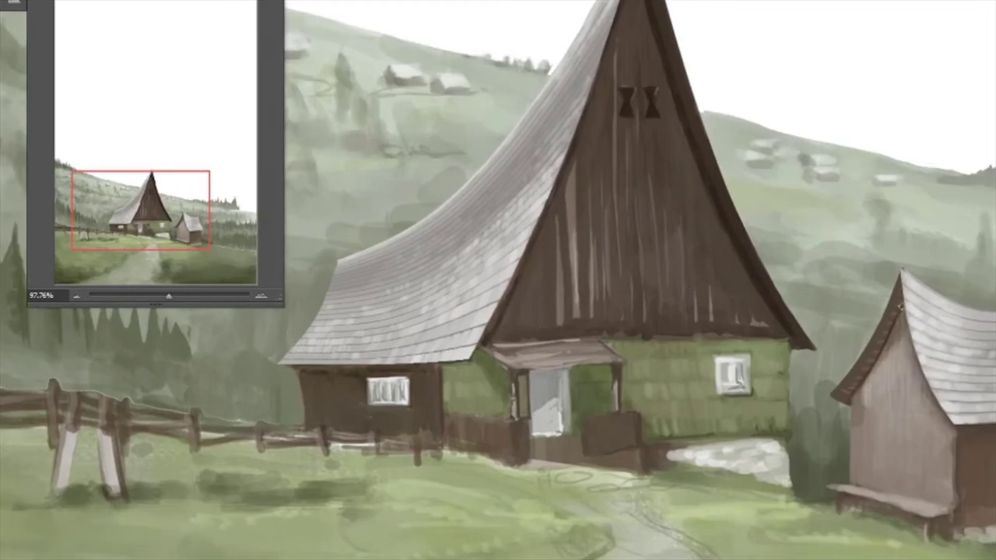
{"action": "left_click_drag", "start_coordinate": [851, 388], "coordinate": [901, 305]}
{"action": "scroll", "coordinate": [850, 365], "scroll_direction": "down", "scroll_amount": 5}
{"action": "scroll", "coordinate": [627, 316], "scroll_direction": "up", "scroll_amount": 4}
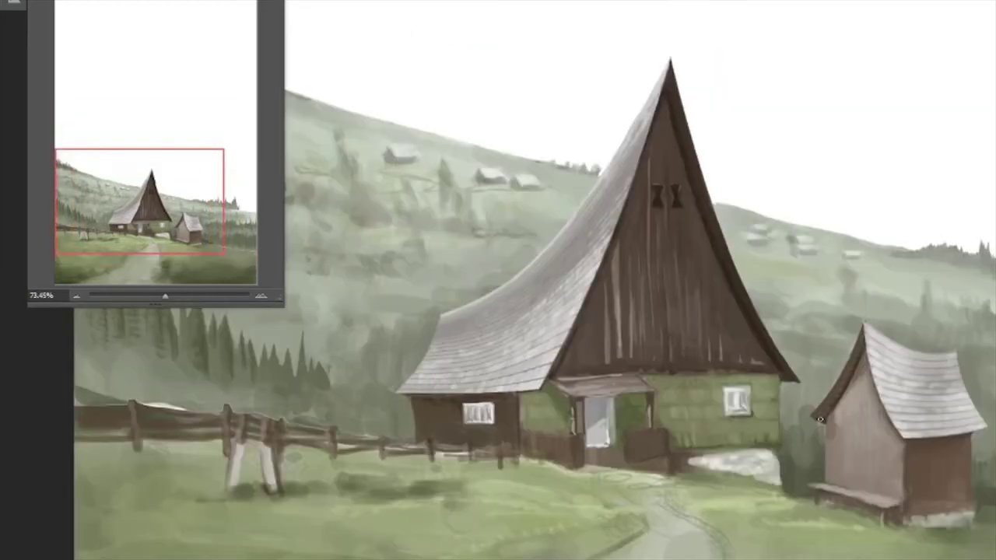
- Paint thin dark vertical plank lines down the left and lower parts of the house's gable
{"action": "left_click_drag", "start_coordinate": [626, 315], "coordinate": [620, 359]}
{"action": "left_click_drag", "start_coordinate": [611, 315], "coordinate": [611, 364]}
{"action": "left_click_drag", "start_coordinate": [643, 272], "coordinate": [643, 341]}
{"action": "left_click_drag", "start_coordinate": [637, 304], "coordinate": [636, 345]}
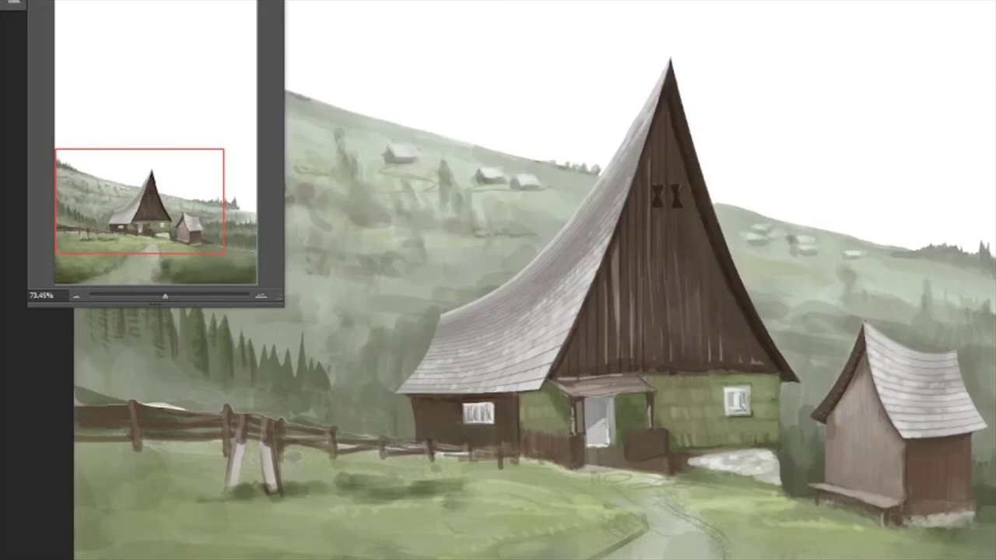
{"action": "left_click_drag", "start_coordinate": [426, 398], "coordinate": [400, 439]}
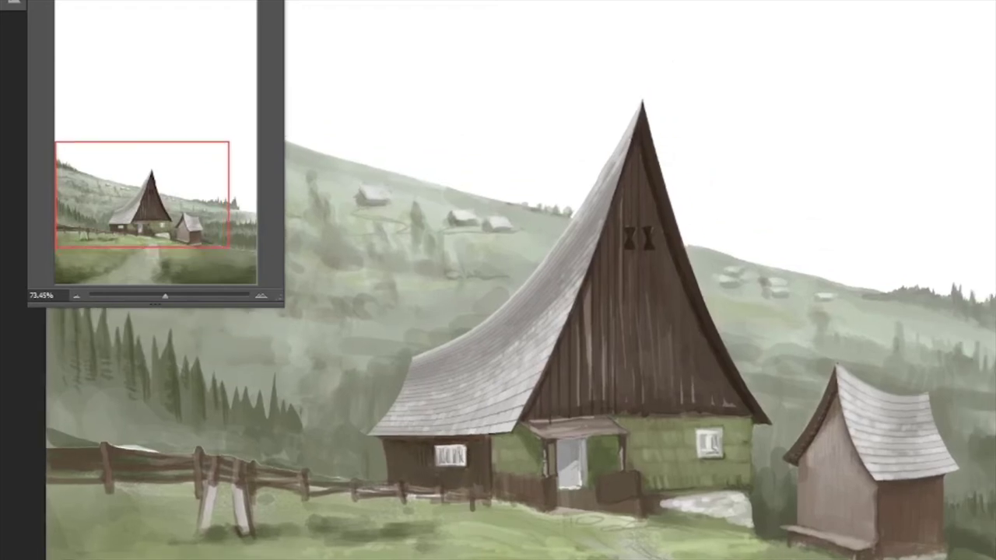
{"action": "left_click_drag", "start_coordinate": [605, 414], "coordinate": [619, 412]}
{"action": "left_click_drag", "start_coordinate": [594, 303], "coordinate": [666, 242]}
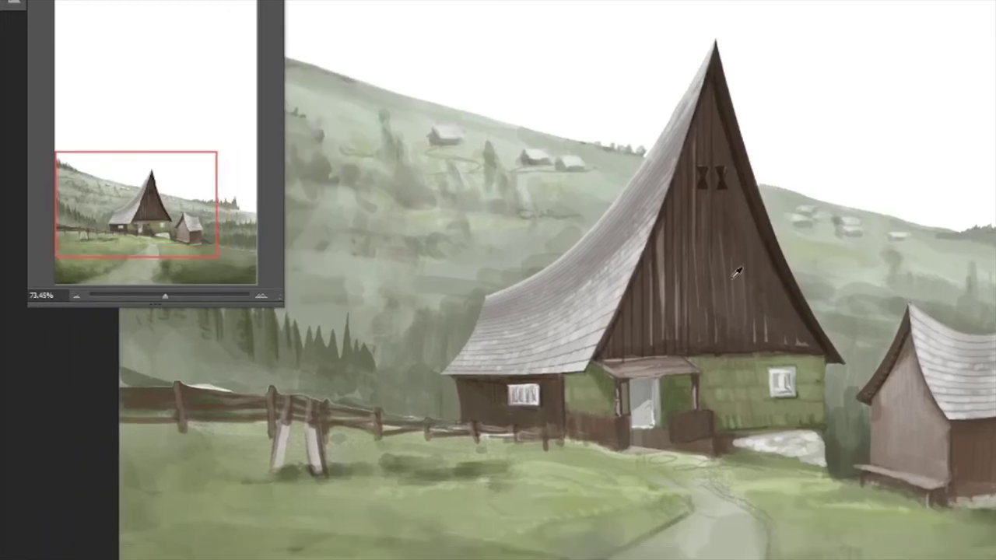
{"action": "left_click_drag", "start_coordinate": [618, 395], "coordinate": [628, 380]}
{"action": "scroll", "coordinate": [644, 335], "scroll_direction": "down", "scroll_amount": 4}
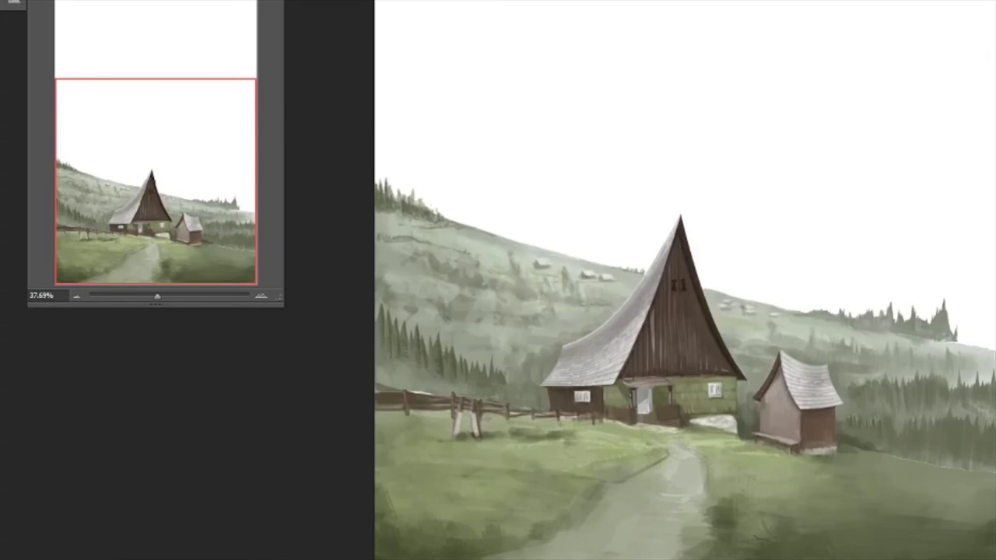
- Brush muted olive strokes onto the upper hillside slope beside the right-hand cluster of distant cottages
{"action": "scroll", "coordinate": [696, 444], "scroll_direction": "up", "scroll_amount": 2}
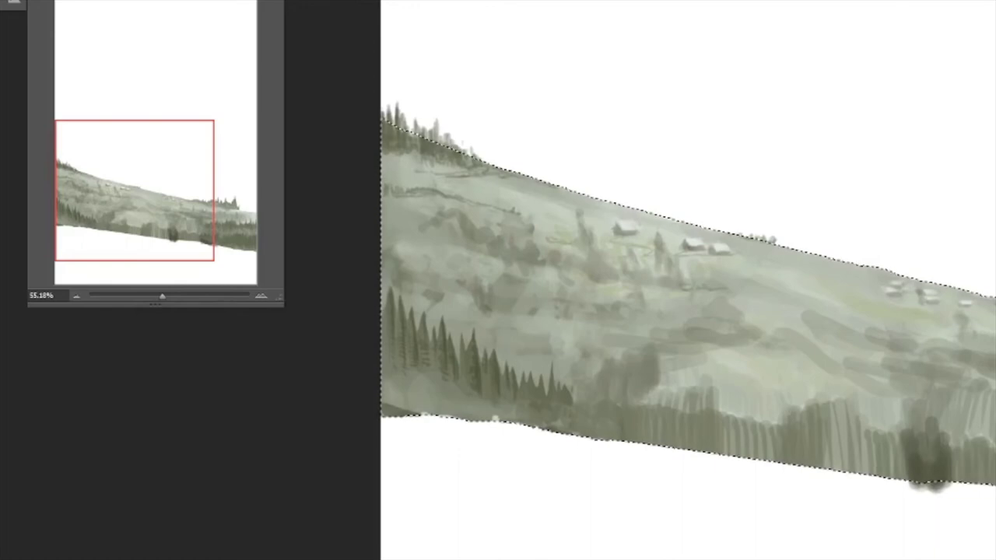
{"action": "key", "text": "F5"}
{"action": "key", "text": "F5"}
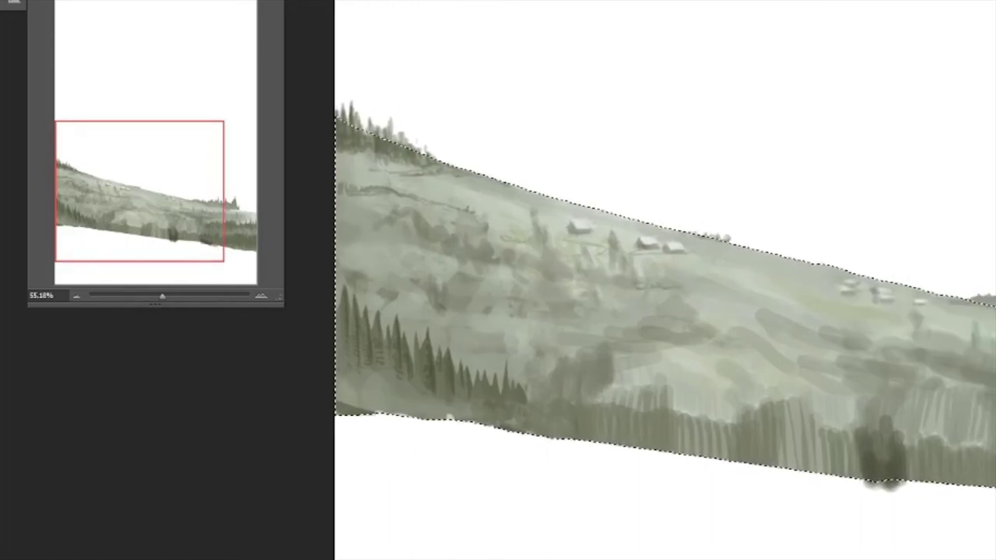
{"action": "mouse_move", "coordinate": [756, 322]}
{"action": "left_mouse_down"}
{"action": "mouse_move", "coordinate": [816, 340]}
{"action": "mouse_move", "coordinate": [809, 256]}
{"action": "left_mouse_up"}
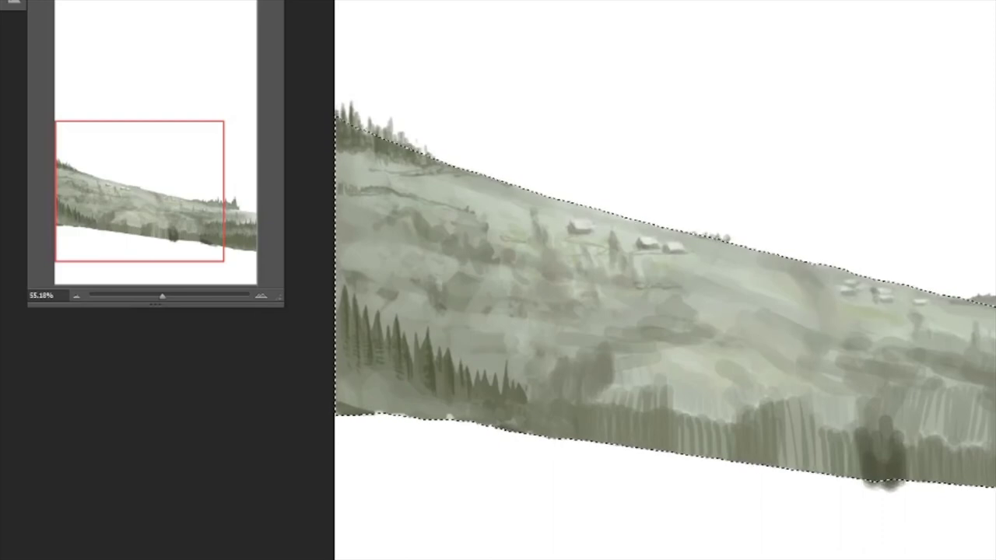
- Adjust the brush and paint pointed dark conifers into the tree band along the hillside's lower edge
{"action": "key", "text": "F5"}
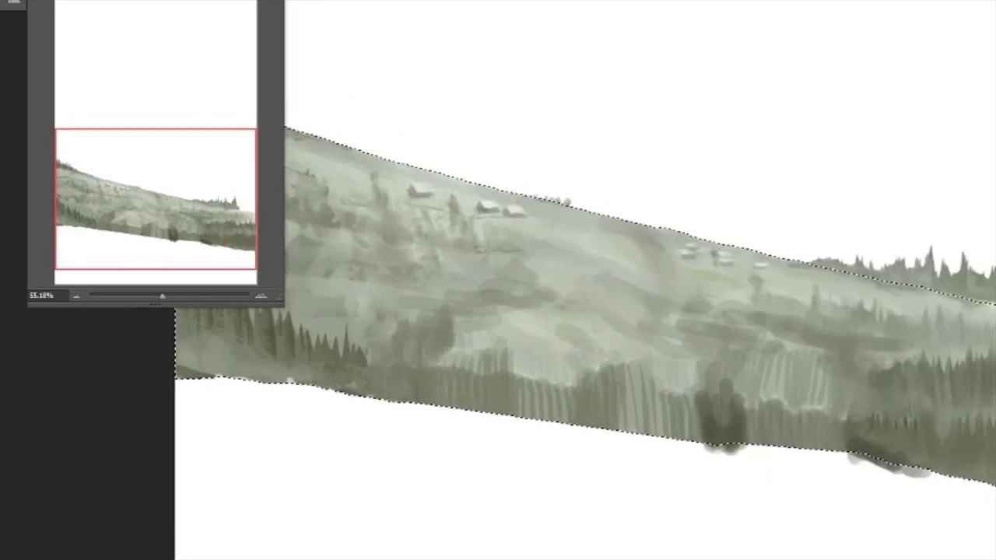
{"action": "key", "text": "F5"}
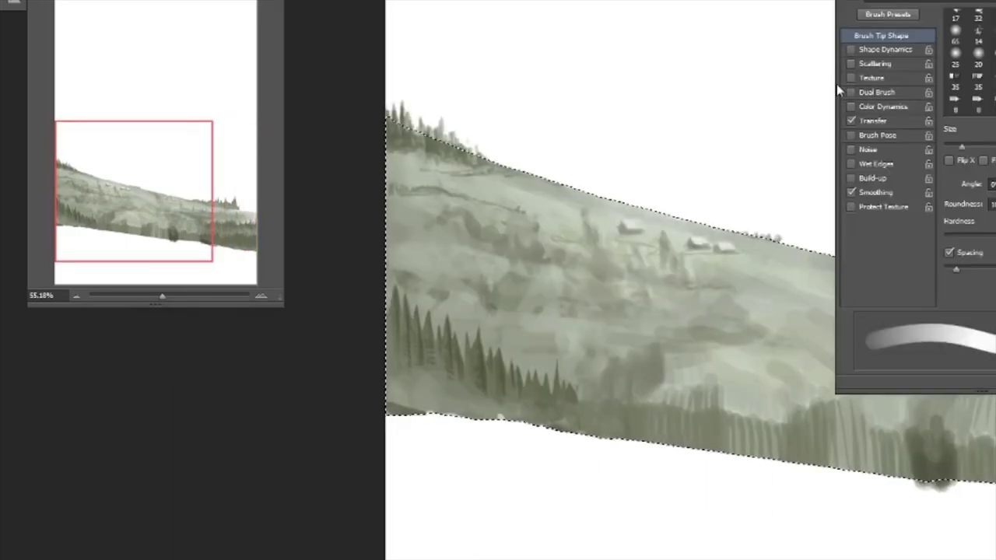
{"action": "key", "text": "F5"}
{"action": "left_click_drag", "start_coordinate": [728, 401], "coordinate": [824, 424]}
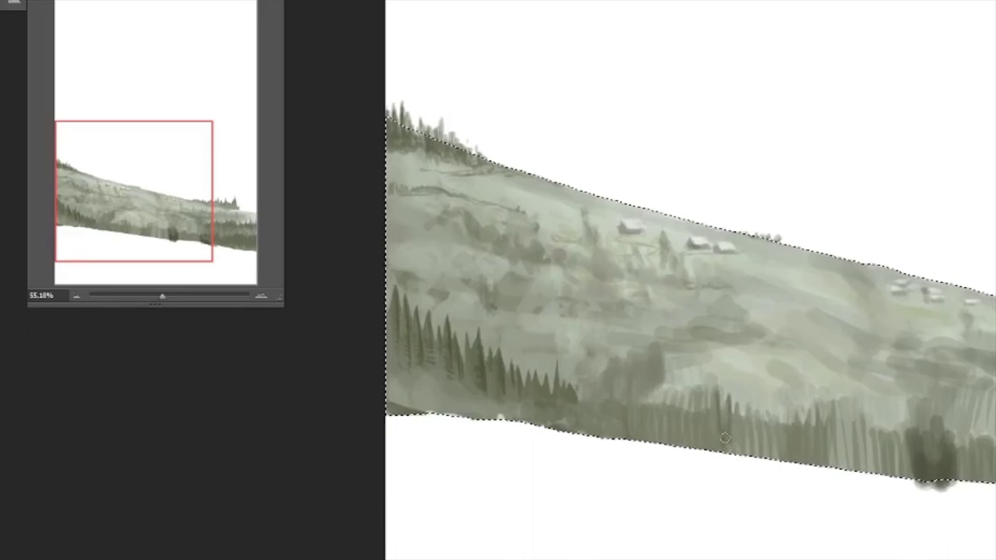
- Paint more pointed conifers into the lower tree band and blend light green over the dark patches on the right-hand slope
{"action": "left_click_drag", "start_coordinate": [725, 449], "coordinate": [703, 452]}
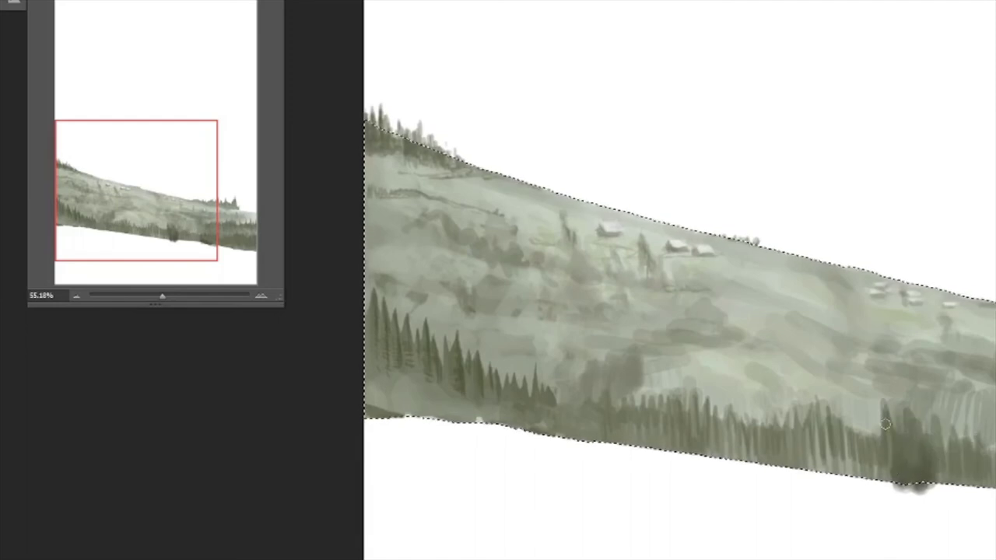
{"action": "key", "text": "F5"}
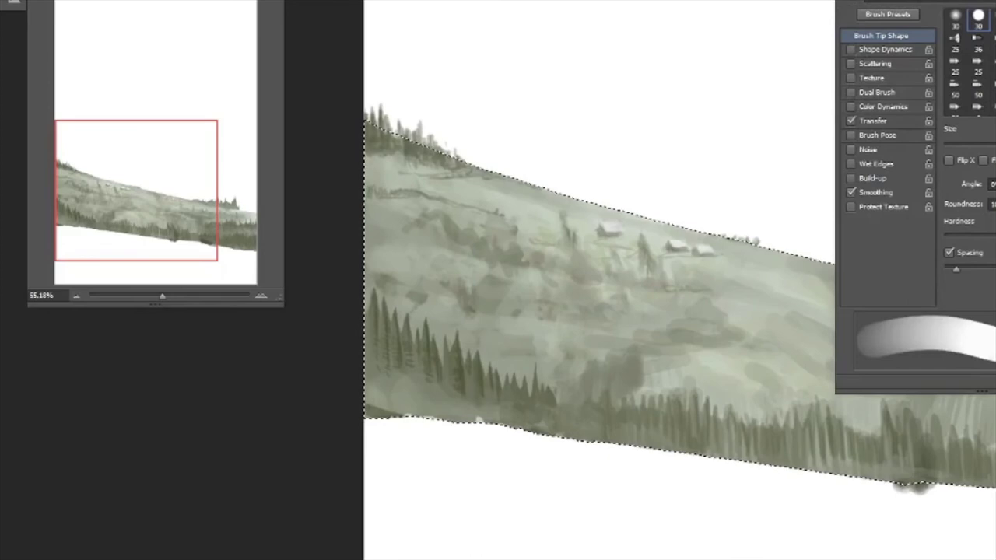
{"action": "key", "text": "F5"}
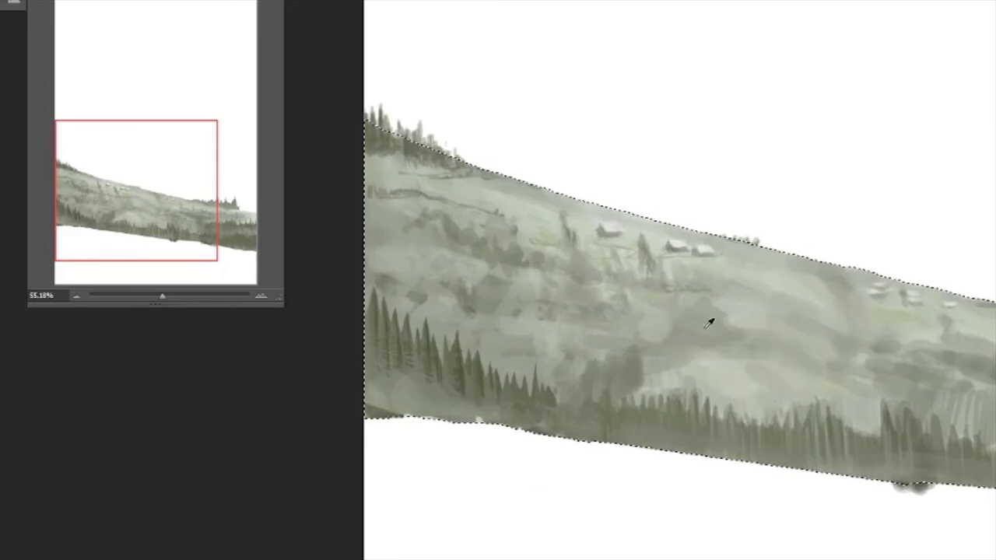
{"action": "left_click_drag", "start_coordinate": [891, 372], "coordinate": [943, 399]}
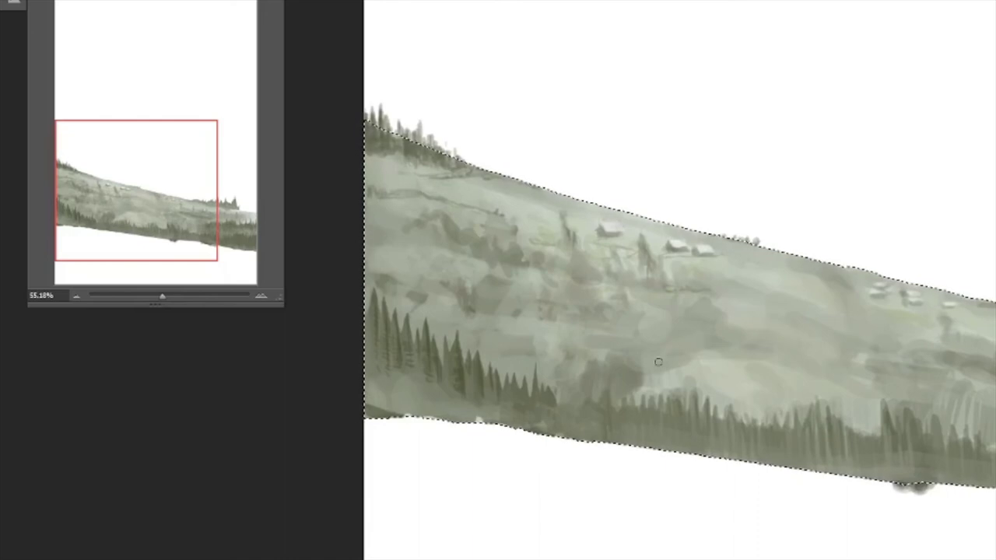
- Darken the shadow sides of the distant cottages and paint thin, dark path lines across the middle of the hillside
{"action": "key", "text": "F5"}
{"action": "key", "text": "F5"}
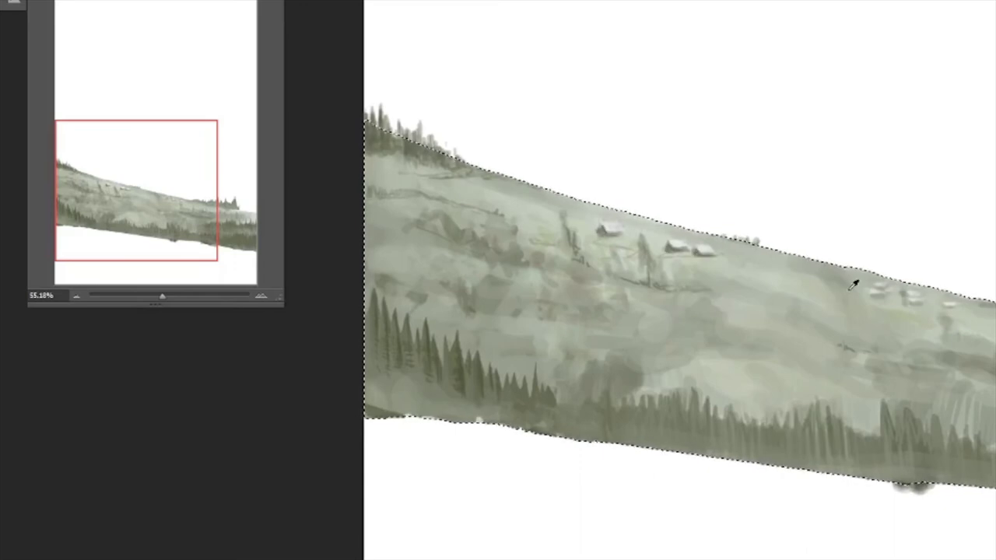
{"action": "left_click", "coordinate": [871, 330]}
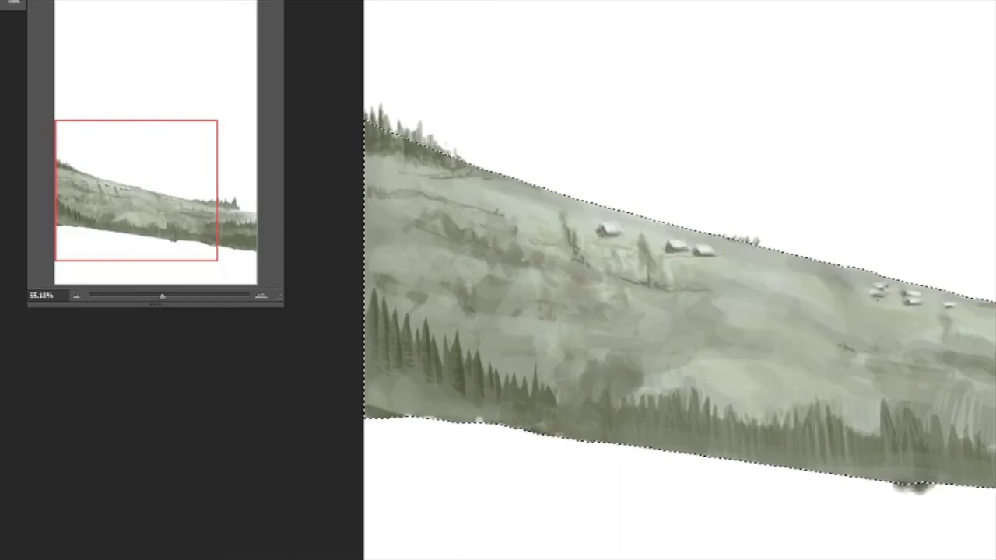
{"action": "key", "text": "F5"}
{"action": "key", "text": "F5"}
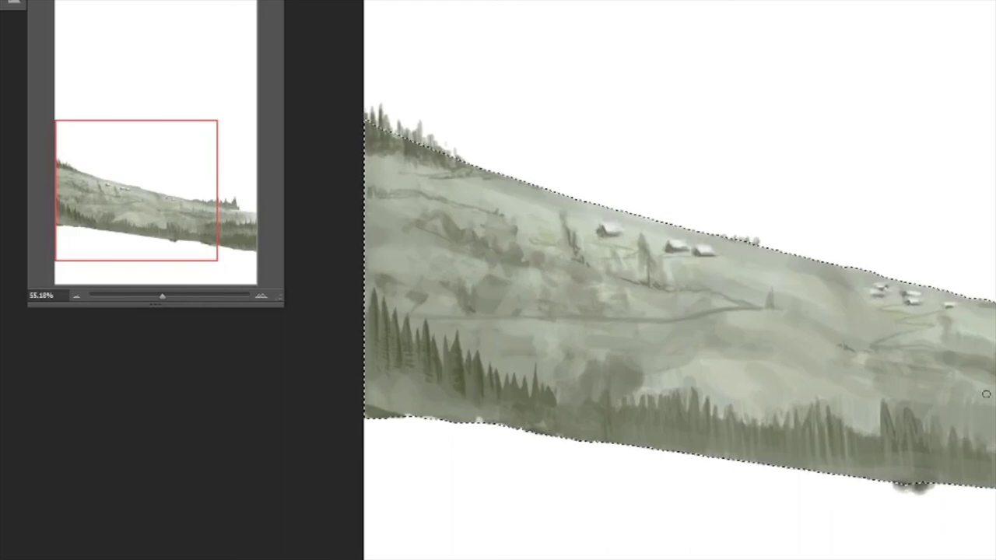
- Add fine grass hatching to the left slope, pointed conifers in the lower tree band and small details near the right-hand cottages
{"action": "key", "text": "F5"}
{"action": "key", "text": "F5"}
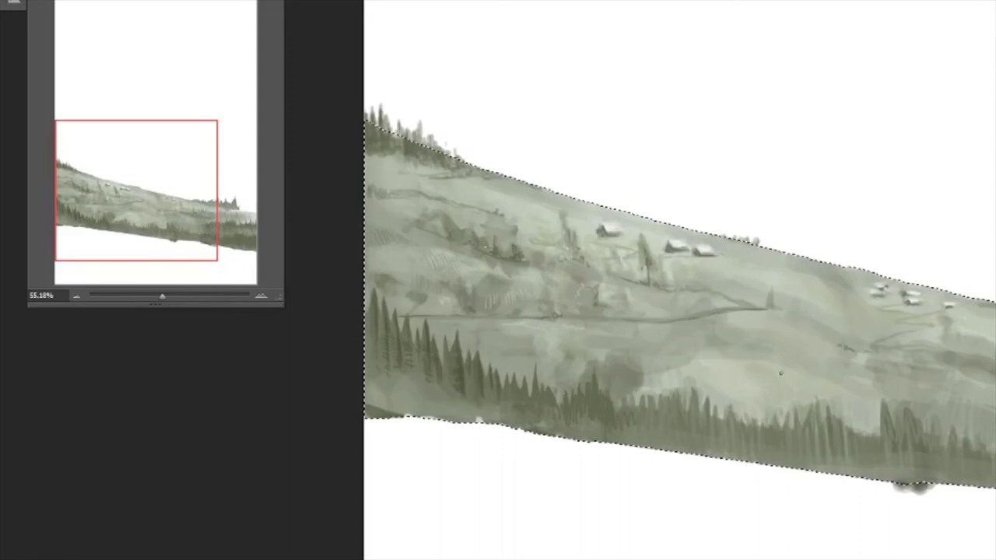
{"action": "scroll", "coordinate": [838, 344], "scroll_direction": "down", "scroll_amount": 2}
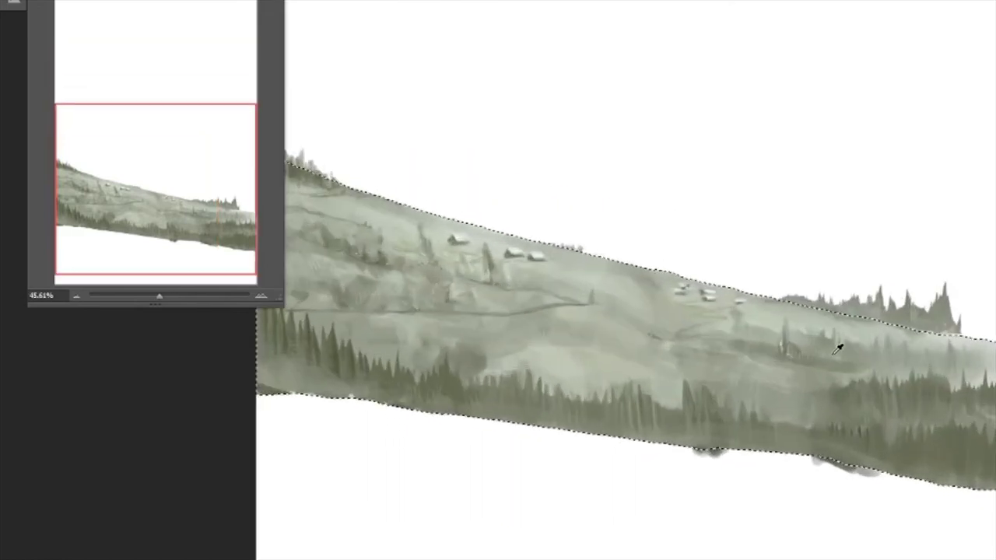
{"action": "left_click_drag", "start_coordinate": [683, 304], "coordinate": [723, 316]}
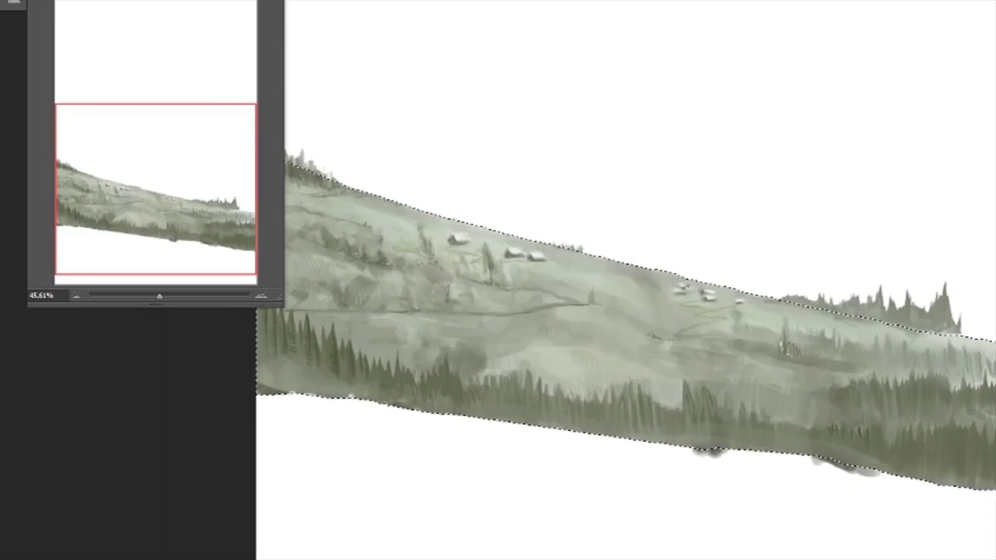
- Select the light meadow with a zigzag edge along the treetops, paint inside it to sharpen the conifer silhouettes, and deselect
{"action": "key", "text": "ctrl+d"}
{"action": "mouse_move", "coordinate": [540, 384]}
{"action": "left_mouse_down"}
{"action": "mouse_move", "coordinate": [593, 430]}
{"action": "mouse_move", "coordinate": [631, 415]}
{"action": "mouse_move", "coordinate": [759, 413]}
{"action": "mouse_move", "coordinate": [506, 360]}
{"action": "mouse_move", "coordinate": [607, 409]}
{"action": "left_mouse_up"}
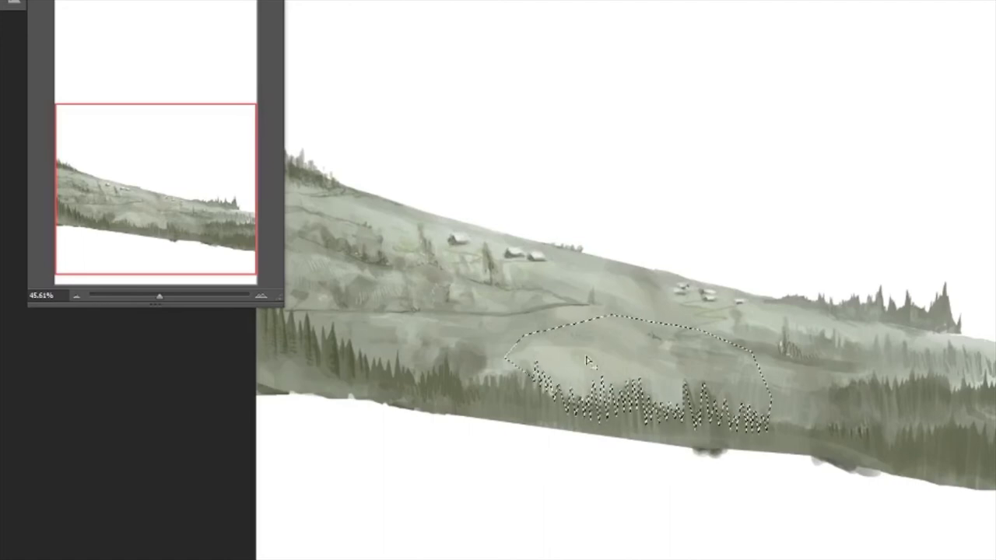
{"action": "key", "text": "F5"}
{"action": "key", "text": "F5"}
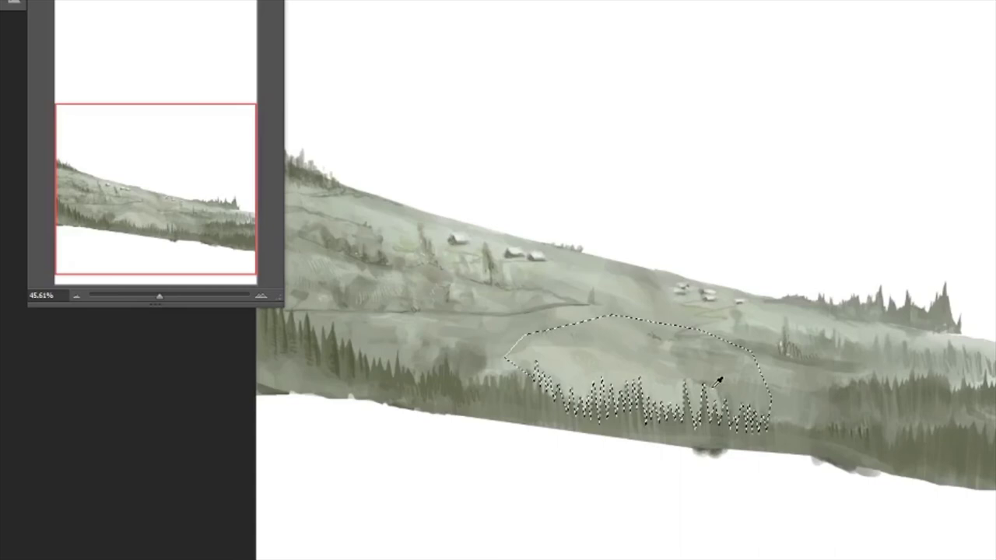
{"action": "key", "text": "ctrl+d"}
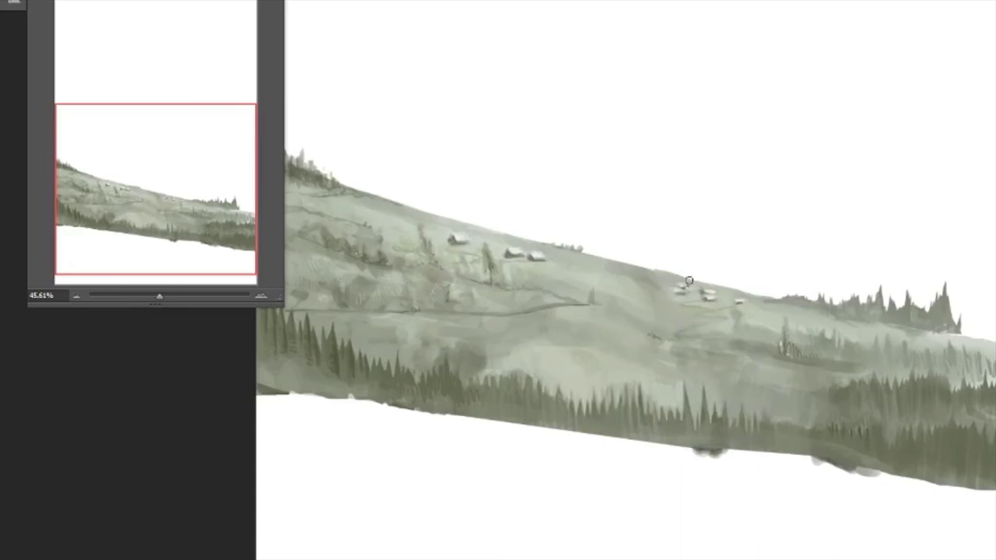
- Check the whole painting and isolate the buildings, meadow and misty hillside by hiding the sky, far mountains and figures
{"action": "scroll", "coordinate": [688, 281], "scroll_direction": "down", "scroll_amount": 2}
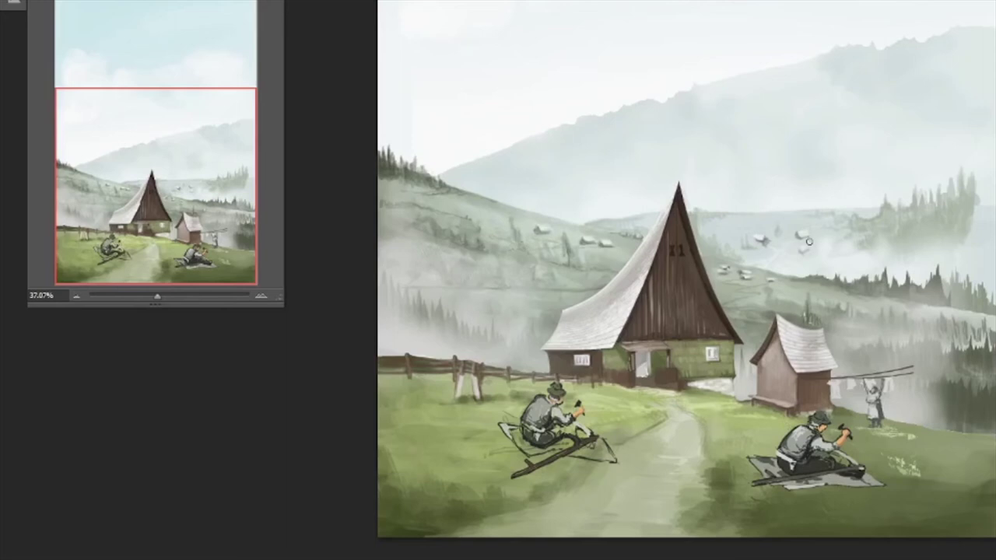
{"action": "scroll", "coordinate": [329, 534], "scroll_direction": "down", "scroll_amount": 3}
{"action": "scroll", "coordinate": [627, 455], "scroll_direction": "up", "scroll_amount": 4}
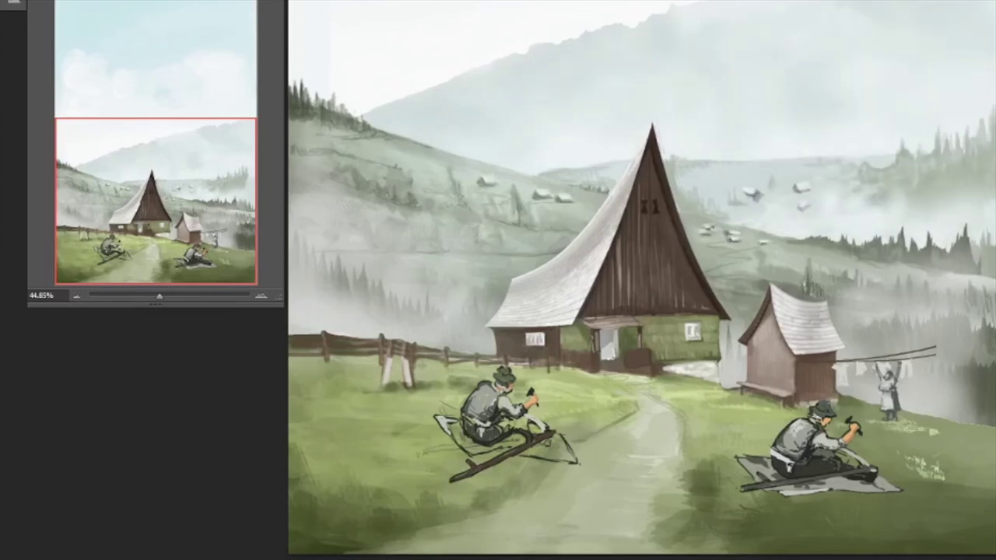
{"action": "scroll", "coordinate": [600, 334], "scroll_direction": "down", "scroll_amount": 2}
{"action": "left_click_drag", "start_coordinate": [601, 335], "coordinate": [524, 365]}
{"action": "left_click", "coordinate": [491, 294]}
{"action": "left_click", "coordinate": [467, 349]}
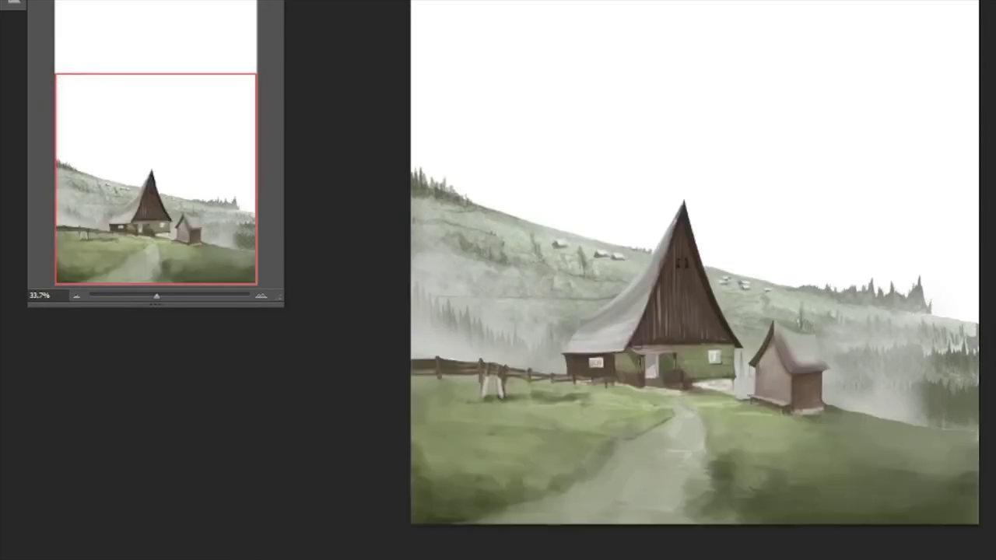
{"action": "scroll", "coordinate": [693, 265], "scroll_direction": "down", "scroll_amount": 1}
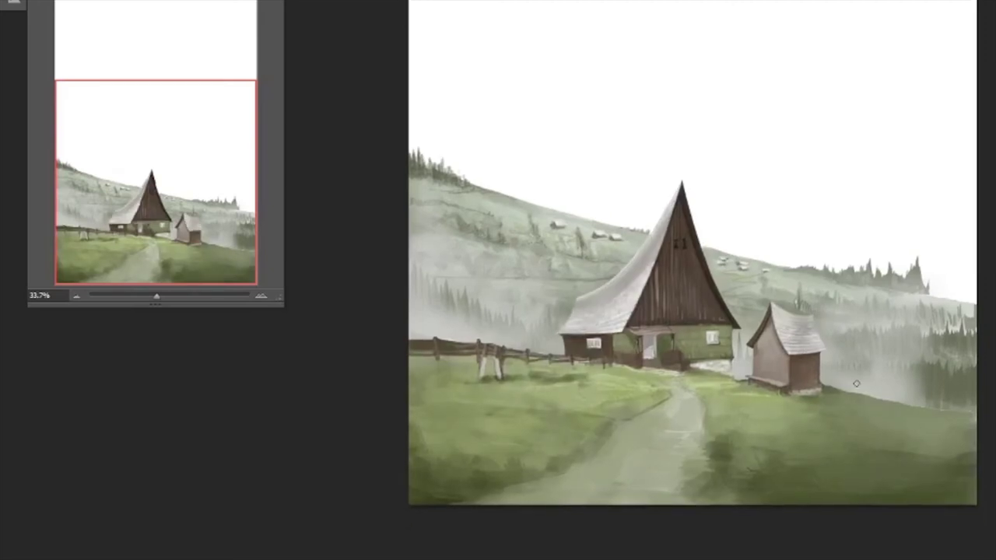
- Break up the dark tree patch at the hillside's right edge beyond the shed using textured and spatter brushes
{"action": "key", "text": "F5"}
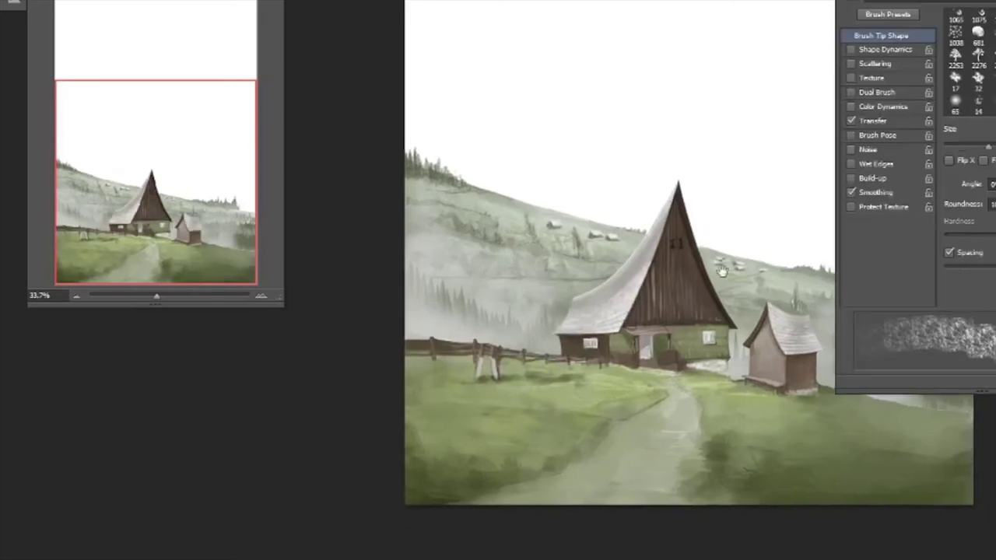
{"action": "key", "text": "F5"}
{"action": "left_click_drag", "start_coordinate": [936, 397], "coordinate": [887, 365]}
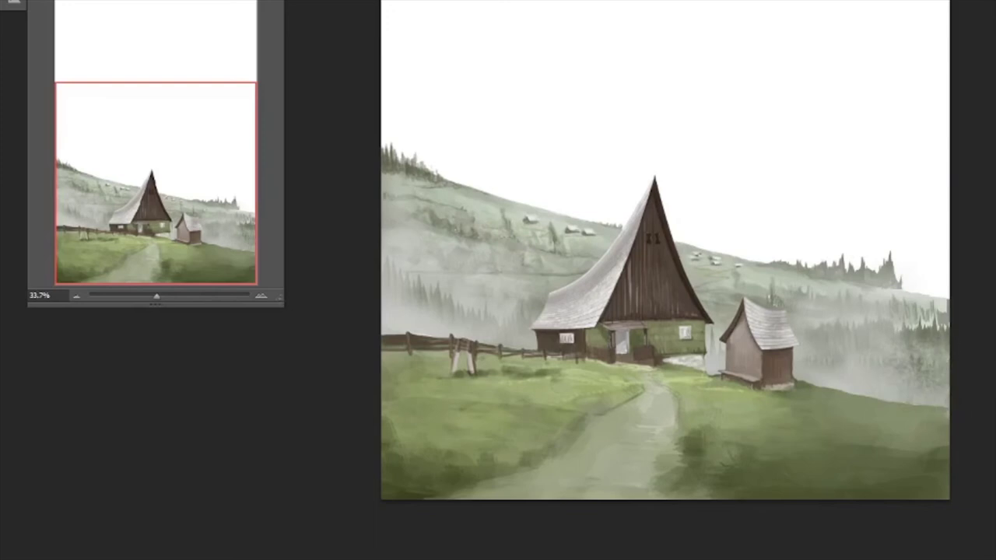
{"action": "key", "text": "F5"}
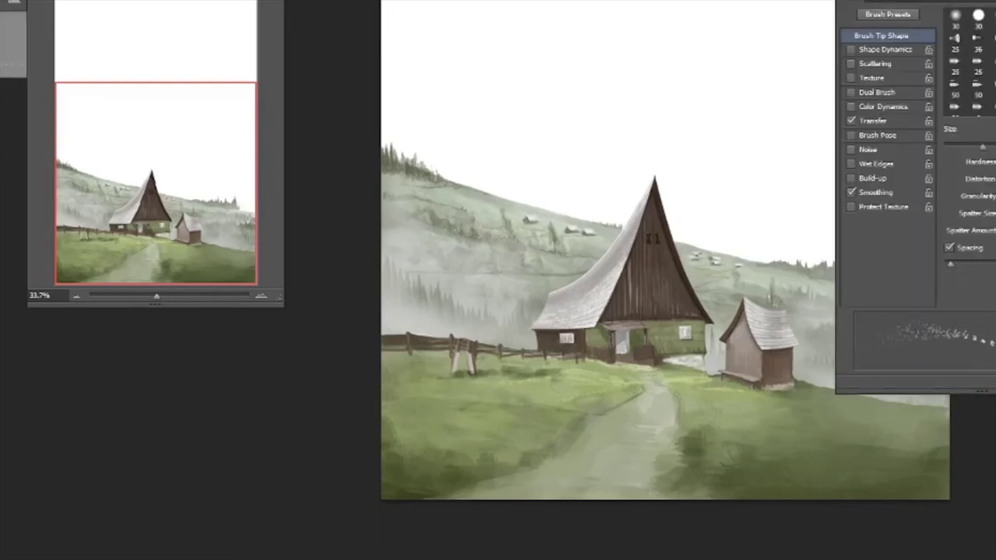
{"action": "key", "text": "F5"}
{"action": "mouse_move", "coordinate": [924, 385]}
{"action": "left_mouse_down"}
{"action": "mouse_move", "coordinate": [938, 401]}
{"action": "mouse_move", "coordinate": [911, 361]}
{"action": "mouse_move", "coordinate": [934, 378]}
{"action": "mouse_move", "coordinate": [825, 365]}
{"action": "mouse_move", "coordinate": [831, 278]}
{"action": "mouse_move", "coordinate": [830, 393]}
{"action": "mouse_move", "coordinate": [856, 310]}
{"action": "mouse_move", "coordinate": [878, 462]}
{"action": "mouse_move", "coordinate": [872, 373]}
{"action": "mouse_move", "coordinate": [863, 444]}
{"action": "mouse_move", "coordinate": [873, 406]}
{"action": "mouse_move", "coordinate": [866, 296]}
{"action": "mouse_move", "coordinate": [284, 336]}
{"action": "mouse_move", "coordinate": [918, 393]}
{"action": "mouse_move", "coordinate": [921, 518]}
{"action": "mouse_move", "coordinate": [908, 345]}
{"action": "left_mouse_up"}
- Shift the mist higher up the hillside and soften its hard lower edge beside the house and shed
{"action": "key", "text": "v"}
{"action": "key", "text": "b"}
{"action": "key", "text": "F5"}
{"action": "key", "text": "F5"}
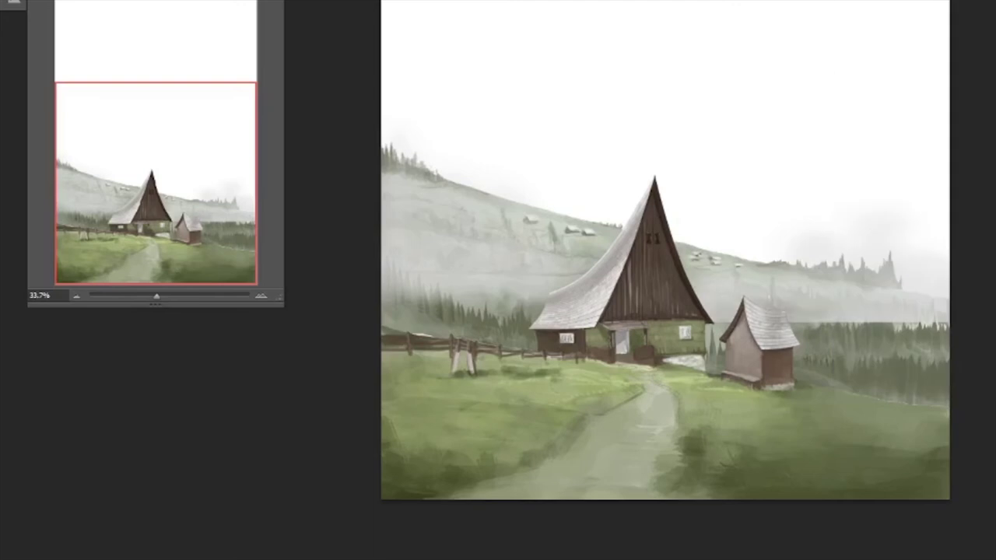
{"action": "key", "text": "F5"}
{"action": "left_click_drag", "start_coordinate": [778, 331], "coordinate": [945, 330]}
{"action": "key", "text": "F5"}
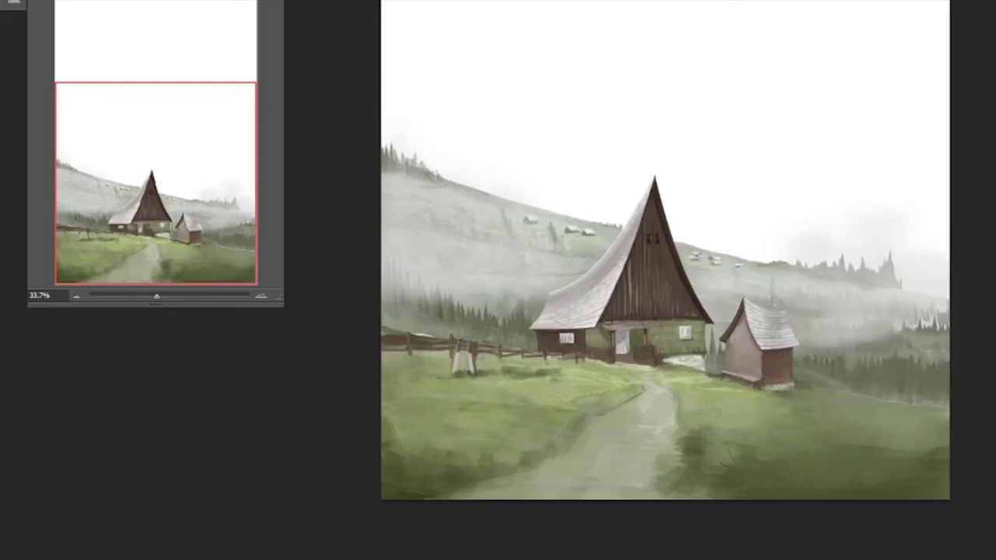
{"action": "left_click_drag", "start_coordinate": [389, 311], "coordinate": [545, 305]}
{"action": "mouse_move", "coordinate": [801, 346]}
{"action": "left_mouse_down"}
{"action": "mouse_move", "coordinate": [908, 345]}
{"action": "mouse_move", "coordinate": [895, 478]}
{"action": "mouse_move", "coordinate": [896, 367]}
{"action": "mouse_move", "coordinate": [880, 351]}
{"action": "mouse_move", "coordinate": [881, 395]}
{"action": "mouse_move", "coordinate": [876, 357]}
{"action": "left_mouse_up"}
- Isolate the foreground, select its outline and fill the see-through areas of the grass, path, porch and shed
{"action": "key", "text": "v"}
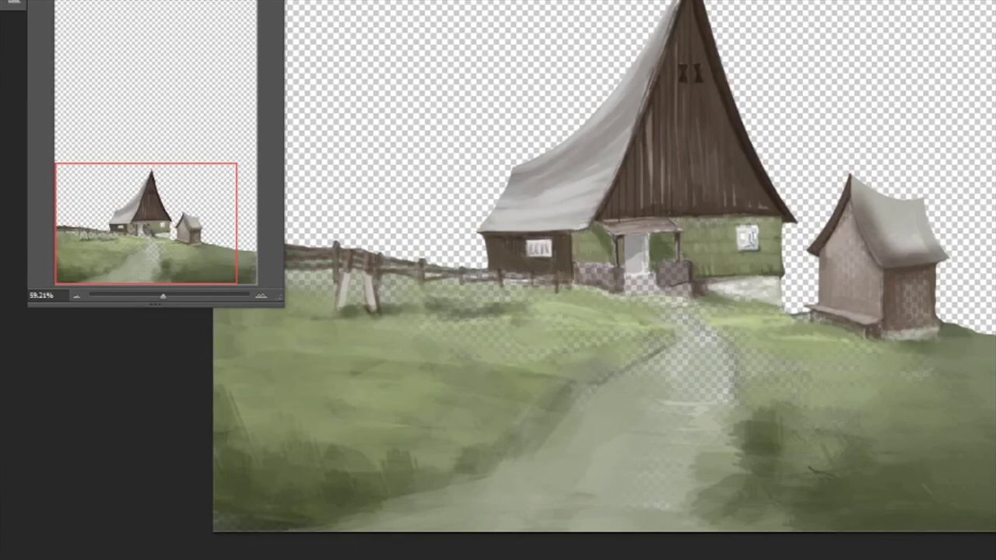
{"action": "mouse_move", "coordinate": [656, 383]}
{"action": "left_mouse_down"}
{"action": "mouse_move", "coordinate": [702, 353]}
{"action": "mouse_move", "coordinate": [671, 310]}
{"action": "mouse_move", "coordinate": [753, 369]}
{"action": "mouse_move", "coordinate": [918, 382]}
{"action": "mouse_move", "coordinate": [723, 331]}
{"action": "mouse_move", "coordinate": [809, 318]}
{"action": "left_mouse_up"}
{"action": "scroll", "coordinate": [799, 369], "scroll_direction": "left", "scroll_amount": 3}
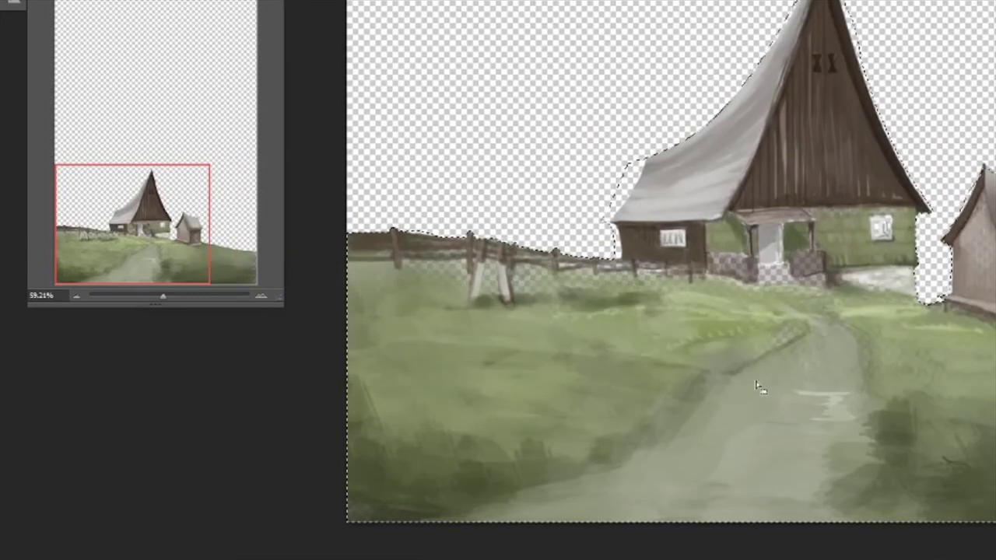
{"action": "scroll", "coordinate": [731, 358], "scroll_direction": "right", "scroll_amount": 2}
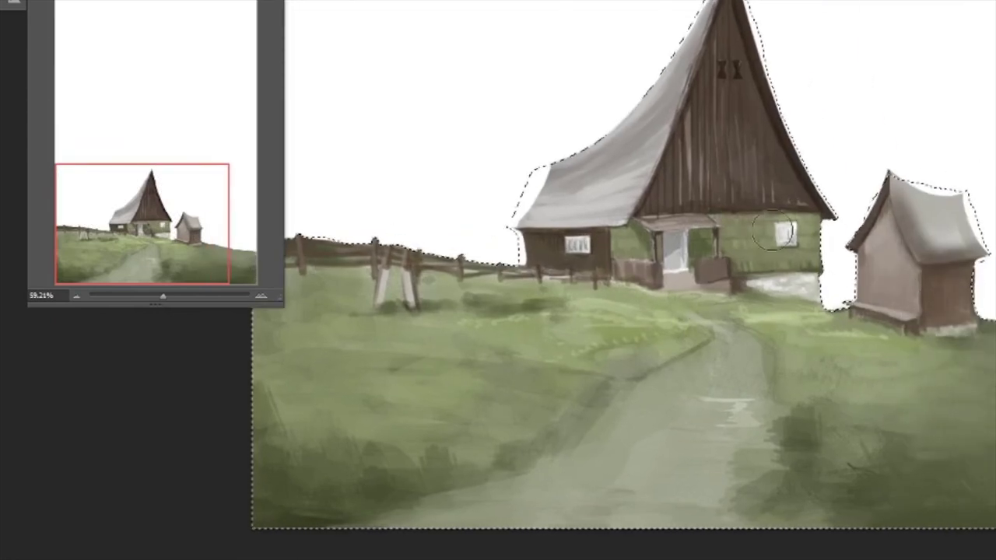
{"action": "scroll", "coordinate": [489, 382], "scroll_direction": "left", "scroll_amount": 1}
{"action": "scroll", "coordinate": [490, 382], "scroll_direction": "down", "scroll_amount": 1}
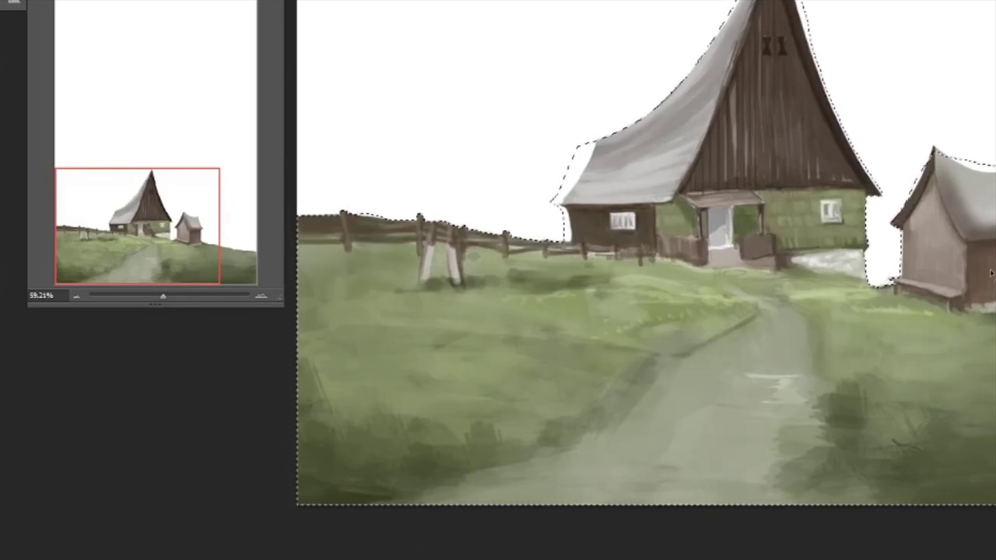
{"action": "scroll", "coordinate": [711, 362], "scroll_direction": "down", "scroll_amount": 2}
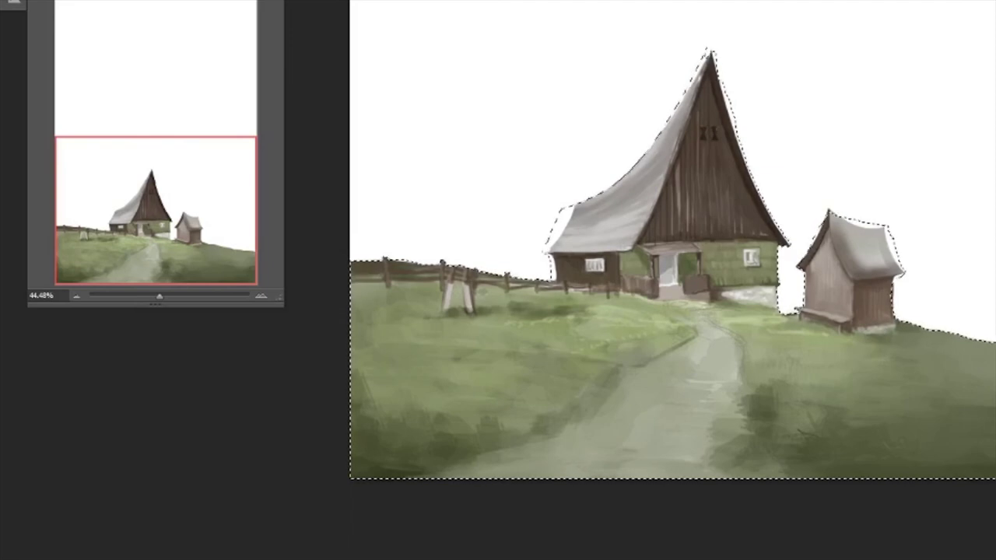
- Try to add a four-sided area over the path and house entrance to the selection
{"action": "scroll", "coordinate": [627, 319], "scroll_direction": "down", "scroll_amount": 3}
{"action": "scroll", "coordinate": [402, 447], "scroll_direction": "up", "scroll_amount": 5}
{"action": "scroll", "coordinate": [882, 311], "scroll_direction": "down", "scroll_amount": 4}
{"action": "left_click", "coordinate": [656, 451]}
{"action": "left_click", "coordinate": [665, 319]}
{"action": "left_click", "coordinate": [751, 335]}
{"action": "double_click", "coordinate": [787, 458]}
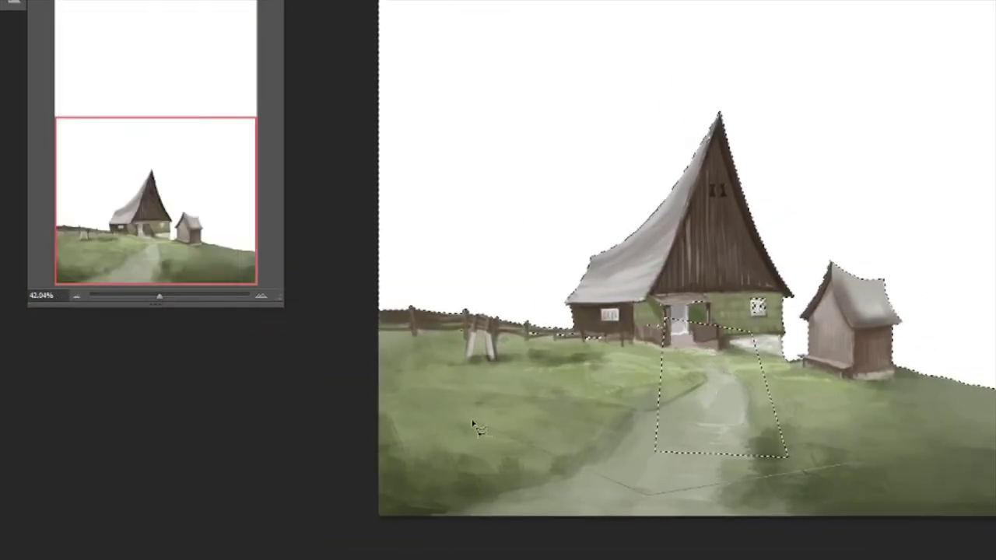
{"action": "key", "text": "ctrl+z"}
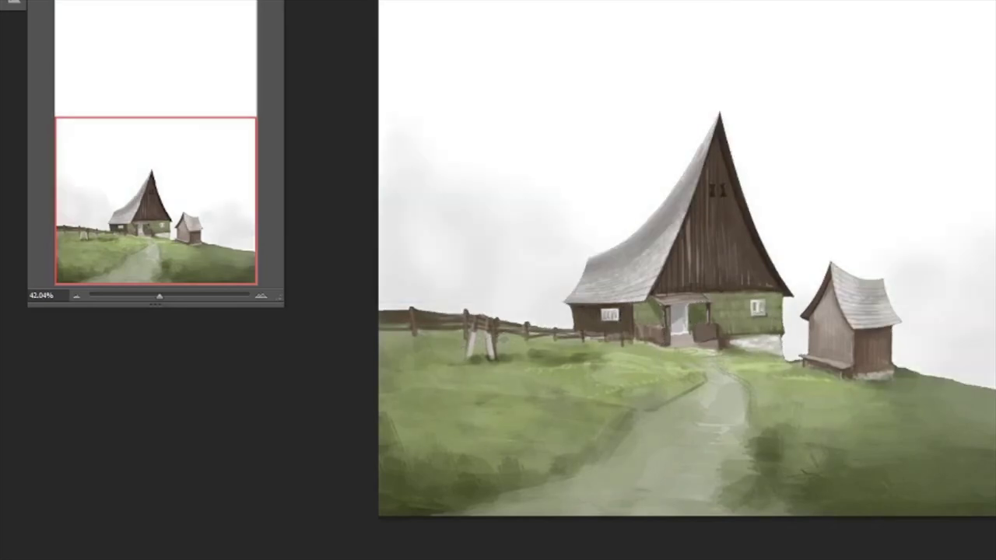
- Show the hillside again and move the mist lower, into the valley behind the buildings
{"action": "key", "text": "ctrl+v"}
{"action": "left_click_drag", "start_coordinate": [918, 311], "coordinate": [944, 349]}
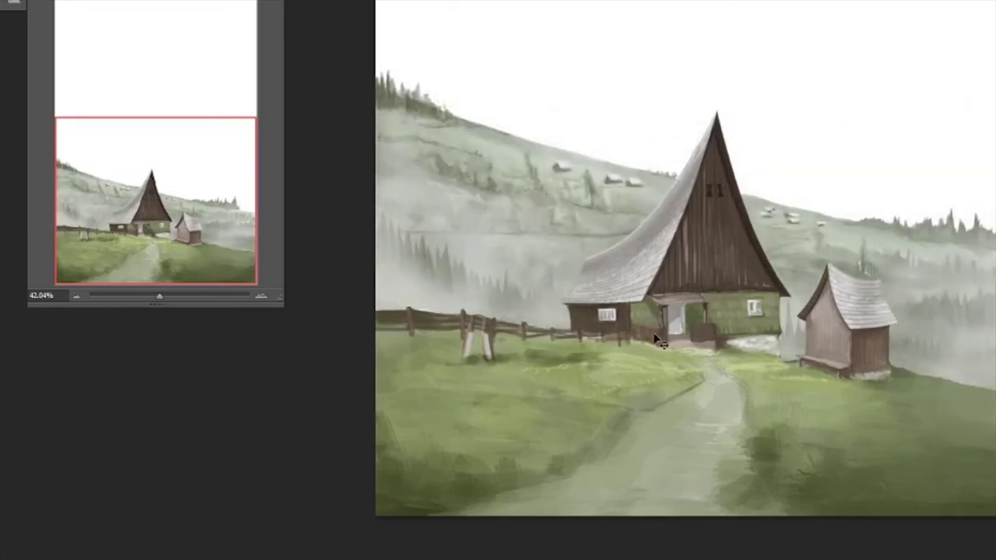
- Hide the foreground painting and brush over the soft green and brown underlay beneath the house and meadow
{"action": "left_click_drag", "start_coordinate": [709, 321], "coordinate": [662, 342]}
{"action": "mouse_move", "coordinate": [685, 311]}
{"action": "left_mouse_down"}
{"action": "mouse_move", "coordinate": [678, 378]}
{"action": "mouse_move", "coordinate": [560, 366]}
{"action": "left_mouse_up"}
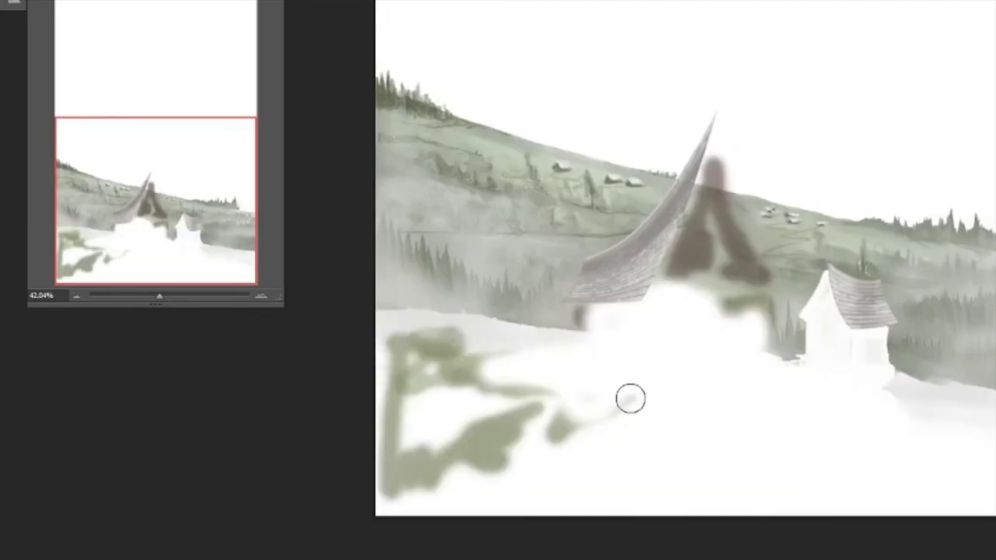
{"action": "mouse_move", "coordinate": [627, 397]}
{"action": "left_mouse_down"}
{"action": "mouse_move", "coordinate": [379, 409]}
{"action": "mouse_move", "coordinate": [472, 437]}
{"action": "mouse_move", "coordinate": [774, 412]}
{"action": "mouse_move", "coordinate": [707, 179]}
{"action": "mouse_move", "coordinate": [723, 314]}
{"action": "left_mouse_up"}
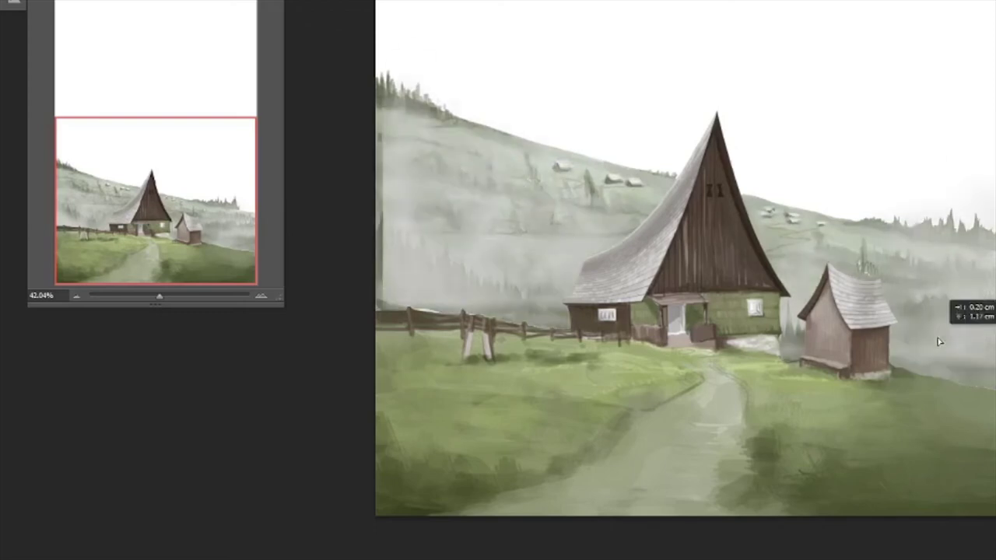
- Show the sky and fine-tune the mist's position over the hillside with the whole composition in view
{"action": "mouse_move", "coordinate": [920, 327]}
{"action": "left_mouse_down"}
{"action": "mouse_move", "coordinate": [934, 351]}
{"action": "mouse_move", "coordinate": [936, 325]}
{"action": "left_mouse_up"}
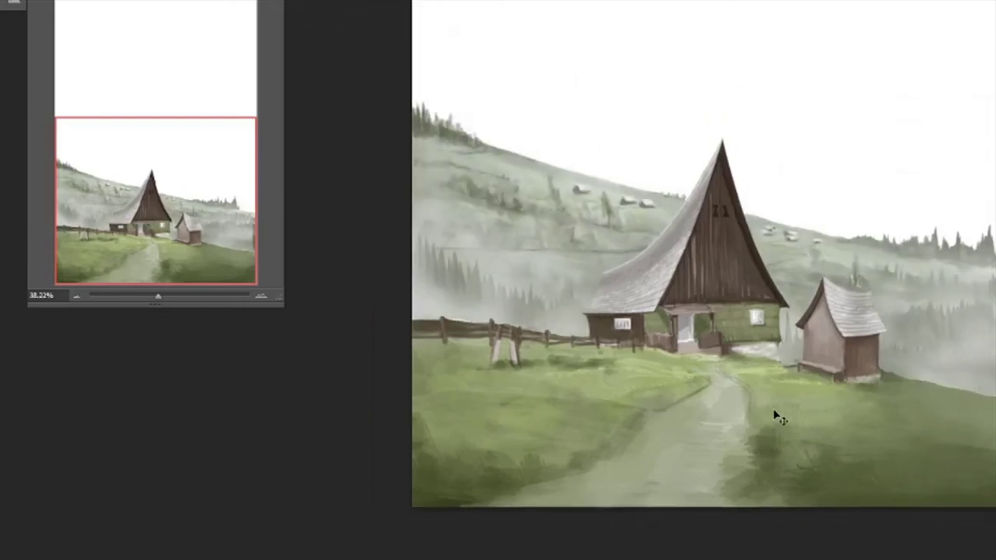
{"action": "key", "text": "ctrl+0"}
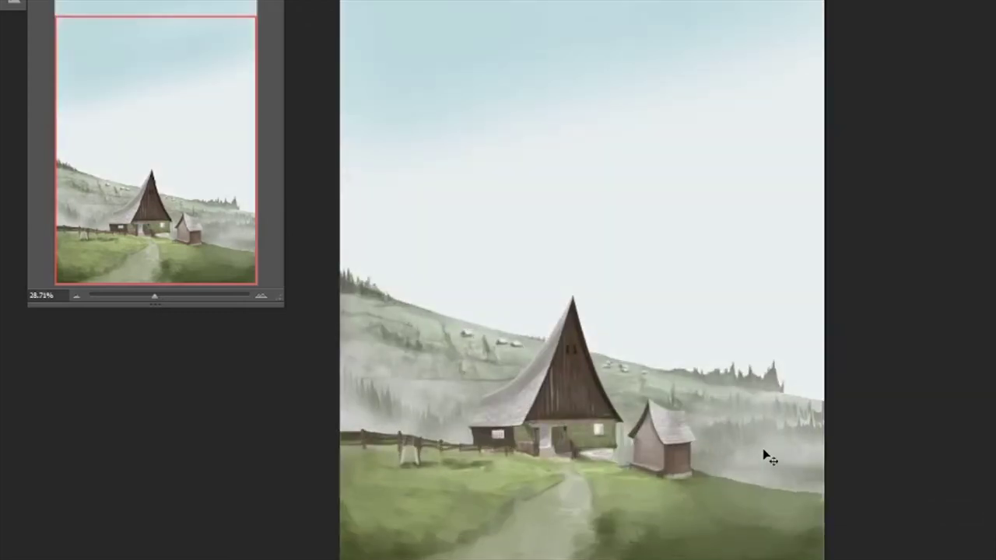
{"action": "left_click_drag", "start_coordinate": [766, 459], "coordinate": [762, 423]}
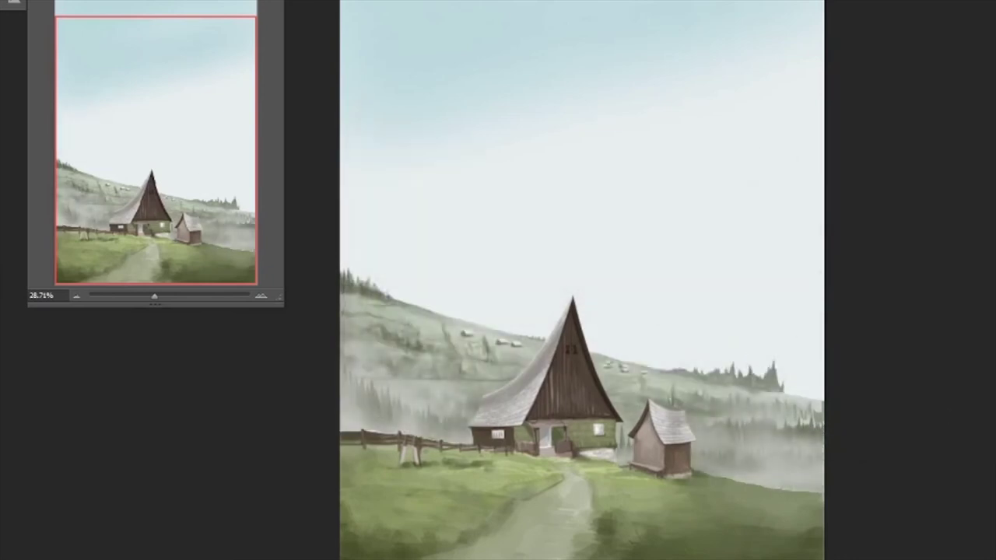
- Try the mist at different heights over the hillside and the valley behind the buildings
{"action": "left_click_drag", "start_coordinate": [759, 424], "coordinate": [757, 356]}
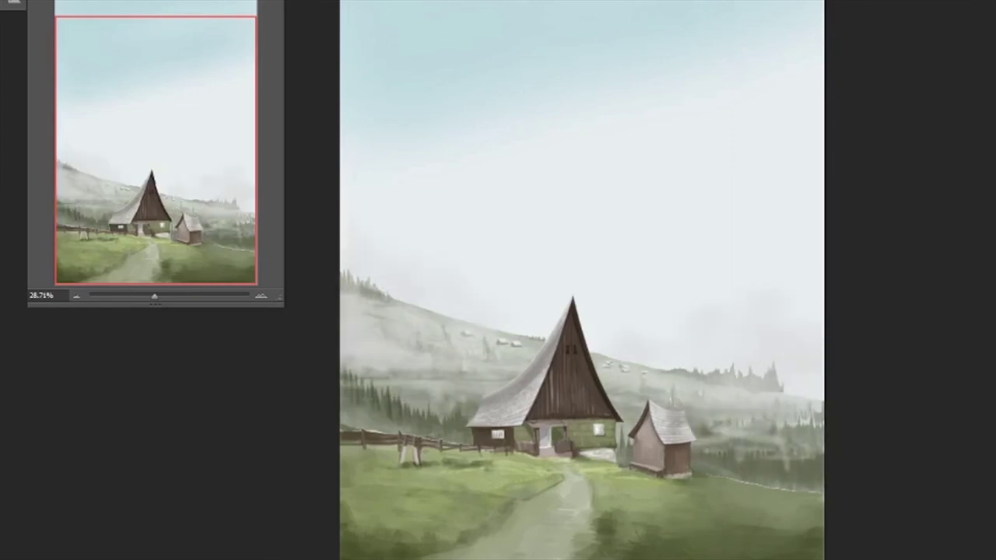
{"action": "key", "text": "v"}
{"action": "left_click_drag", "start_coordinate": [724, 375], "coordinate": [718, 503]}
{"action": "left_click_drag", "start_coordinate": [576, 405], "coordinate": [575, 327]}
- Restore the last selection around the valley mist and try moving the mist up into the sky
{"action": "key", "text": "b"}
{"action": "key", "text": "ctrl+d"}
{"action": "key", "text": "ctrl+shift+d"}
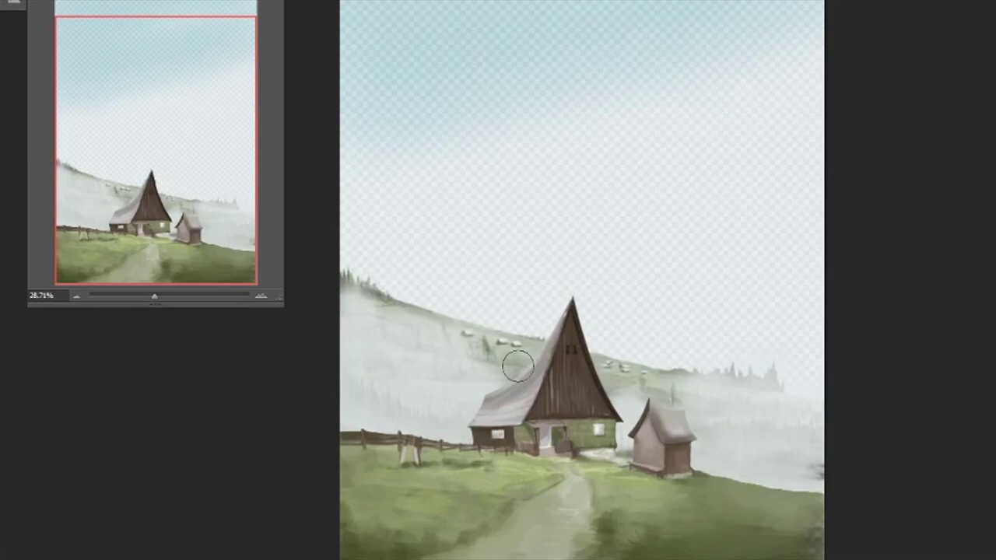
{"action": "key", "text": "ctrl+shift+d"}
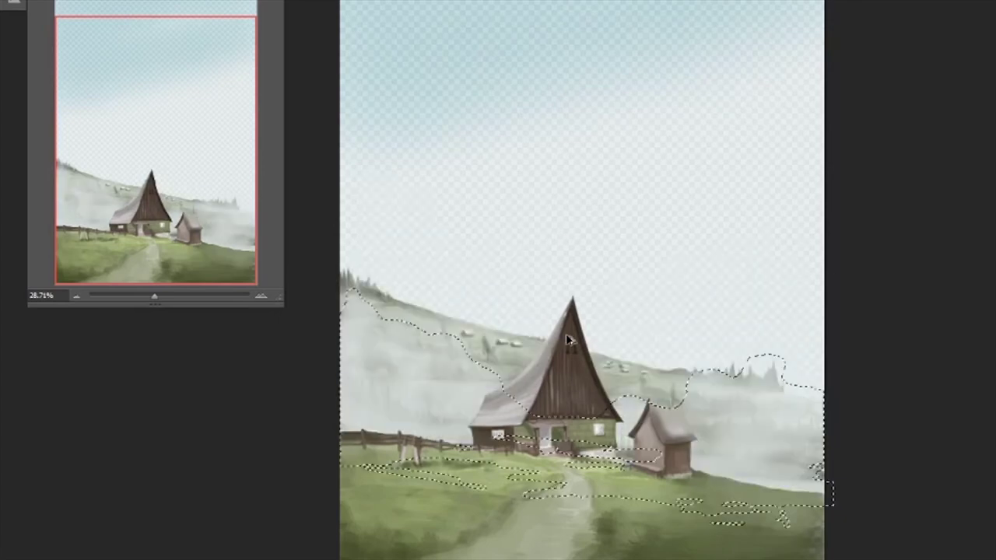
{"action": "mouse_move", "coordinate": [450, 327]}
{"action": "left_mouse_down"}
{"action": "mouse_move", "coordinate": [455, 354]}
{"action": "mouse_move", "coordinate": [389, 179]}
{"action": "left_mouse_up"}
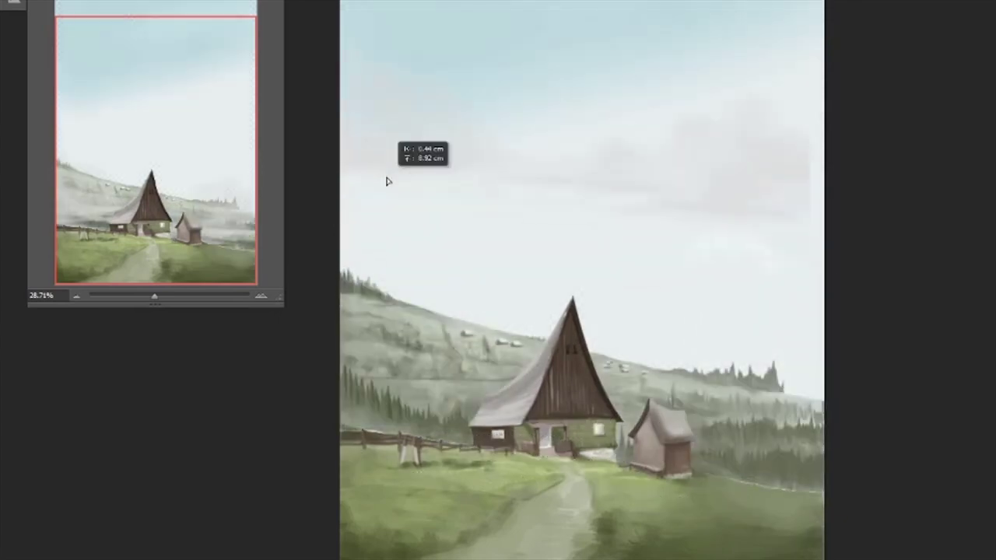
- Brush thin horizontal mist bands across the valley and shift them up over the hillside
{"action": "key", "text": "b"}
{"action": "mouse_move", "coordinate": [778, 424]}
{"action": "left_mouse_down"}
{"action": "mouse_move", "coordinate": [734, 413]}
{"action": "mouse_move", "coordinate": [350, 420]}
{"action": "mouse_move", "coordinate": [367, 345]}
{"action": "mouse_move", "coordinate": [748, 413]}
{"action": "left_mouse_up"}
{"action": "key", "text": "v"}
{"action": "mouse_move", "coordinate": [696, 486]}
{"action": "left_mouse_down"}
{"action": "mouse_move", "coordinate": [705, 363]}
{"action": "mouse_move", "coordinate": [900, 264]}
{"action": "mouse_move", "coordinate": [645, 523]}
{"action": "mouse_move", "coordinate": [638, 360]}
{"action": "mouse_move", "coordinate": [643, 487]}
{"action": "mouse_move", "coordinate": [859, 394]}
{"action": "left_mouse_up"}
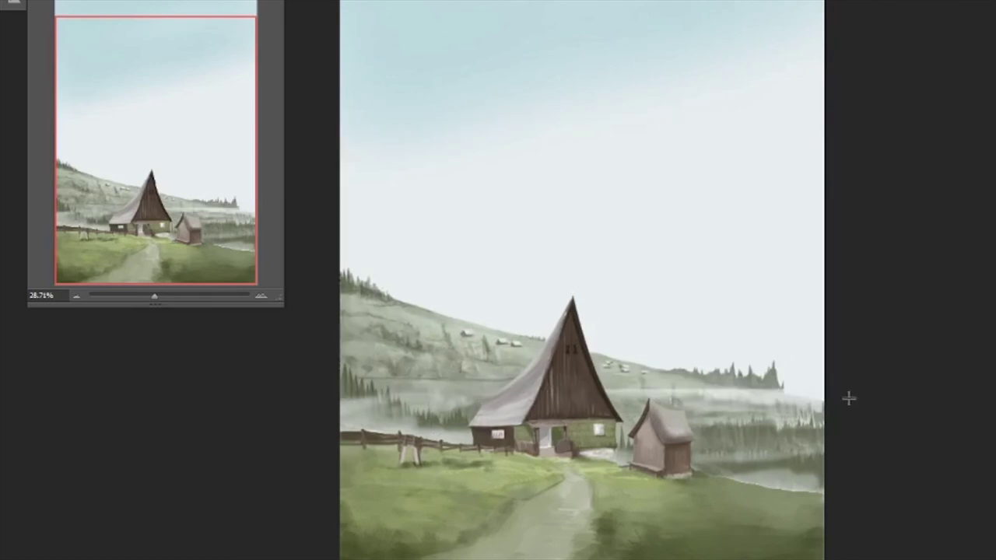
{"action": "left_click_drag", "start_coordinate": [756, 420], "coordinate": [761, 381]}
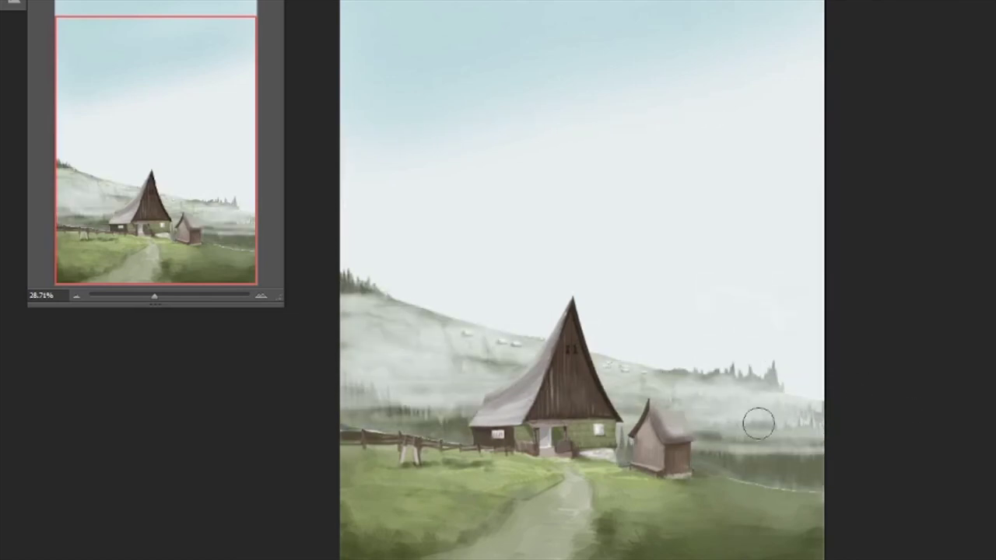
- Turn on Shape Dynamics for the soft brush and paint wispy mist across the hillside and the valley behind the buildings
{"action": "key", "text": "b"}
{"action": "key", "text": "F5"}
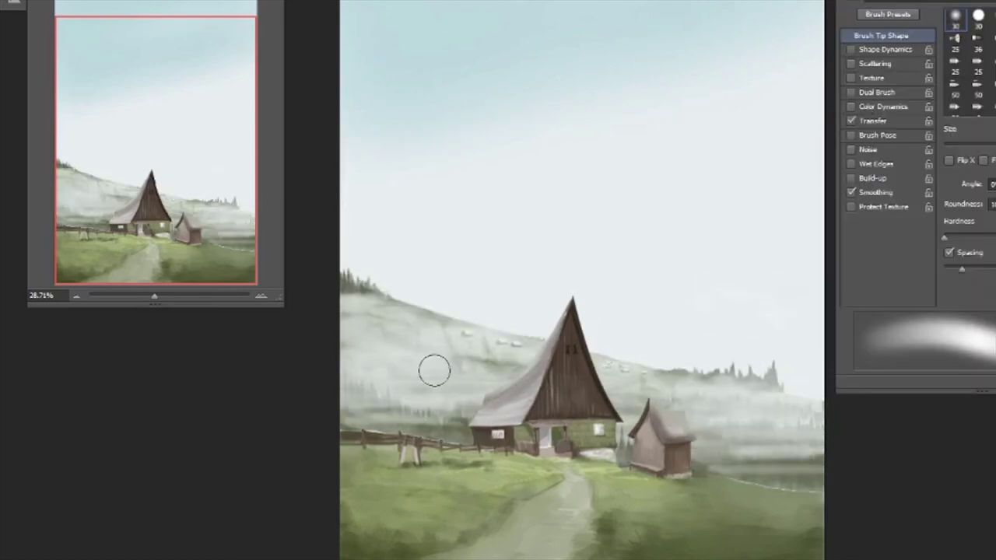
{"action": "left_click_drag", "start_coordinate": [629, 312], "coordinate": [678, 507]}
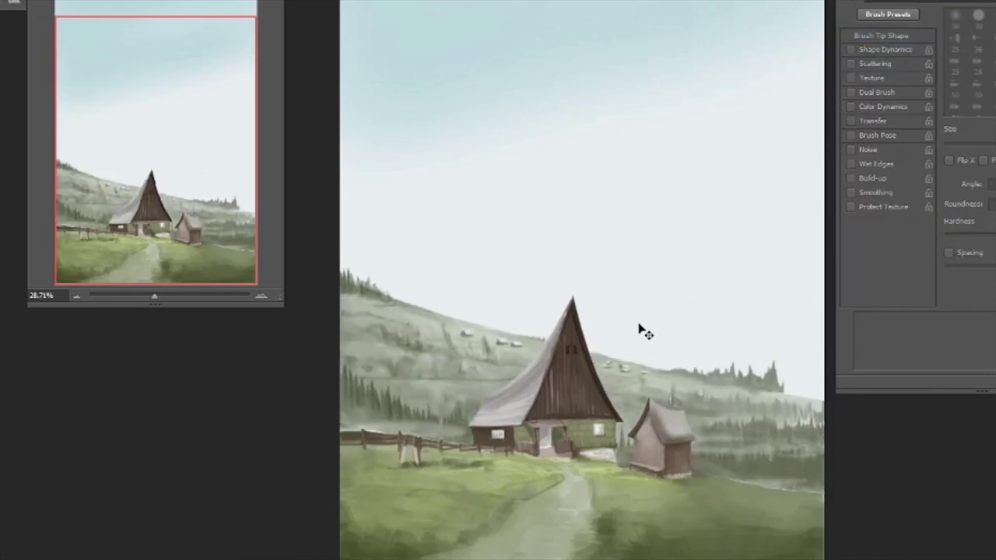
{"action": "left_click", "coordinate": [851, 121]}
{"action": "left_click", "coordinate": [851, 49]}
{"action": "mouse_move", "coordinate": [346, 393]}
{"action": "left_mouse_down"}
{"action": "mouse_move", "coordinate": [471, 424]}
{"action": "mouse_move", "coordinate": [770, 435]}
{"action": "mouse_move", "coordinate": [817, 459]}
{"action": "left_mouse_up"}
{"action": "left_click_drag", "start_coordinate": [767, 435], "coordinate": [817, 482]}
{"action": "mouse_move", "coordinate": [346, 366]}
{"action": "left_mouse_down"}
{"action": "mouse_move", "coordinate": [385, 397]}
{"action": "mouse_move", "coordinate": [475, 416]}
{"action": "left_mouse_up"}
{"action": "mouse_move", "coordinate": [342, 401]}
{"action": "left_mouse_down"}
{"action": "mouse_move", "coordinate": [397, 377]}
{"action": "mouse_move", "coordinate": [342, 402]}
{"action": "left_mouse_up"}
- Reposition the wispy mist over the hillside and show the distant mountain and the far hill with its cottages
{"action": "key", "text": "v"}
{"action": "mouse_move", "coordinate": [745, 373]}
{"action": "left_mouse_down"}
{"action": "mouse_move", "coordinate": [759, 409]}
{"action": "mouse_move", "coordinate": [758, 265]}
{"action": "left_mouse_up"}
{"action": "key", "text": "ctrl+0"}
{"action": "mouse_move", "coordinate": [698, 360]}
{"action": "left_mouse_down"}
{"action": "mouse_move", "coordinate": [623, 416]}
{"action": "mouse_move", "coordinate": [640, 449]}
{"action": "mouse_move", "coordinate": [642, 378]}
{"action": "mouse_move", "coordinate": [572, 498]}
{"action": "left_mouse_up"}
{"action": "key", "text": "ctrl+plus"}
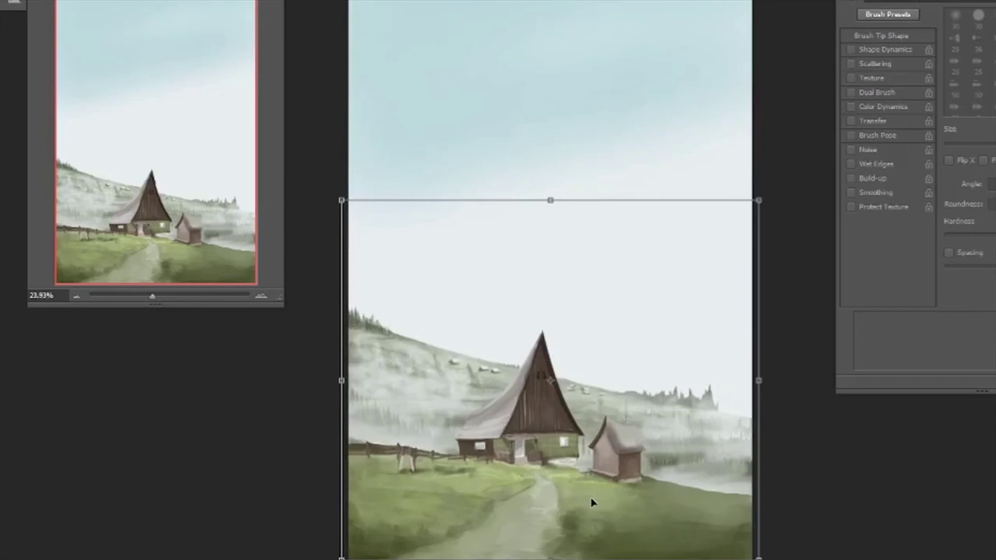
{"action": "key", "text": "ctrl+plus"}
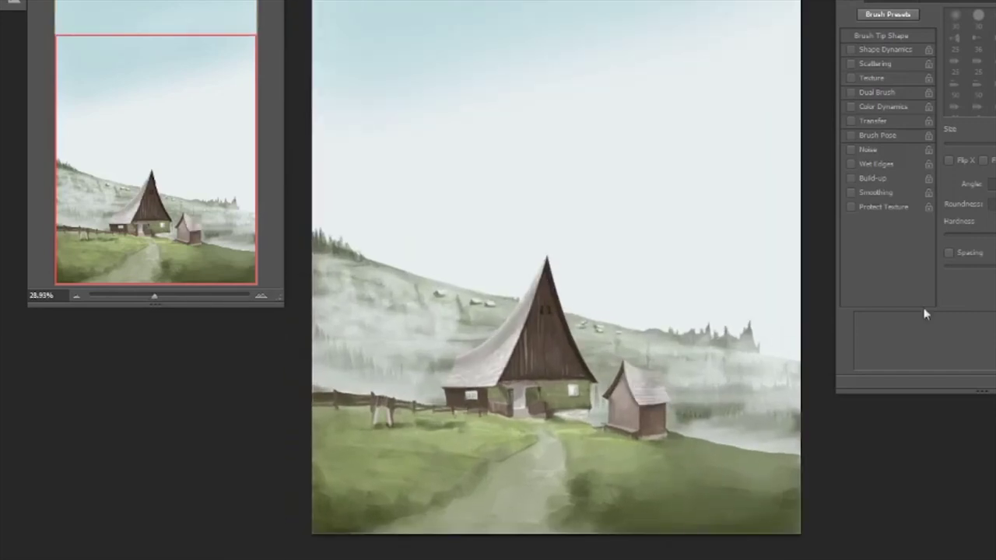
{"action": "scroll", "coordinate": [557, 266], "scroll_direction": "down", "scroll_amount": 1}
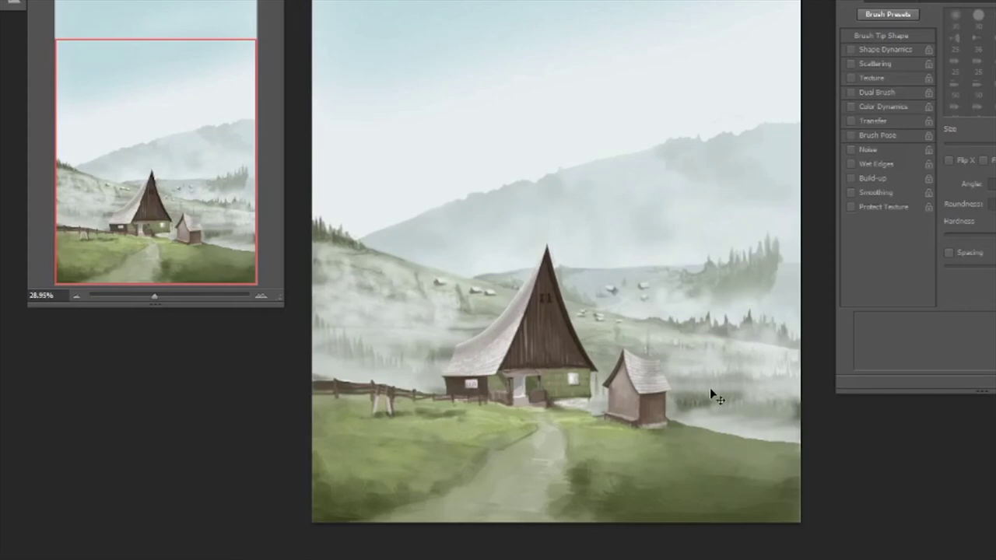
{"action": "scroll", "coordinate": [701, 397], "scroll_direction": "up", "scroll_amount": 1}
- Try soft mist strokes over the far hill and its fir trees, undoing and restoring them to compare
{"action": "key", "text": "b"}
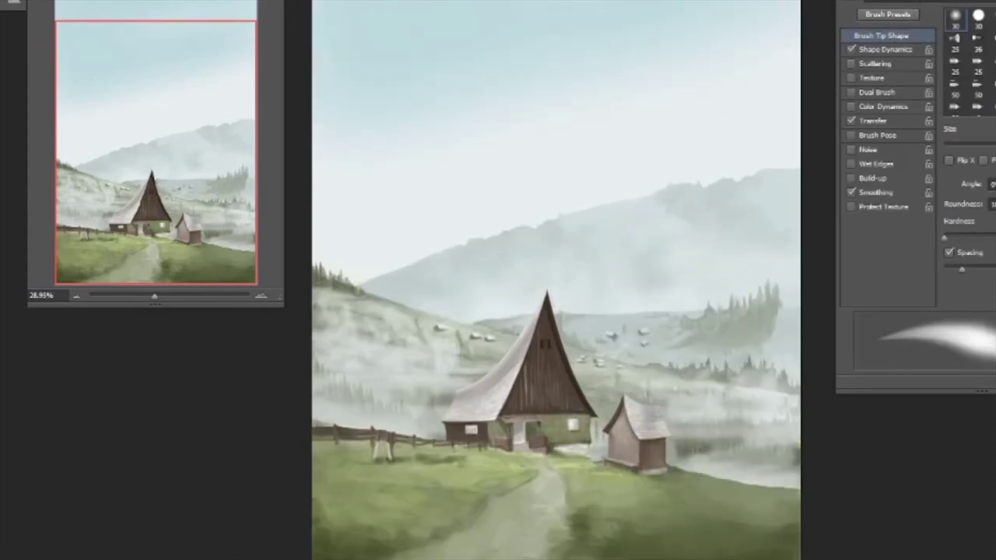
{"action": "left_click_drag", "start_coordinate": [739, 367], "coordinate": [678, 354]}
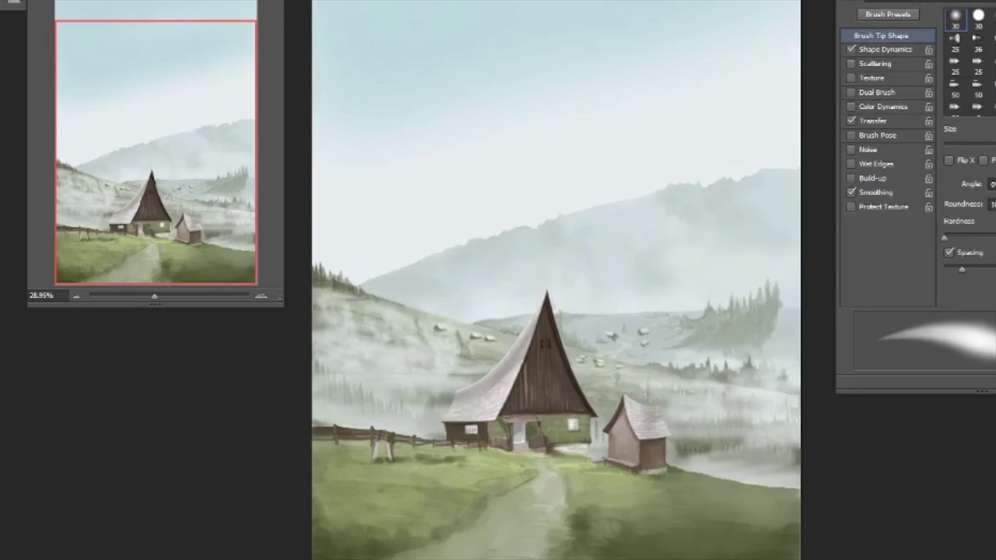
{"action": "key", "text": "ctrl+z"}
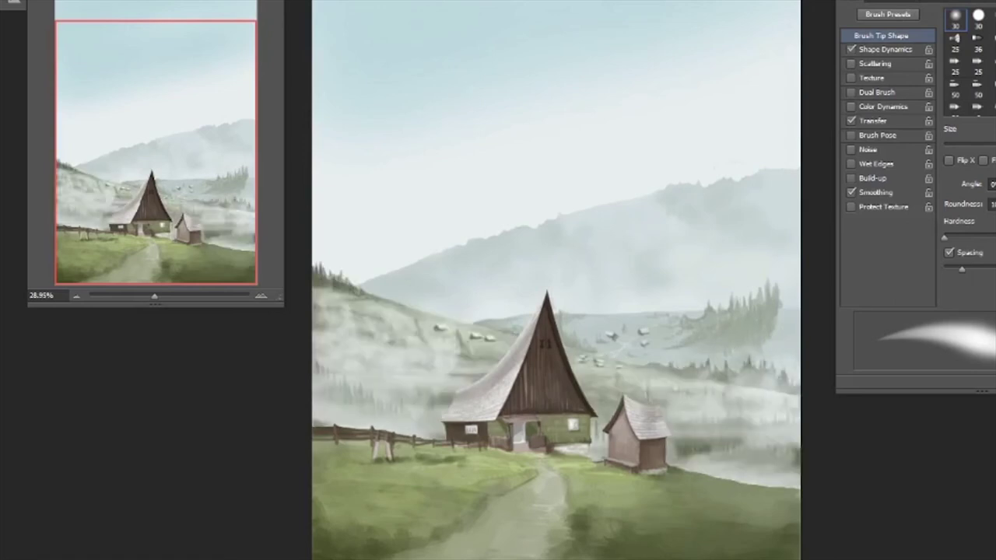
{"action": "key", "text": "ctrl+z"}
{"action": "key", "text": "ctrl+z"}
{"action": "key", "text": "ctrl+z"}
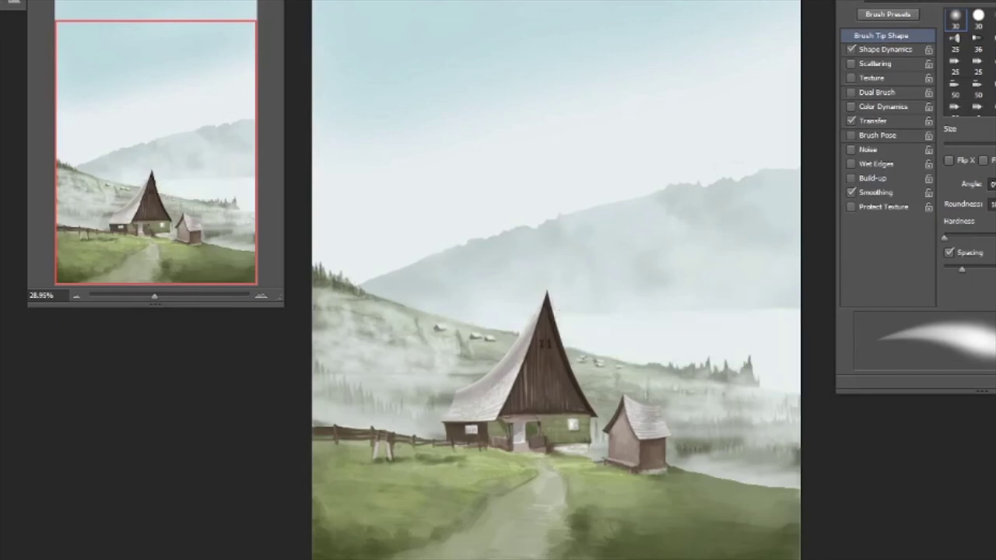
{"action": "key", "text": "ctrl+z"}
{"action": "key", "text": "ctrl+z"}
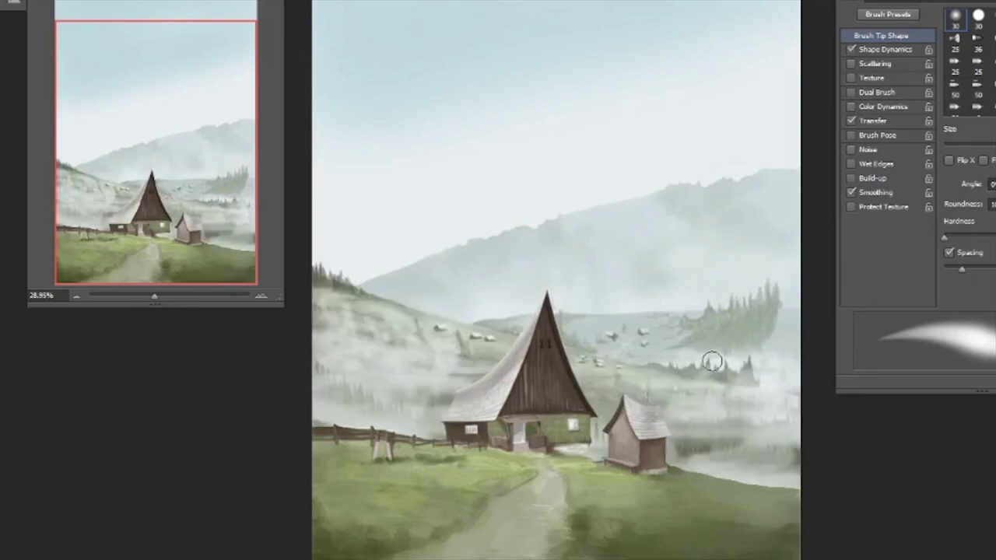
{"action": "key", "text": "ctrl+z"}
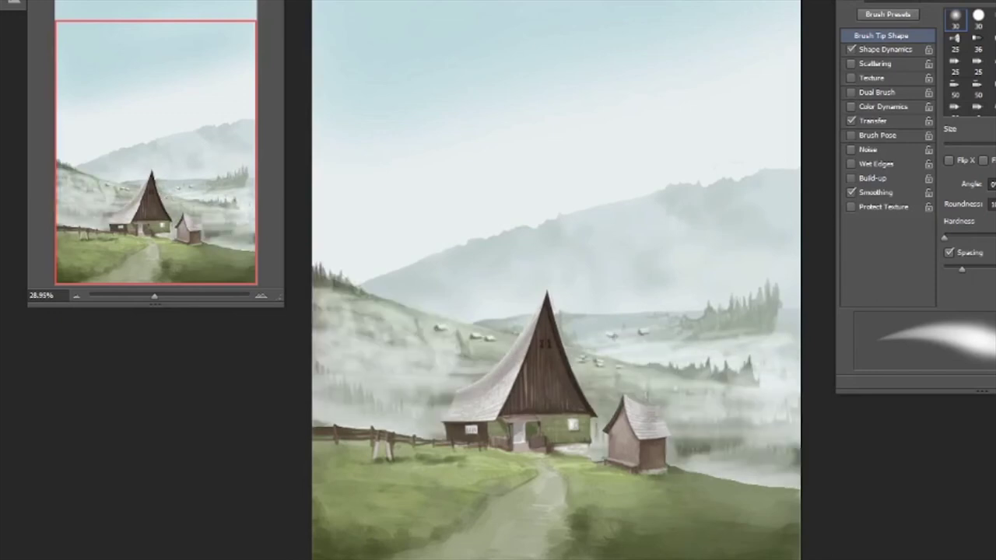
- Turn off Shape Dynamics and try broader mist strokes over the far hill's cottages and firs
{"action": "left_click", "coordinate": [851, 49]}
{"action": "key", "text": "ctrl+z"}
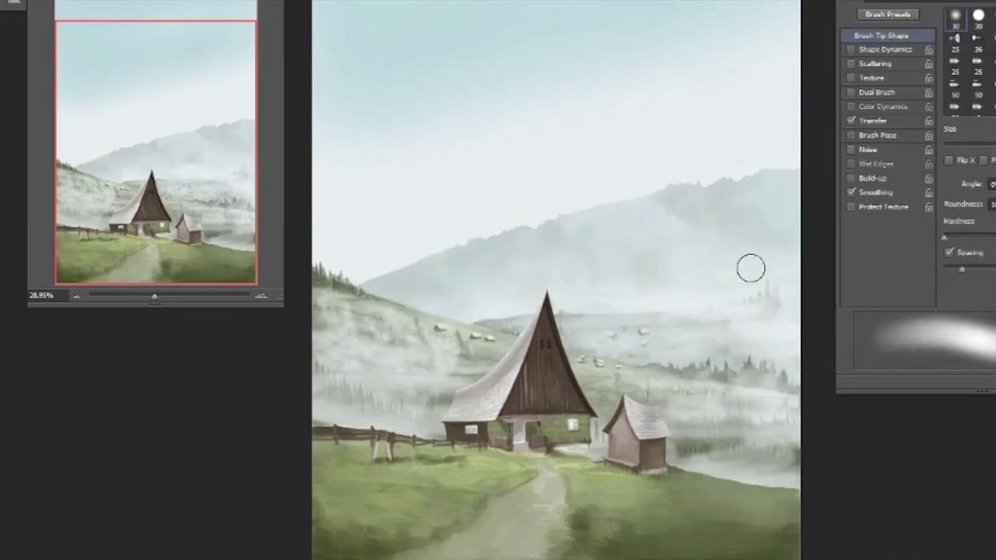
{"action": "key", "text": "ctrl+z"}
{"action": "key", "text": "ctrl+z"}
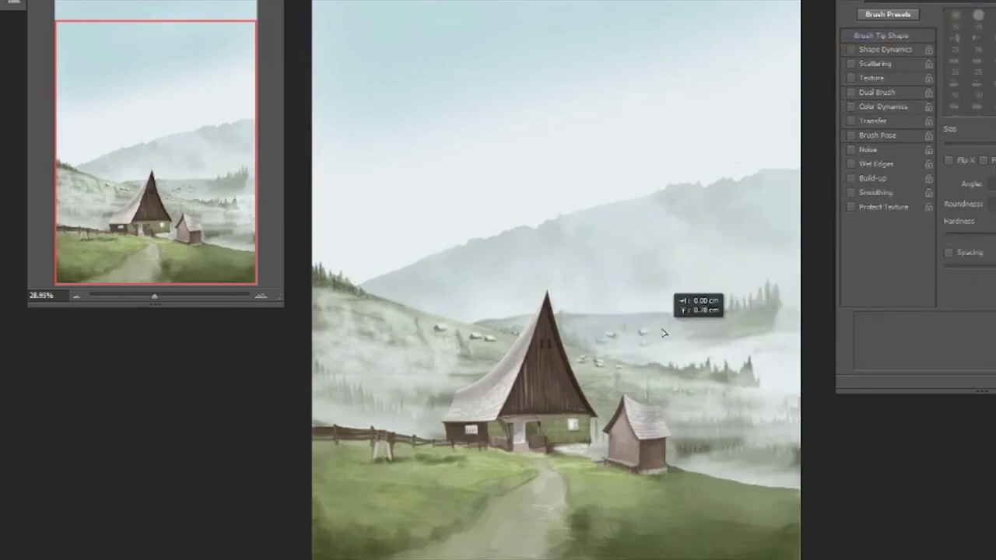
- Try moving the far hill's mist lower towards the ridge firs, and undo the change
{"action": "key", "text": "v"}
{"action": "left_click_drag", "start_coordinate": [583, 304], "coordinate": [771, 343]}
{"action": "key", "text": "ctrl+z"}
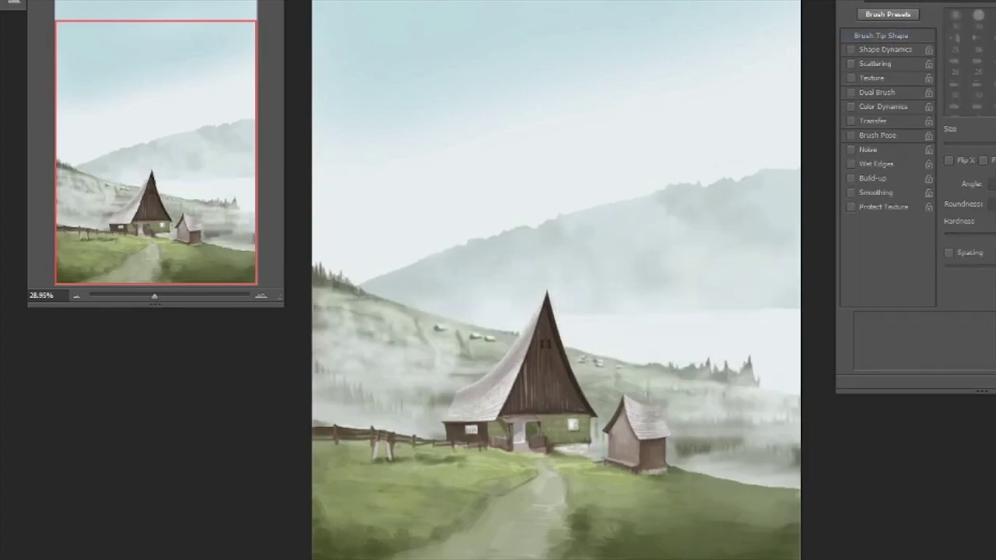
{"action": "key", "text": "ctrl+z"}
{"action": "scroll", "coordinate": [701, 373], "scroll_direction": "up", "scroll_amount": 3}
{"action": "key", "text": "ctrl+z"}
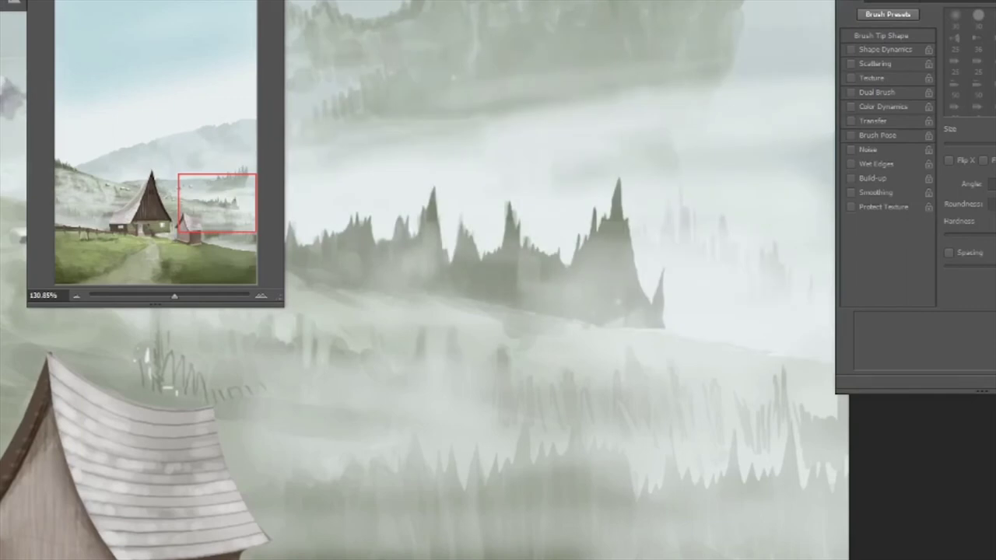
{"action": "key", "text": "ctrl+z"}
{"action": "key", "text": "ctrl+0"}
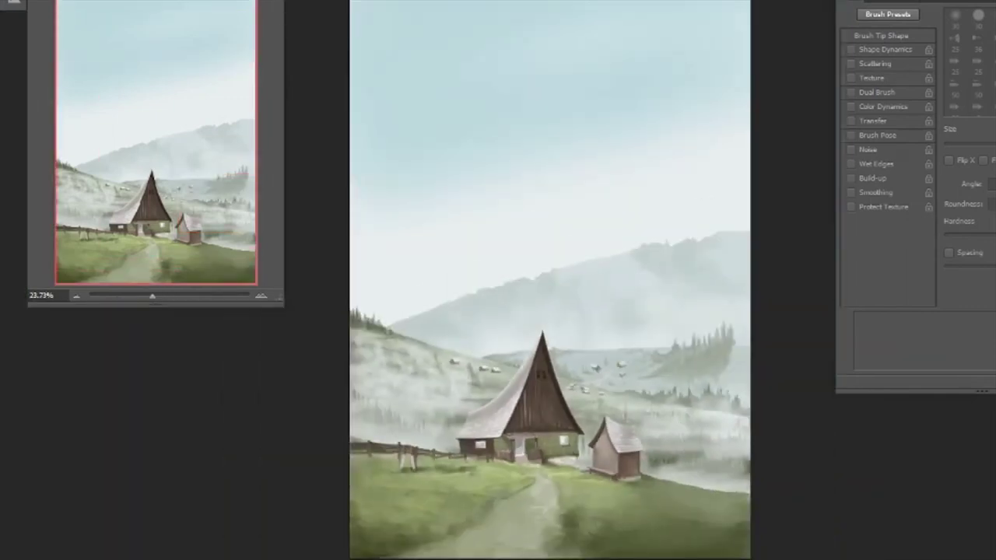
- Lower the sky's saturation with Hue/Saturation to a muted grey-blue
{"action": "key", "text": "ctrl+u"}
{"action": "left_click_drag", "start_coordinate": [982, 99], "coordinate": [924, 73]}
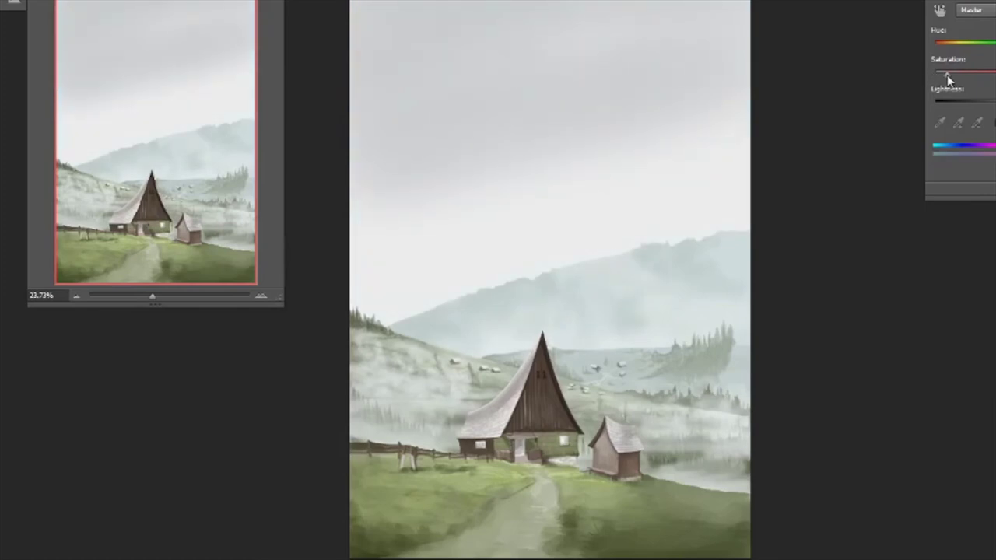
{"action": "key", "text": "Return"}
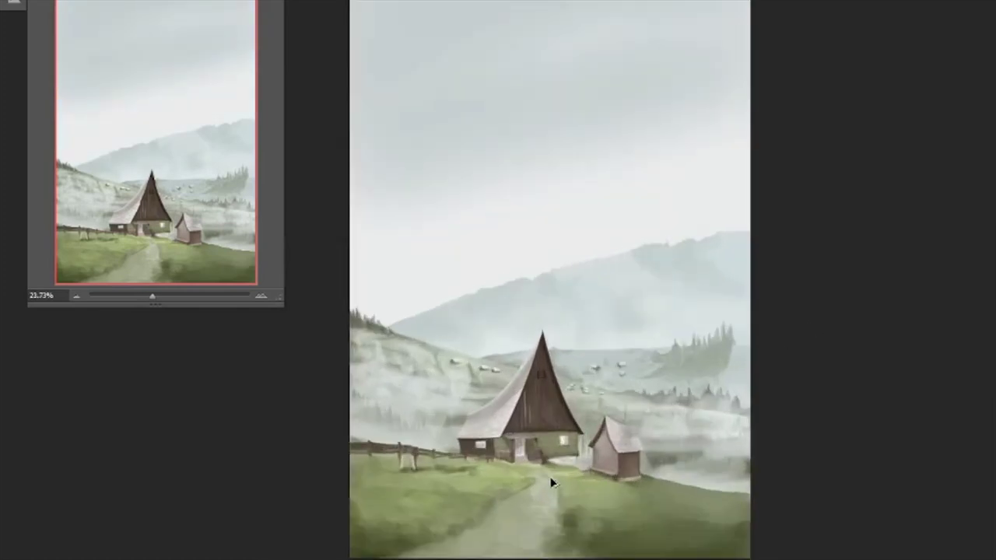
- Compare mist placements over the hillside and settle a softer mist layer behind the house and shed
{"action": "scroll", "coordinate": [549, 473], "scroll_direction": "up", "scroll_amount": 2}
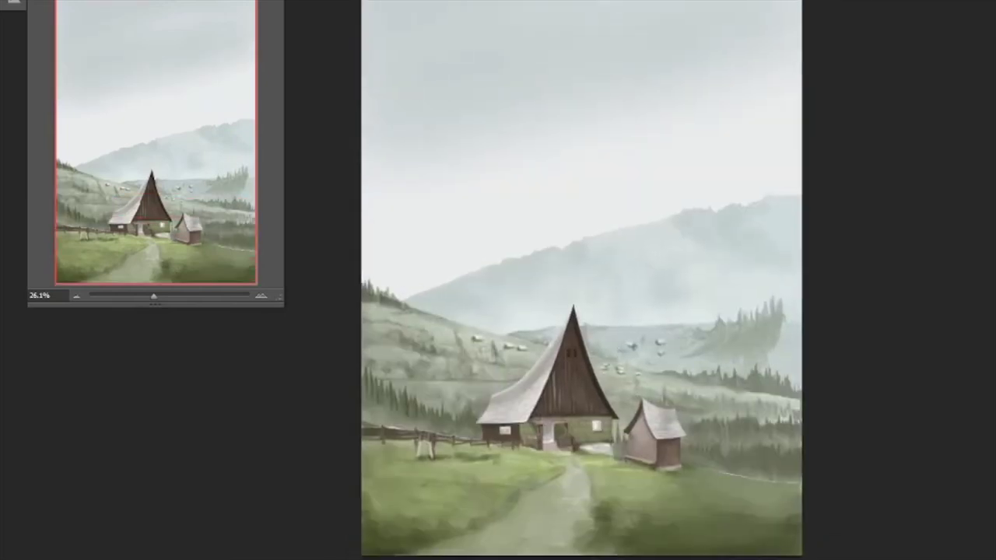
{"action": "scroll", "coordinate": [719, 402], "scroll_direction": "down", "scroll_amount": 2}
{"action": "left_click_drag", "start_coordinate": [718, 402], "coordinate": [568, 452]}
{"action": "scroll", "coordinate": [567, 451], "scroll_direction": "up", "scroll_amount": 3}
{"action": "key", "text": "ctrl+0"}
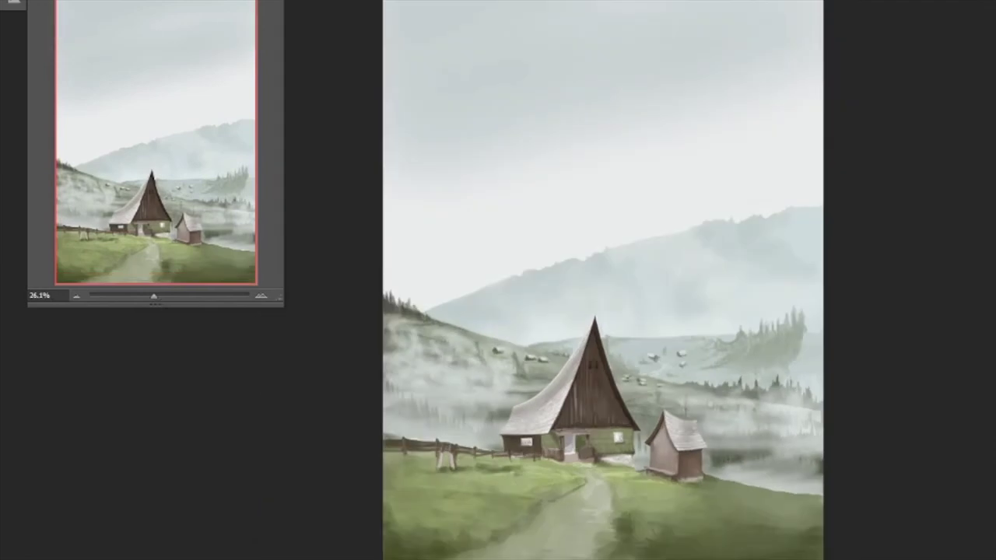
{"action": "scroll", "coordinate": [800, 379], "scroll_direction": "up", "scroll_amount": 1}
{"action": "left_click_drag", "start_coordinate": [767, 372], "coordinate": [862, 390]}
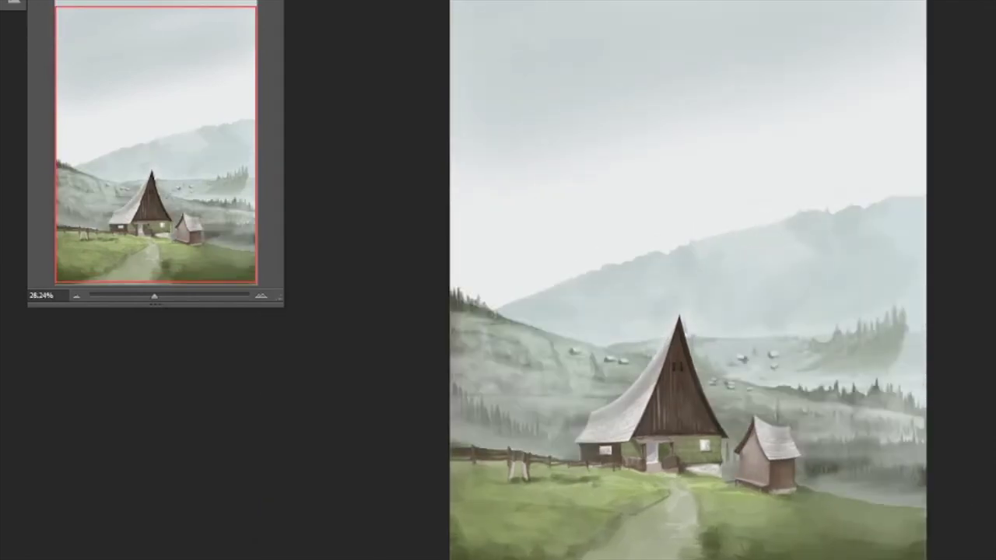
- Isolate the far hill layer and extend its fir trees and green slope to the canvas edge
{"action": "scroll", "coordinate": [862, 389], "scroll_direction": "up", "scroll_amount": 3}
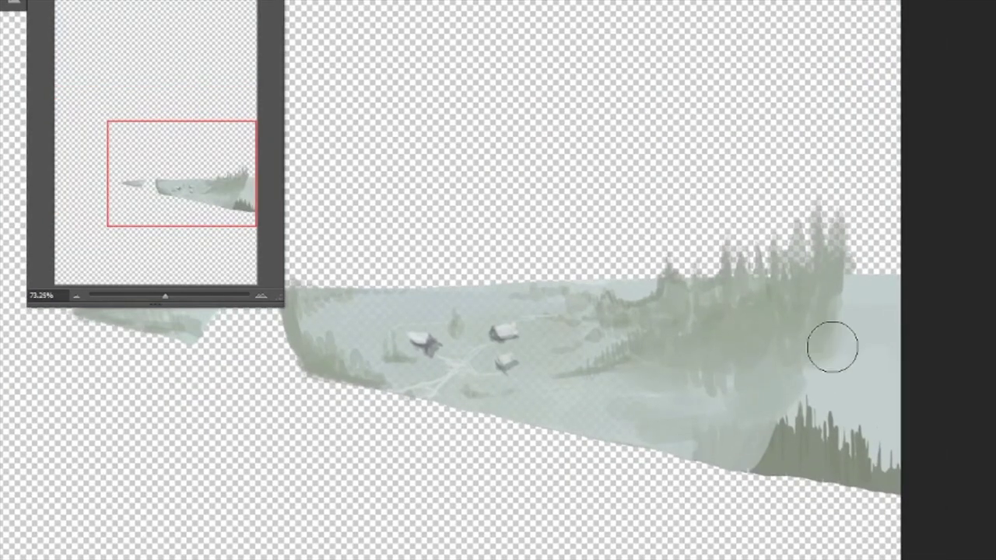
{"action": "key", "text": "F5"}
{"action": "key", "text": "F5"}
{"action": "left_click_drag", "start_coordinate": [871, 263], "coordinate": [895, 260]}
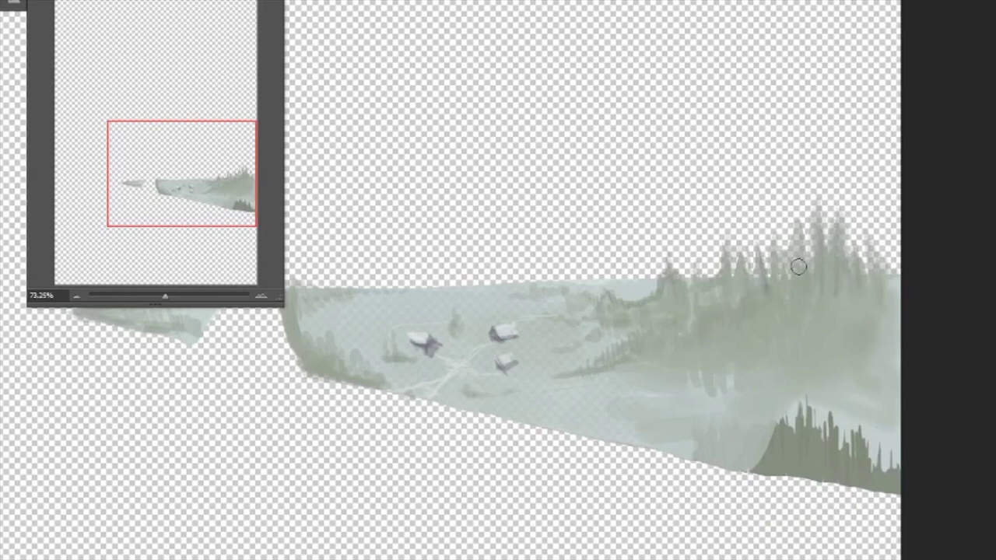
{"action": "key", "text": "F5"}
{"action": "left_click", "coordinate": [850, 121]}
{"action": "key", "text": "F5"}
{"action": "left_click", "coordinate": [844, 265], "text": "alt"}
- Fill the gap between the two pieces of the far hill with sampled grey-green tones and blend its lower slope
{"action": "scroll", "coordinate": [816, 345], "scroll_direction": "left", "scroll_amount": 5}
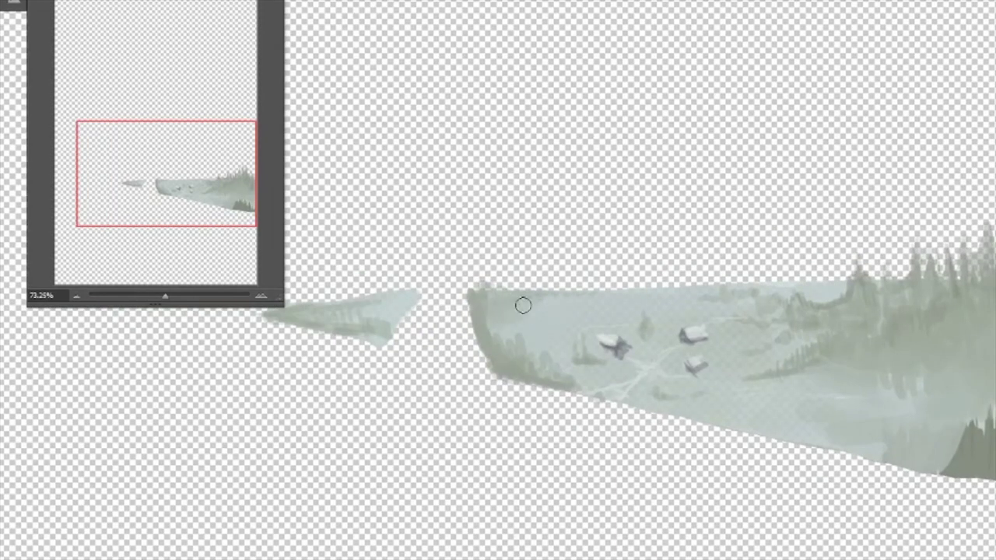
{"action": "scroll", "coordinate": [350, 313], "scroll_direction": "left", "scroll_amount": 3}
{"action": "left_click", "coordinate": [485, 314], "text": "alt"}
{"action": "mouse_move", "coordinate": [485, 314]}
{"action": "left_mouse_down"}
{"action": "mouse_move", "coordinate": [525, 298]}
{"action": "mouse_move", "coordinate": [594, 345]}
{"action": "mouse_move", "coordinate": [522, 304]}
{"action": "mouse_move", "coordinate": [538, 328]}
{"action": "mouse_move", "coordinate": [387, 287]}
{"action": "left_mouse_up"}
{"action": "left_click_drag", "start_coordinate": [451, 331], "coordinate": [611, 366]}
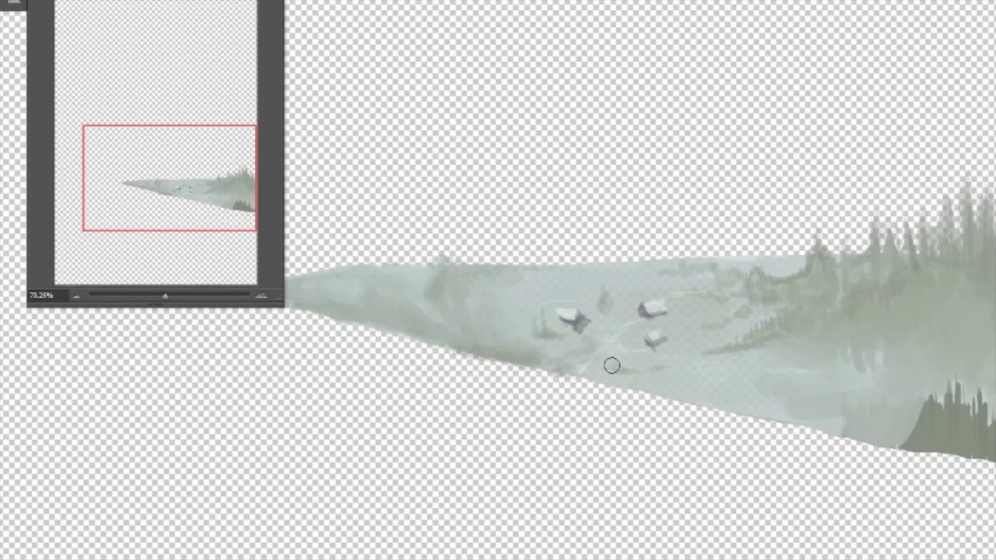
- Blend the far hill's slope below the firs and soften the dark fir cluster at its lower edge
{"action": "scroll", "coordinate": [807, 341], "scroll_direction": "right", "scroll_amount": 3}
{"action": "left_click_drag", "start_coordinate": [746, 334], "coordinate": [867, 281]}
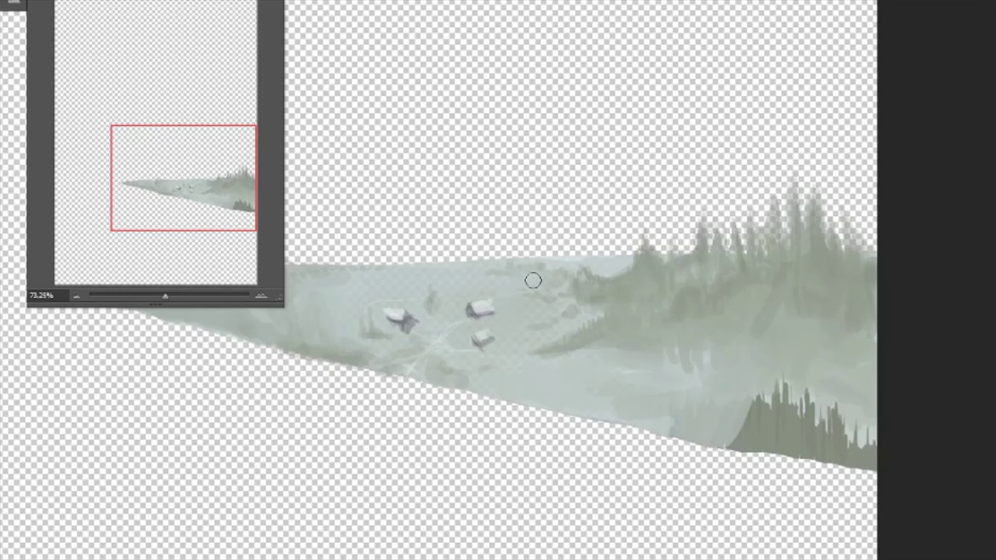
{"action": "left_click_drag", "start_coordinate": [545, 354], "coordinate": [708, 326]}
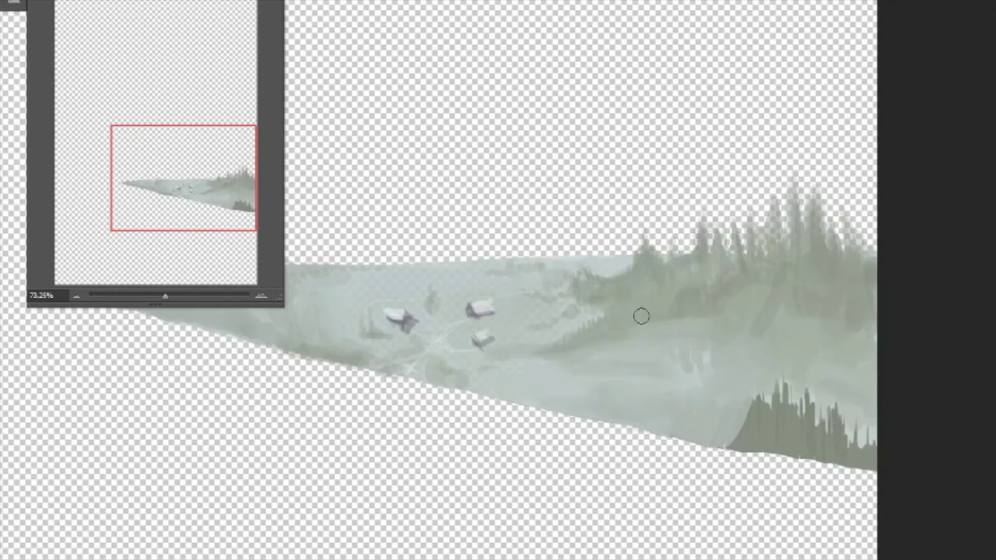
{"action": "left_click_drag", "start_coordinate": [763, 405], "coordinate": [875, 436]}
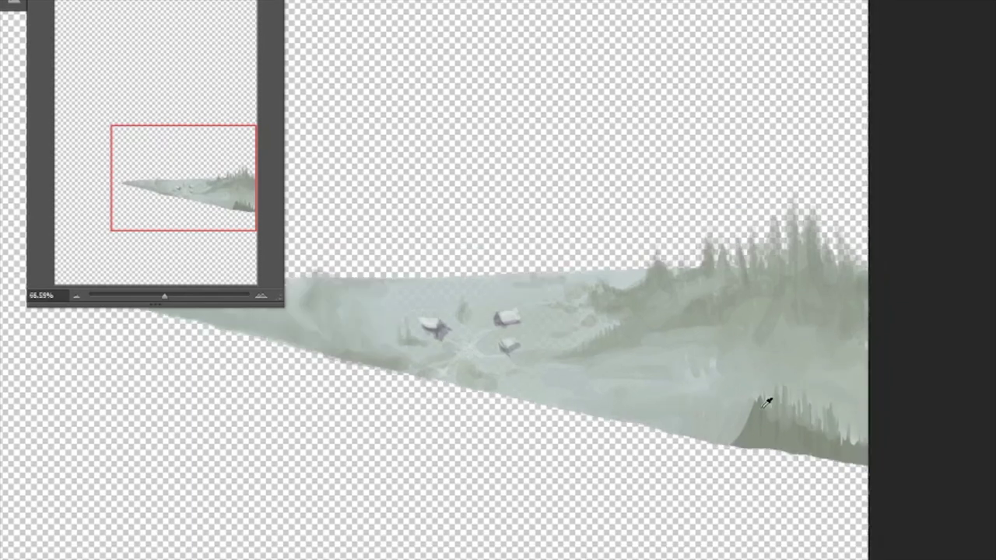
{"action": "scroll", "coordinate": [767, 400], "scroll_direction": "down", "scroll_amount": 3}
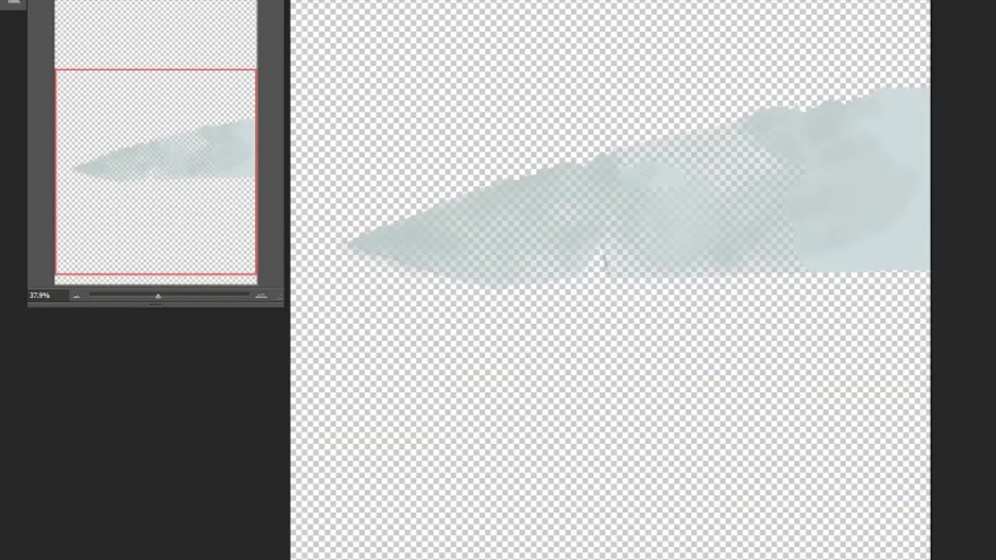
- Fill the translucent distant mountain with overlapping pale blue-green strokes and even out its lower edge to the canvas side
{"action": "mouse_move", "coordinate": [770, 179]}
{"action": "left_mouse_down"}
{"action": "mouse_move", "coordinate": [713, 140]}
{"action": "mouse_move", "coordinate": [784, 251]}
{"action": "mouse_move", "coordinate": [910, 183]}
{"action": "left_mouse_up"}
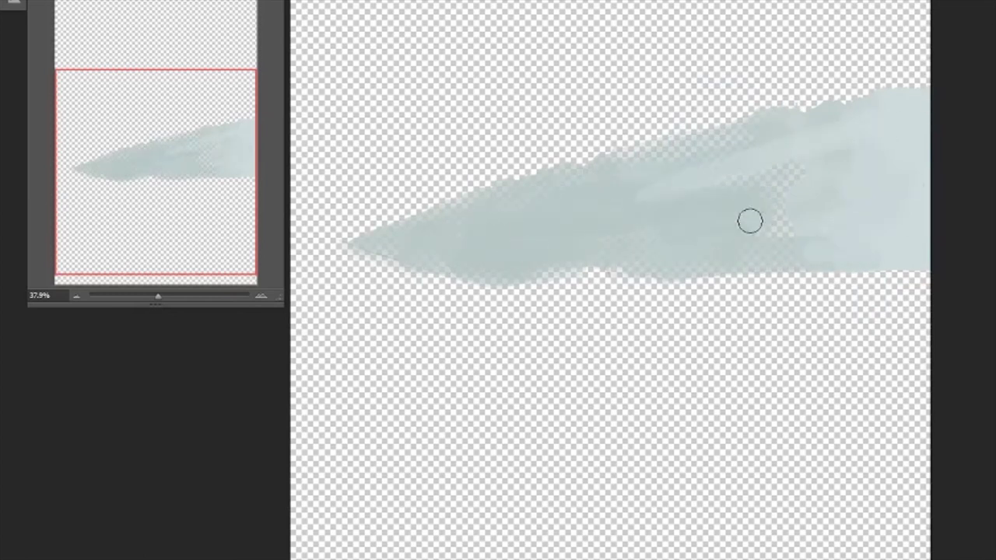
{"action": "mouse_move", "coordinate": [791, 138]}
{"action": "left_mouse_down"}
{"action": "mouse_move", "coordinate": [816, 192]}
{"action": "mouse_move", "coordinate": [814, 258]}
{"action": "mouse_move", "coordinate": [556, 257]}
{"action": "mouse_move", "coordinate": [926, 271]}
{"action": "left_mouse_up"}
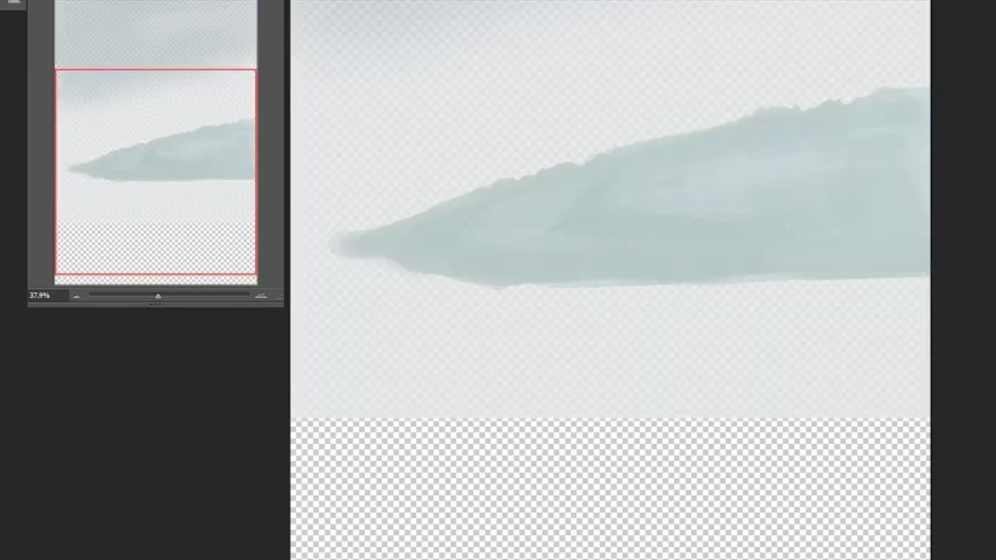
{"action": "key", "text": "F5"}
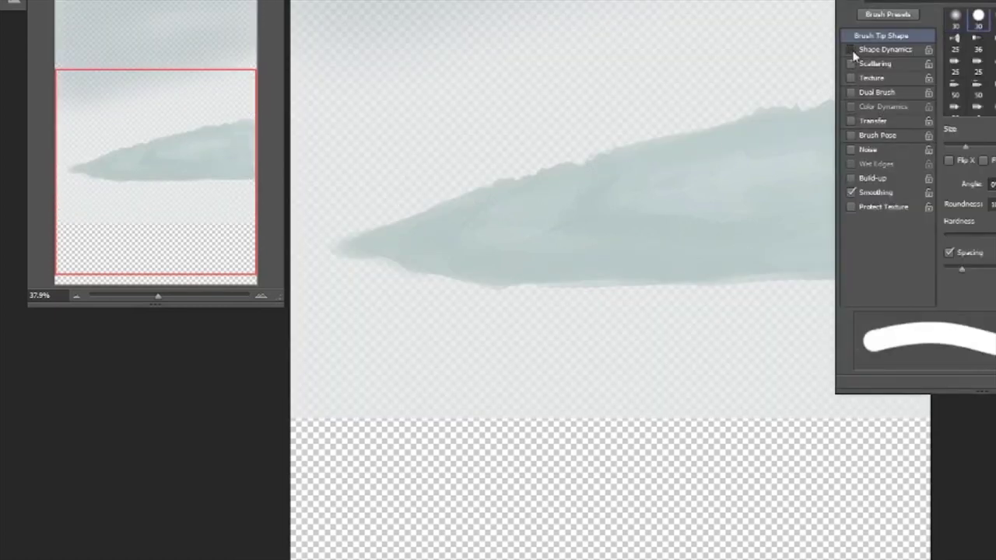
{"action": "key", "text": "F5"}
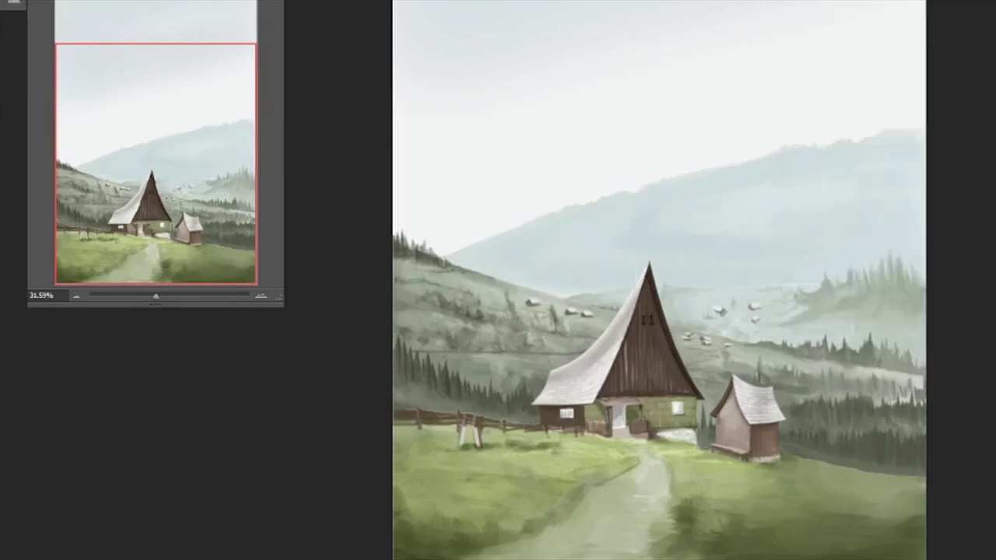
- Add pale mist along the foot of the distant mountain and over the wooded hillsides behind the buildings
{"action": "left_click_drag", "start_coordinate": [759, 218], "coordinate": [758, 166]}
{"action": "scroll", "coordinate": [759, 167], "scroll_direction": "down", "scroll_amount": 2}
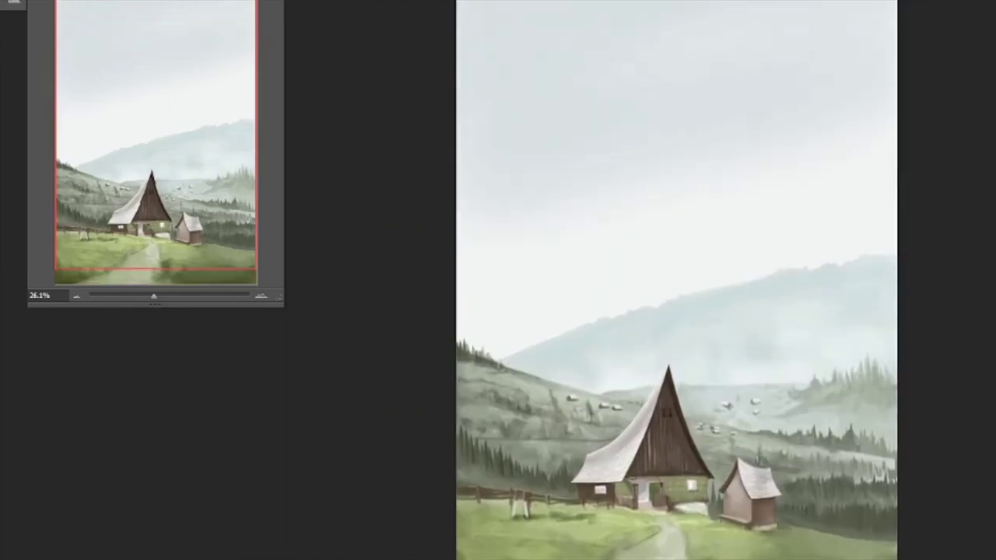
{"action": "scroll", "coordinate": [676, 385], "scroll_direction": "down", "scroll_amount": 2}
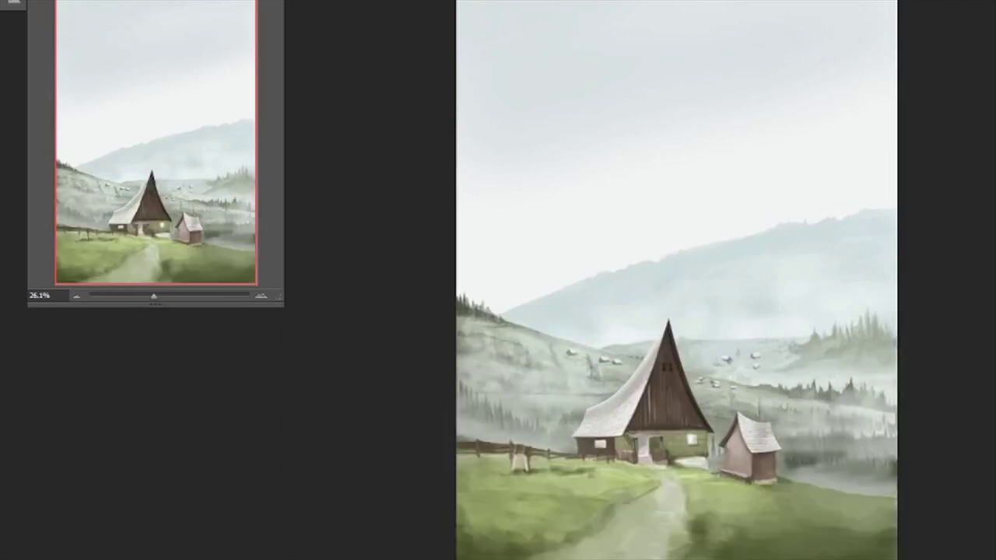
{"action": "key", "text": "ctrl+plus"}
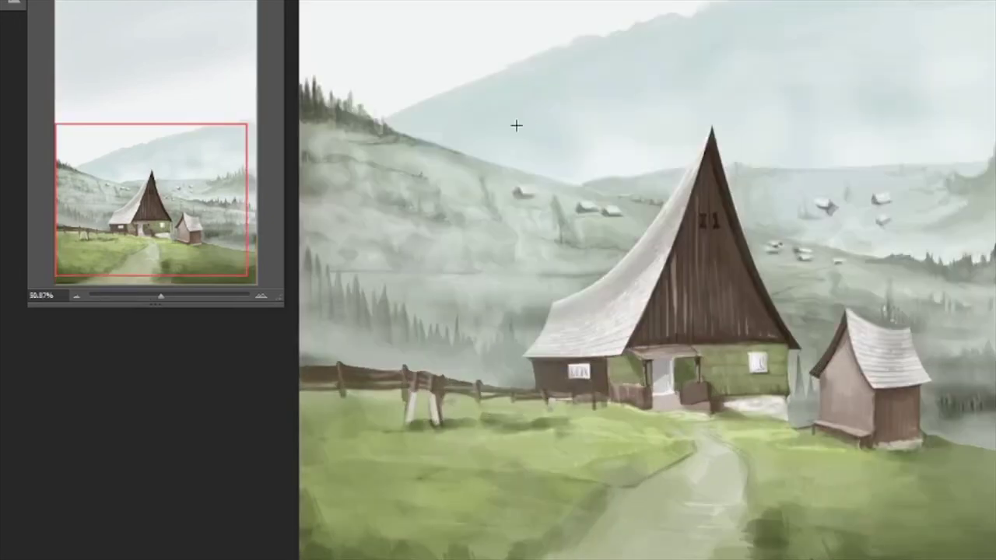
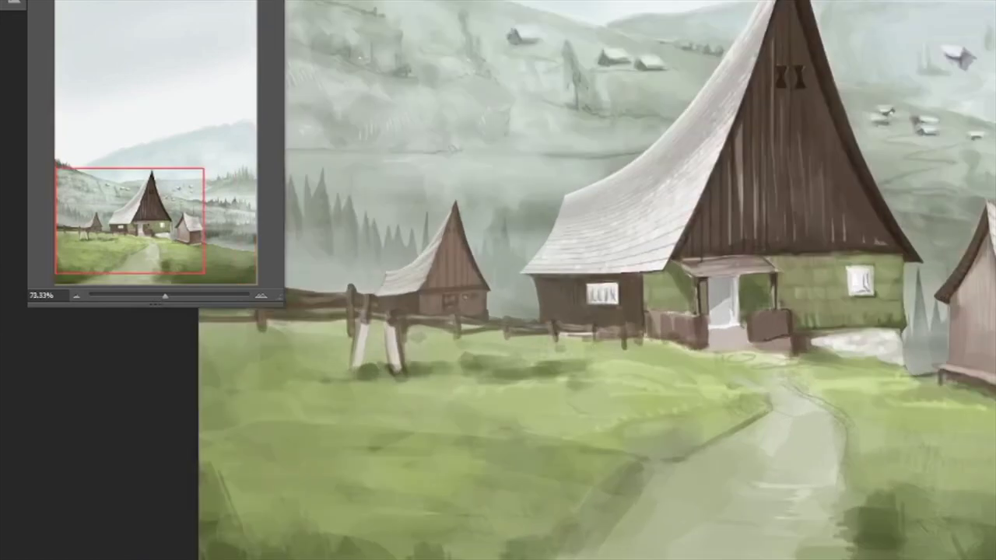
- Refine the small wooden barn behind the fence and sketch a little white railing beside it
{"action": "scroll", "coordinate": [540, 324], "scroll_direction": "down", "scroll_amount": 3}
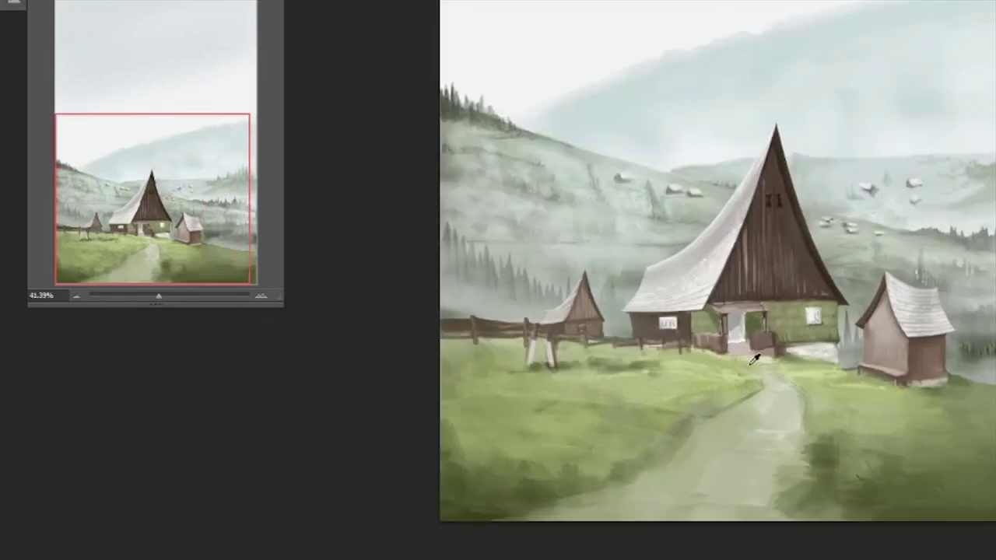
{"action": "left_click_drag", "start_coordinate": [545, 320], "coordinate": [562, 318]}
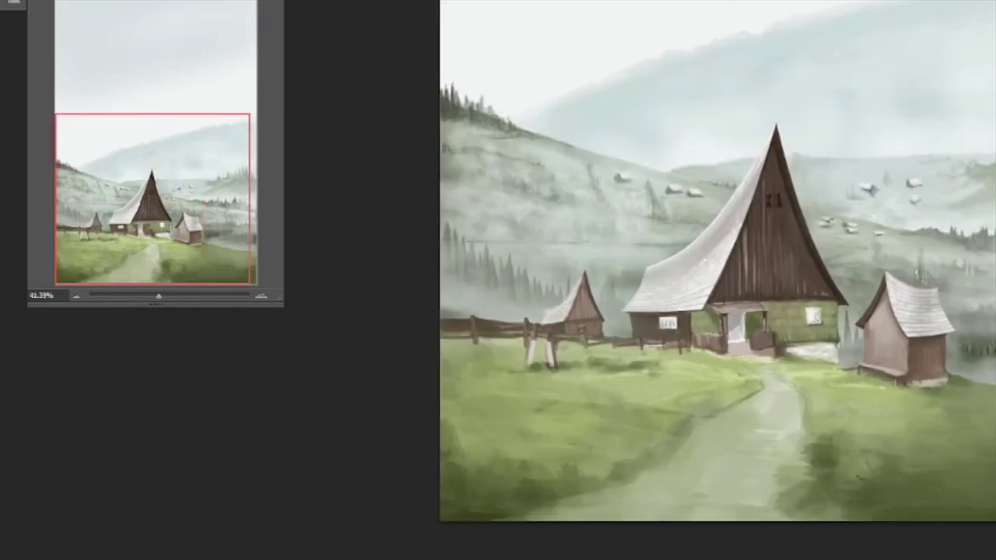
{"action": "scroll", "coordinate": [622, 320], "scroll_direction": "up", "scroll_amount": 5}
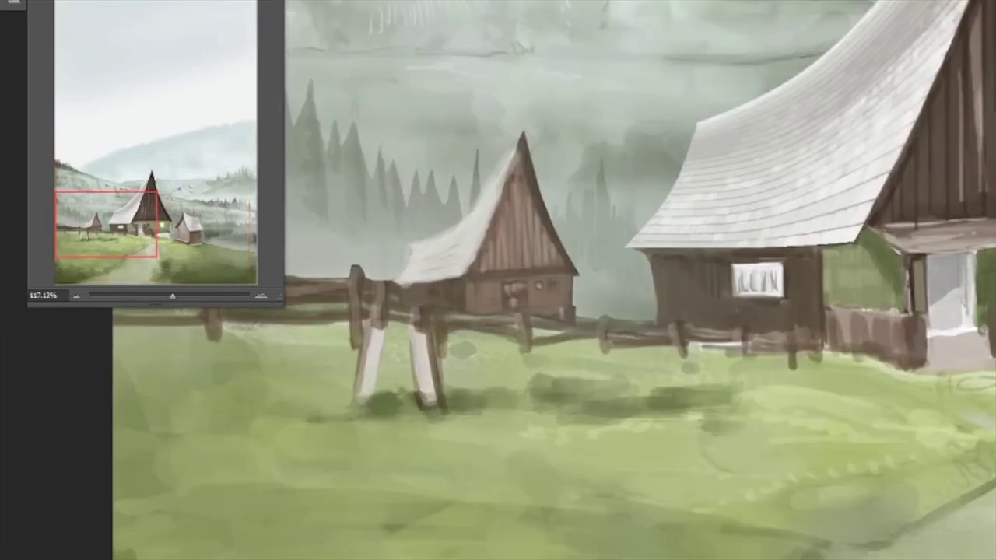
{"action": "key", "text": "F5"}
{"action": "key", "text": "F5"}
{"action": "scroll", "coordinate": [467, 327], "scroll_direction": "up", "scroll_amount": 2}
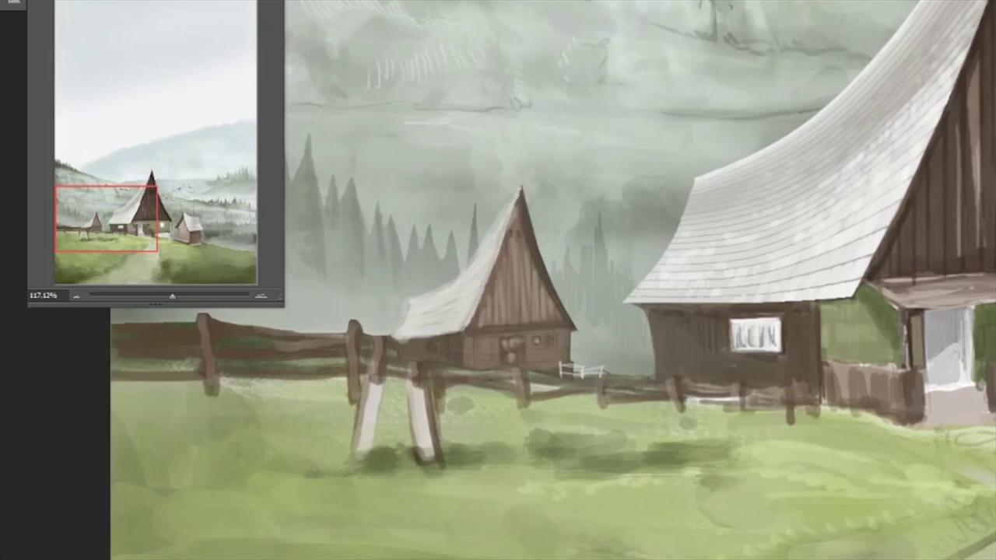
- Paint horizontal log lines on the small barn's lower wall and vertical plank strokes on its gable
{"action": "mouse_move", "coordinate": [474, 344]}
{"action": "left_mouse_down"}
{"action": "mouse_move", "coordinate": [495, 363]}
{"action": "mouse_move", "coordinate": [557, 368]}
{"action": "left_mouse_up"}
{"action": "mouse_move", "coordinate": [489, 309]}
{"action": "left_mouse_down"}
{"action": "mouse_move", "coordinate": [490, 322]}
{"action": "mouse_move", "coordinate": [513, 207]}
{"action": "left_mouse_up"}
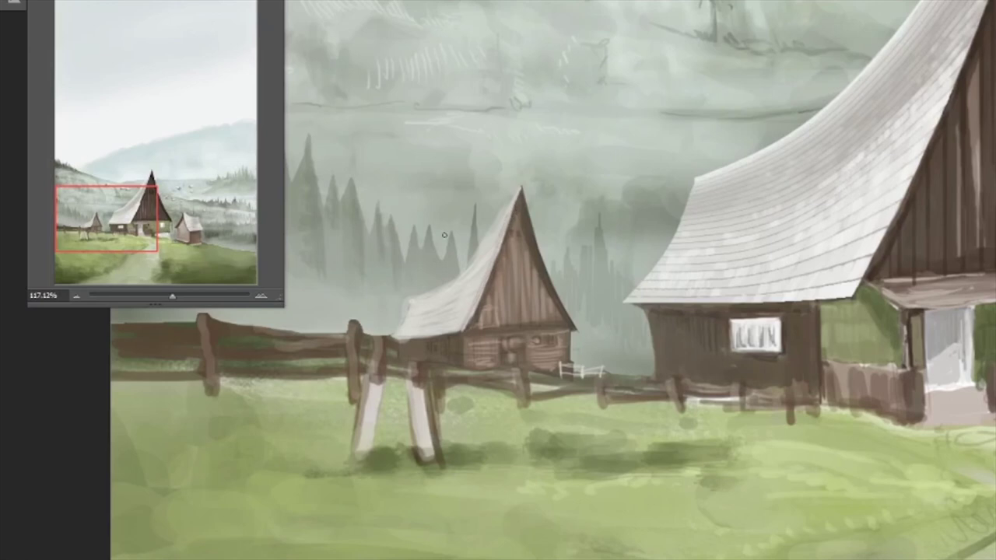
{"action": "key", "text": "F5"}
{"action": "key", "text": "F5"}
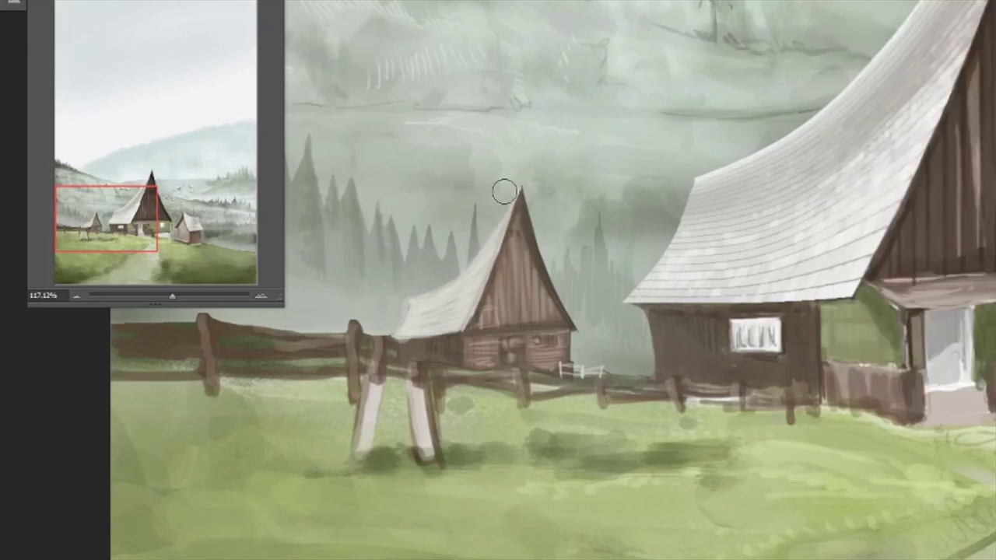
- Reshape the small barn's roof into a broad, straight pale slope using grey sampled from the main house's roof
{"action": "scroll", "coordinate": [413, 278], "scroll_direction": "down", "scroll_amount": 5}
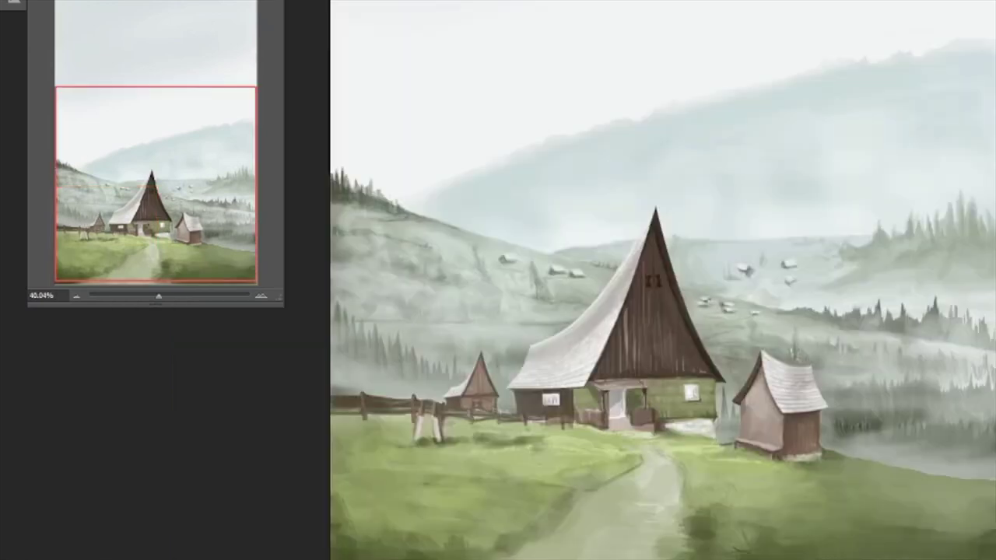
{"action": "left_click_drag", "start_coordinate": [454, 386], "coordinate": [480, 354]}
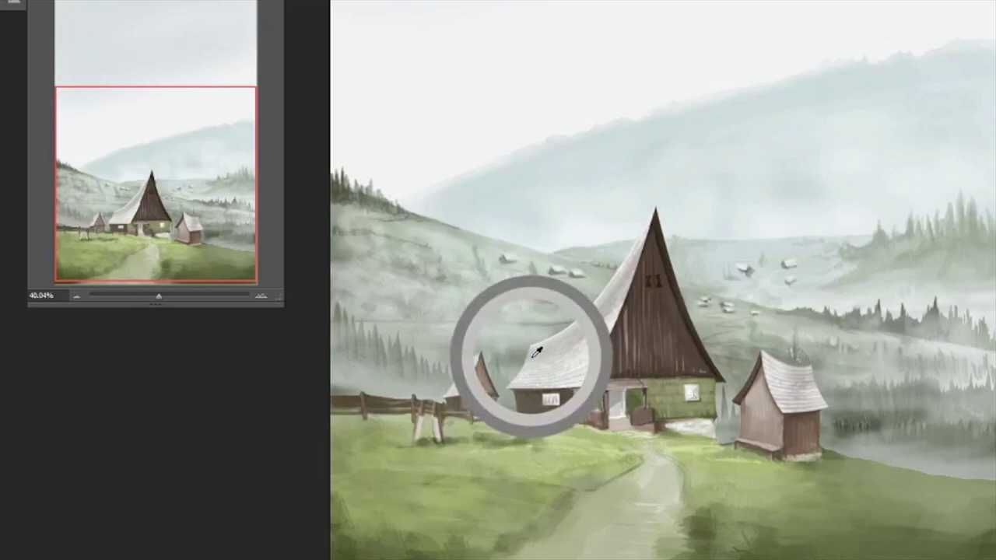
{"action": "left_click_drag", "start_coordinate": [467, 397], "coordinate": [522, 359]}
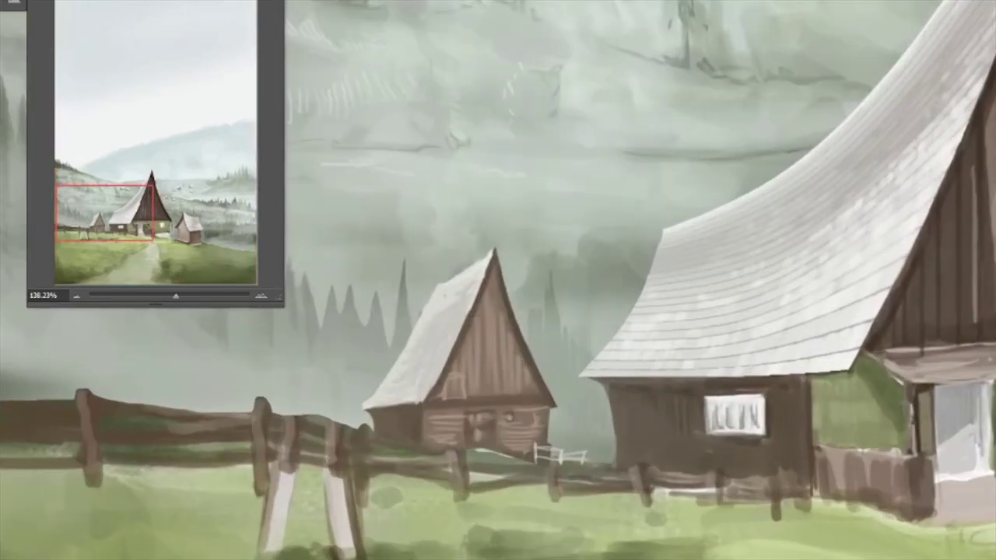
{"action": "key", "text": "bracketright"}
{"action": "left_click_drag", "start_coordinate": [456, 267], "coordinate": [455, 237]}
{"action": "key", "text": "ctrl+0"}
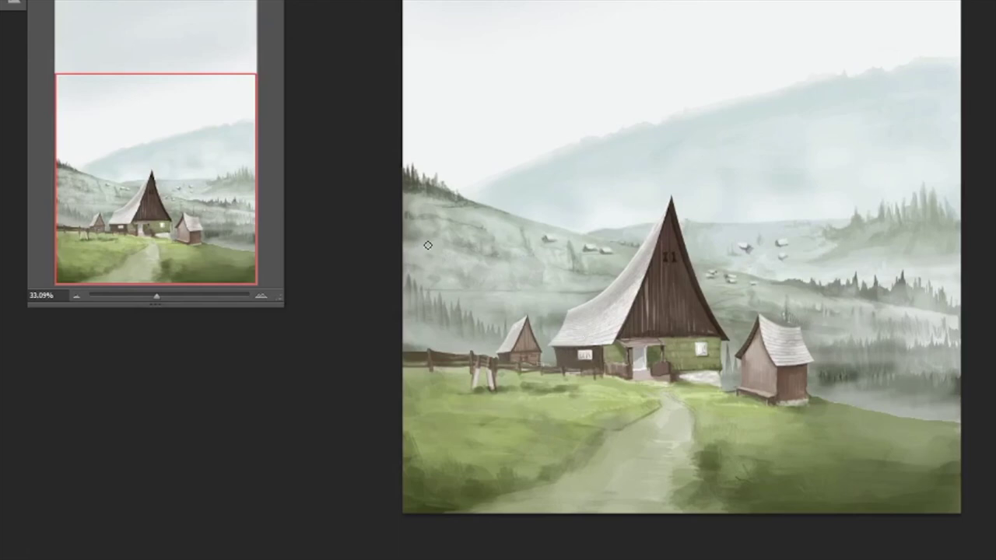
- Try brighter mist patches over the middle slopes of the distant mountain
{"action": "key", "text": "ctrl+0"}
{"action": "key", "text": "v"}
{"action": "mouse_move", "coordinate": [720, 260]}
{"action": "left_mouse_down"}
{"action": "mouse_move", "coordinate": [738, 278]}
{"action": "mouse_move", "coordinate": [743, 259]}
{"action": "left_mouse_up"}
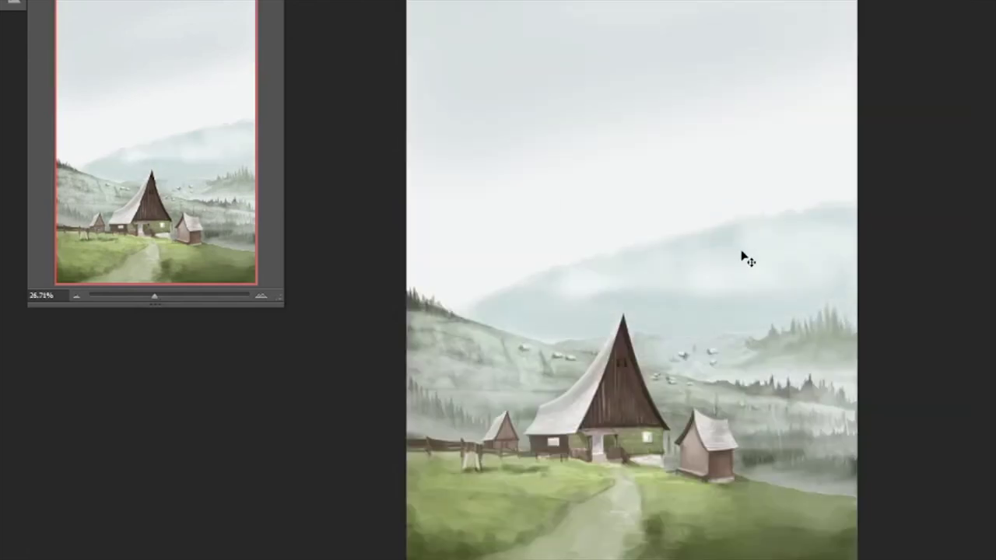
{"action": "key", "text": "F5"}
{"action": "key", "text": "F5"}
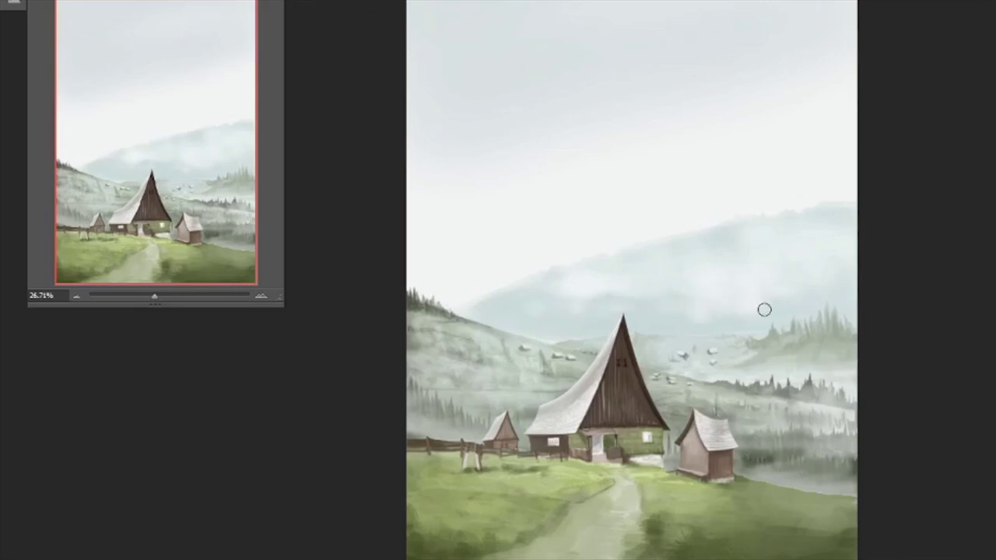
{"action": "key", "text": "v"}
{"action": "mouse_move", "coordinate": [793, 346]}
{"action": "left_mouse_down"}
{"action": "mouse_move", "coordinate": [753, 387]}
{"action": "mouse_move", "coordinate": [765, 233]}
{"action": "mouse_move", "coordinate": [771, 360]}
{"action": "left_mouse_up"}
{"action": "scroll", "coordinate": [719, 469], "scroll_direction": "down", "scroll_amount": 1}
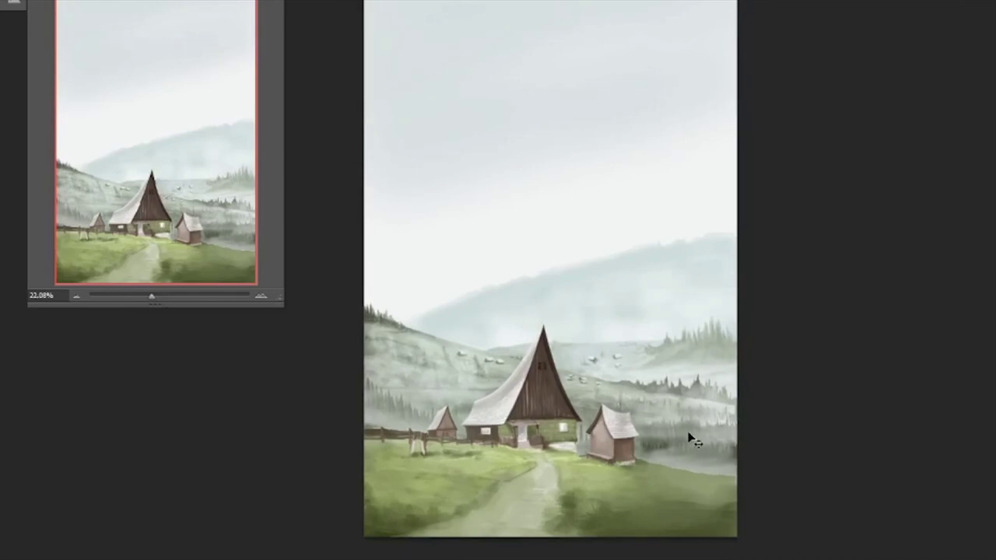
- Repaint the window on the house's green wall with grey panes, a white frame and a central divider
{"action": "scroll", "coordinate": [689, 436], "scroll_direction": "up", "scroll_amount": 3}
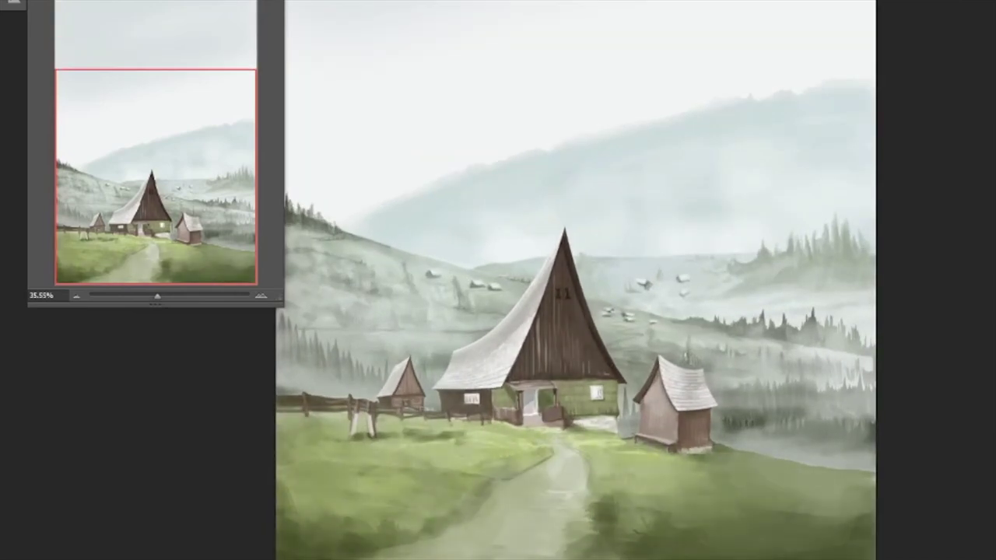
{"action": "scroll", "coordinate": [851, 356], "scroll_direction": "down", "scroll_amount": 3}
{"action": "scroll", "coordinate": [716, 262], "scroll_direction": "up", "scroll_amount": 4}
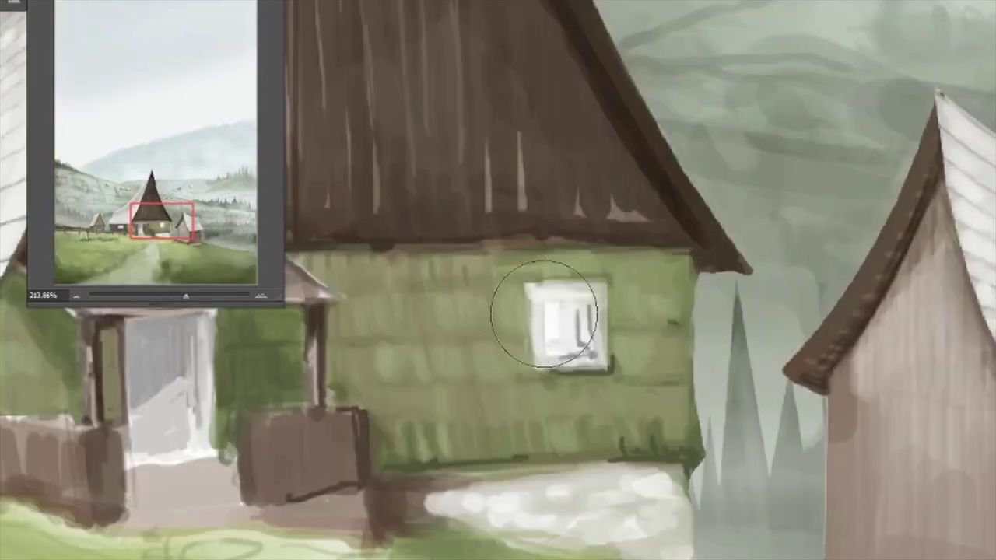
{"action": "key", "text": "F5"}
{"action": "key", "text": "bracketleft"}
{"action": "left_click_drag", "start_coordinate": [572, 327], "coordinate": [551, 354]}
{"action": "mouse_move", "coordinate": [546, 301]}
{"action": "left_mouse_down"}
{"action": "mouse_move", "coordinate": [550, 350]}
{"action": "mouse_move", "coordinate": [581, 315]}
{"action": "mouse_move", "coordinate": [540, 304]}
{"action": "mouse_move", "coordinate": [539, 364]}
{"action": "left_mouse_up"}
{"action": "left_click", "coordinate": [851, 121]}
{"action": "key", "text": "bracketright"}
{"action": "mouse_move", "coordinate": [569, 301]}
{"action": "left_mouse_down"}
{"action": "mouse_move", "coordinate": [598, 356]}
{"action": "mouse_move", "coordinate": [600, 294]}
{"action": "mouse_move", "coordinate": [566, 323]}
{"action": "mouse_move", "coordinate": [578, 344]}
{"action": "mouse_move", "coordinate": [592, 307]}
{"action": "mouse_move", "coordinate": [557, 332]}
{"action": "left_mouse_up"}
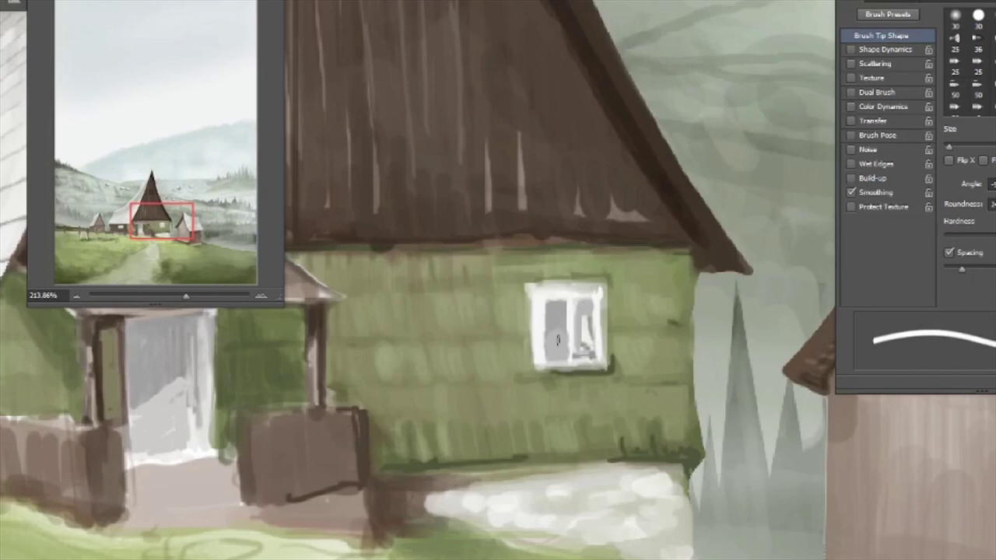
{"action": "scroll", "coordinate": [557, 330], "scroll_direction": "down", "scroll_amount": 8}
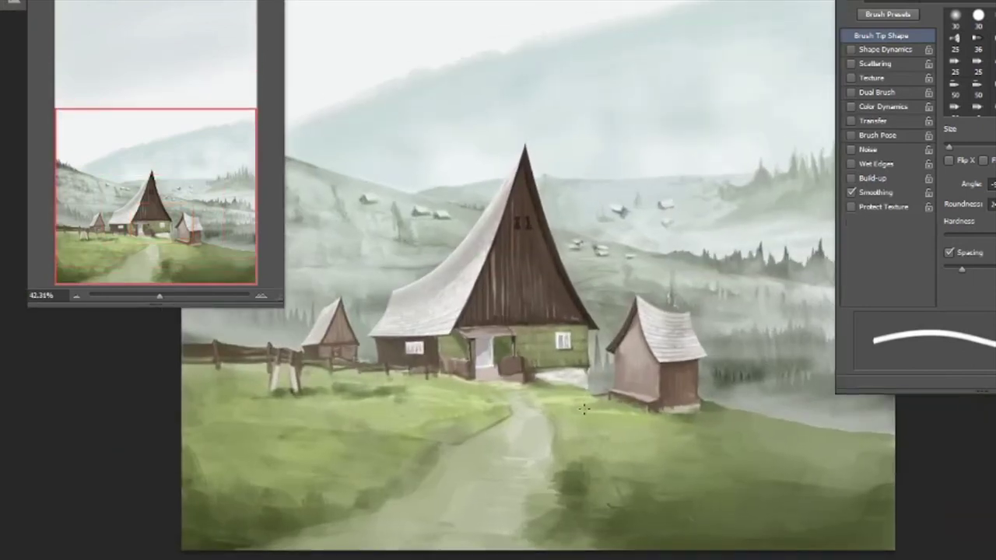
{"action": "key", "text": "F5"}
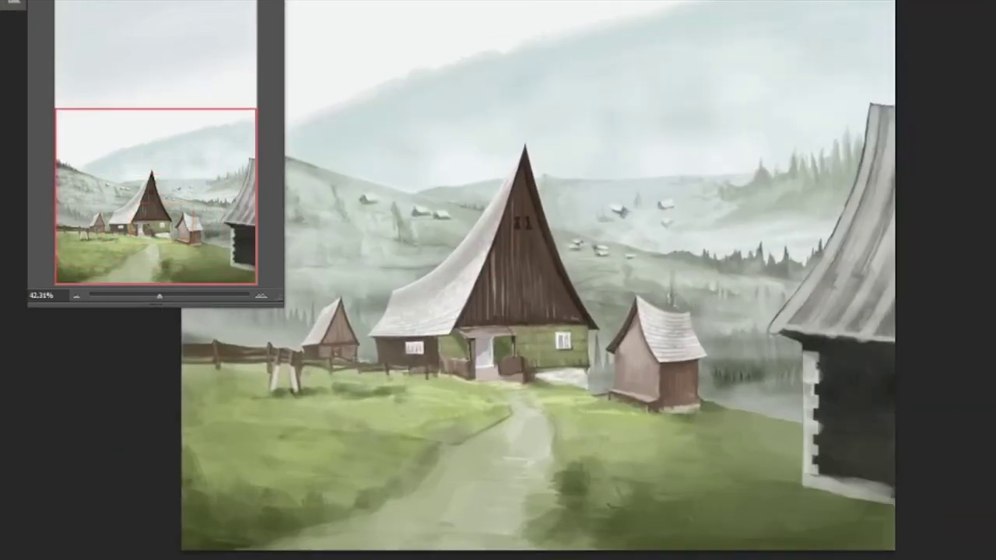
- Adjust the tones of the selected foreground building with Curves, comparing darker and lighter versions and deepening its dark wall
{"action": "key", "text": "ctrl+m"}
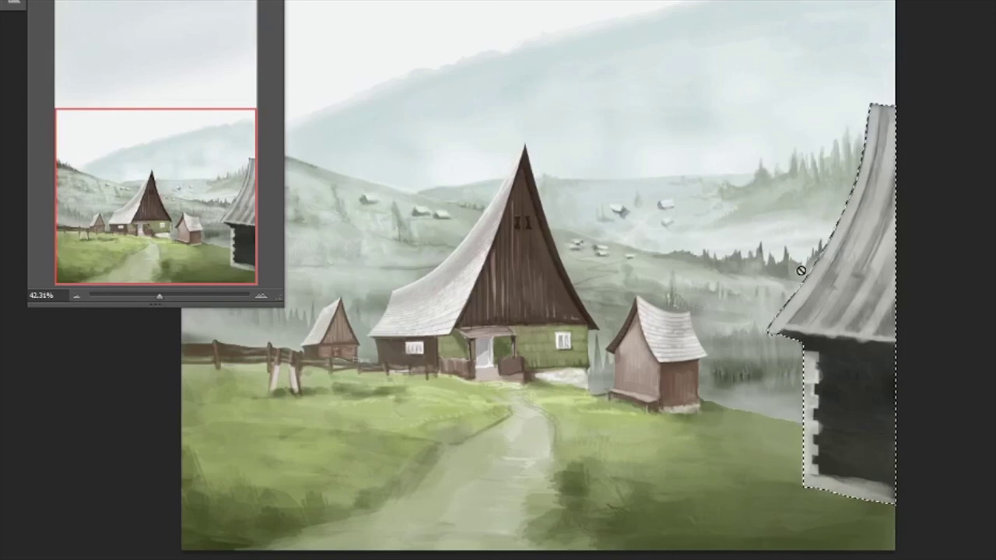
{"action": "key", "text": "p"}
{"action": "key", "text": "p"}
{"action": "key", "text": "p"}
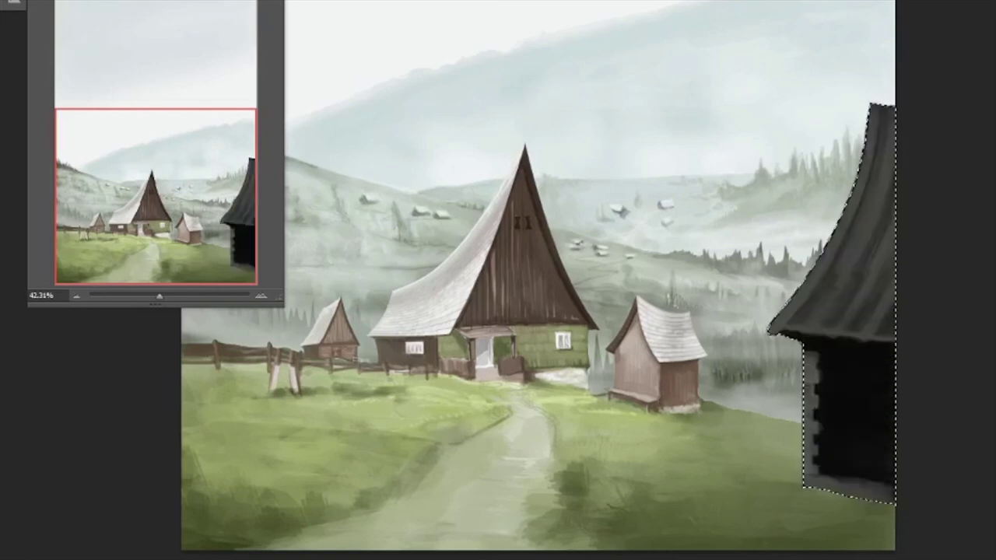
{"action": "key", "text": "p"}
{"action": "key", "text": "p"}
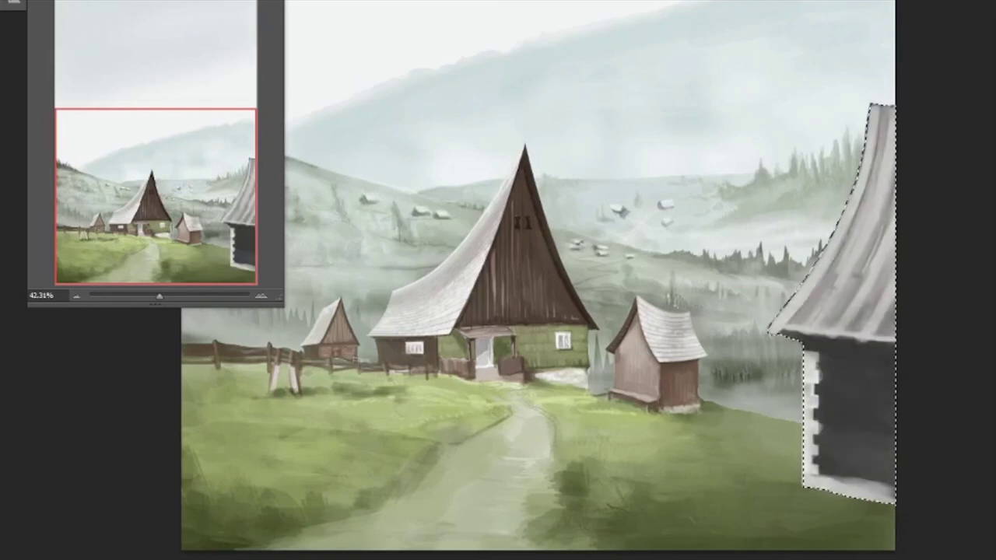
- Enable Transfer on the brush and cover the foreground building's streaked roof with flat light grey
{"action": "scroll", "coordinate": [912, 395], "scroll_direction": "up", "scroll_amount": 2}
{"action": "key", "text": "F5"}
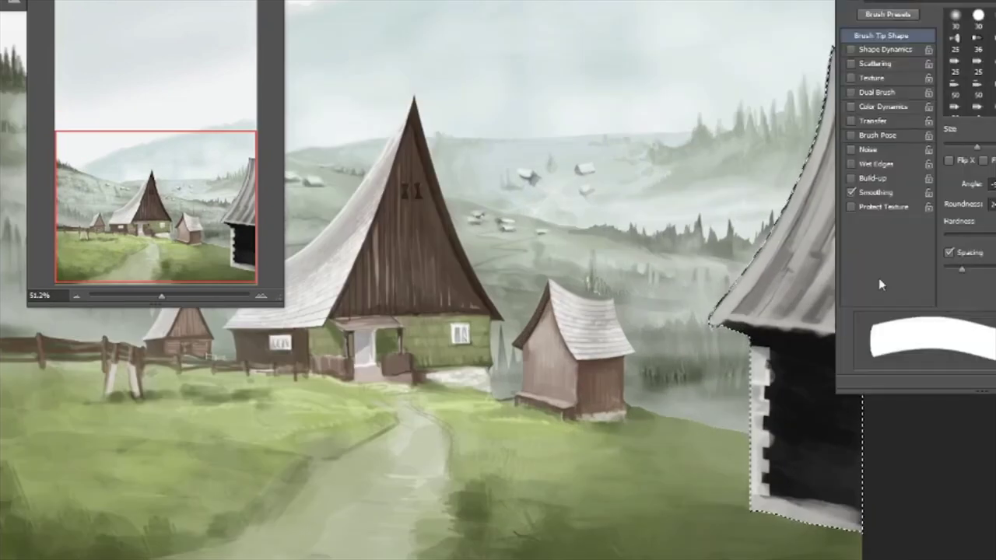
{"action": "key", "text": "F5"}
{"action": "key", "text": "F5"}
{"action": "mouse_move", "coordinate": [829, 265]}
{"action": "left_mouse_down"}
{"action": "mouse_move", "coordinate": [701, 270]}
{"action": "mouse_move", "coordinate": [686, 310]}
{"action": "mouse_move", "coordinate": [670, 261]}
{"action": "mouse_move", "coordinate": [683, 299]}
{"action": "mouse_move", "coordinate": [658, 336]}
{"action": "left_mouse_up"}
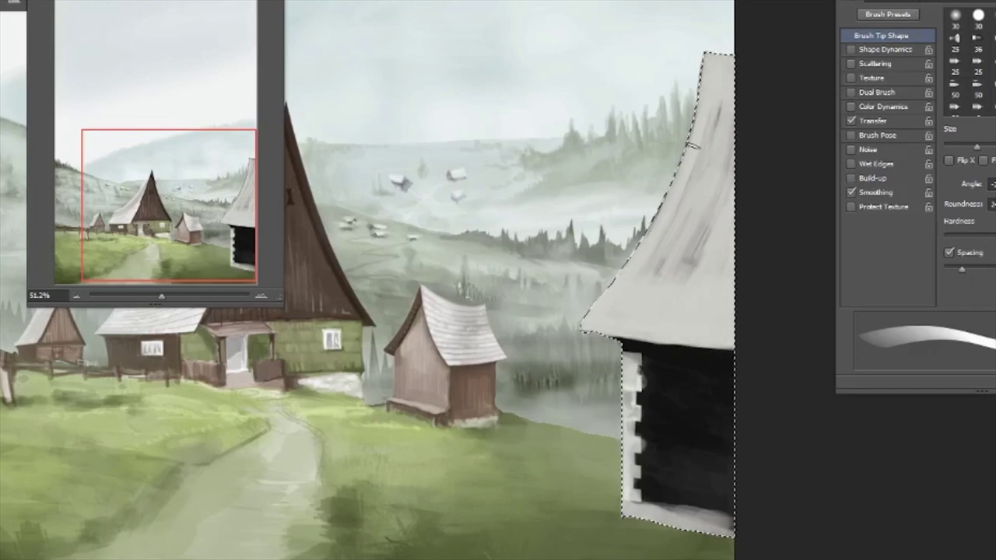
- Reduce the brush spacing and draw dark, slightly curved shingle rows across the foreground building's roof up to its peak
{"action": "left_click_drag", "start_coordinate": [962, 269], "coordinate": [948, 268]}
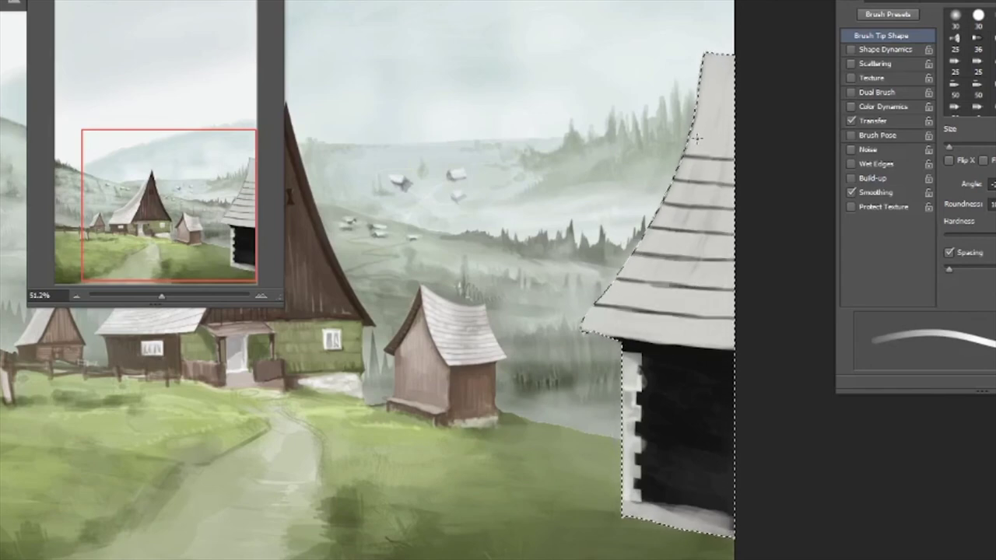
{"action": "key", "text": "bracketright"}
{"action": "key", "text": "bracketright"}
{"action": "key", "text": "bracketright"}
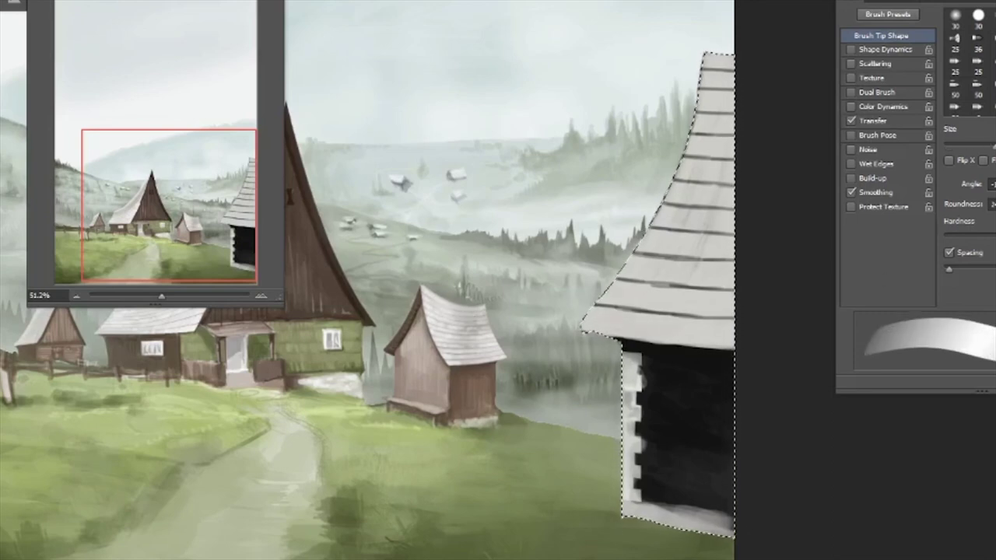
- Glaze the foreground roof with a warm grey tint and dab pale highlights along its shingle rows
{"action": "key", "text": "bracketleft"}
{"action": "key", "text": "bracketleft"}
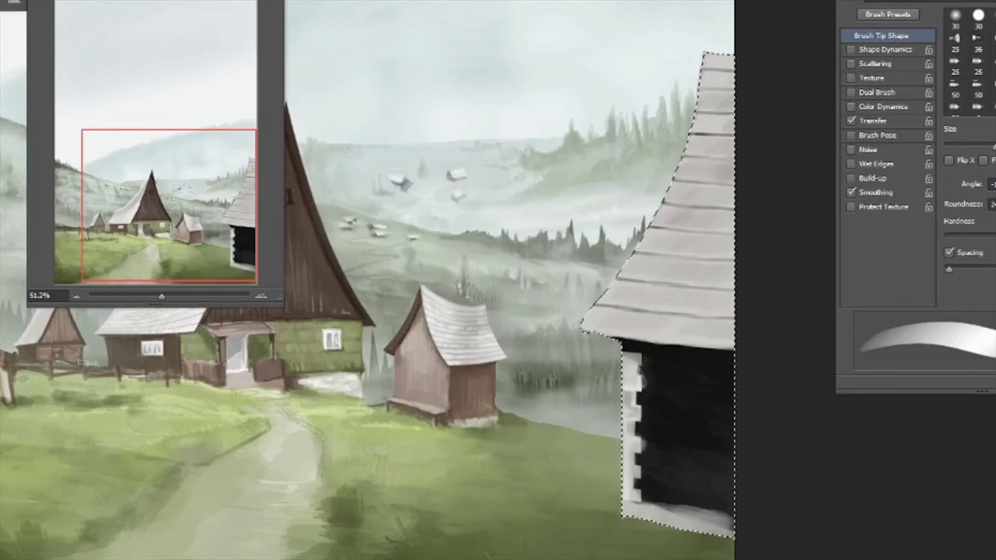
{"action": "key", "text": "]"}
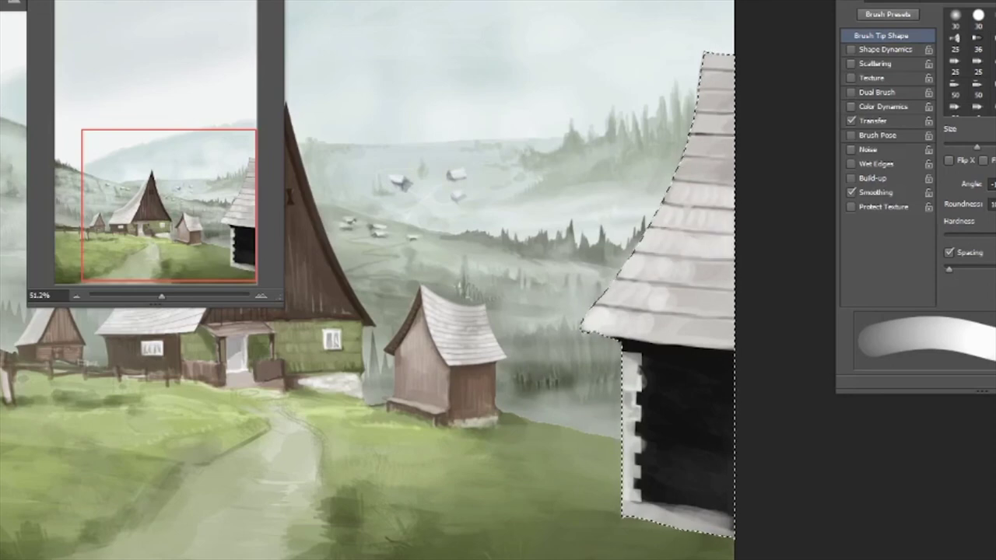
- Brush soft white highlights over the foreground building's shingle rows and clear the selection
{"action": "left_click_drag", "start_coordinate": [626, 308], "coordinate": [720, 237]}
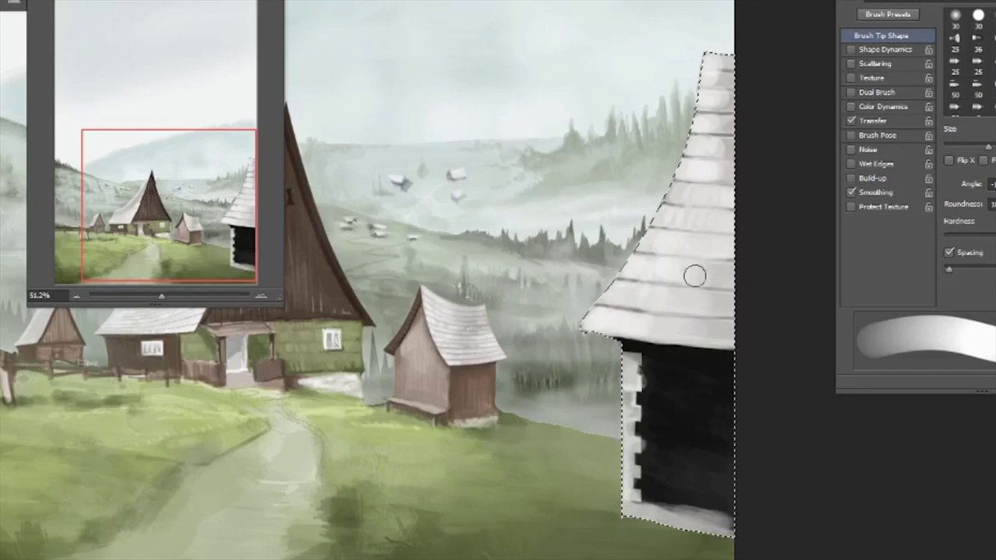
{"action": "scroll", "coordinate": [695, 275], "scroll_direction": "down", "scroll_amount": 3}
{"action": "scroll", "coordinate": [694, 276], "scroll_direction": "up", "scroll_amount": 2}
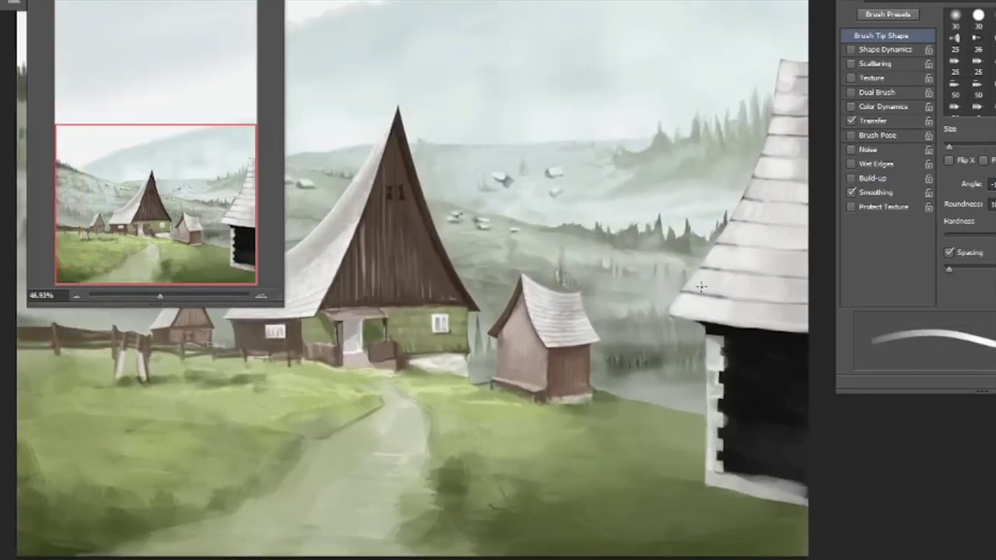
- With Shape Dynamics on, outline the foreground roof's sloping edge and eave in a thin dark line with small notches at the shingle rows
{"action": "scroll", "coordinate": [700, 287], "scroll_direction": "up", "scroll_amount": 4}
{"action": "key", "text": "e"}
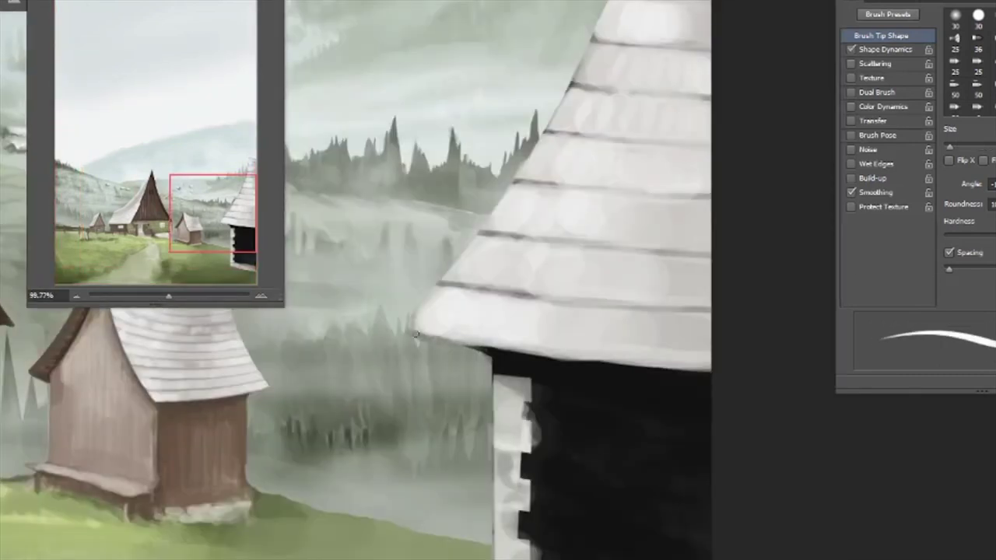
{"action": "mouse_move", "coordinate": [406, 334]}
{"action": "left_mouse_down"}
{"action": "mouse_move", "coordinate": [511, 188]}
{"action": "mouse_move", "coordinate": [607, 2]}
{"action": "left_mouse_up"}
{"action": "left_click_drag", "start_coordinate": [498, 280], "coordinate": [442, 463]}
{"action": "left_click_drag", "start_coordinate": [566, 137], "coordinate": [597, 0]}
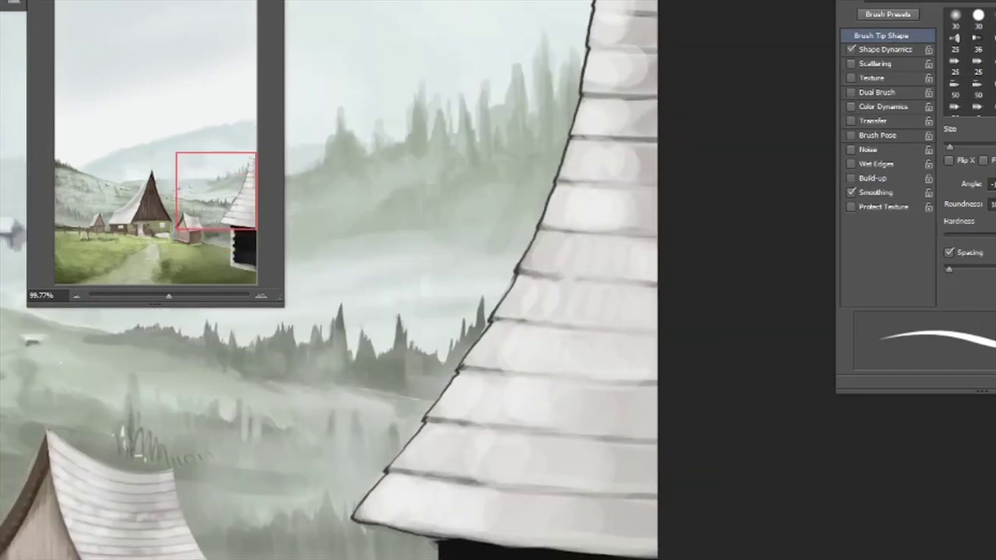
{"action": "scroll", "coordinate": [597, 358], "scroll_direction": "down", "scroll_amount": 6}
{"action": "scroll", "coordinate": [596, 359], "scroll_direction": "up", "scroll_amount": 3}
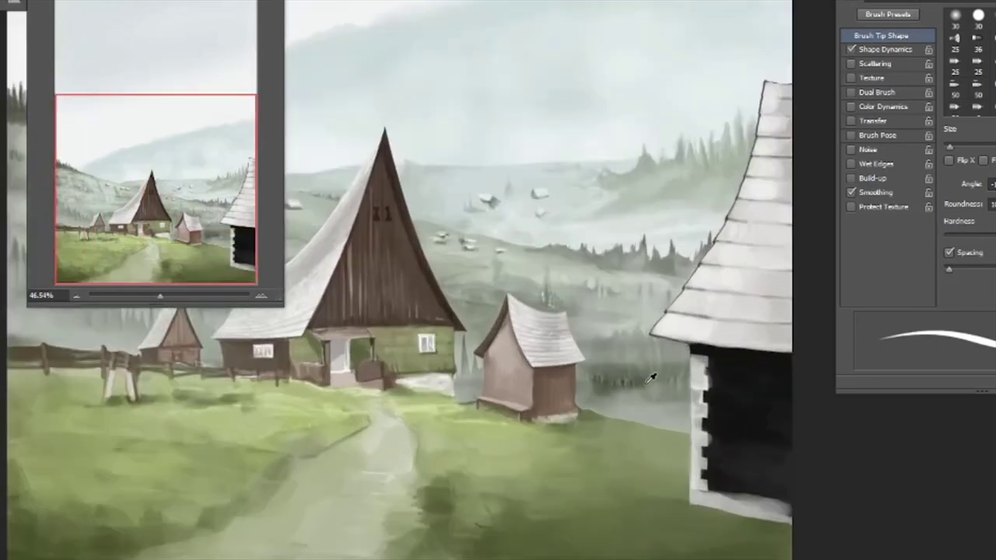
- Divide the foreground roof's lowest rows and several upper rows into individual shingles, adding scalloped ends to the upper ones
{"action": "mouse_move", "coordinate": [476, 371]}
{"action": "left_mouse_down"}
{"action": "mouse_move", "coordinate": [512, 354]}
{"action": "mouse_move", "coordinate": [525, 383]}
{"action": "mouse_move", "coordinate": [526, 324]}
{"action": "mouse_move", "coordinate": [559, 362]}
{"action": "mouse_move", "coordinate": [642, 378]}
{"action": "left_mouse_up"}
{"action": "mouse_move", "coordinate": [586, 198]}
{"action": "left_mouse_down"}
{"action": "mouse_move", "coordinate": [623, 211]}
{"action": "mouse_move", "coordinate": [591, 180]}
{"action": "mouse_move", "coordinate": [637, 182]}
{"action": "left_mouse_up"}
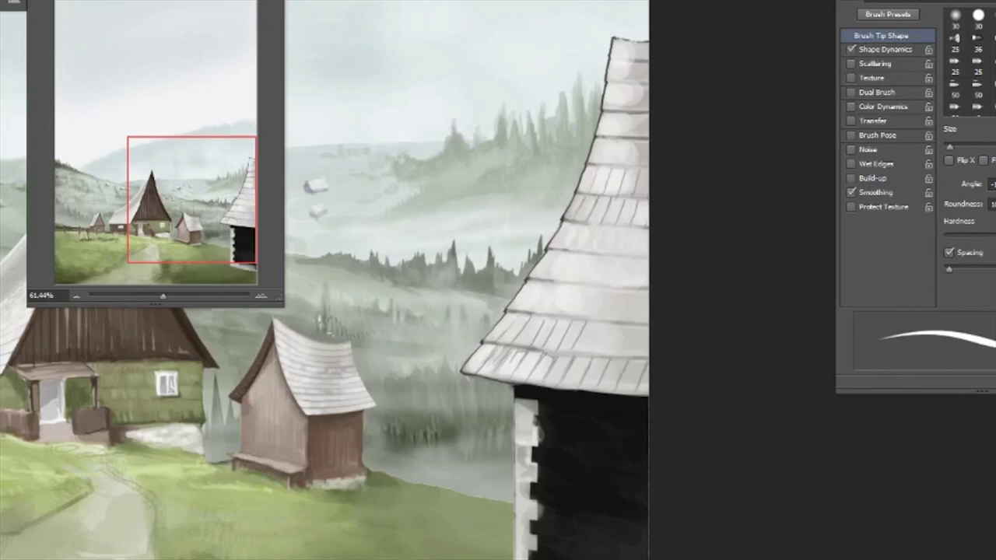
{"action": "mouse_move", "coordinate": [589, 194]}
{"action": "left_mouse_down"}
{"action": "mouse_move", "coordinate": [645, 210]}
{"action": "mouse_move", "coordinate": [576, 204]}
{"action": "left_mouse_up"}
{"action": "scroll", "coordinate": [583, 202], "scroll_direction": "down", "scroll_amount": 2}
{"action": "scroll", "coordinate": [583, 203], "scroll_direction": "up", "scroll_amount": 3}
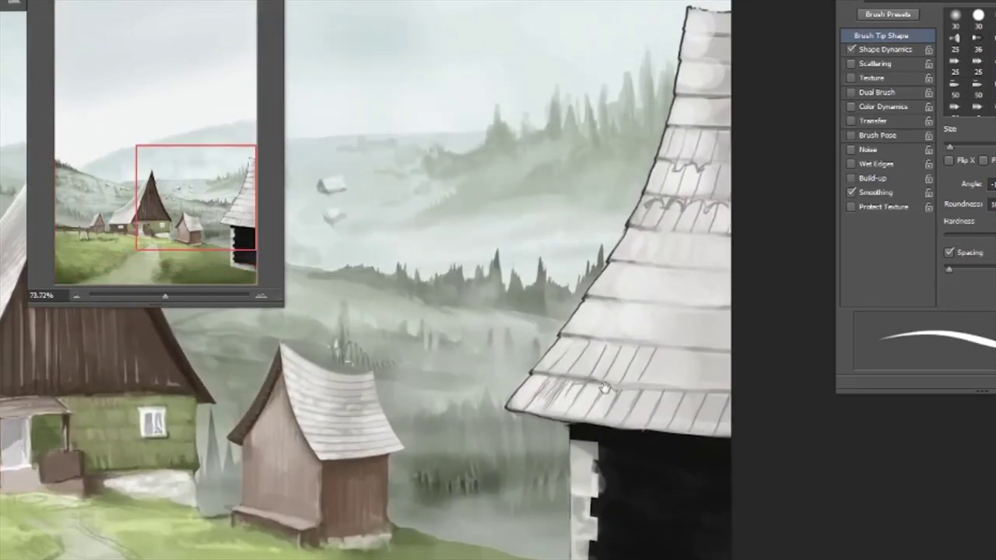
- Draw grey scalloped shingle ends along the foreground roof's bottom row and add another scalloped row across its middle
{"action": "mouse_move", "coordinate": [563, 379]}
{"action": "left_mouse_down"}
{"action": "mouse_move", "coordinate": [537, 378]}
{"action": "mouse_move", "coordinate": [668, 398]}
{"action": "left_mouse_up"}
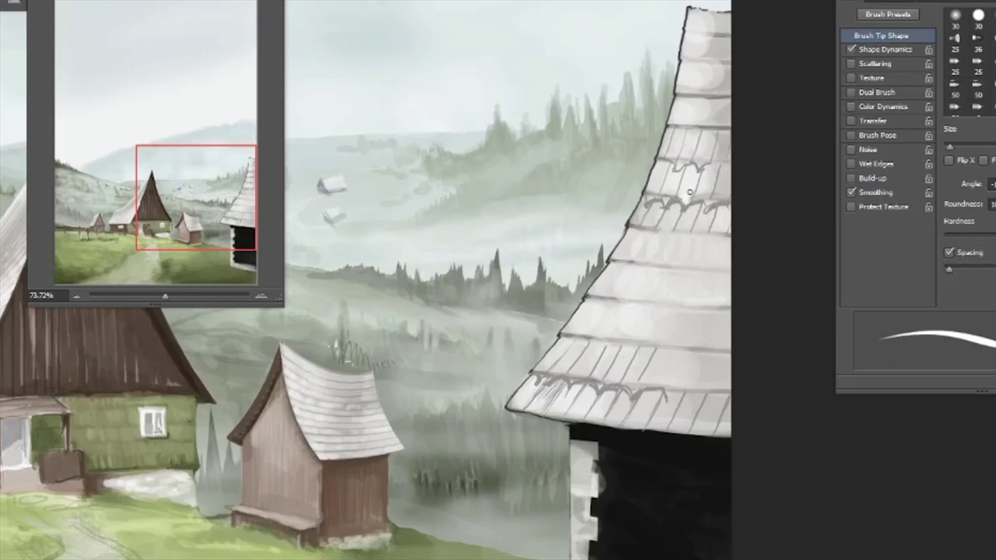
{"action": "mouse_move", "coordinate": [661, 238]}
{"action": "left_mouse_down"}
{"action": "mouse_move", "coordinate": [701, 241]}
{"action": "mouse_move", "coordinate": [650, 235]}
{"action": "left_mouse_up"}
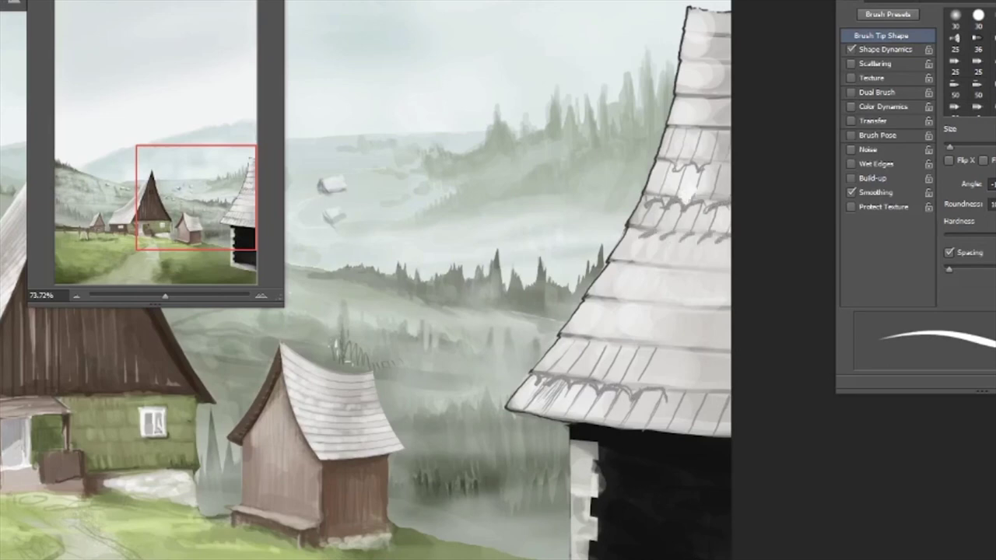
{"action": "mouse_move", "coordinate": [624, 269]}
{"action": "left_mouse_down"}
{"action": "mouse_move", "coordinate": [724, 276]}
{"action": "mouse_move", "coordinate": [712, 253]}
{"action": "mouse_move", "coordinate": [631, 257]}
{"action": "left_mouse_up"}
{"action": "key", "text": "ctrl+0"}
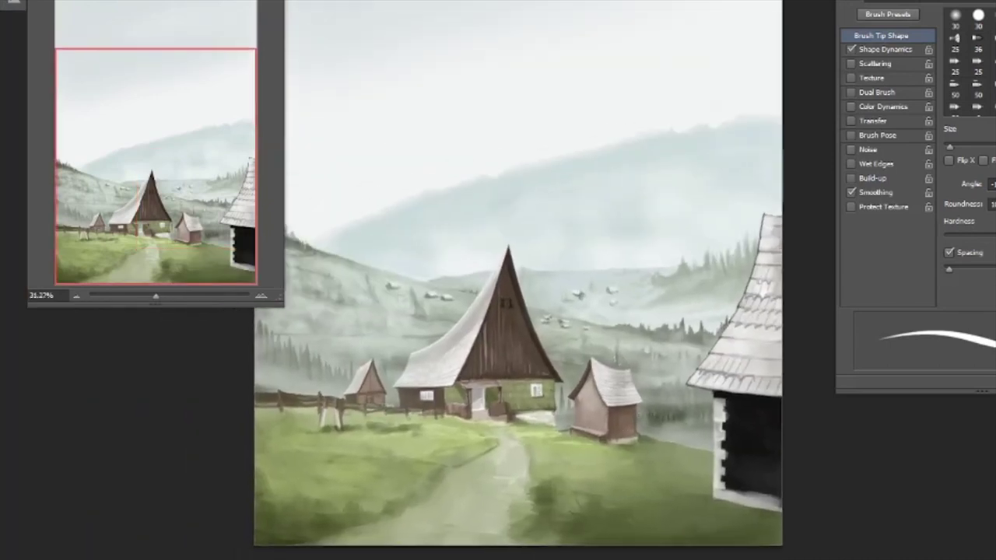
- Split the foreground roof's peak and remaining plain middle rows into shingles with slanted divisions and scalloped edges
{"action": "scroll", "coordinate": [658, 400], "scroll_direction": "up", "scroll_amount": 3}
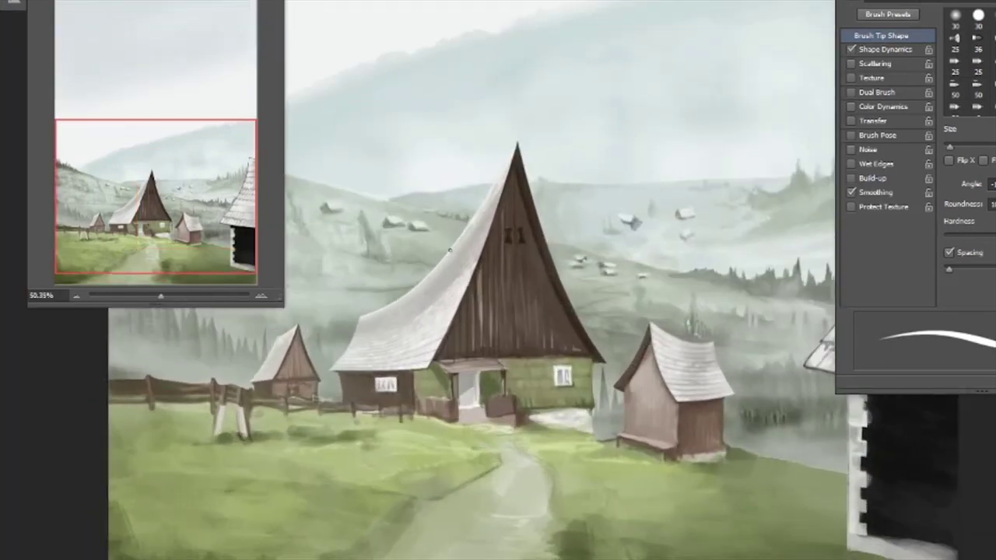
{"action": "scroll", "coordinate": [466, 311], "scroll_direction": "right", "scroll_amount": 5}
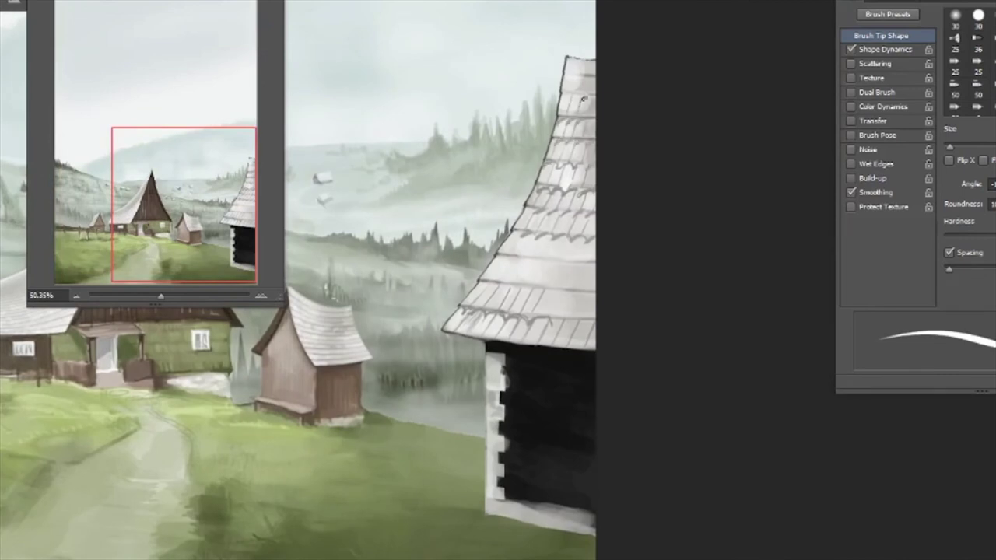
{"action": "left_click_drag", "start_coordinate": [566, 74], "coordinate": [607, 20]}
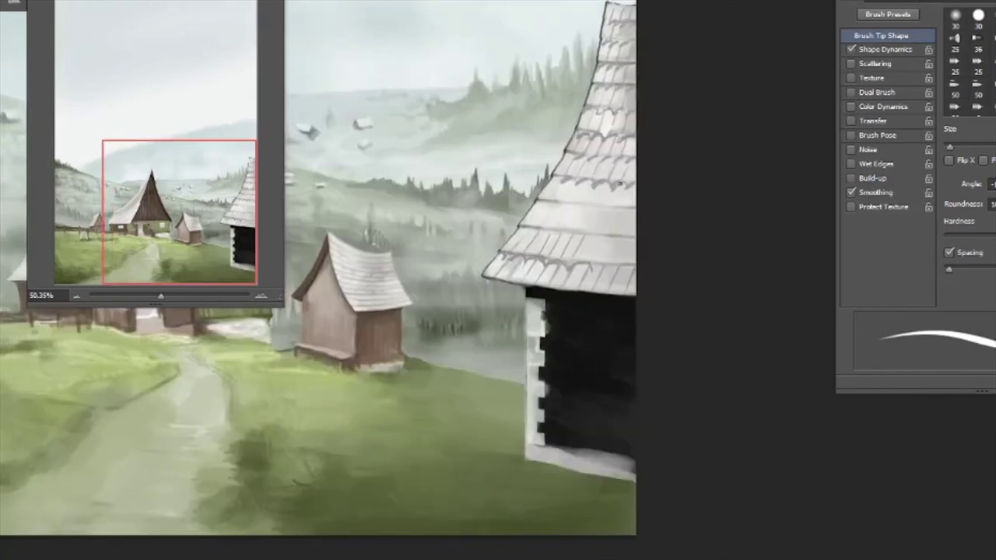
{"action": "mouse_move", "coordinate": [544, 206]}
{"action": "left_mouse_down"}
{"action": "mouse_move", "coordinate": [615, 210]}
{"action": "mouse_move", "coordinate": [545, 187]}
{"action": "left_mouse_up"}
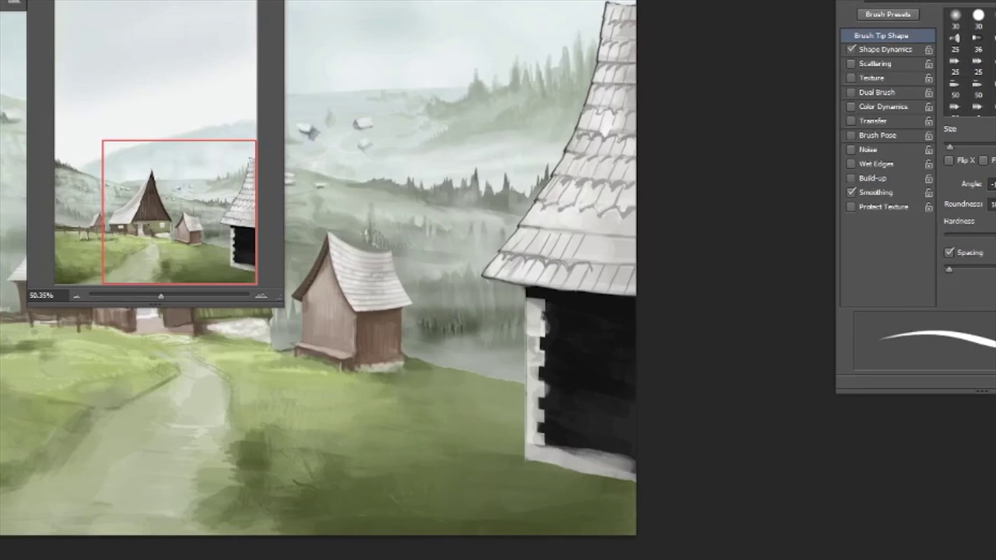
{"action": "left_click_drag", "start_coordinate": [608, 243], "coordinate": [554, 222]}
{"action": "scroll", "coordinate": [685, 438], "scroll_direction": "down", "scroll_amount": 2}
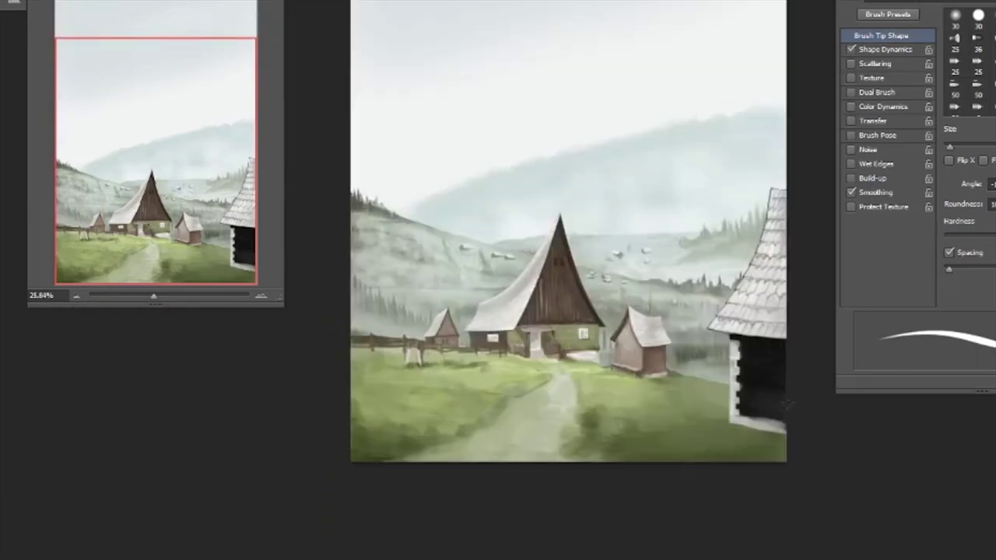
- Undo the first wall glaze, switch to a soft brush with Transfer instead of Shape Dynamics, and lighten the foreground building's black wall to grey
{"action": "scroll", "coordinate": [787, 403], "scroll_direction": "up", "scroll_amount": 2}
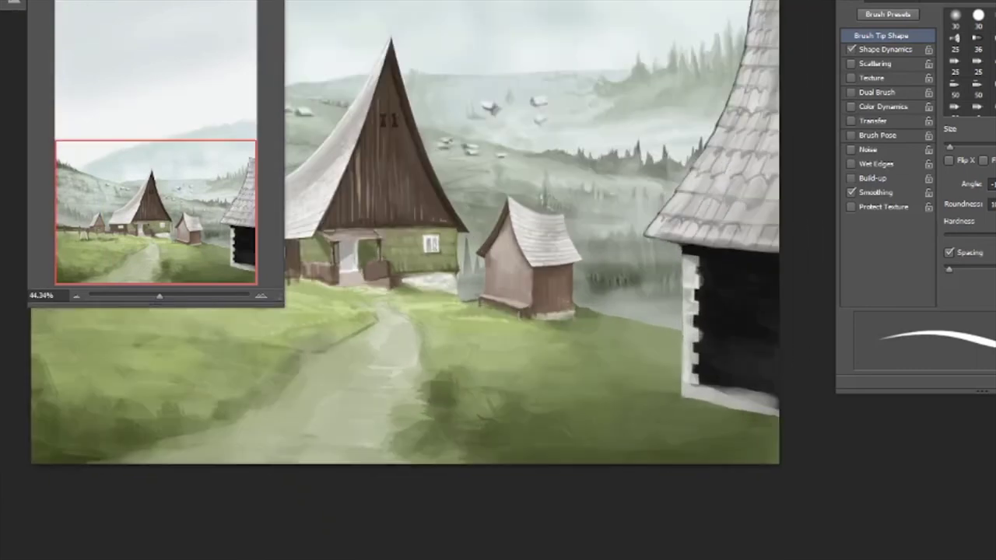
{"action": "scroll", "coordinate": [782, 352], "scroll_direction": "up", "scroll_amount": 1}
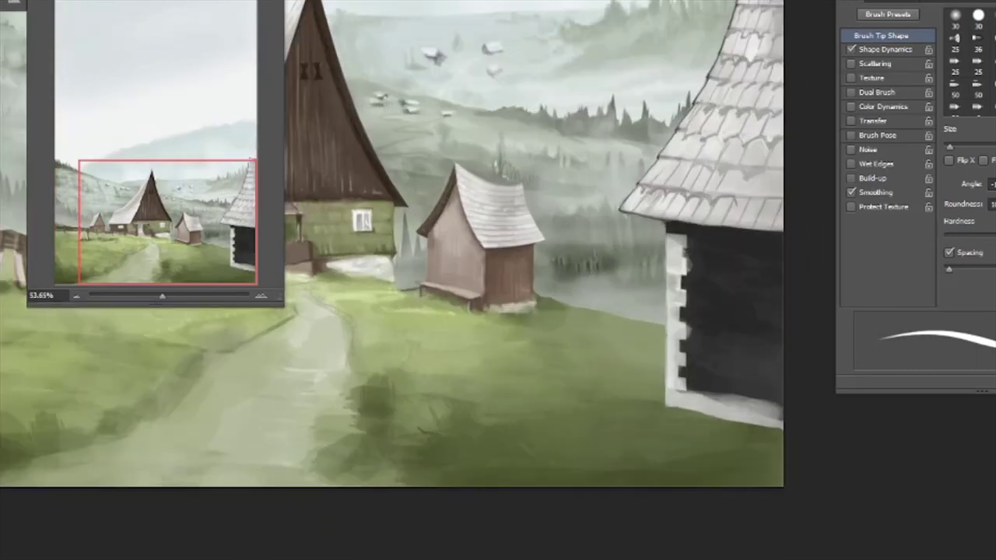
{"action": "key", "text": "ctrl+z"}
{"action": "left_click", "coordinate": [851, 49]}
{"action": "left_click", "coordinate": [851, 120]}
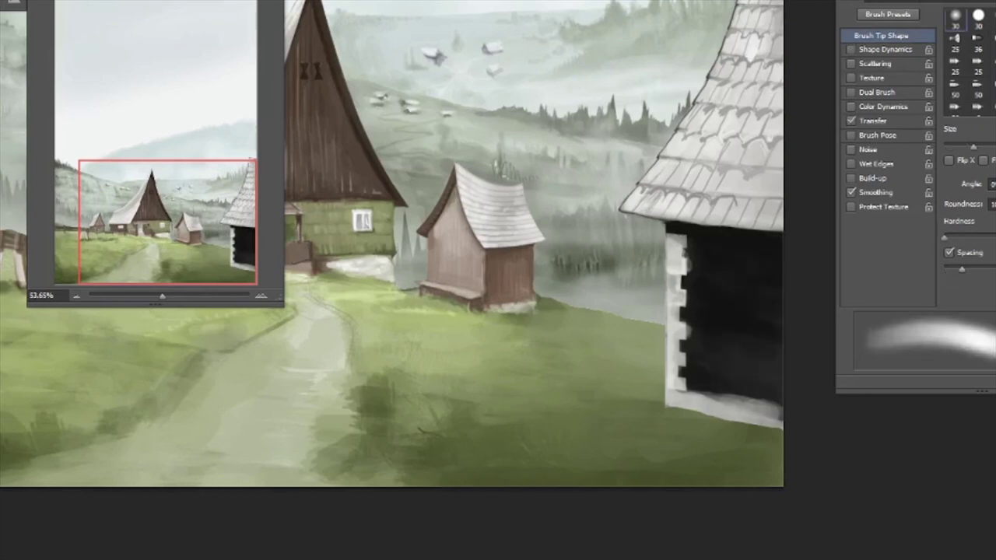
{"action": "mouse_move", "coordinate": [684, 233]}
{"action": "left_mouse_down"}
{"action": "mouse_move", "coordinate": [732, 253]}
{"action": "mouse_move", "coordinate": [716, 405]}
{"action": "mouse_move", "coordinate": [677, 233]}
{"action": "left_mouse_up"}
{"action": "key", "text": "ctrl+h"}
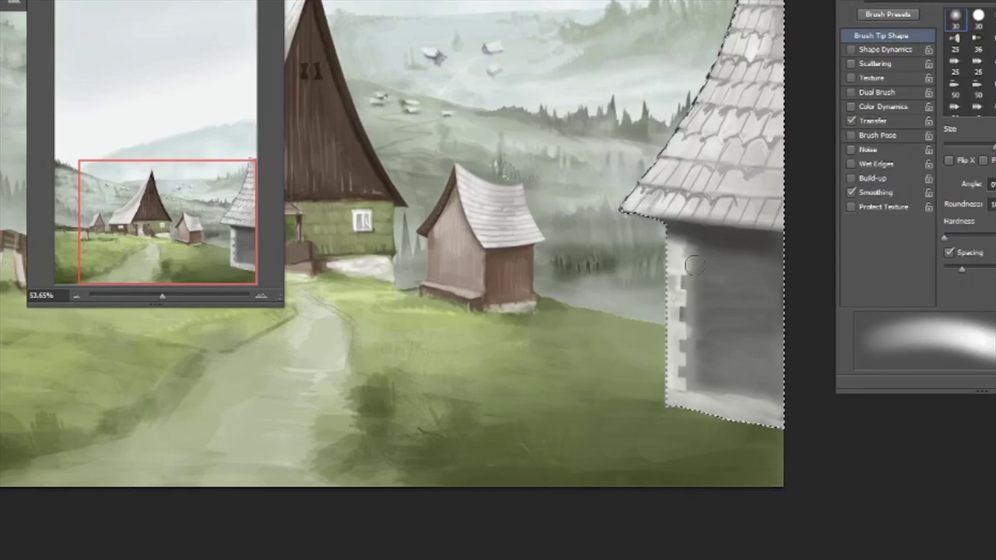
- Choose a hard round brush with Shape Dynamics and draw dark horizontal plank lines and wood grain across the foreground building's grey wall
{"action": "left_click", "coordinate": [978, 14]}
{"action": "left_click_drag", "start_coordinate": [670, 294], "coordinate": [778, 297]}
{"action": "left_click_drag", "start_coordinate": [669, 319], "coordinate": [778, 327]}
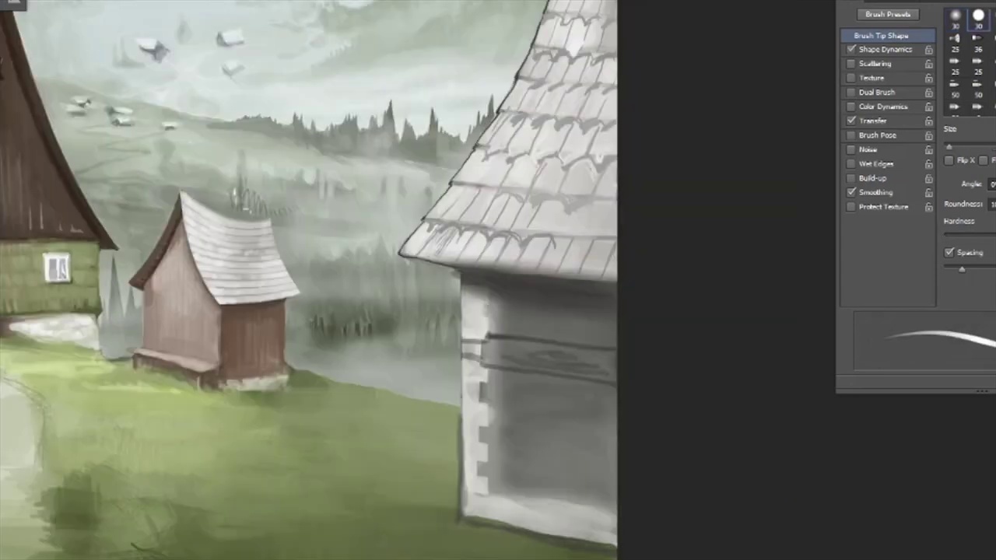
{"action": "left_click_drag", "start_coordinate": [480, 386], "coordinate": [615, 395]}
{"action": "left_click_drag", "start_coordinate": [486, 410], "coordinate": [555, 414]}
{"action": "left_click_drag", "start_coordinate": [486, 432], "coordinate": [617, 447]}
{"action": "left_click_drag", "start_coordinate": [534, 460], "coordinate": [616, 463]}
{"action": "left_click_drag", "start_coordinate": [478, 473], "coordinate": [617, 477]}
{"action": "mouse_move", "coordinate": [485, 490]}
{"action": "left_mouse_down"}
{"action": "mouse_move", "coordinate": [602, 495]}
{"action": "mouse_move", "coordinate": [616, 513]}
{"action": "left_mouse_up"}
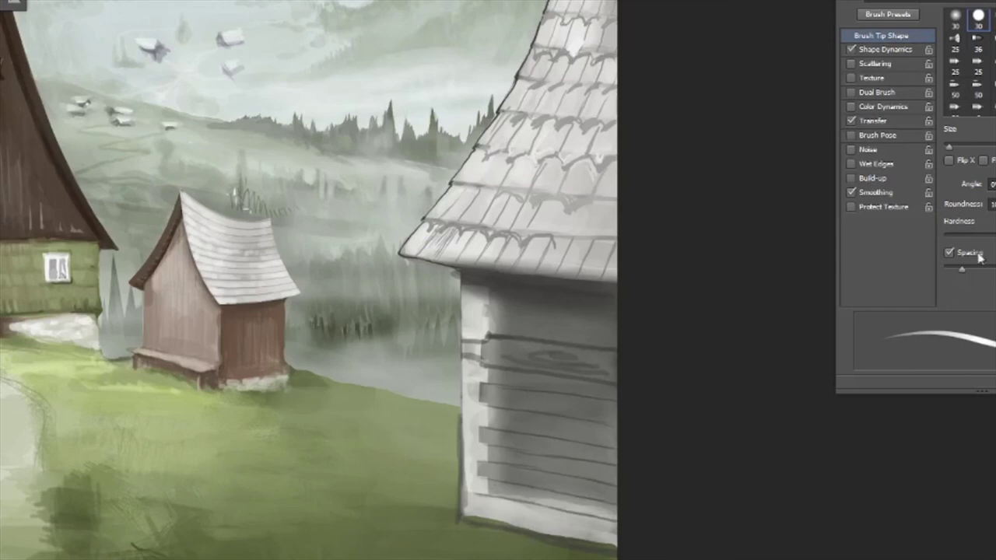
- Disable Shape Dynamics, enlarge the brush and shade the wall planks darker grey from under the eave to the pale base
{"action": "left_click", "coordinate": [851, 49]}
{"action": "key", "text": "bracketright"}
{"action": "key", "text": "bracketright"}
{"action": "mouse_move", "coordinate": [489, 344]}
{"action": "left_mouse_down"}
{"action": "mouse_move", "coordinate": [615, 380]}
{"action": "mouse_move", "coordinate": [526, 345]}
{"action": "mouse_move", "coordinate": [496, 376]}
{"action": "left_mouse_up"}
{"action": "left_click_drag", "start_coordinate": [498, 490], "coordinate": [616, 514]}
{"action": "mouse_move", "coordinate": [486, 304]}
{"action": "left_mouse_down"}
{"action": "mouse_move", "coordinate": [614, 305]}
{"action": "mouse_move", "coordinate": [501, 299]}
{"action": "mouse_move", "coordinate": [616, 323]}
{"action": "left_mouse_up"}
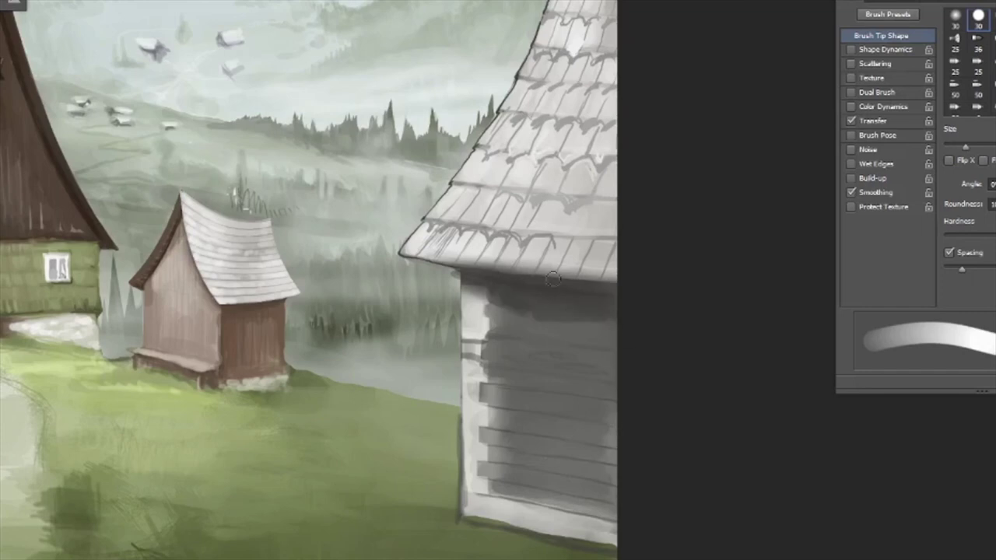
{"action": "scroll", "coordinate": [545, 319], "scroll_direction": "down", "scroll_amount": 5}
{"action": "scroll", "coordinate": [322, 338], "scroll_direction": "up", "scroll_amount": 5}
- Deepen the foreground building's whole plank wall with further broad dark grey strokes following the boards
{"action": "mouse_move", "coordinate": [463, 318]}
{"action": "left_mouse_down"}
{"action": "mouse_move", "coordinate": [529, 233]}
{"action": "mouse_move", "coordinate": [574, 148]}
{"action": "mouse_move", "coordinate": [594, 32]}
{"action": "left_mouse_up"}
{"action": "left_click_drag", "start_coordinate": [603, 505], "coordinate": [568, 412]}
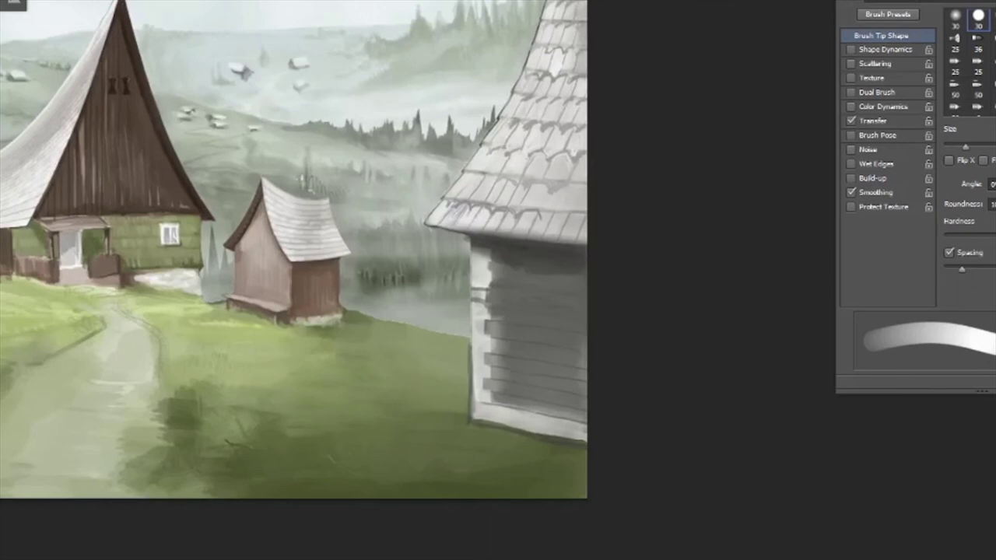
{"action": "scroll", "coordinate": [520, 334], "scroll_direction": "up", "scroll_amount": 2}
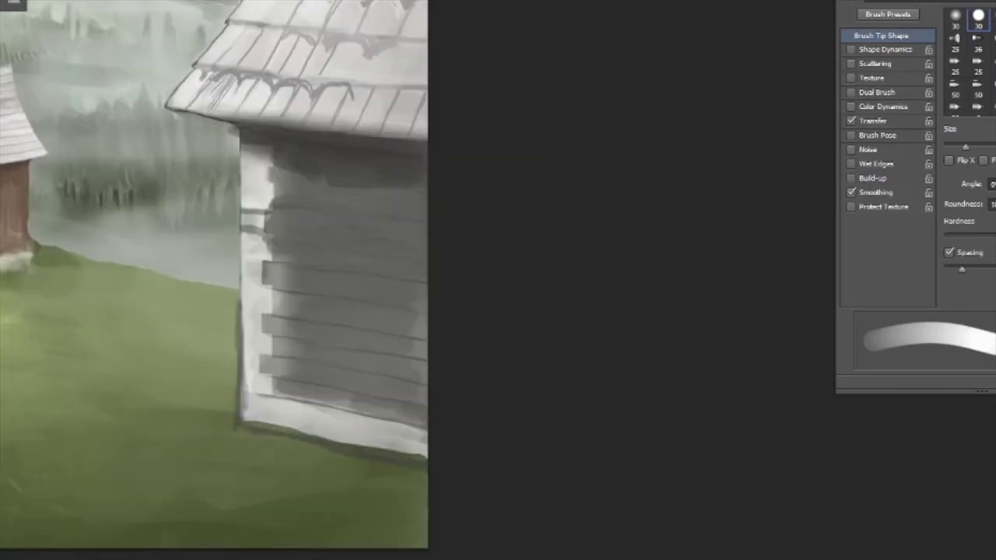
{"action": "mouse_move", "coordinate": [386, 412]}
{"action": "left_mouse_down"}
{"action": "mouse_move", "coordinate": [360, 260]}
{"action": "mouse_move", "coordinate": [420, 198]}
{"action": "left_mouse_up"}
{"action": "mouse_move", "coordinate": [280, 308]}
{"action": "left_mouse_down"}
{"action": "mouse_move", "coordinate": [393, 327]}
{"action": "mouse_move", "coordinate": [350, 350]}
{"action": "mouse_move", "coordinate": [311, 396]}
{"action": "mouse_move", "coordinate": [405, 420]}
{"action": "left_mouse_up"}
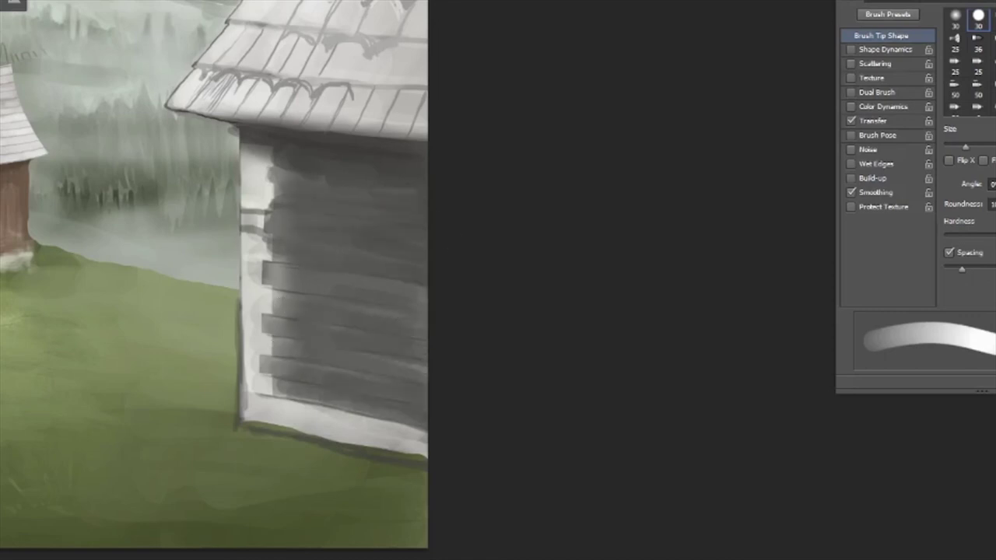
{"action": "scroll", "coordinate": [594, 314], "scroll_direction": "down", "scroll_amount": 3}
{"action": "scroll", "coordinate": [613, 331], "scroll_direction": "up", "scroll_amount": 2}
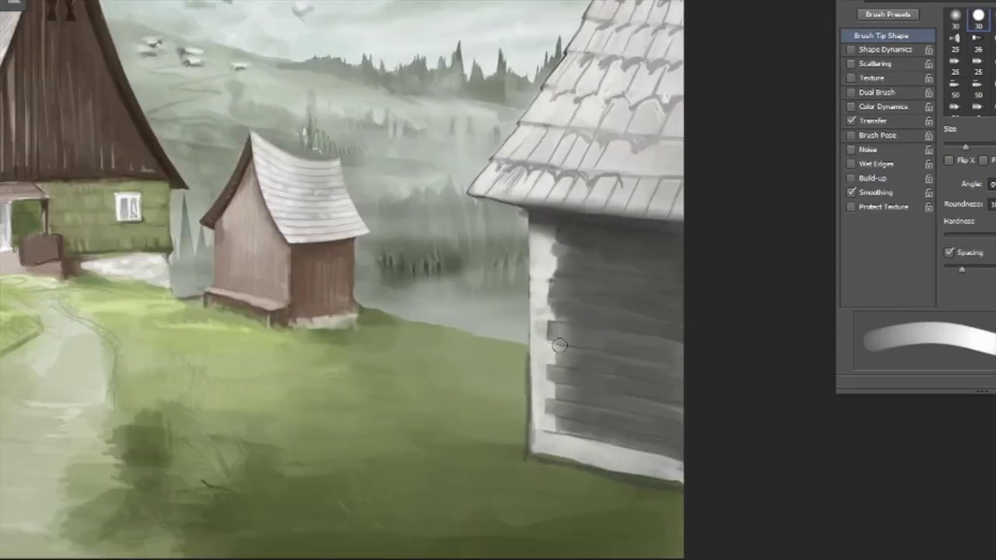
- Enable Shape Dynamics, reduce the brush size and add thin pale highlights along the edges of the wall planks
{"action": "scroll", "coordinate": [842, 461], "scroll_direction": "up", "scroll_amount": 2}
{"action": "left_click", "coordinate": [851, 49]}
{"action": "left_click_drag", "start_coordinate": [966, 147], "coordinate": [948, 146]}
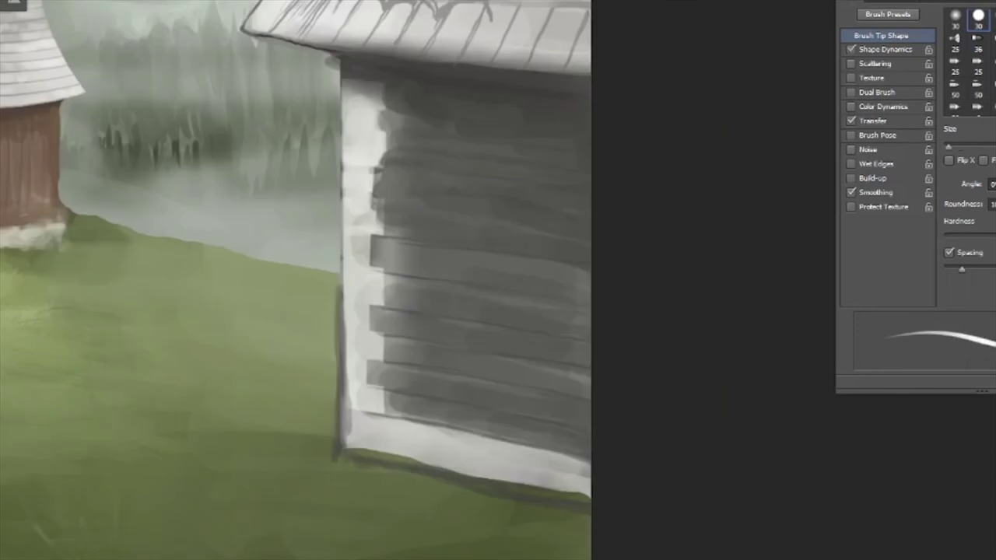
{"action": "key", "text": "bracketright"}
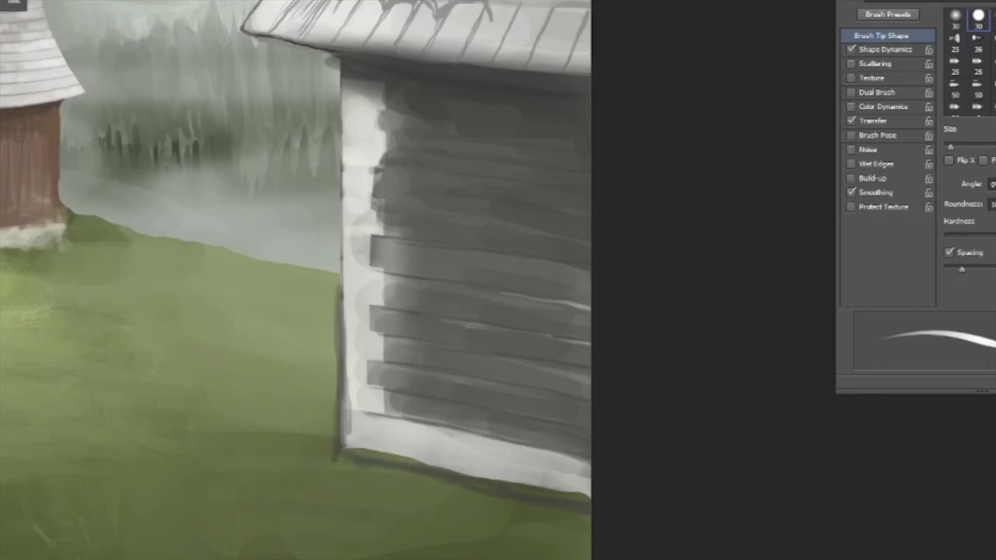
{"action": "left_click_drag", "start_coordinate": [475, 180], "coordinate": [544, 185]}
{"action": "key", "text": "bracketright"}
{"action": "key", "text": "bracketright"}
{"action": "key", "text": "bracketright"}
{"action": "key", "text": "bracketright"}
{"action": "left_click_drag", "start_coordinate": [477, 148], "coordinate": [505, 151]}
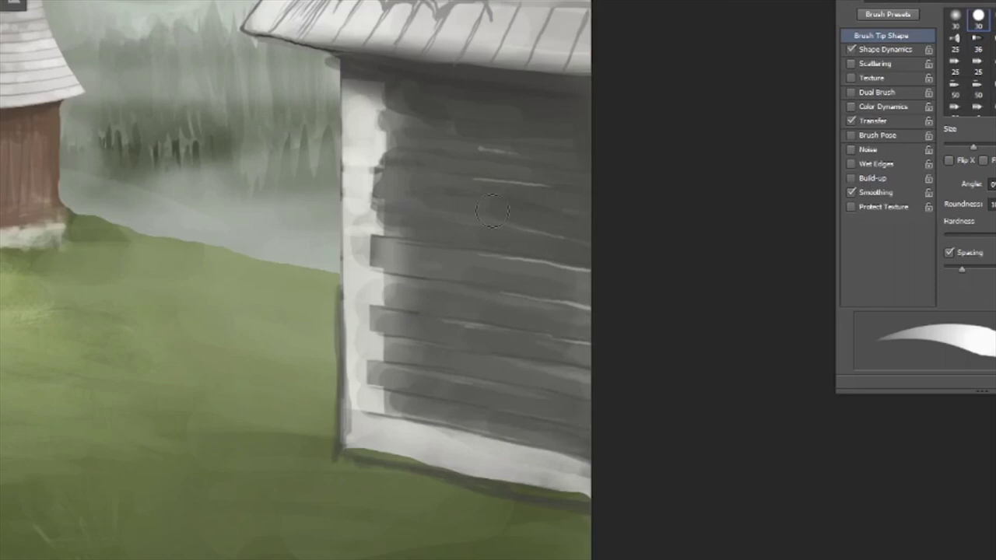
- With a smaller brush, darken the scalloped edges and slanted divisions of the shingles on the foreground building's roof
{"action": "scroll", "coordinate": [554, 222], "scroll_direction": "down", "scroll_amount": 2}
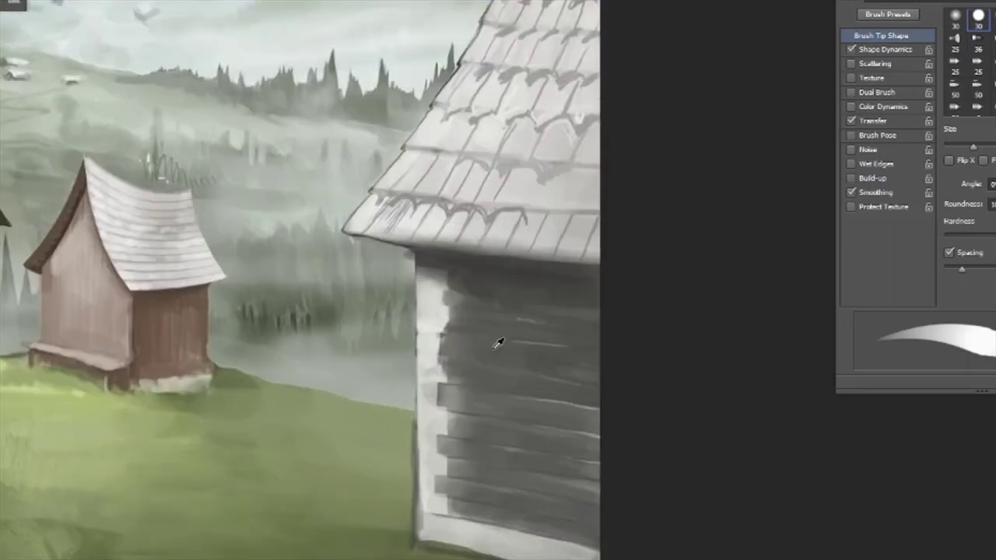
{"action": "key", "text": "bracketleft"}
{"action": "key", "text": "bracketleft"}
{"action": "key", "text": "bracketleft"}
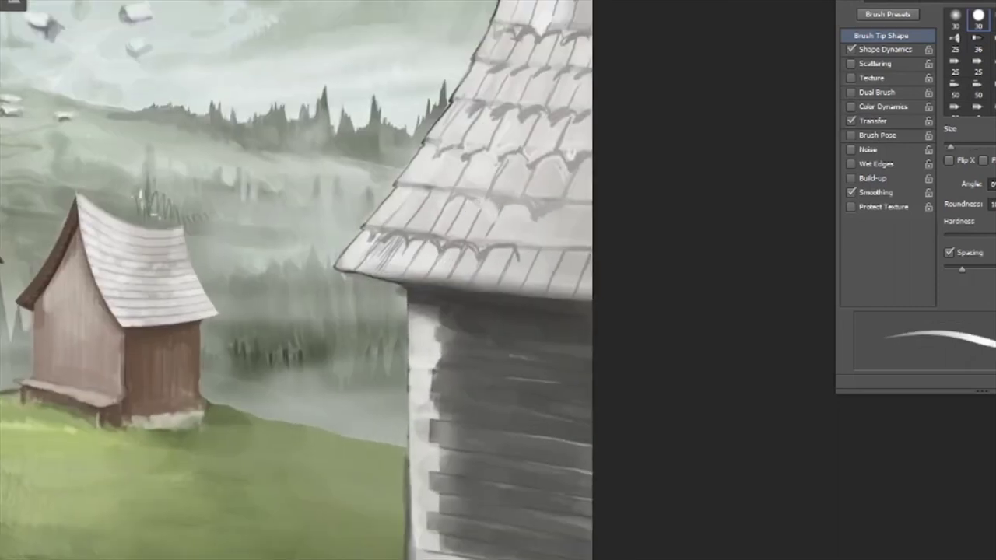
{"action": "mouse_move", "coordinate": [515, 253]}
{"action": "left_mouse_down"}
{"action": "mouse_move", "coordinate": [589, 255]}
{"action": "mouse_move", "coordinate": [364, 233]}
{"action": "left_mouse_up"}
{"action": "left_click_drag", "start_coordinate": [544, 195], "coordinate": [541, 237]}
{"action": "left_click_drag", "start_coordinate": [518, 155], "coordinate": [590, 159]}
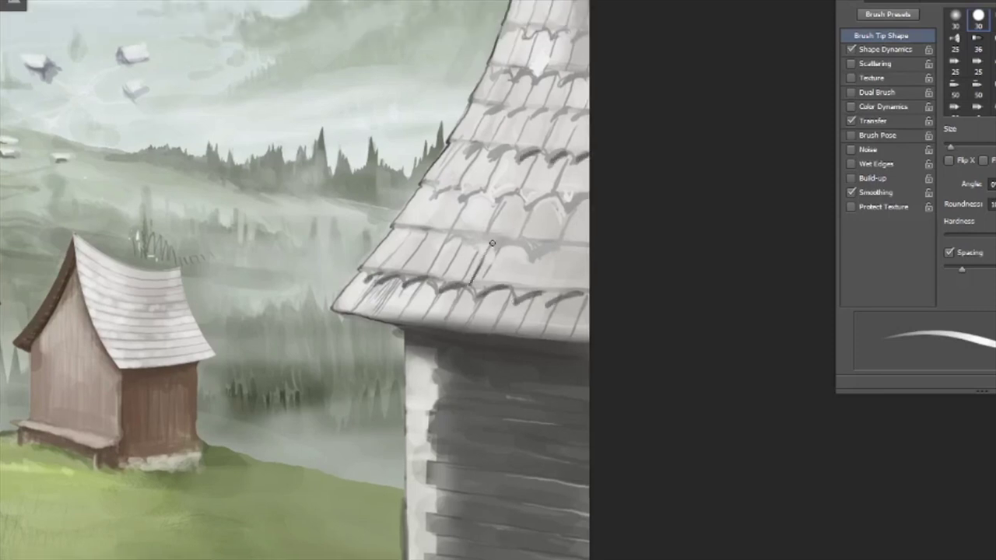
{"action": "scroll", "coordinate": [651, 288], "scroll_direction": "down", "scroll_amount": 5}
{"action": "scroll", "coordinate": [523, 280], "scroll_direction": "up", "scroll_amount": 4}
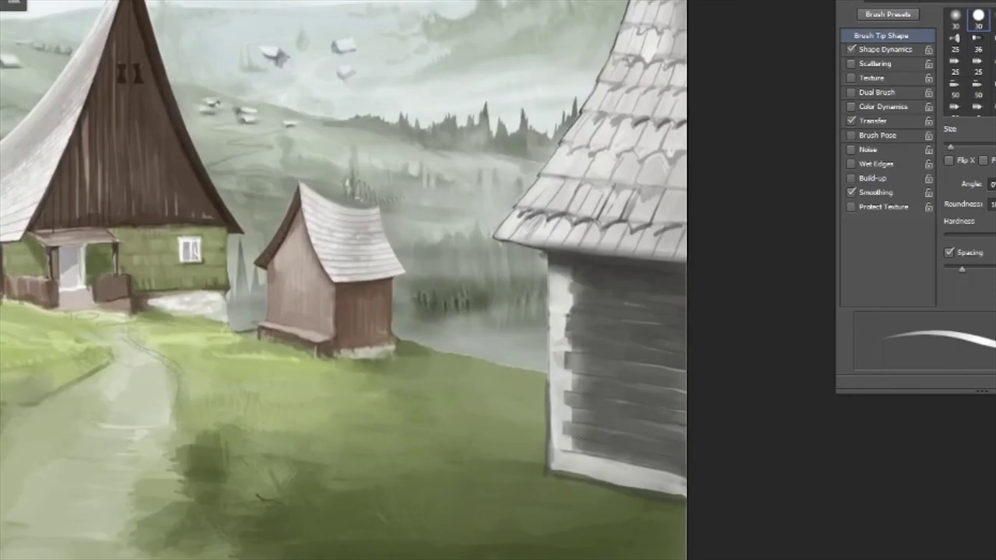
- Roughen the foreground building's pale base with white and grey stone patches, using the brush without Shape Dynamics before enabling it again
{"action": "mouse_move", "coordinate": [551, 468]}
{"action": "left_mouse_down"}
{"action": "mouse_move", "coordinate": [596, 468]}
{"action": "mouse_move", "coordinate": [587, 470]}
{"action": "mouse_move", "coordinate": [610, 461]}
{"action": "mouse_move", "coordinate": [640, 491]}
{"action": "mouse_move", "coordinate": [607, 483]}
{"action": "mouse_move", "coordinate": [679, 485]}
{"action": "mouse_move", "coordinate": [602, 475]}
{"action": "mouse_move", "coordinate": [657, 484]}
{"action": "mouse_move", "coordinate": [651, 492]}
{"action": "mouse_move", "coordinate": [648, 481]}
{"action": "mouse_move", "coordinate": [588, 462]}
{"action": "left_mouse_up"}
{"action": "left_click", "coordinate": [851, 49]}
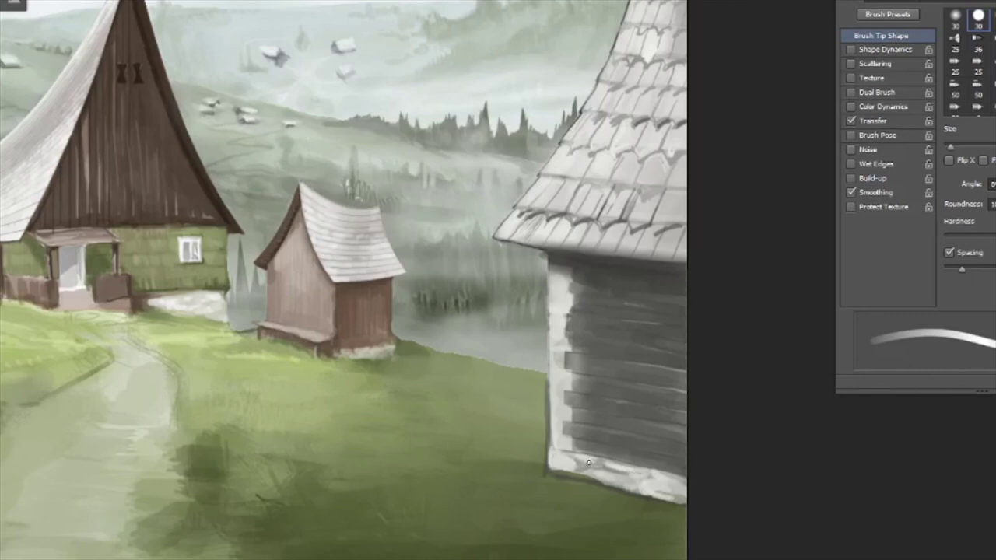
{"action": "left_click", "coordinate": [852, 49]}
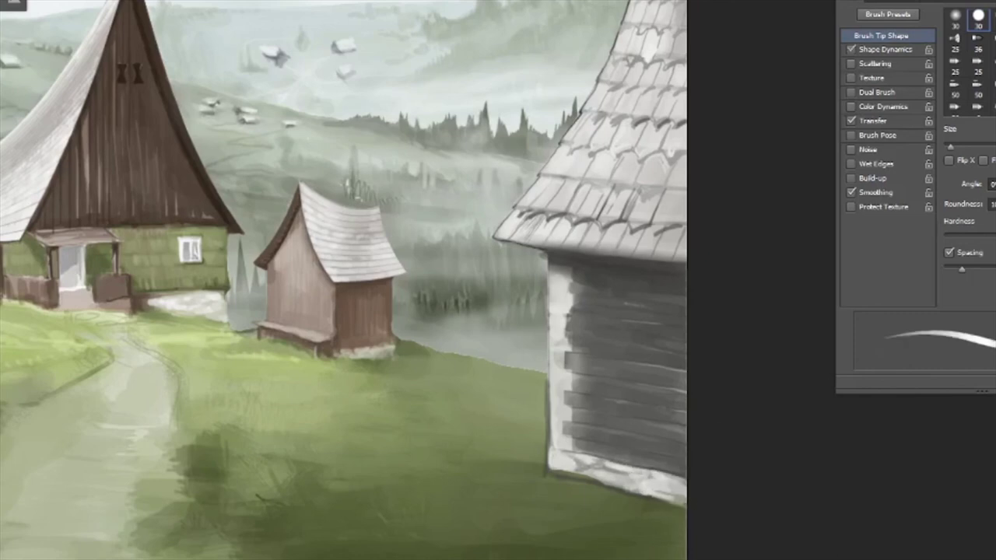
- Add small dark grass blades along the foot of the foreground building, and clean the wall corner under its eave with the Eraser
{"action": "left_click_drag", "start_coordinate": [645, 488], "coordinate": [688, 505]}
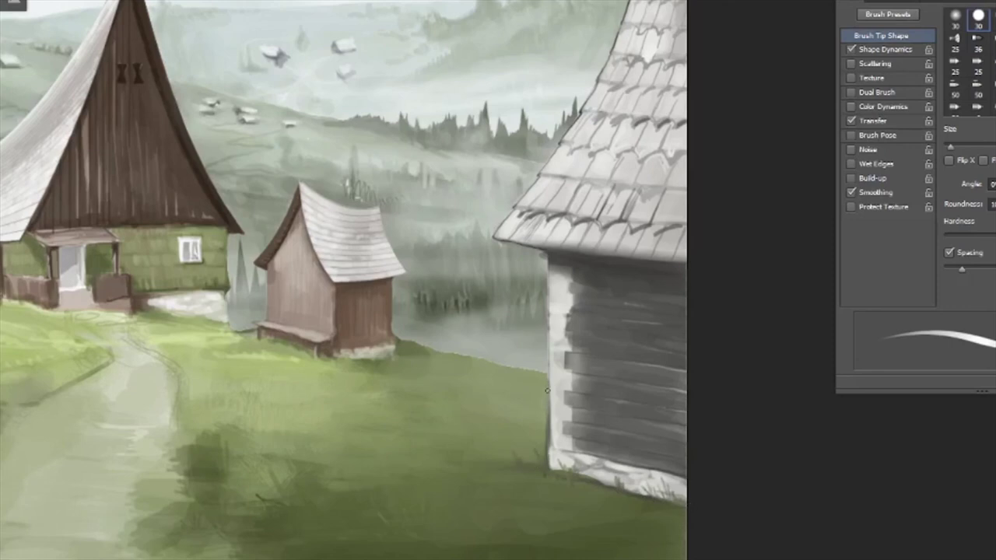
{"action": "key", "text": "e"}
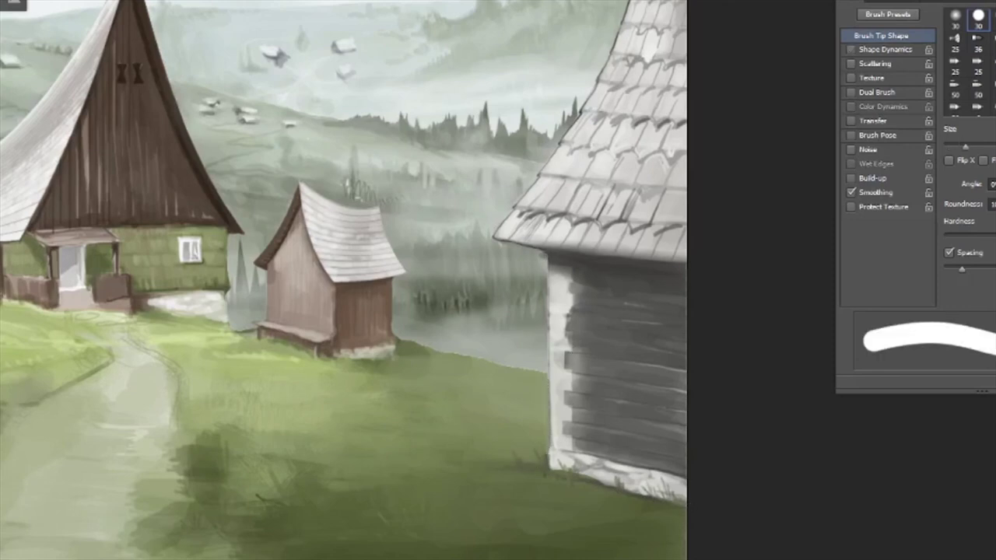
{"action": "left_click_drag", "start_coordinate": [541, 267], "coordinate": [575, 293]}
- Soften the dark shingle divisions on the foreground building's roof, alternating between the Brush and the Eraser
{"action": "key", "text": "b"}
{"action": "mouse_move", "coordinate": [610, 234]}
{"action": "left_mouse_down"}
{"action": "mouse_move", "coordinate": [619, 242]}
{"action": "mouse_move", "coordinate": [596, 249]}
{"action": "mouse_move", "coordinate": [554, 241]}
{"action": "left_mouse_up"}
{"action": "key", "text": "e"}
{"action": "mouse_move", "coordinate": [634, 247]}
{"action": "left_mouse_down"}
{"action": "mouse_move", "coordinate": [594, 375]}
{"action": "mouse_move", "coordinate": [650, 117]}
{"action": "left_mouse_up"}
{"action": "left_click_drag", "start_coordinate": [661, 77], "coordinate": [655, 142]}
{"action": "mouse_move", "coordinate": [604, 307]}
{"action": "left_mouse_down"}
{"action": "mouse_move", "coordinate": [529, 372]}
{"action": "mouse_move", "coordinate": [651, 372]}
{"action": "left_mouse_up"}
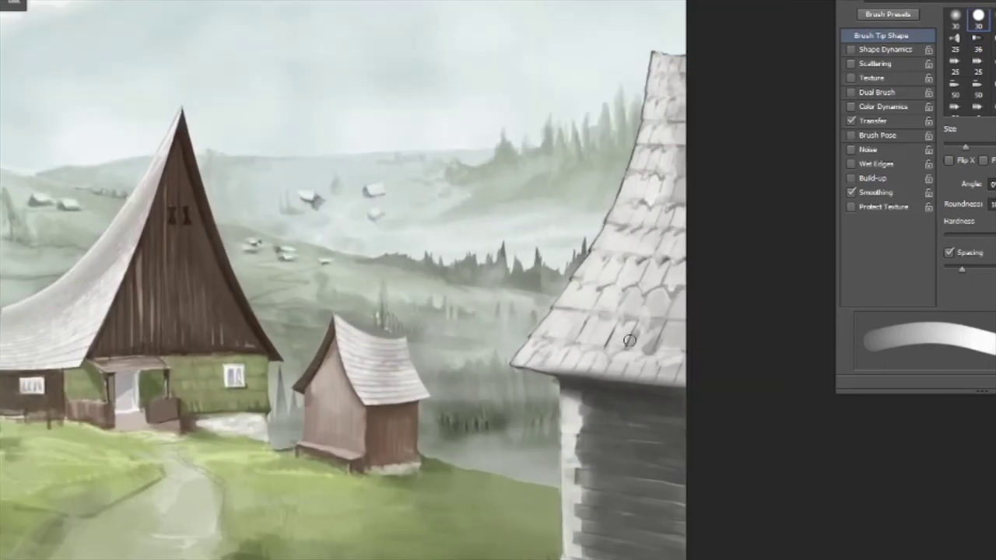
- Using a sampled grey and a smaller angled brush, paint slanted shadows beneath the shingle rows on the foreground building's roof
{"action": "left_click", "coordinate": [579, 379], "text": "alt"}
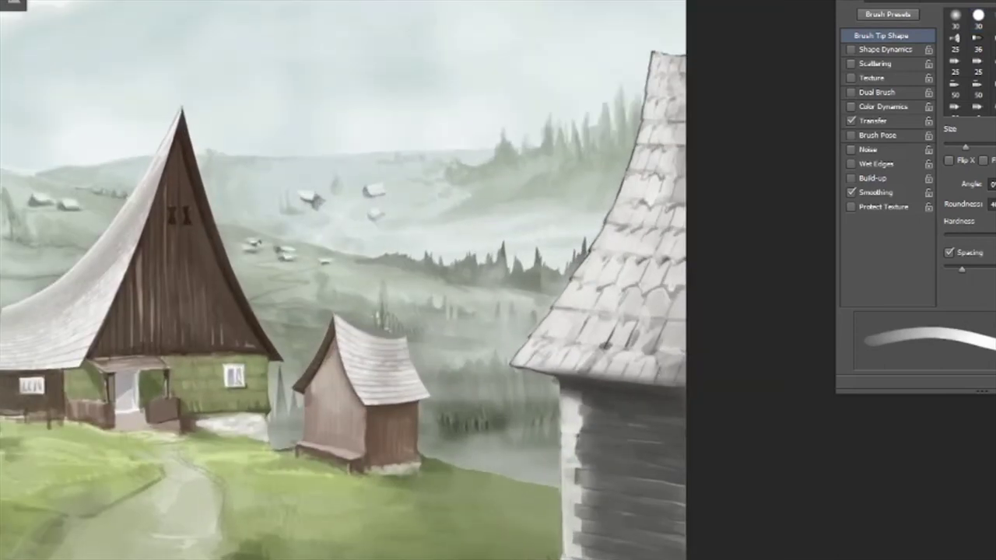
{"action": "mouse_move", "coordinate": [640, 348]}
{"action": "left_mouse_down"}
{"action": "mouse_move", "coordinate": [638, 311]}
{"action": "mouse_move", "coordinate": [567, 315]}
{"action": "left_mouse_up"}
{"action": "key", "text": "["}
{"action": "key", "text": "["}
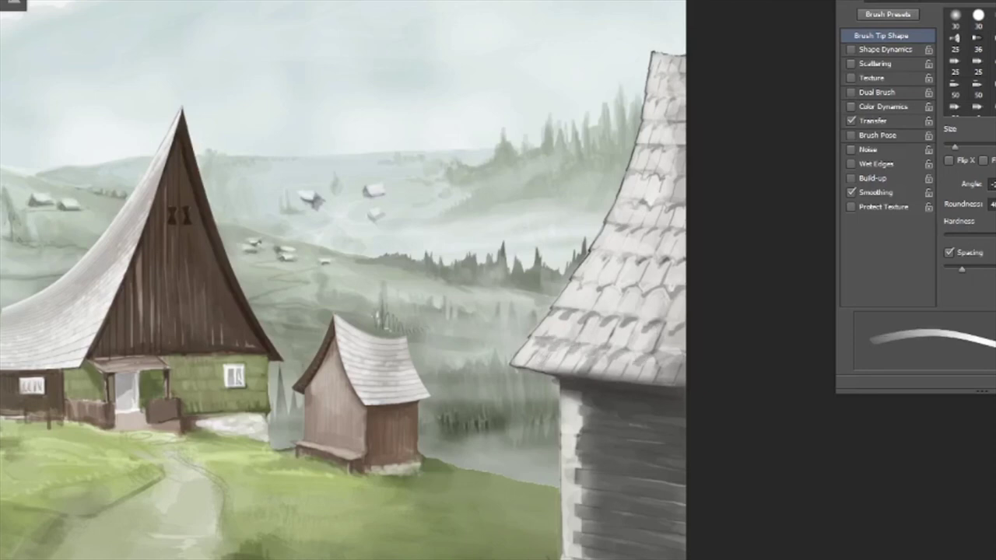
{"action": "left_click_drag", "start_coordinate": [614, 285], "coordinate": [572, 282]}
{"action": "left_click_drag", "start_coordinate": [682, 263], "coordinate": [603, 255]}
{"action": "mouse_move", "coordinate": [673, 233]}
{"action": "left_mouse_down"}
{"action": "mouse_move", "coordinate": [630, 231]}
{"action": "mouse_move", "coordinate": [642, 231]}
{"action": "left_mouse_up"}
{"action": "left_click_drag", "start_coordinate": [646, 260], "coordinate": [619, 259]}
{"action": "left_click_drag", "start_coordinate": [520, 356], "coordinate": [657, 370]}
- Brighten the foreground building's roof with pale strokes running up the slope and across its lower shingles
{"action": "scroll", "coordinate": [391, 277], "scroll_direction": "down", "scroll_amount": 3}
{"action": "scroll", "coordinate": [391, 277], "scroll_direction": "up", "scroll_amount": 1}
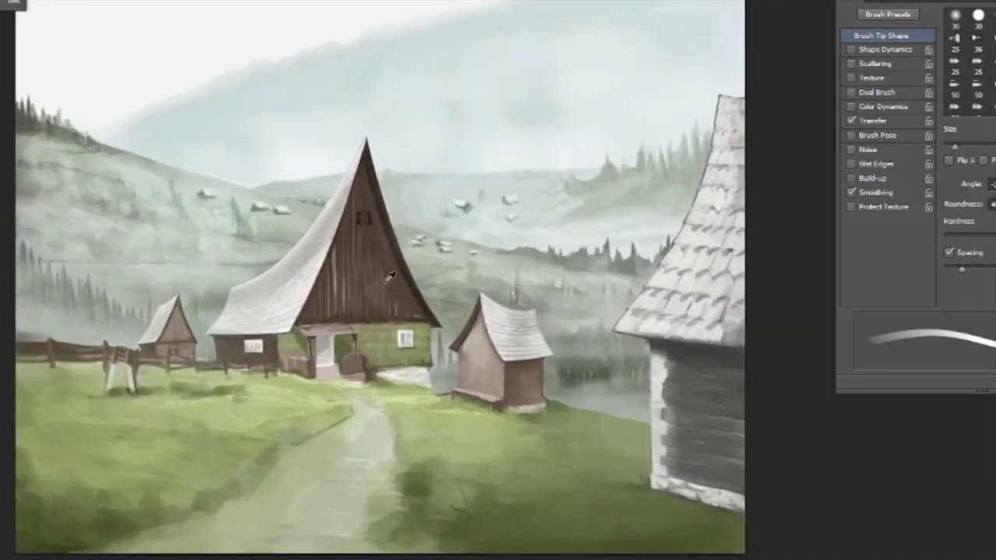
{"action": "key", "text": "period"}
{"action": "left_click_drag", "start_coordinate": [731, 117], "coordinate": [706, 212]}
{"action": "mouse_move", "coordinate": [739, 327]}
{"action": "left_mouse_down"}
{"action": "mouse_move", "coordinate": [645, 307]}
{"action": "mouse_move", "coordinate": [637, 315]}
{"action": "mouse_move", "coordinate": [704, 309]}
{"action": "mouse_move", "coordinate": [738, 240]}
{"action": "mouse_move", "coordinate": [708, 187]}
{"action": "mouse_move", "coordinate": [735, 100]}
{"action": "left_mouse_up"}
{"action": "key", "text": "period"}
{"action": "key", "text": "ctrl+z"}
{"action": "left_click_drag", "start_coordinate": [661, 303], "coordinate": [716, 234]}
{"action": "left_click_drag", "start_coordinate": [727, 187], "coordinate": [732, 105]}
{"action": "left_click_drag", "start_coordinate": [634, 316], "coordinate": [731, 326]}
- Shape a dark scalloped shingle edge under the foreground building's eave, enabling Shape Dynamics for the finer strokes
{"action": "scroll", "coordinate": [694, 391], "scroll_direction": "up", "scroll_amount": 2}
{"action": "key", "text": "bracketleft"}
{"action": "mouse_move", "coordinate": [667, 304]}
{"action": "left_mouse_down"}
{"action": "mouse_move", "coordinate": [778, 316]}
{"action": "mouse_move", "coordinate": [579, 284]}
{"action": "left_mouse_up"}
{"action": "mouse_move", "coordinate": [778, 315]}
{"action": "left_mouse_down"}
{"action": "mouse_move", "coordinate": [614, 301]}
{"action": "mouse_move", "coordinate": [606, 312]}
{"action": "left_mouse_up"}
{"action": "key", "text": "period"}
{"action": "key", "text": "period"}
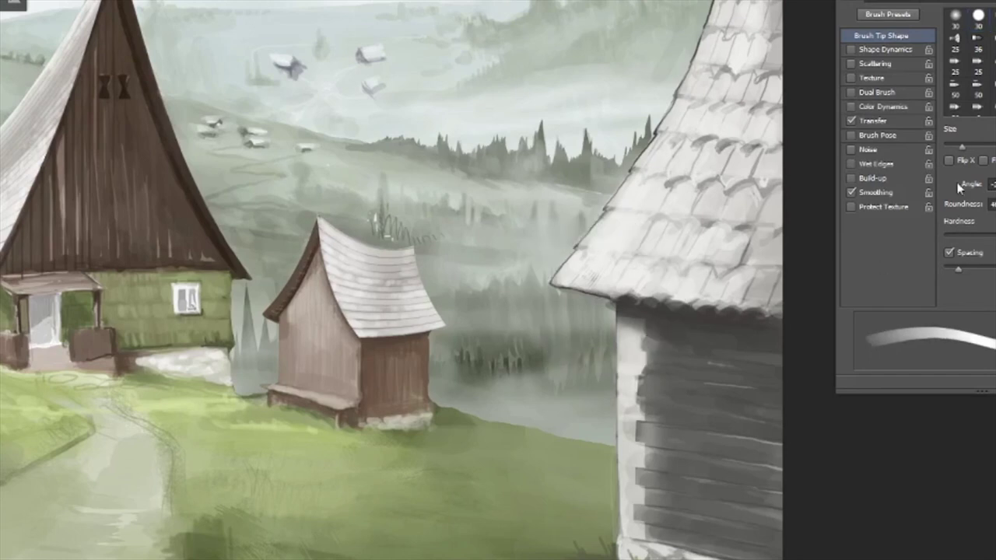
{"action": "left_click_drag", "start_coordinate": [682, 303], "coordinate": [629, 300]}
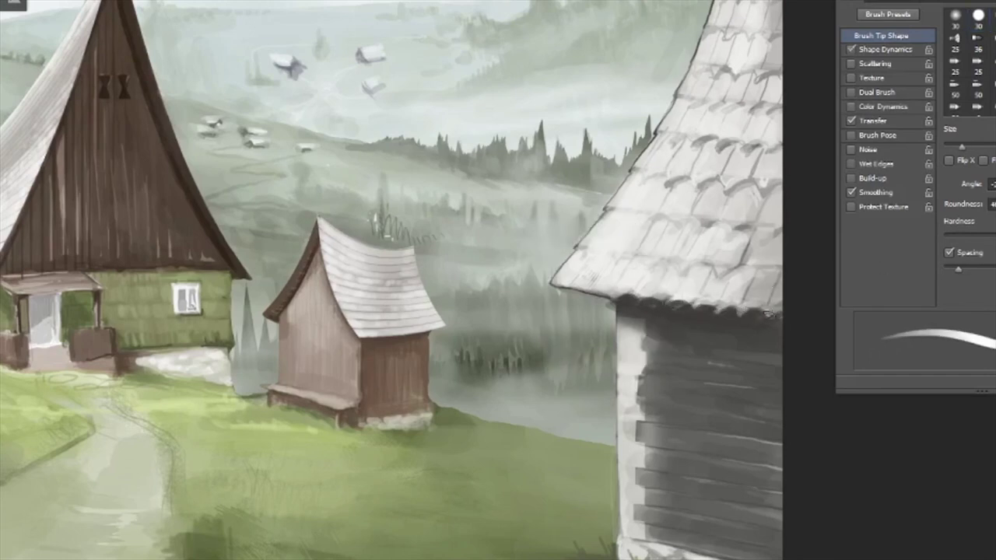
{"action": "mouse_move", "coordinate": [700, 304]}
{"action": "left_mouse_down"}
{"action": "mouse_move", "coordinate": [622, 299]}
{"action": "mouse_move", "coordinate": [640, 306]}
{"action": "left_mouse_up"}
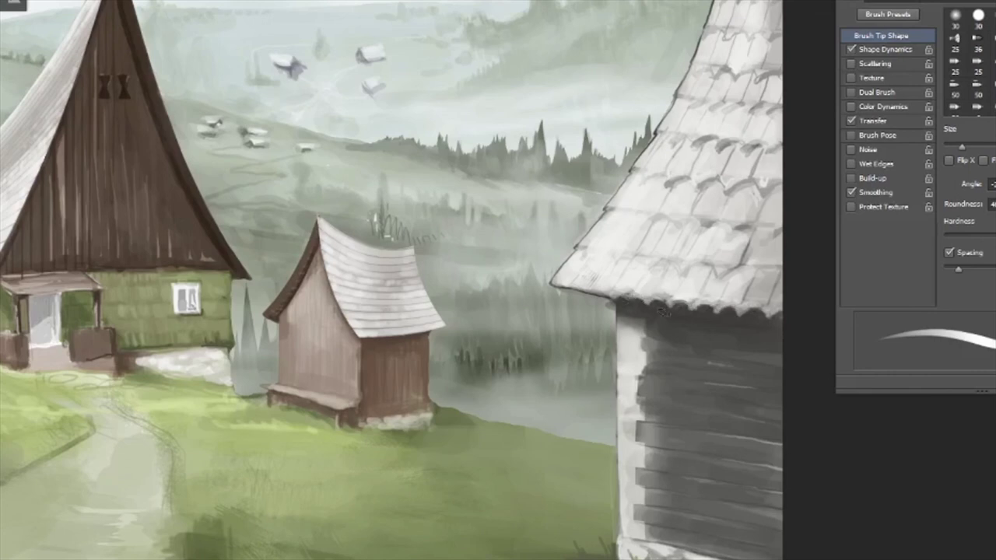
- Smooth the lower shingles of the foreground building's roof with sampled pale grey and a larger brush without Shape Dynamics
{"action": "key", "text": "ctrl+0"}
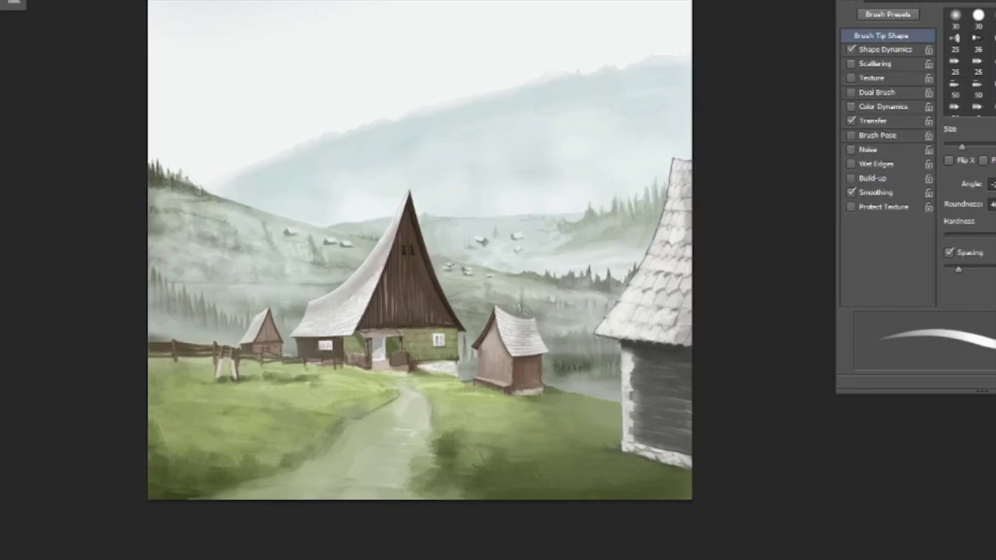
{"action": "left_click", "coordinate": [690, 329], "text": "alt"}
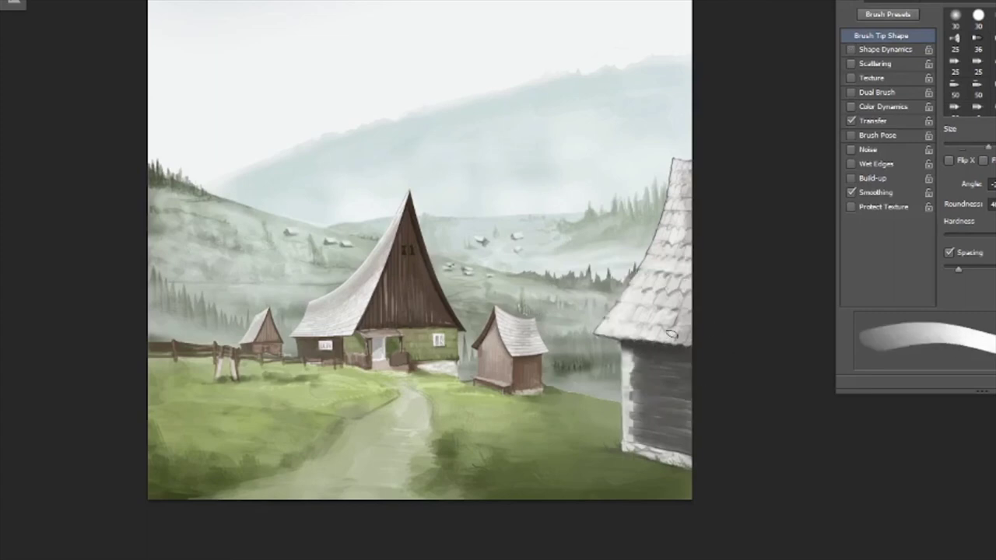
{"action": "left_click", "coordinate": [428, 369], "text": "alt"}
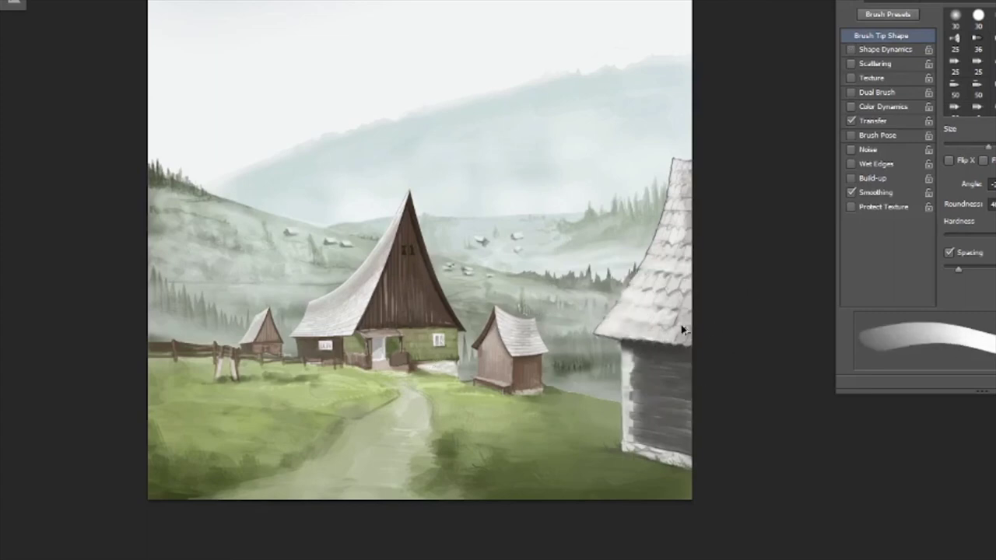
- Tone the foreground building's shingle roof down to a softer grey and darken its plank wall evenly
{"action": "key", "text": "ctrl+0"}
{"action": "key", "text": "ctrl+z"}
{"action": "key", "text": "ctrl+z"}
{"action": "key", "text": "ctrl+z"}
{"action": "key", "text": "ctrl+z"}
{"action": "key", "text": "ctrl+z"}
{"action": "key", "text": "ctrl+z"}
{"action": "key", "text": "ctrl+z"}
{"action": "key", "text": "ctrl+z"}
{"action": "key", "text": "ctrl+z"}
{"action": "key", "text": "ctrl+z"}
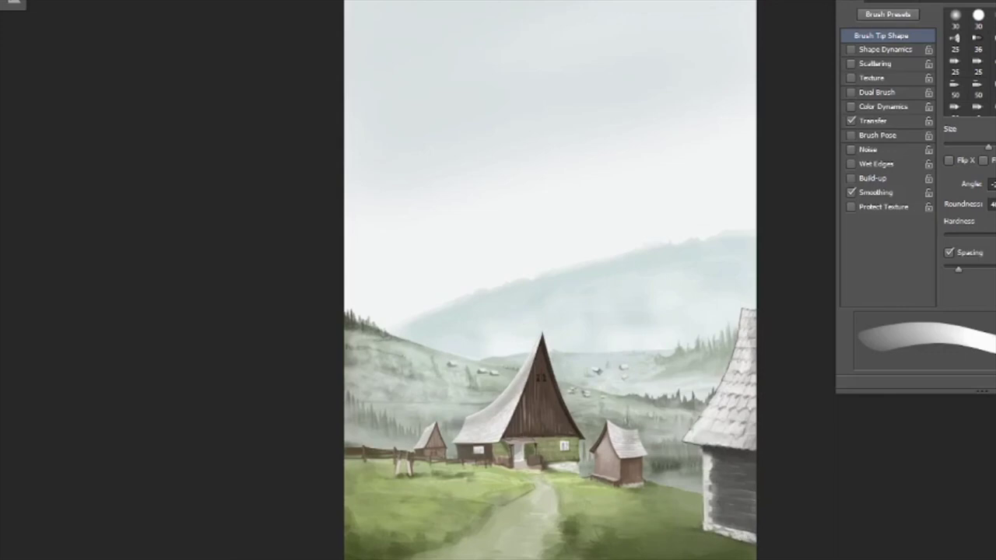
{"action": "scroll", "coordinate": [590, 366], "scroll_direction": "up", "scroll_amount": 3}
{"action": "key", "text": "ctrl+z"}
{"action": "key", "text": "ctrl+z"}
{"action": "scroll", "coordinate": [611, 391], "scroll_direction": "down", "scroll_amount": 2}
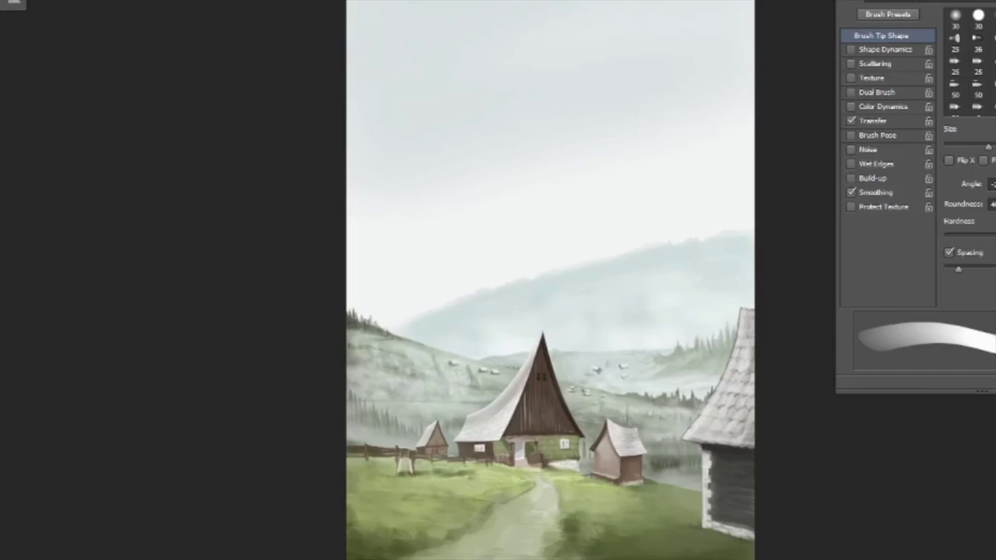
{"action": "key", "text": "ctrl+z"}
- Bring the sketched figures back onto the grass, keeping only the seated man with a hammer between the path and the foreground building
{"action": "key", "text": "e"}
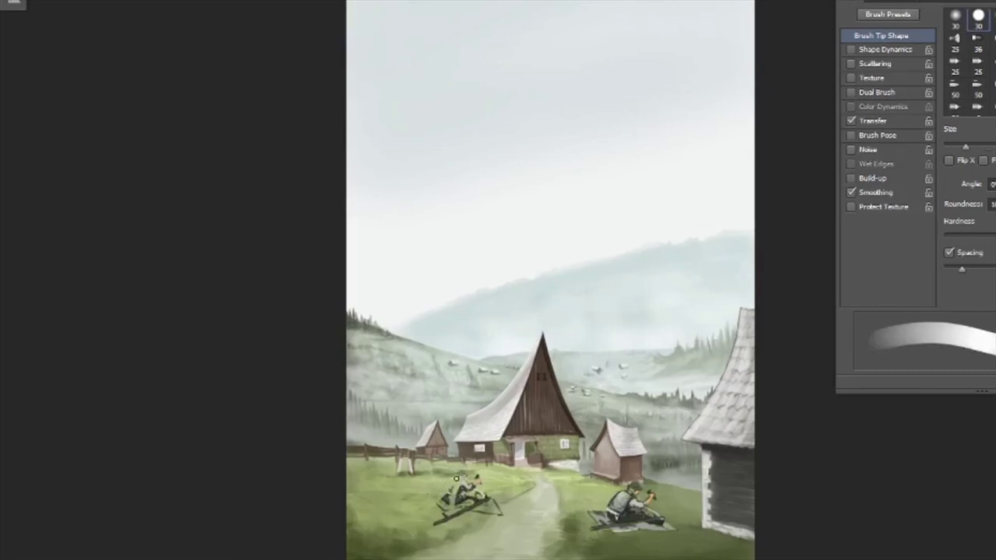
{"action": "key", "text": "ctrl+z"}
{"action": "scroll", "coordinate": [412, 418], "scroll_direction": "up", "scroll_amount": 3}
{"action": "key", "text": "ctrl+z"}
{"action": "key", "text": "ctrl+z"}
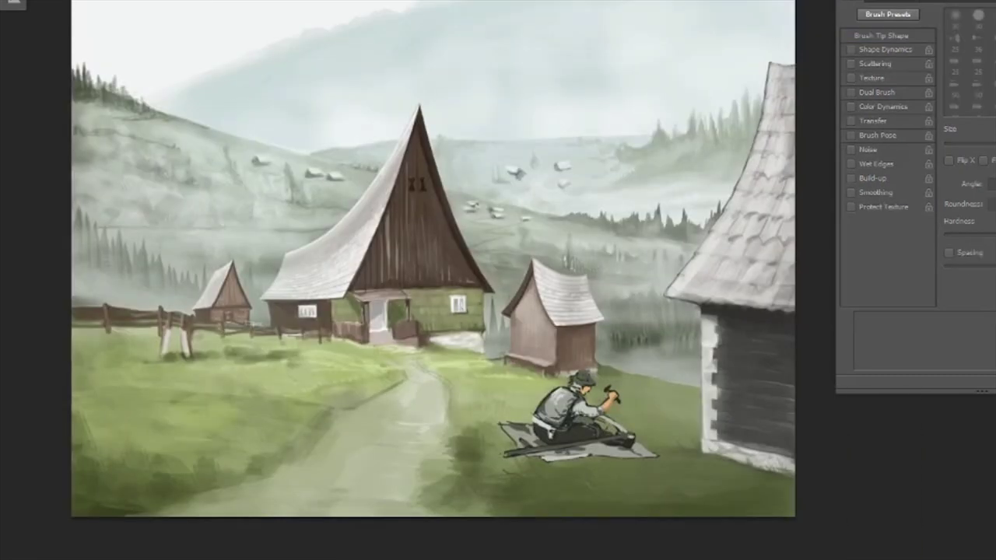